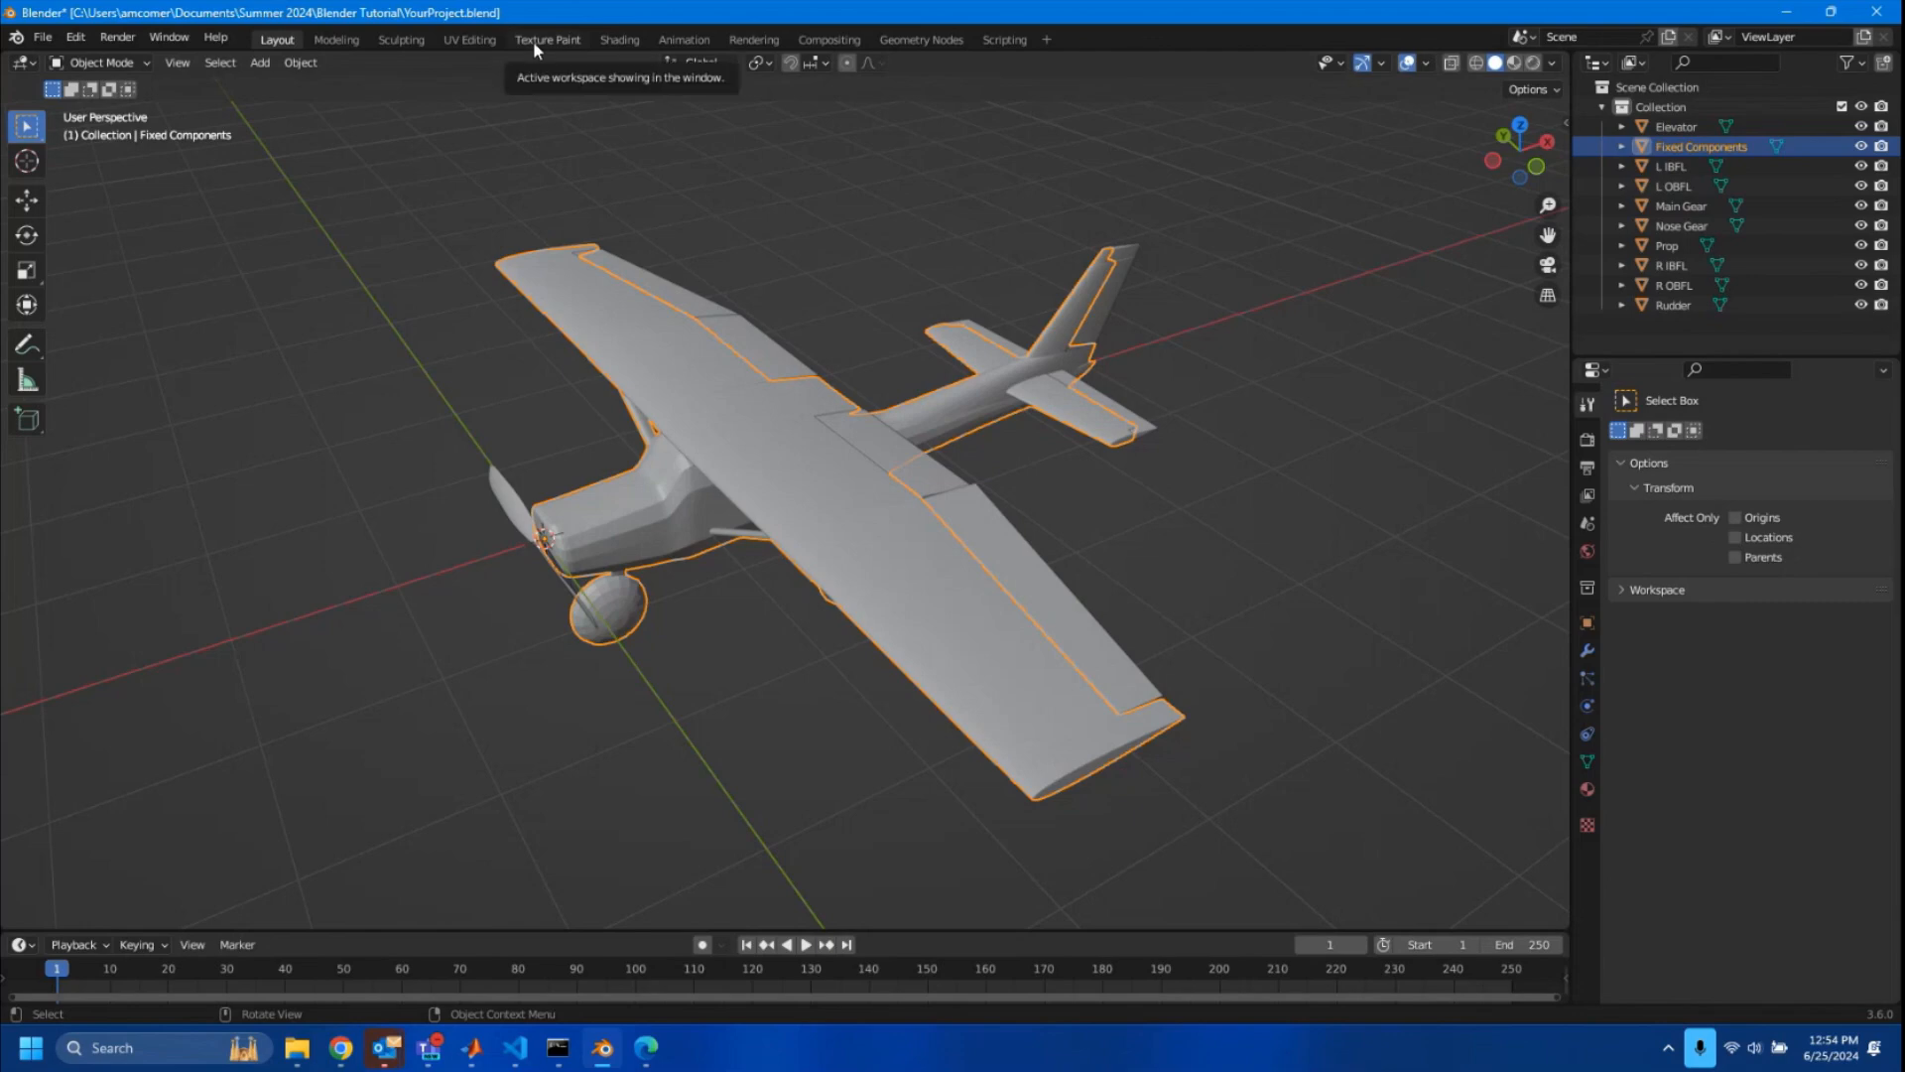
- Set the texture paint brush colour to green with the image editor widened, and try to paint on Fixed Components
drag(287, 477, 652, 477)
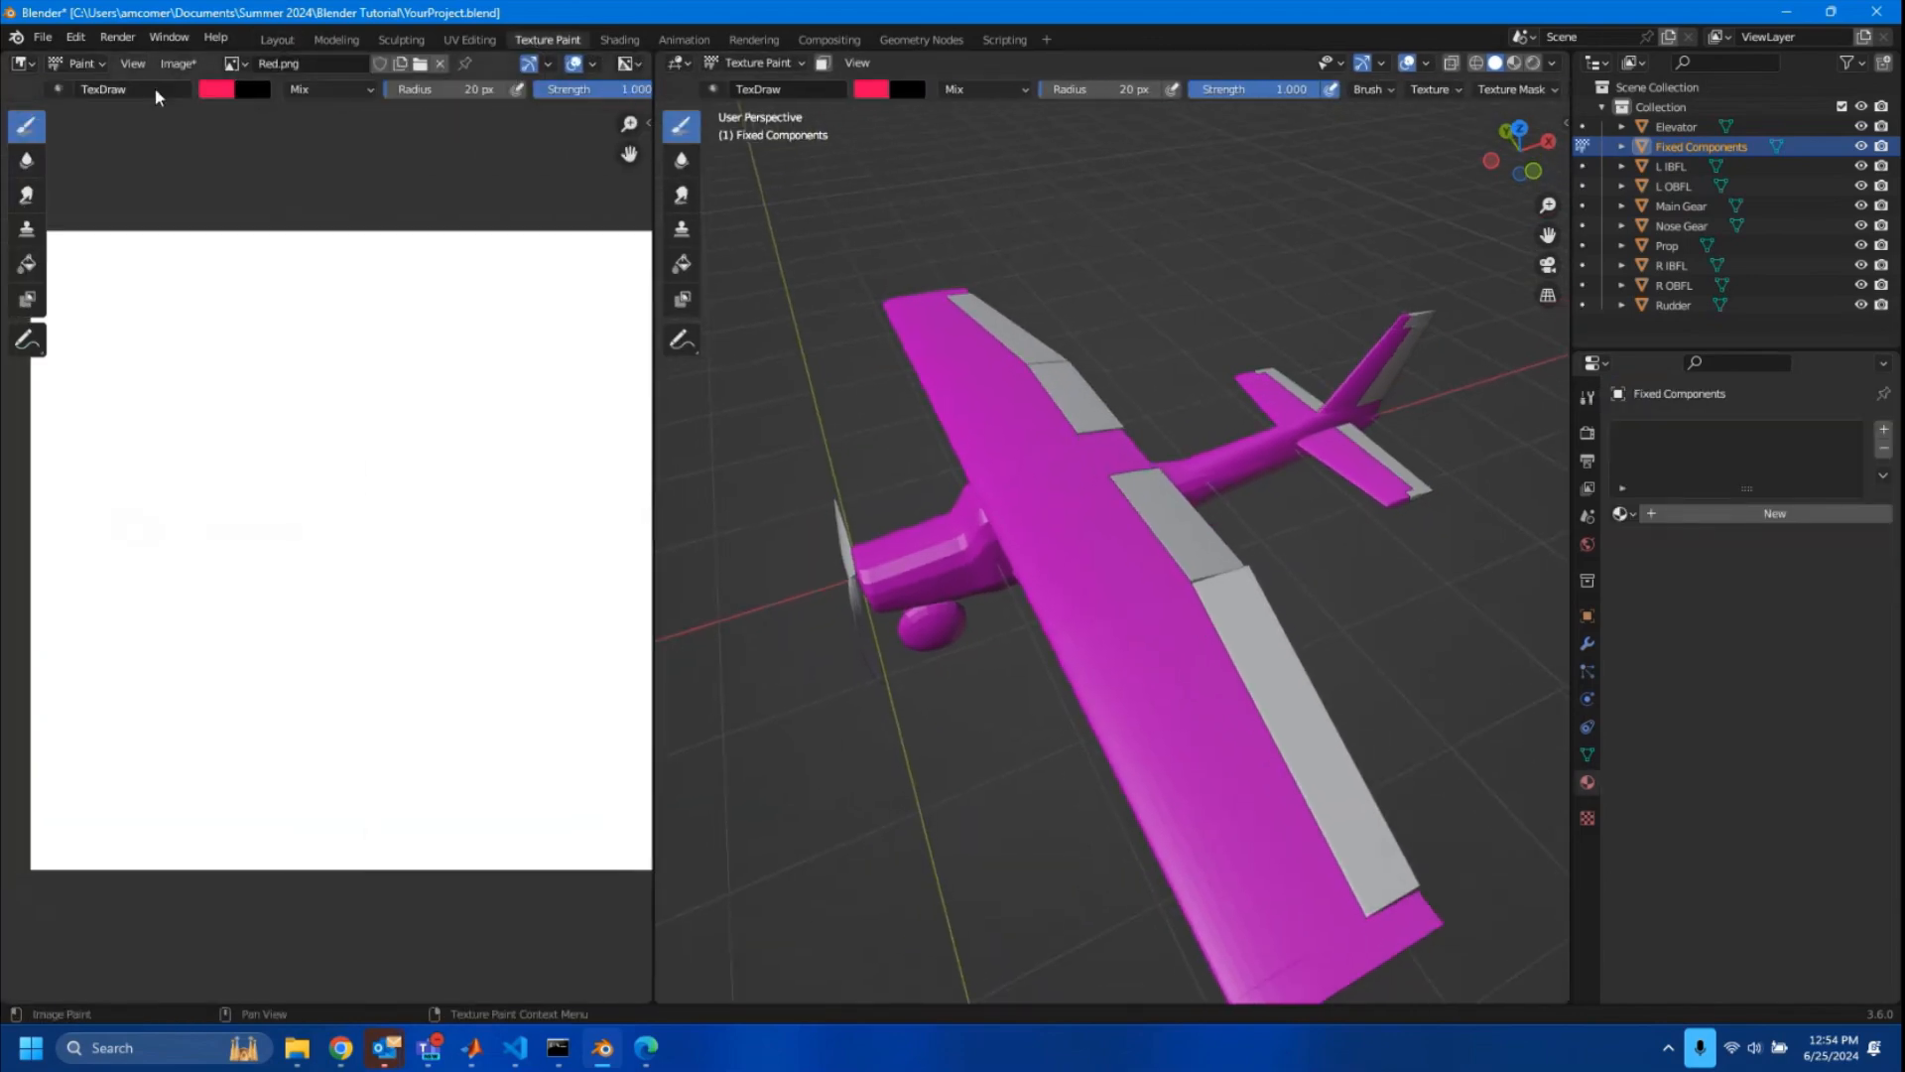
click(217, 90)
drag(275, 195, 218, 147)
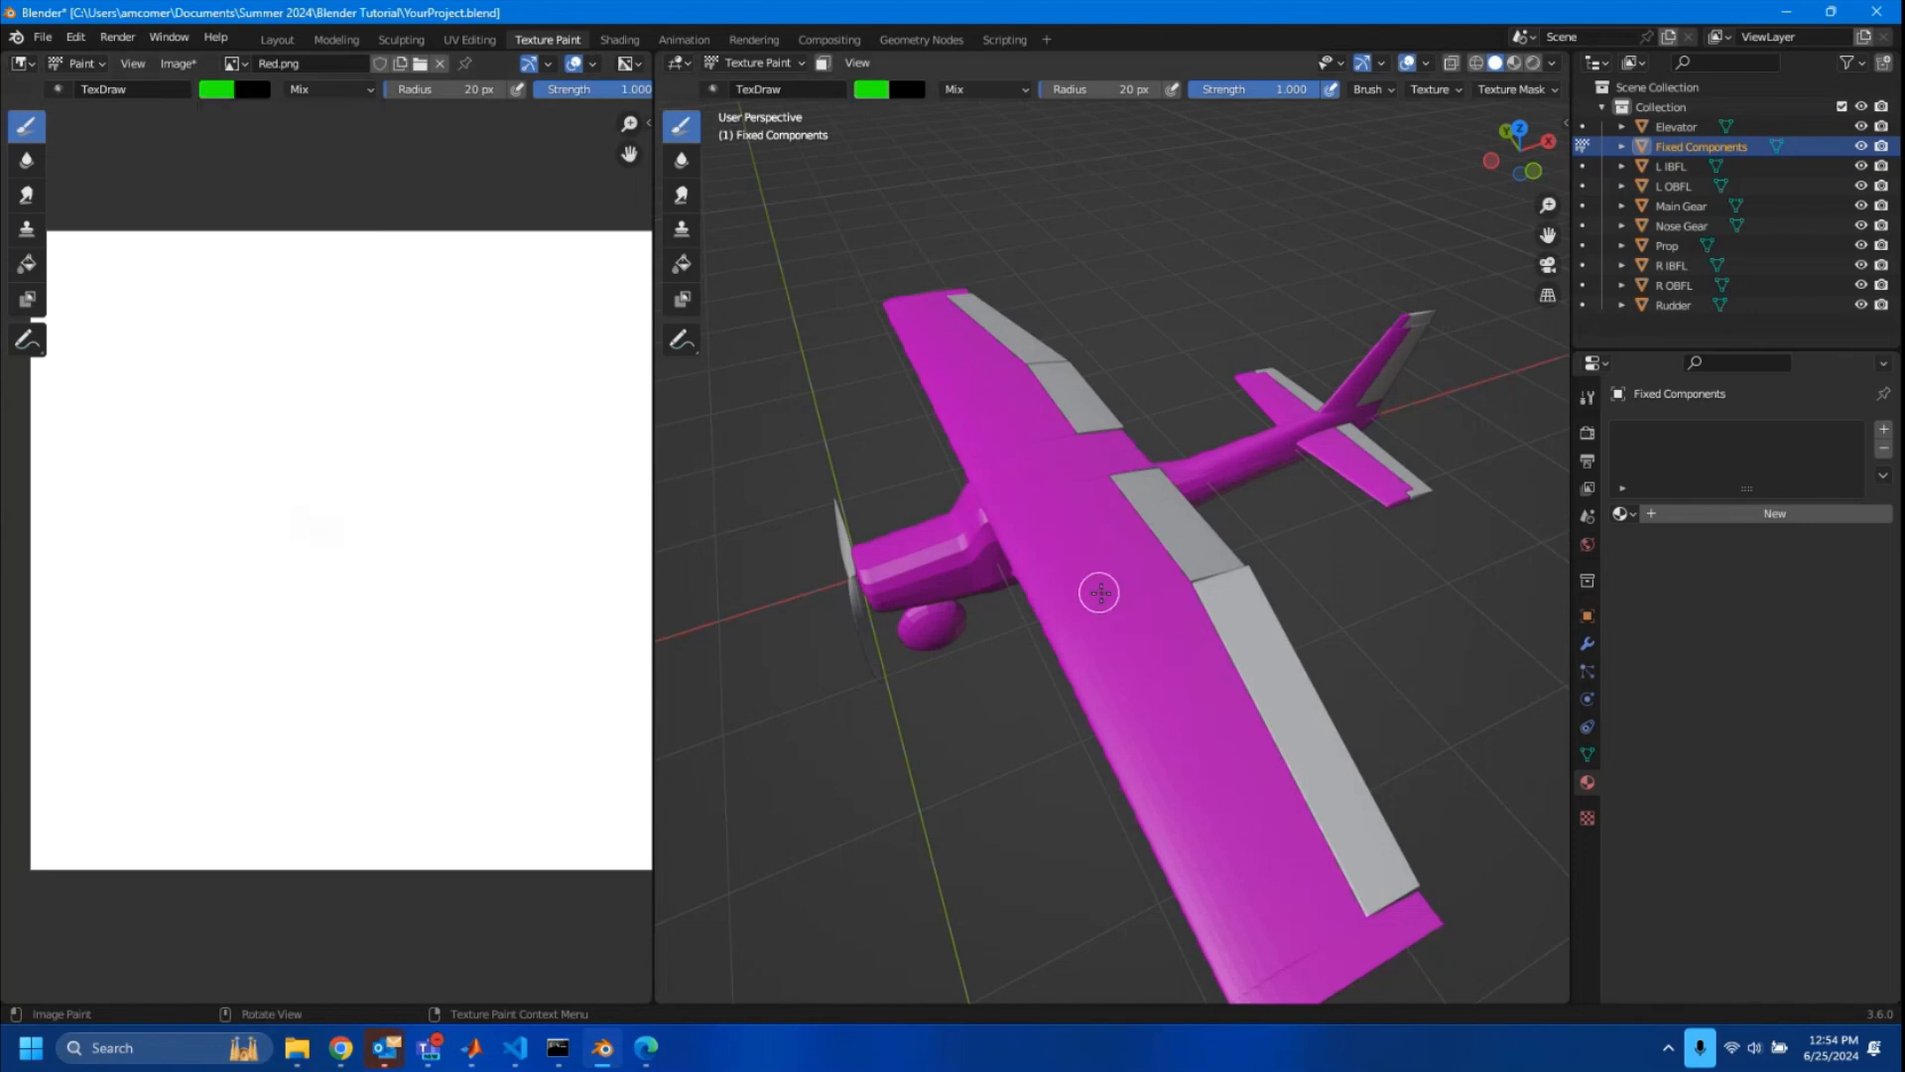
click(1273, 461)
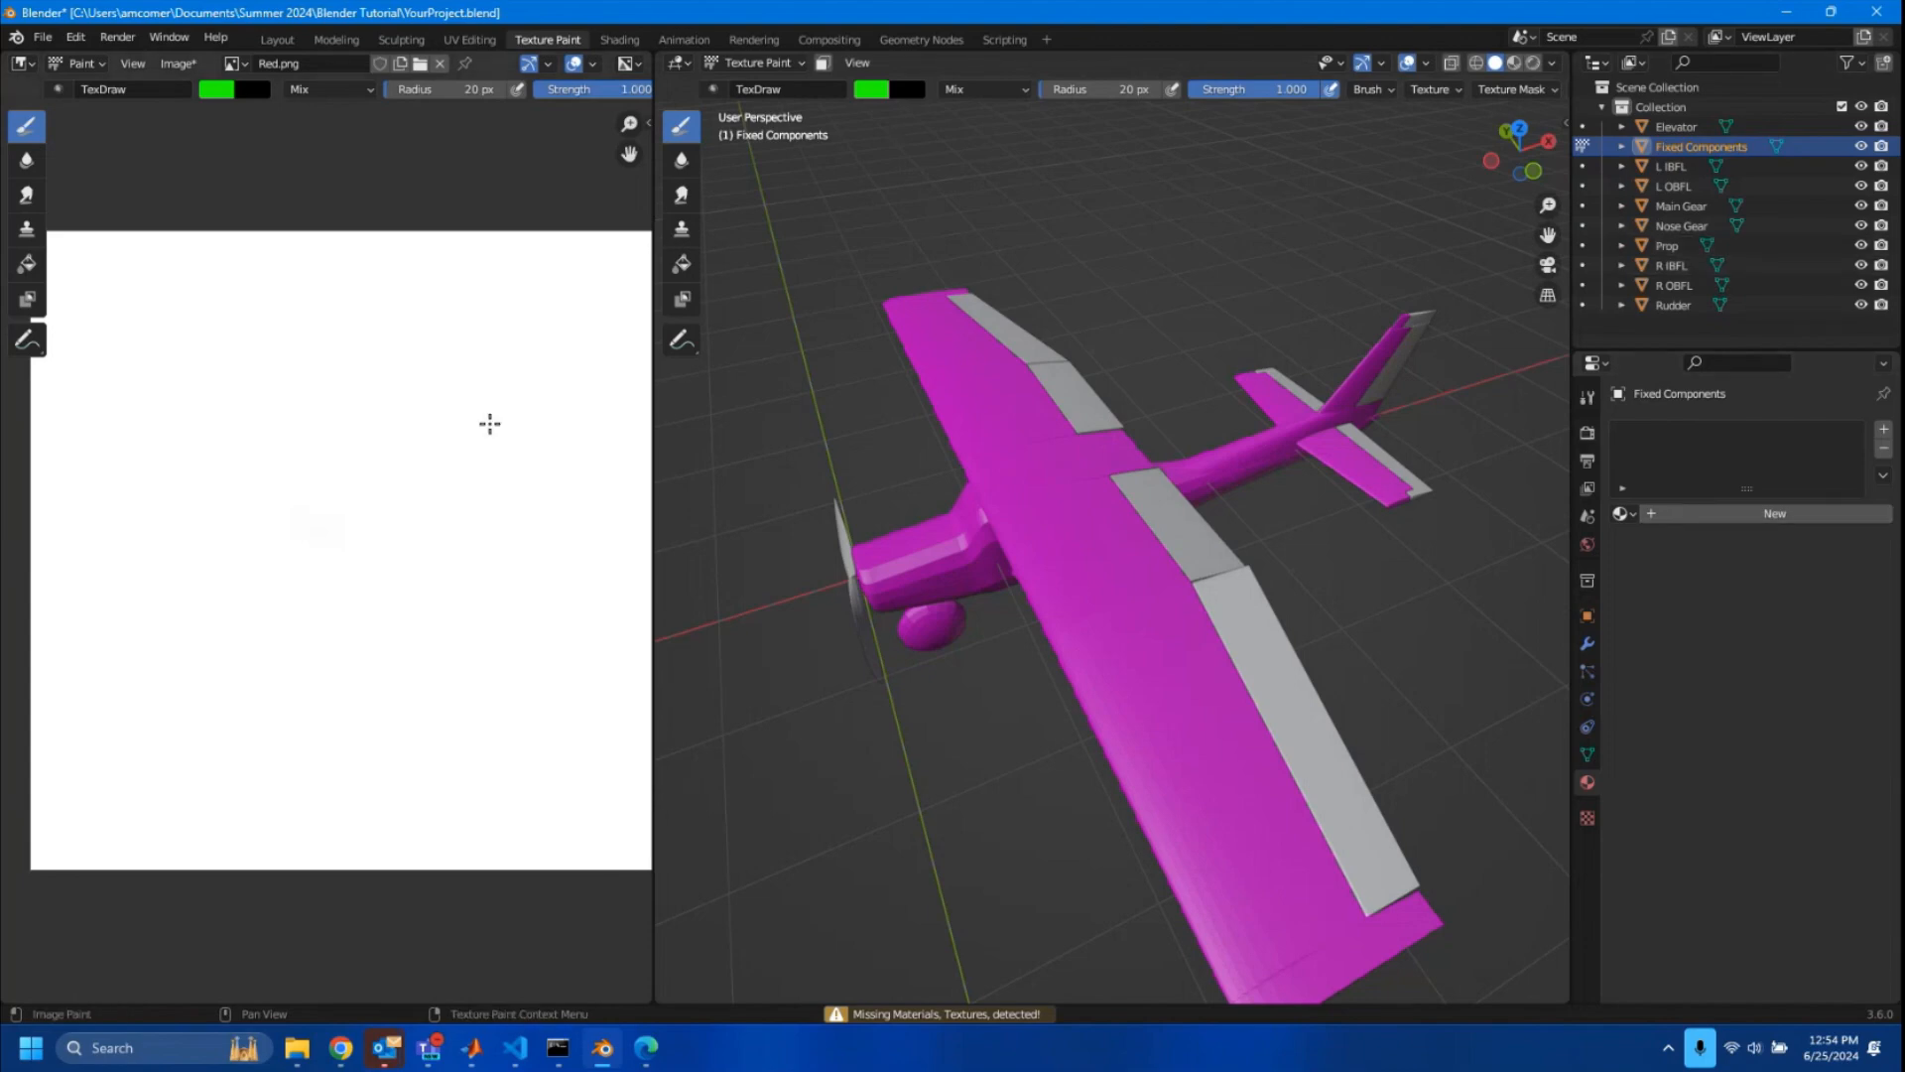
- Check in the object list which aircraft parts have a material assigned, from Elevator through Rudder
click(277, 40)
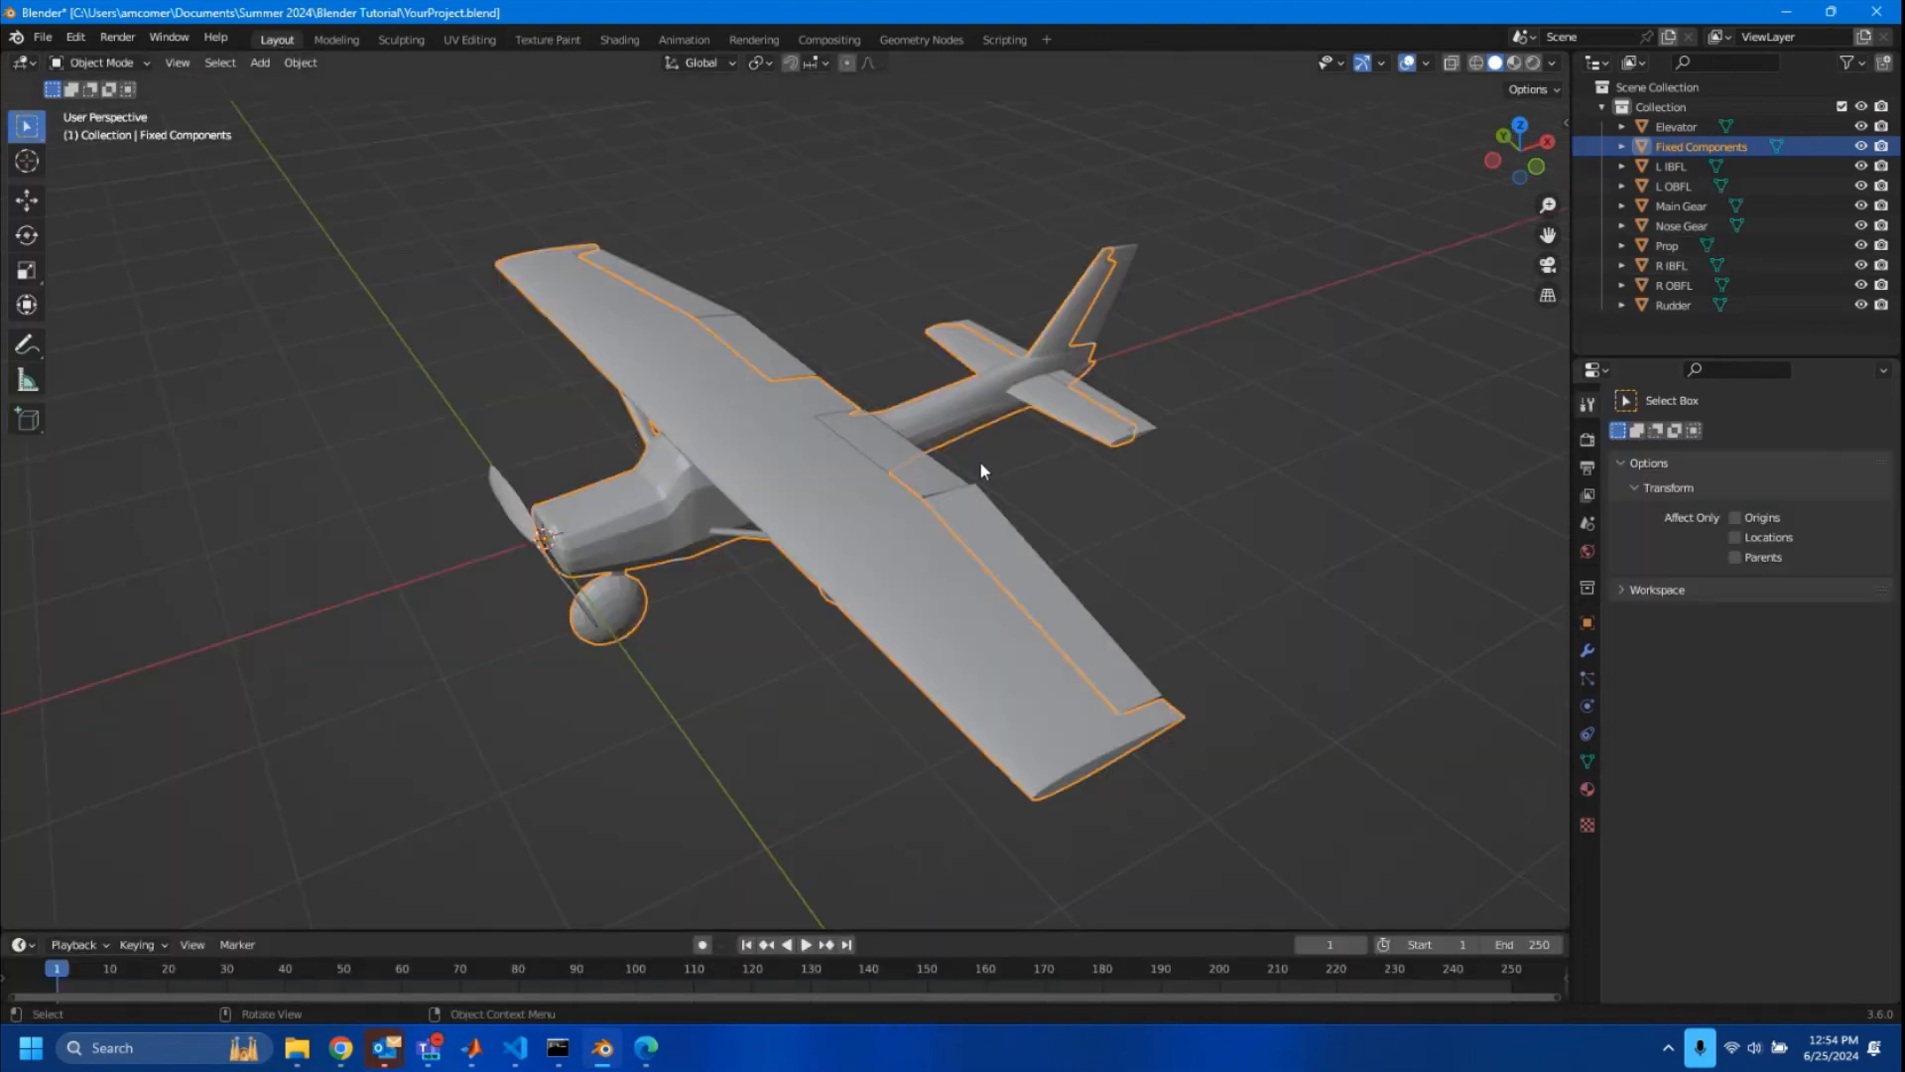
click(1276, 536)
click(865, 533)
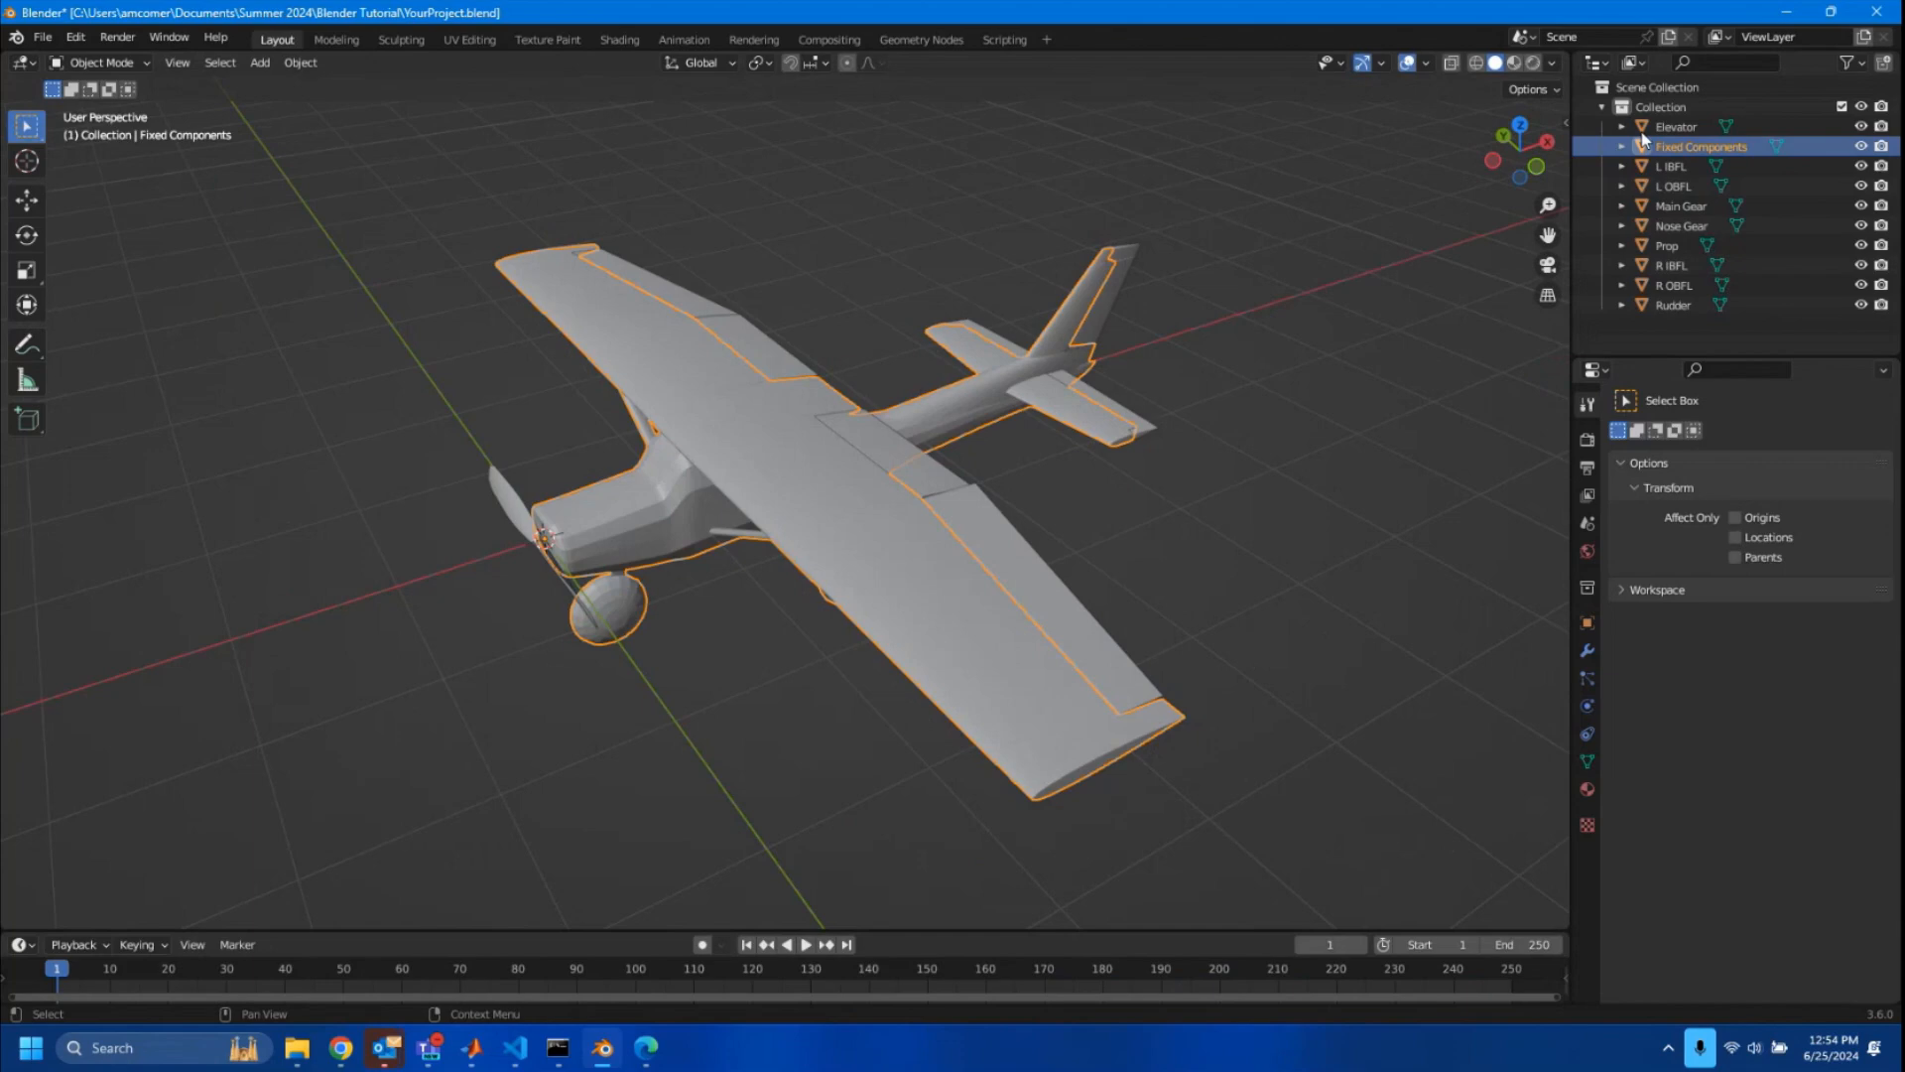
click(1676, 127)
click(1588, 789)
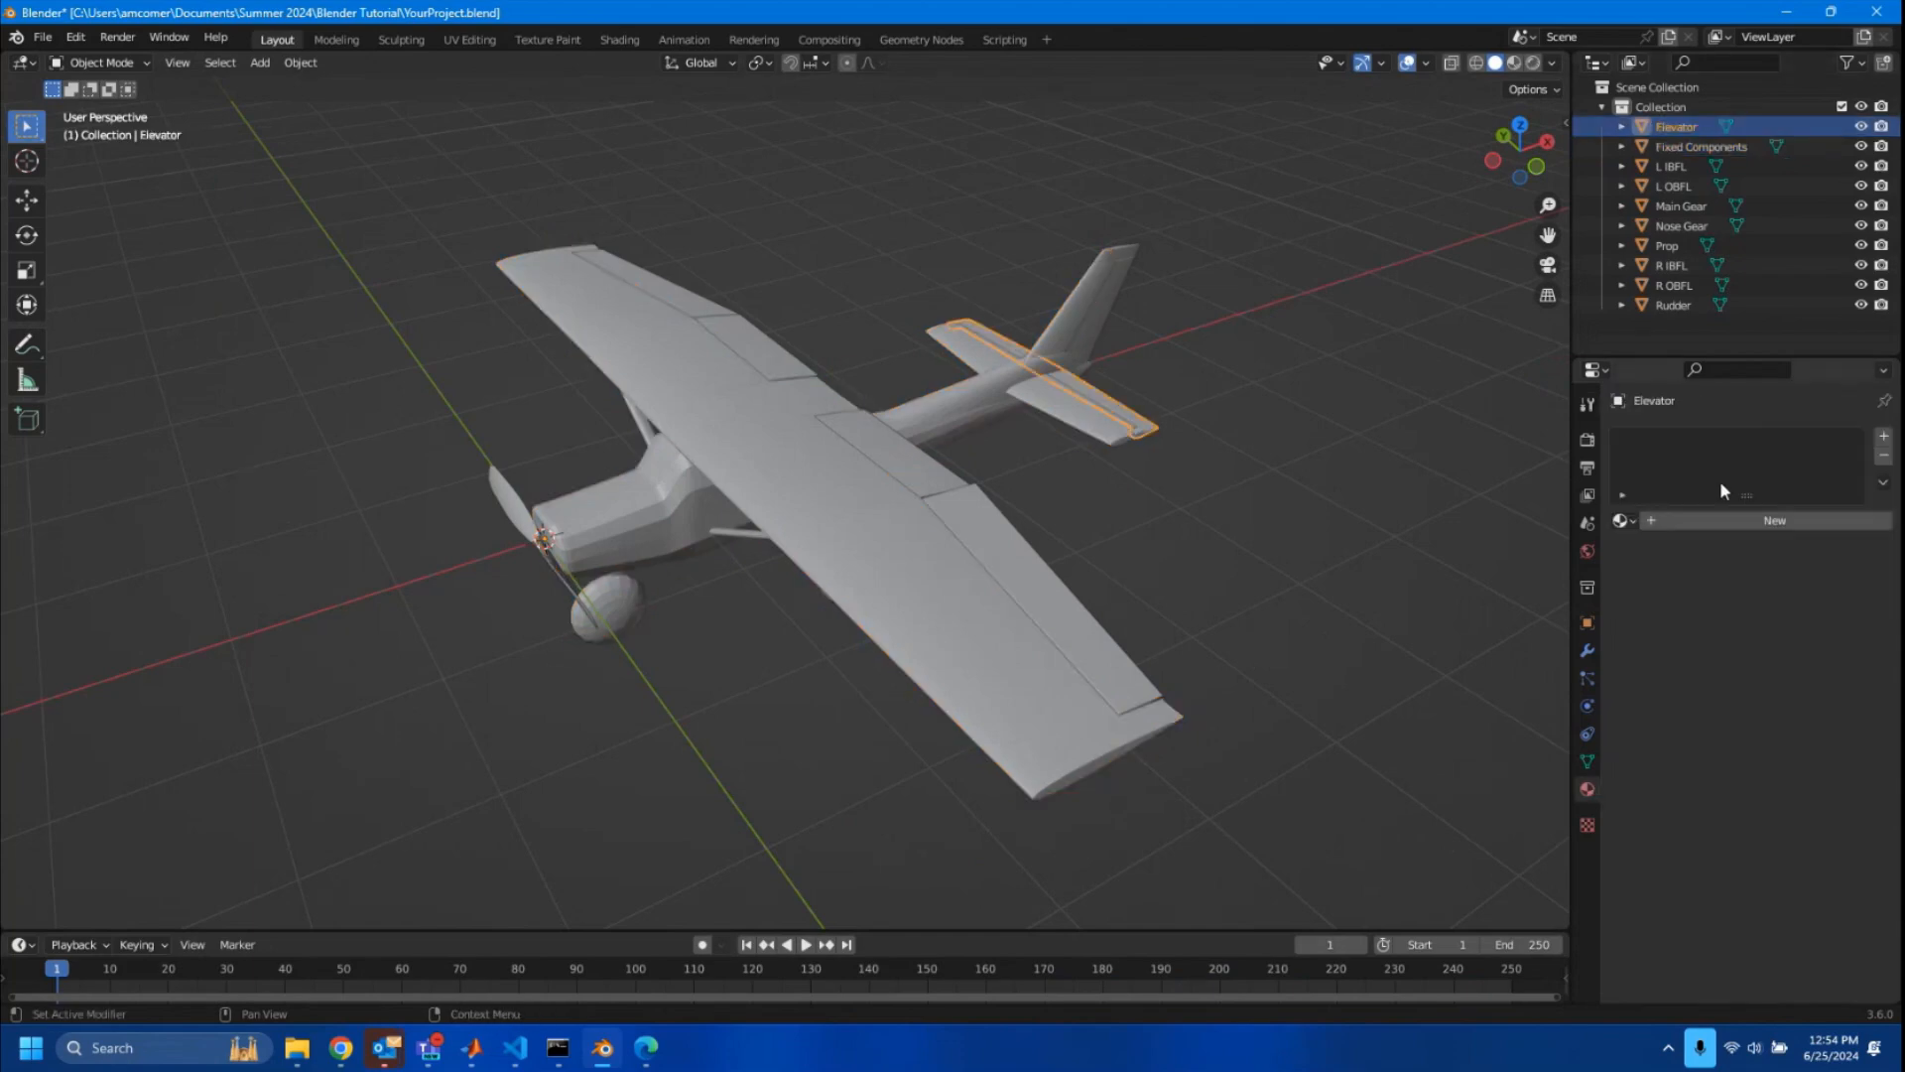
click(1699, 147)
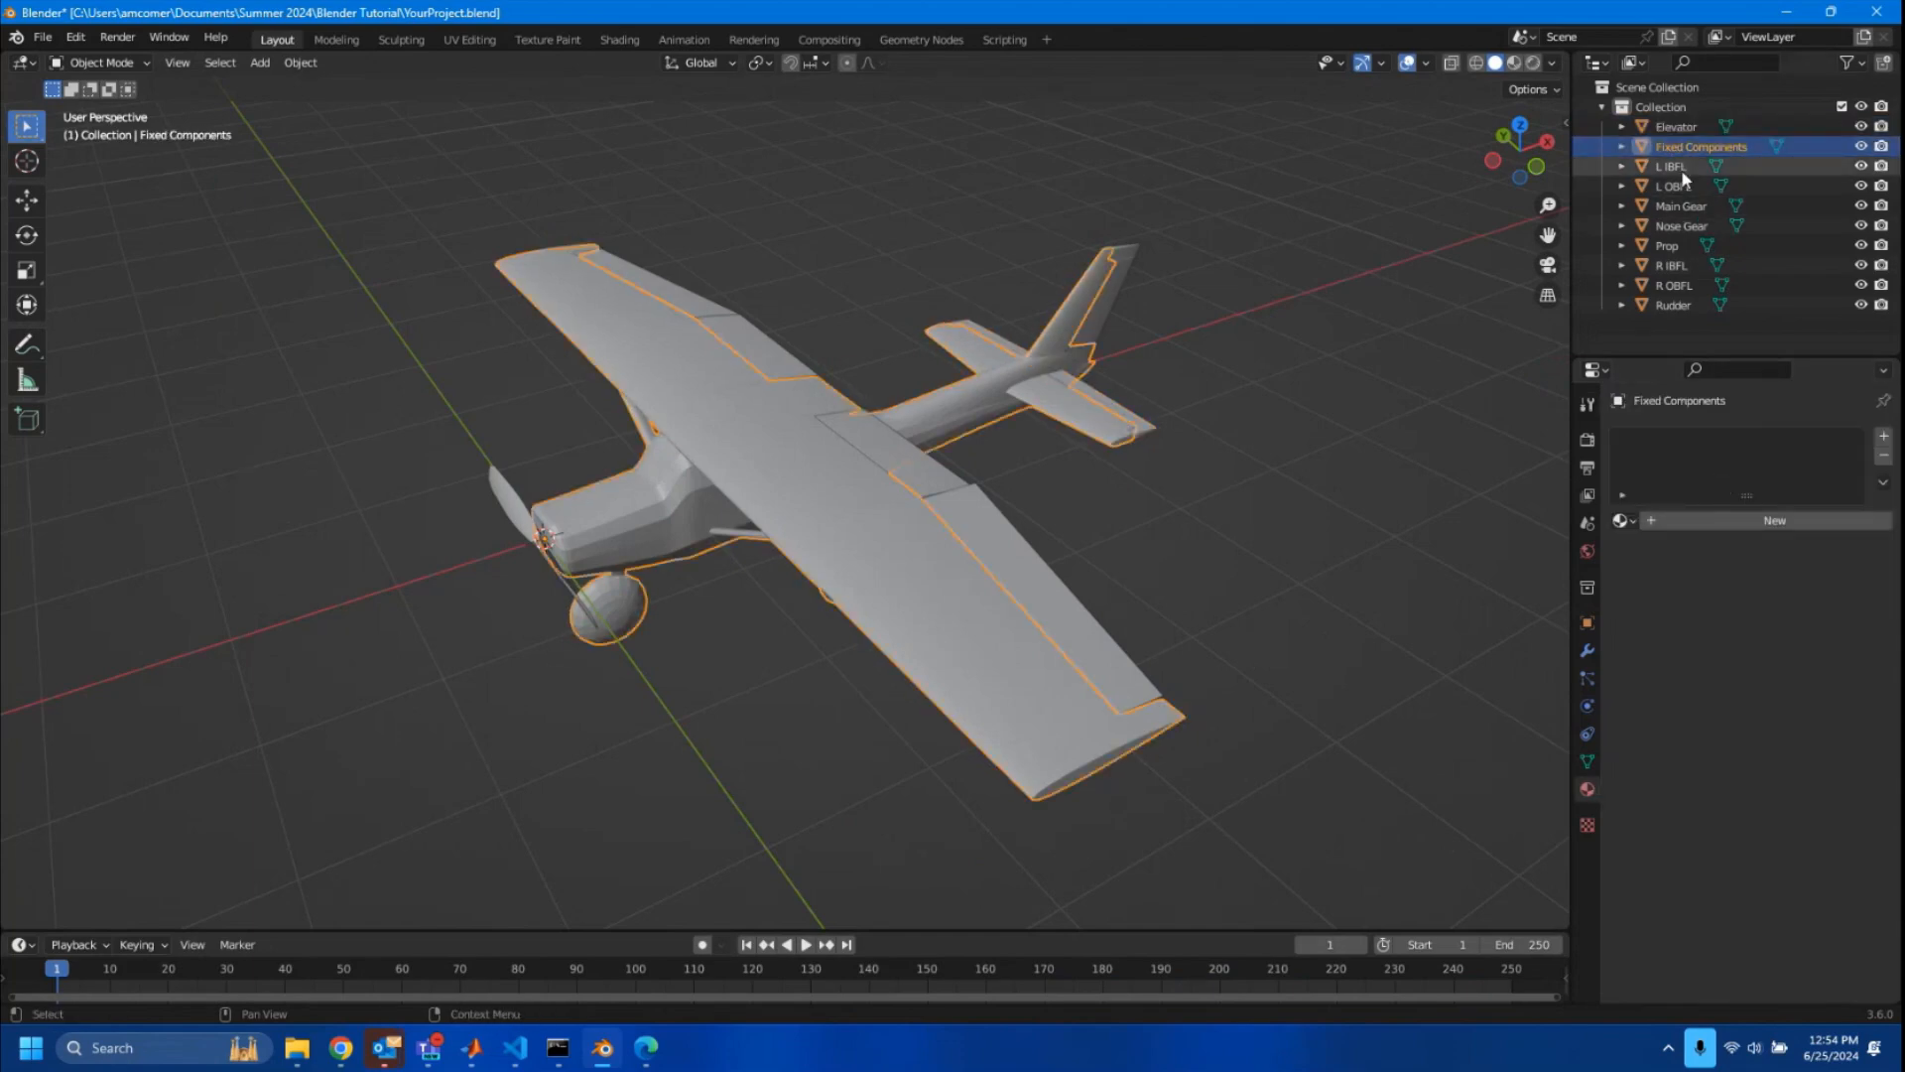
click(1671, 167)
click(1673, 186)
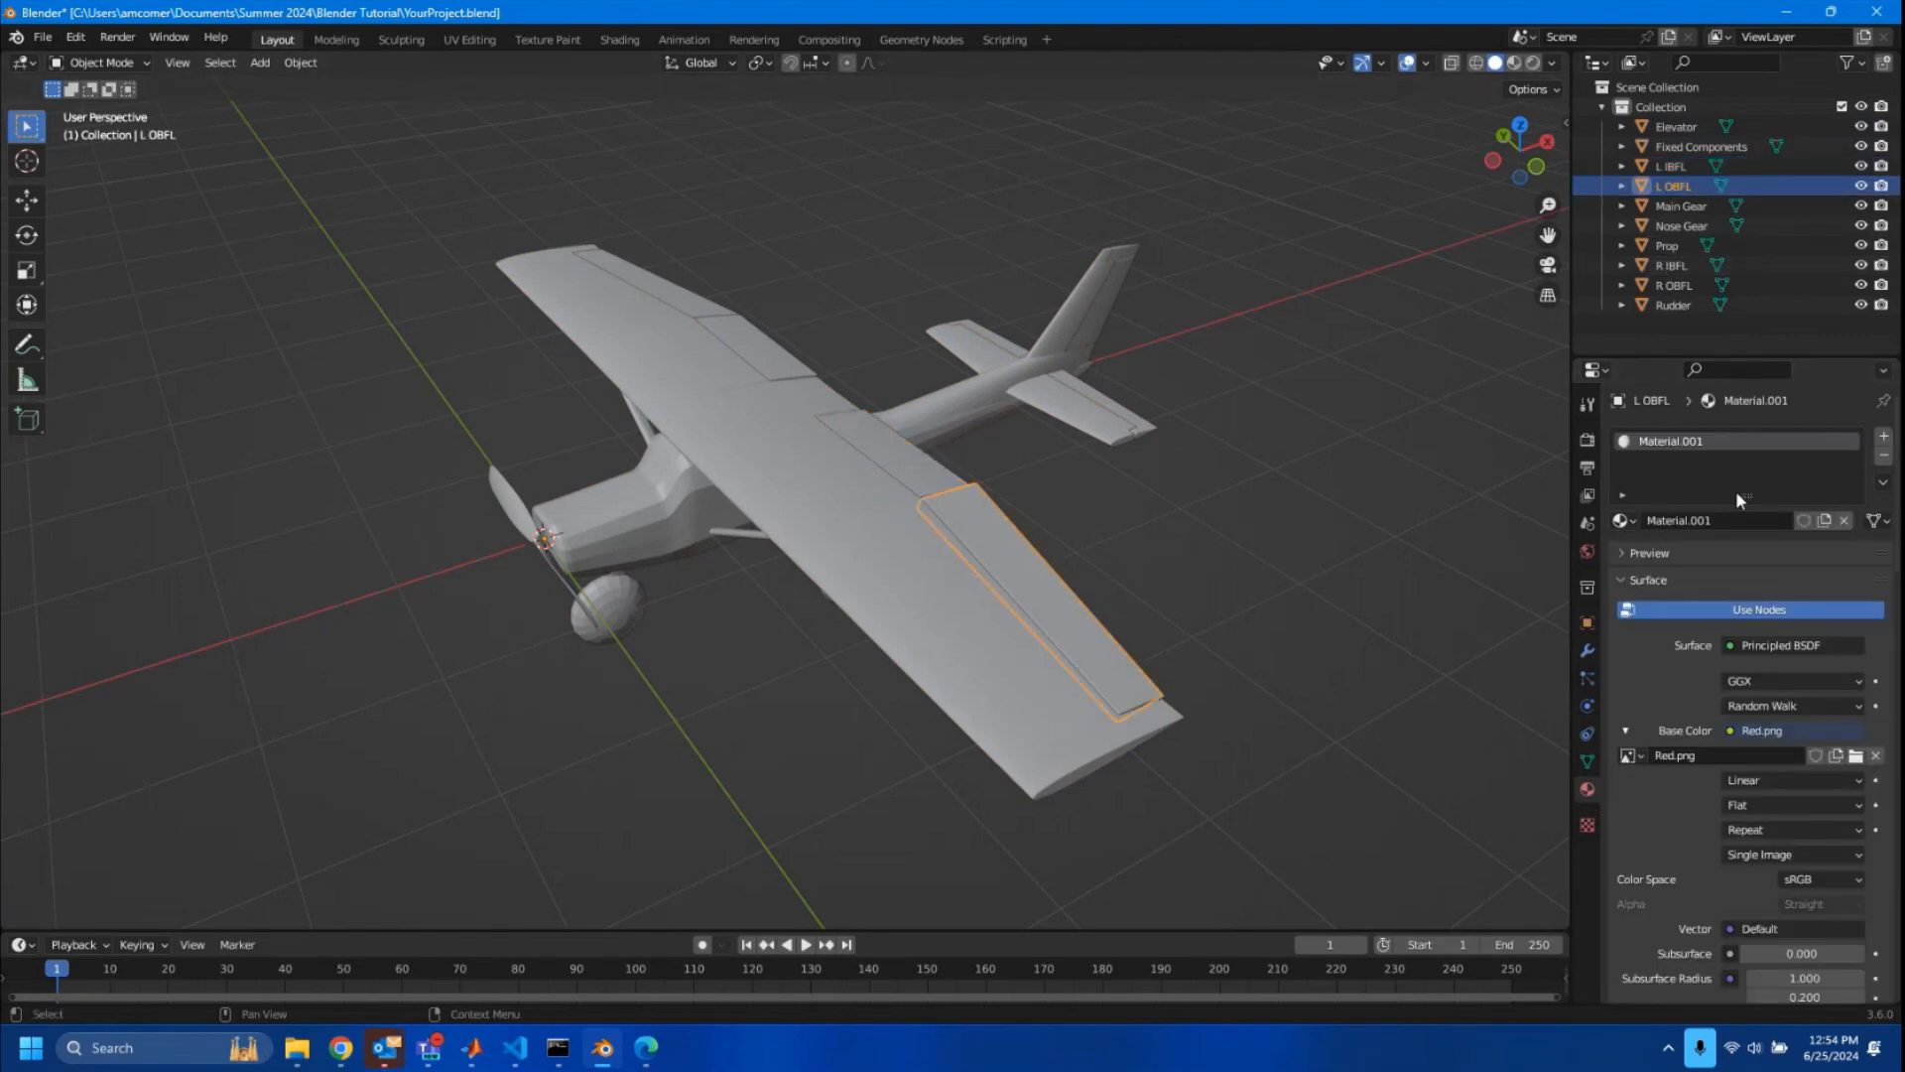
click(1687, 227)
click(1681, 246)
click(1673, 265)
click(1673, 285)
click(1673, 305)
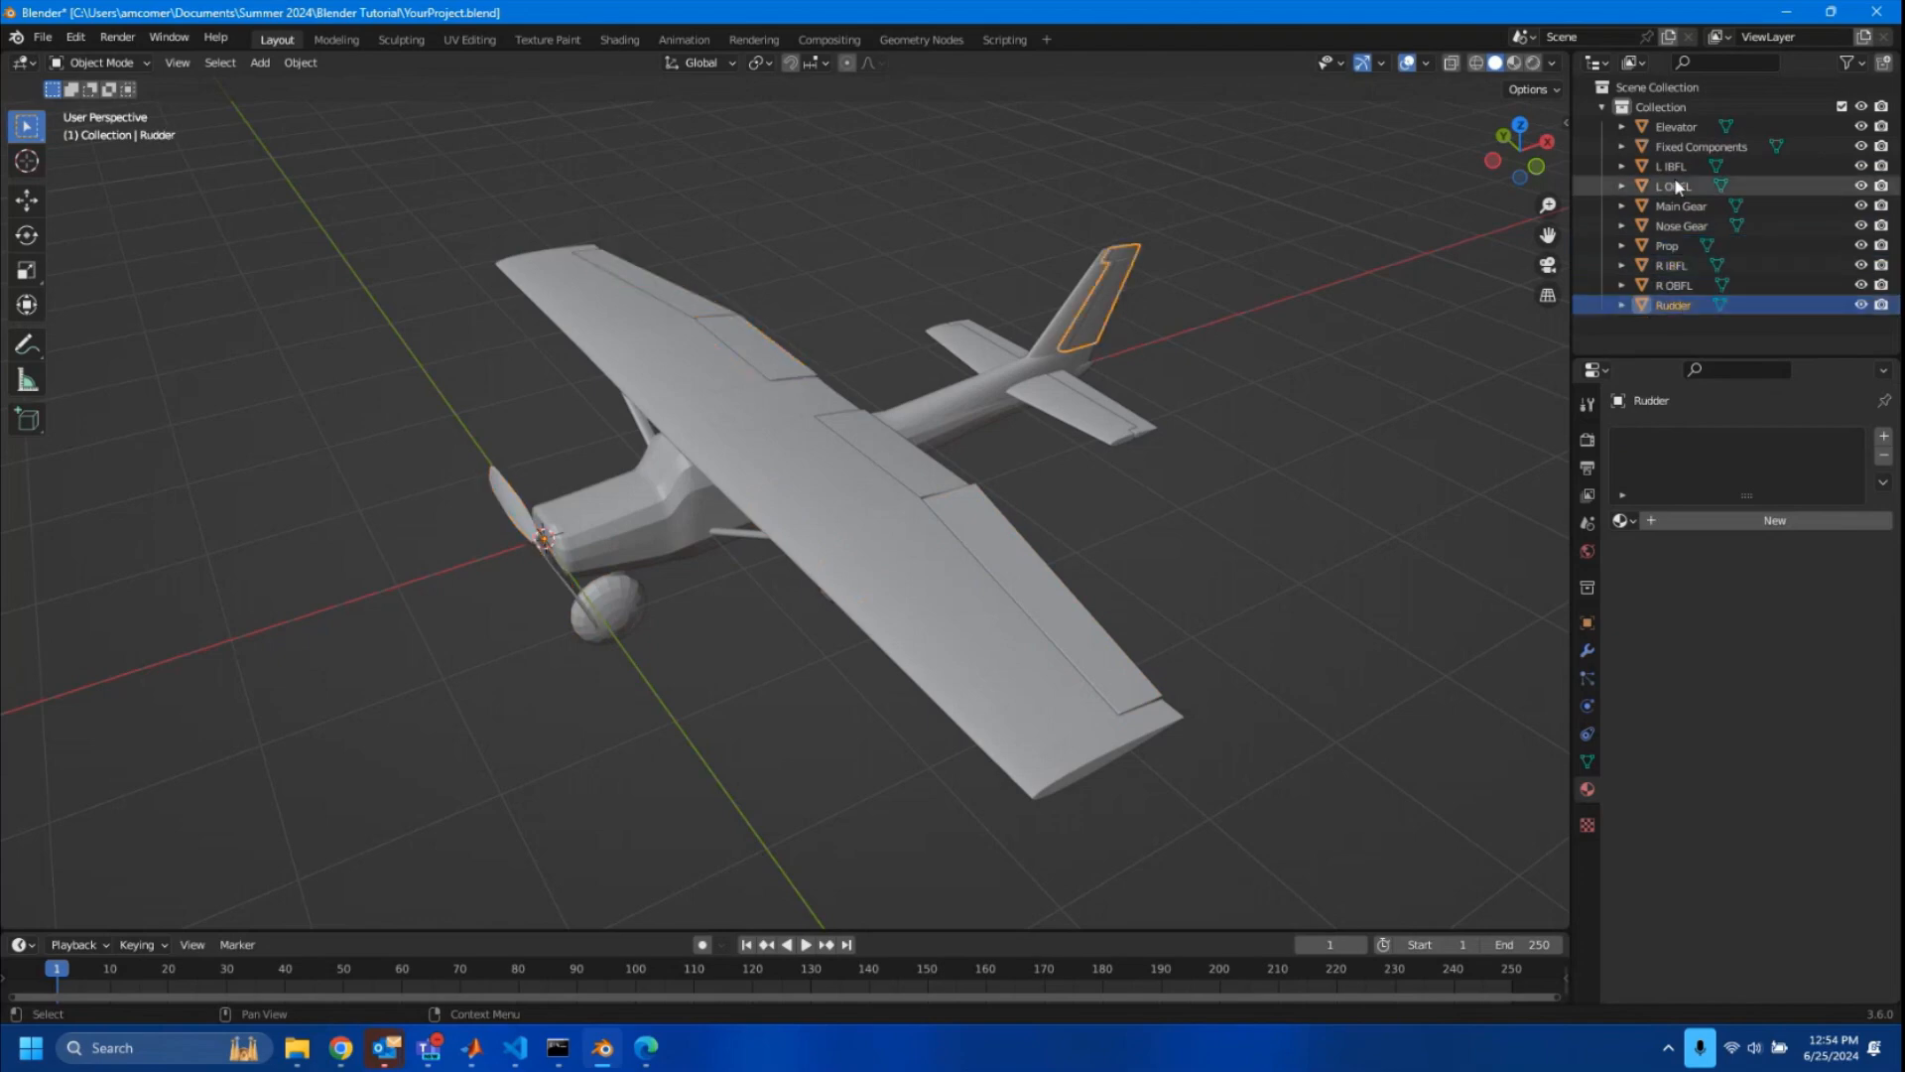
click(1677, 127)
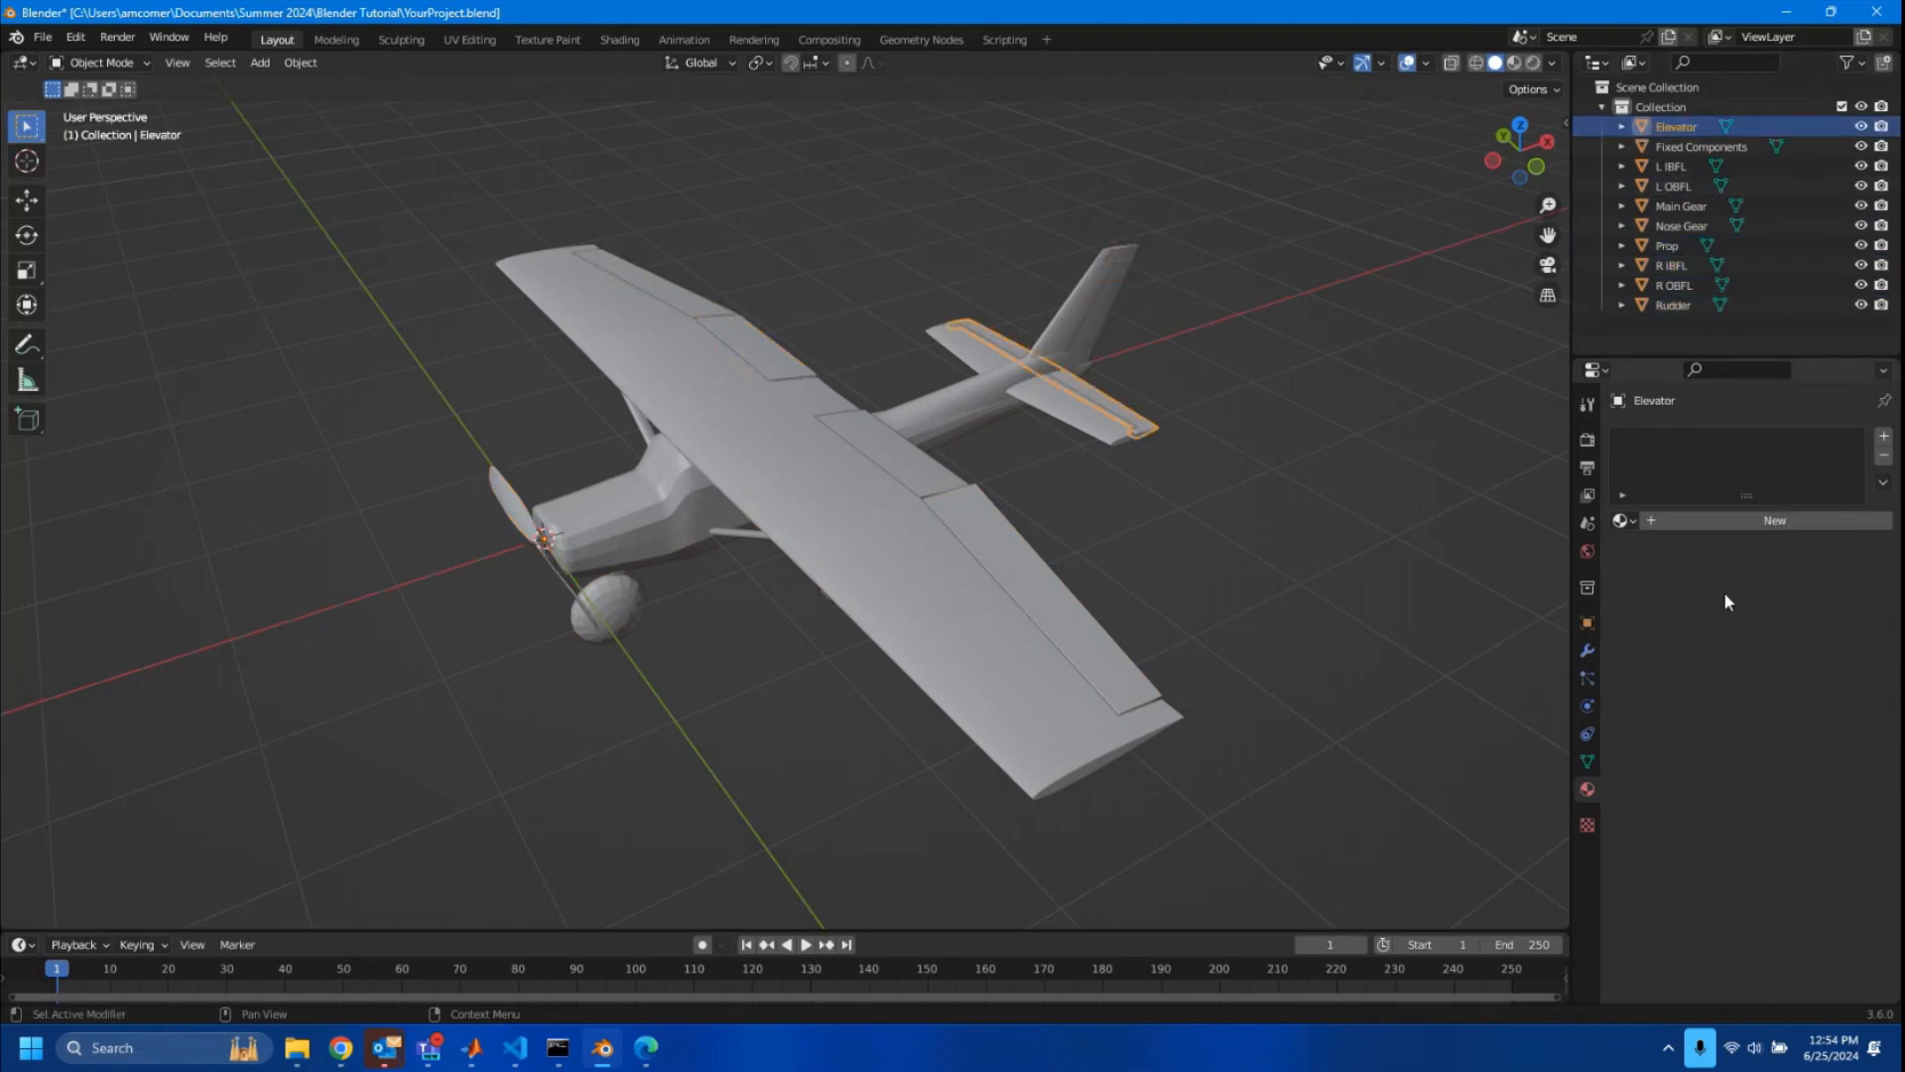
click(1694, 184)
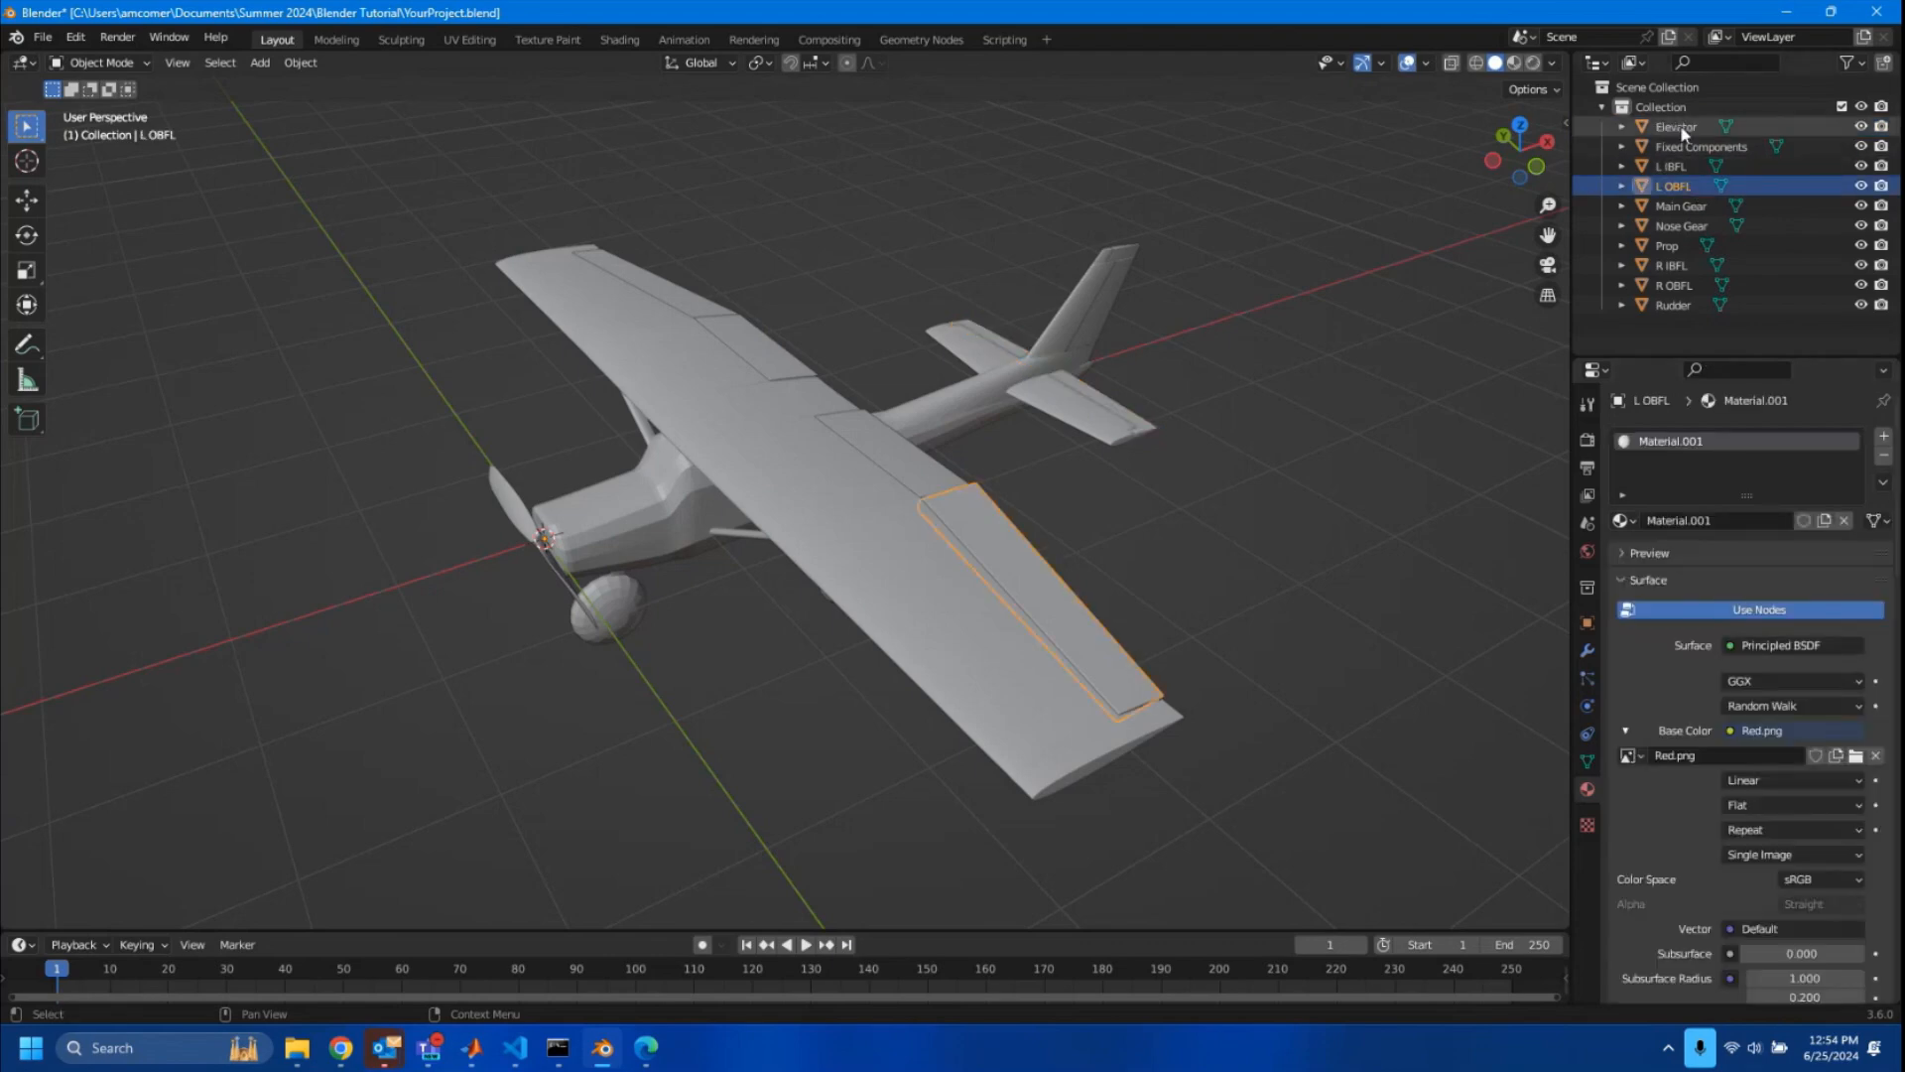
- Assign the existing Material.001 to the Elevator
click(1677, 128)
click(1623, 521)
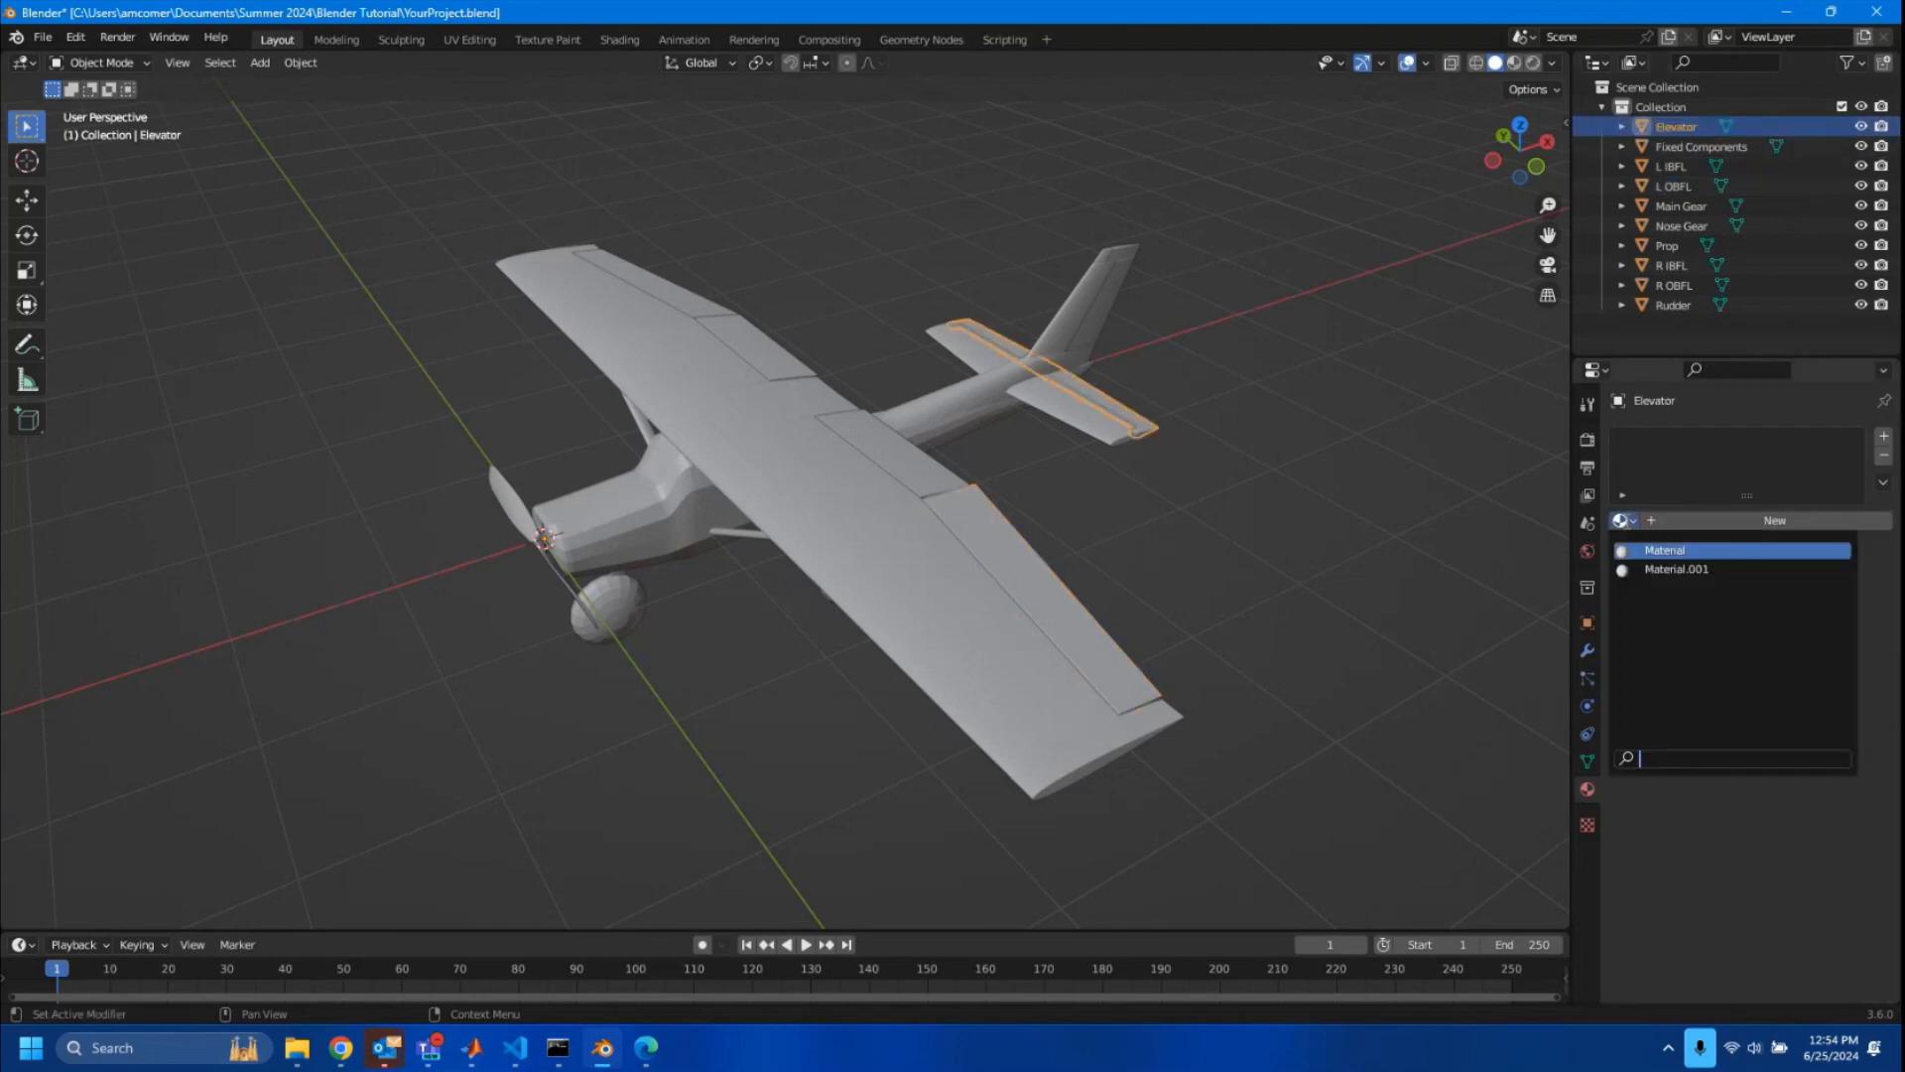
click(1651, 569)
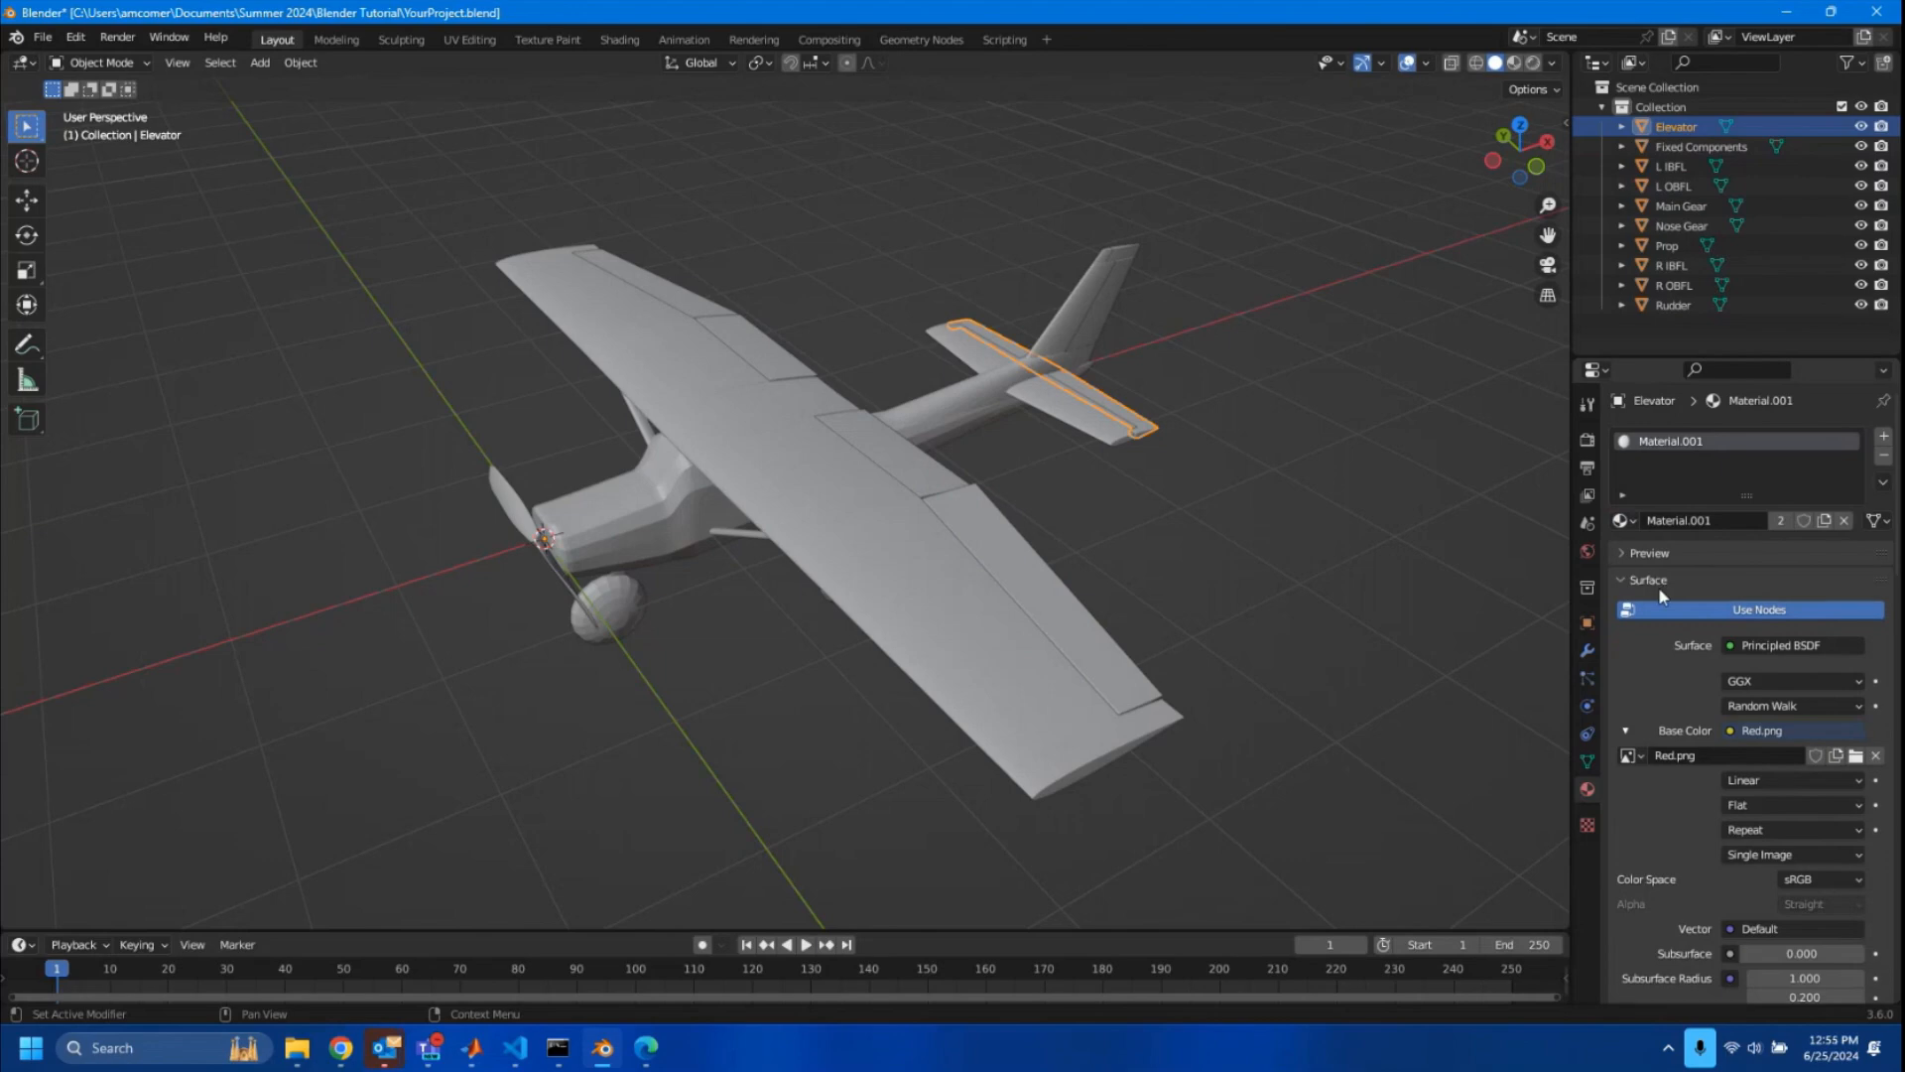
- Compare the materials of neighbouring parts and assign the existing Material.001 to Fixed Components
click(1689, 145)
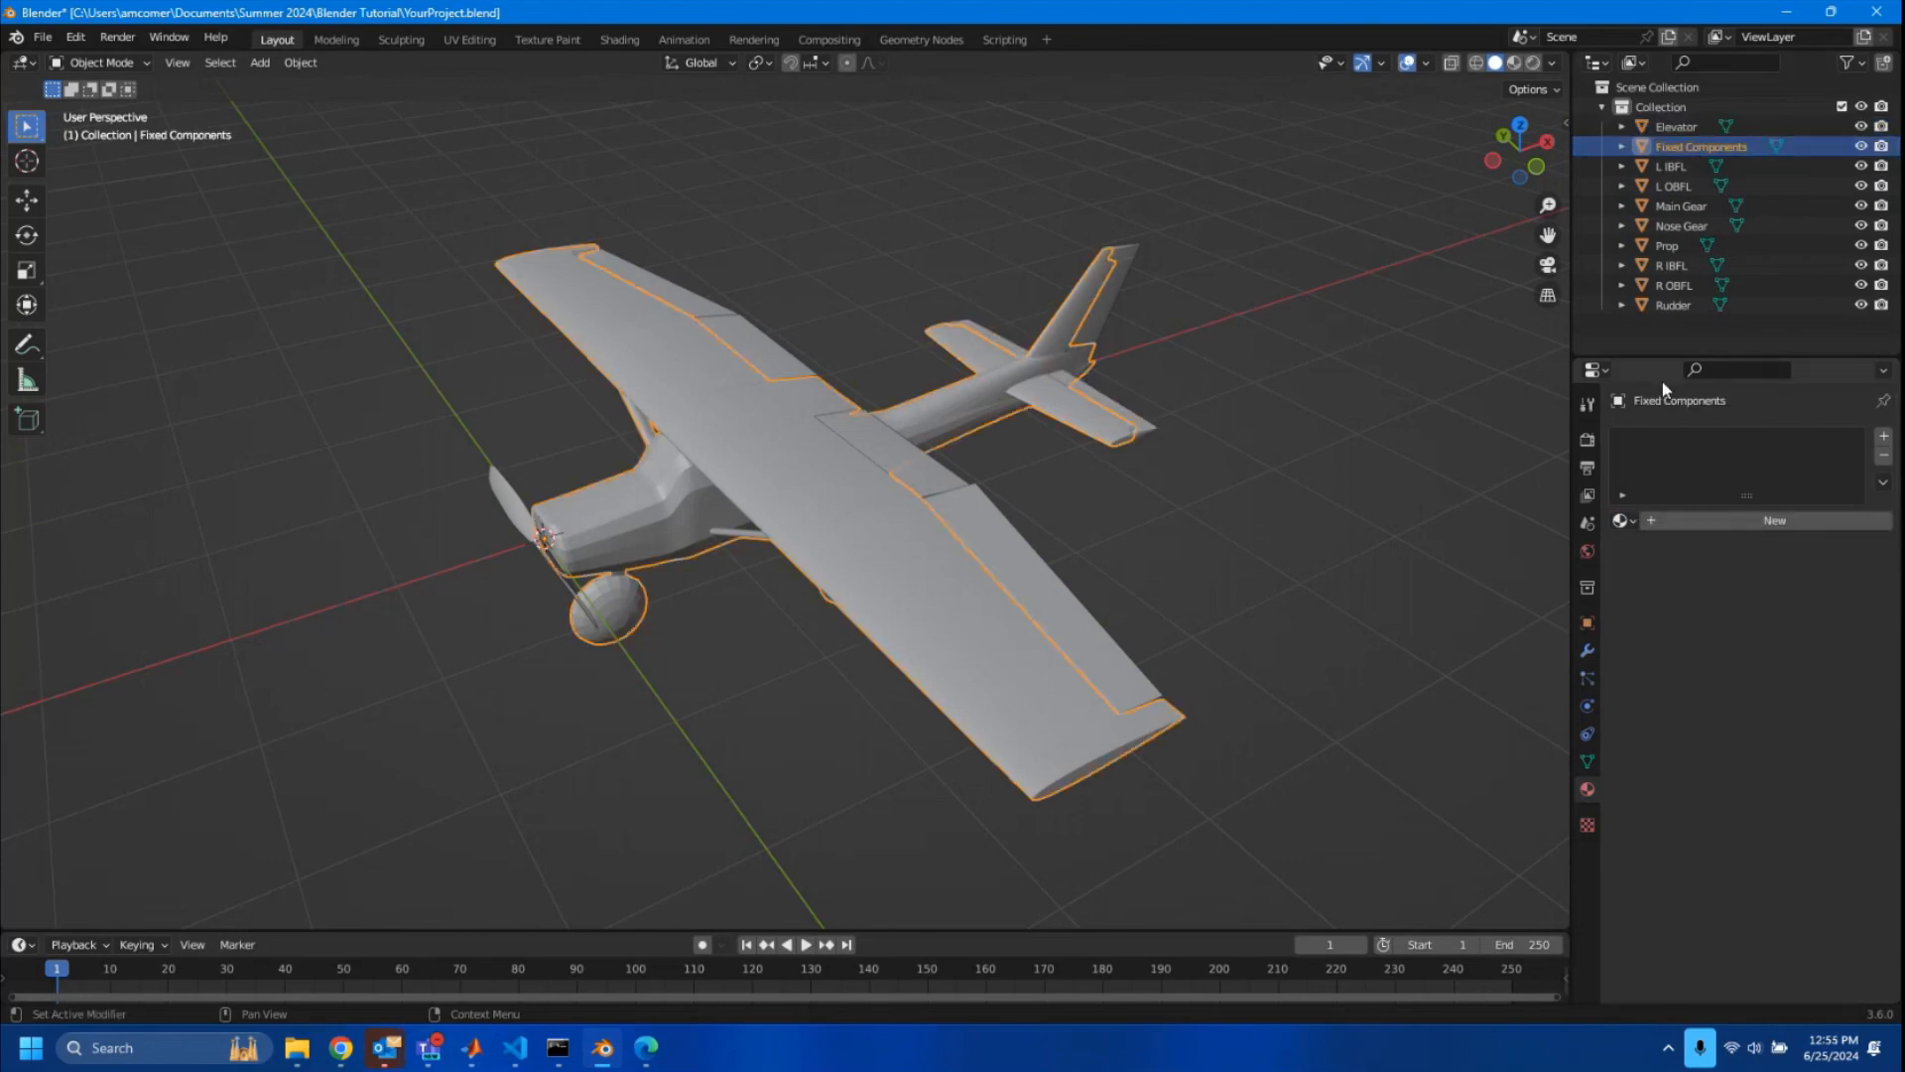
click(1673, 165)
click(1675, 185)
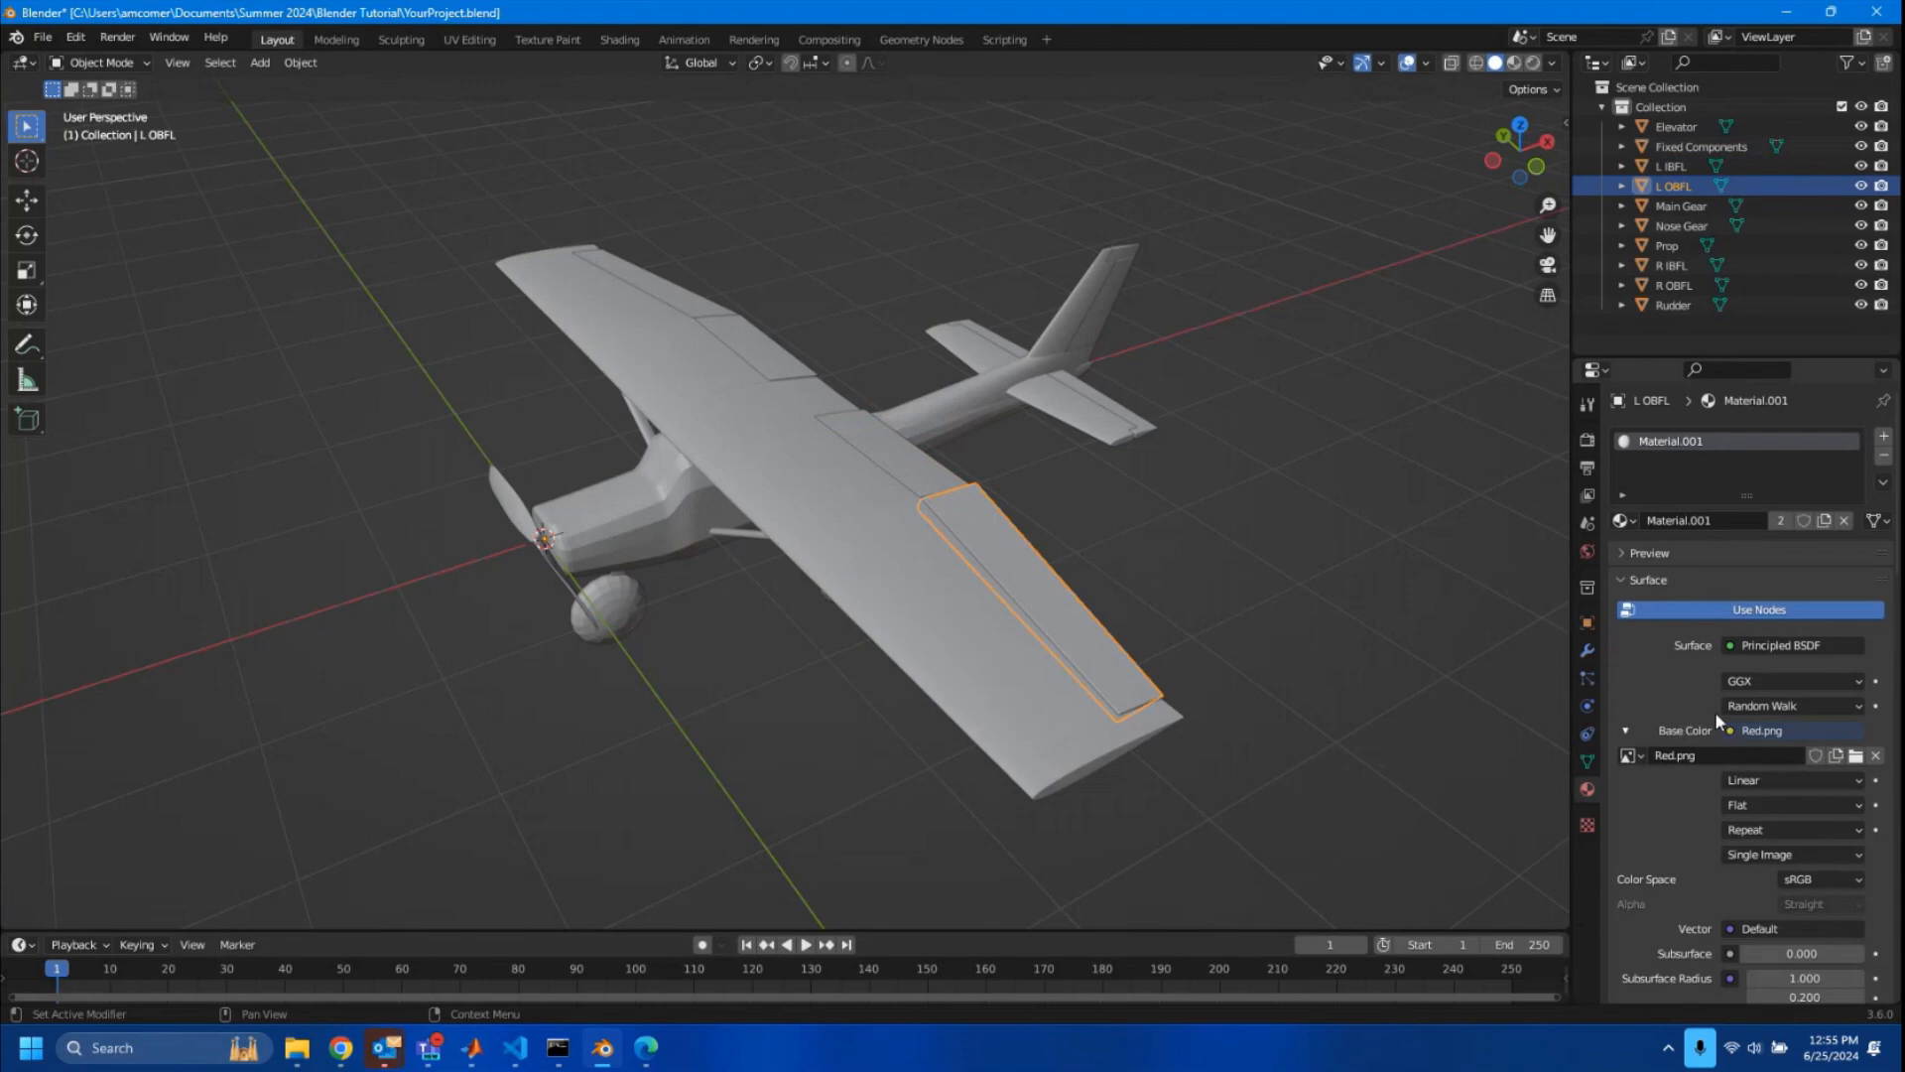
click(1669, 127)
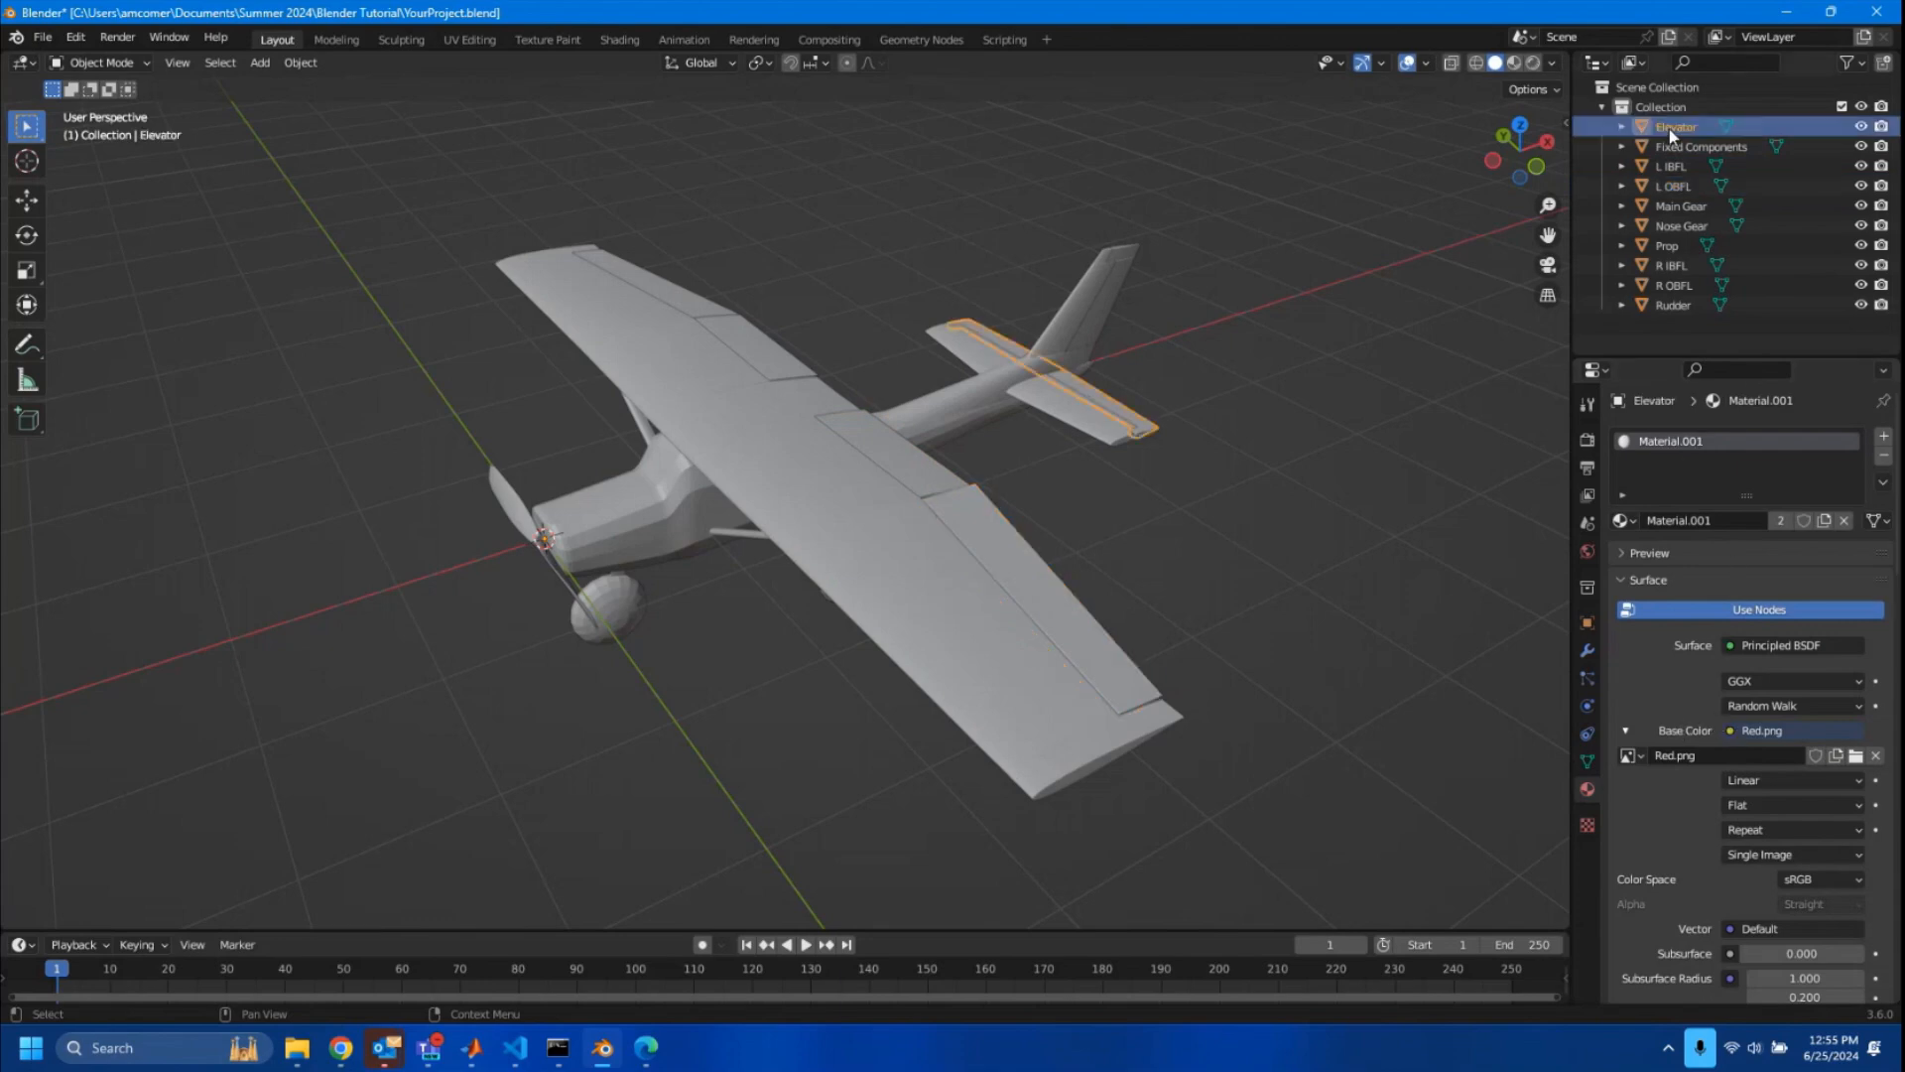
click(1673, 146)
click(1622, 520)
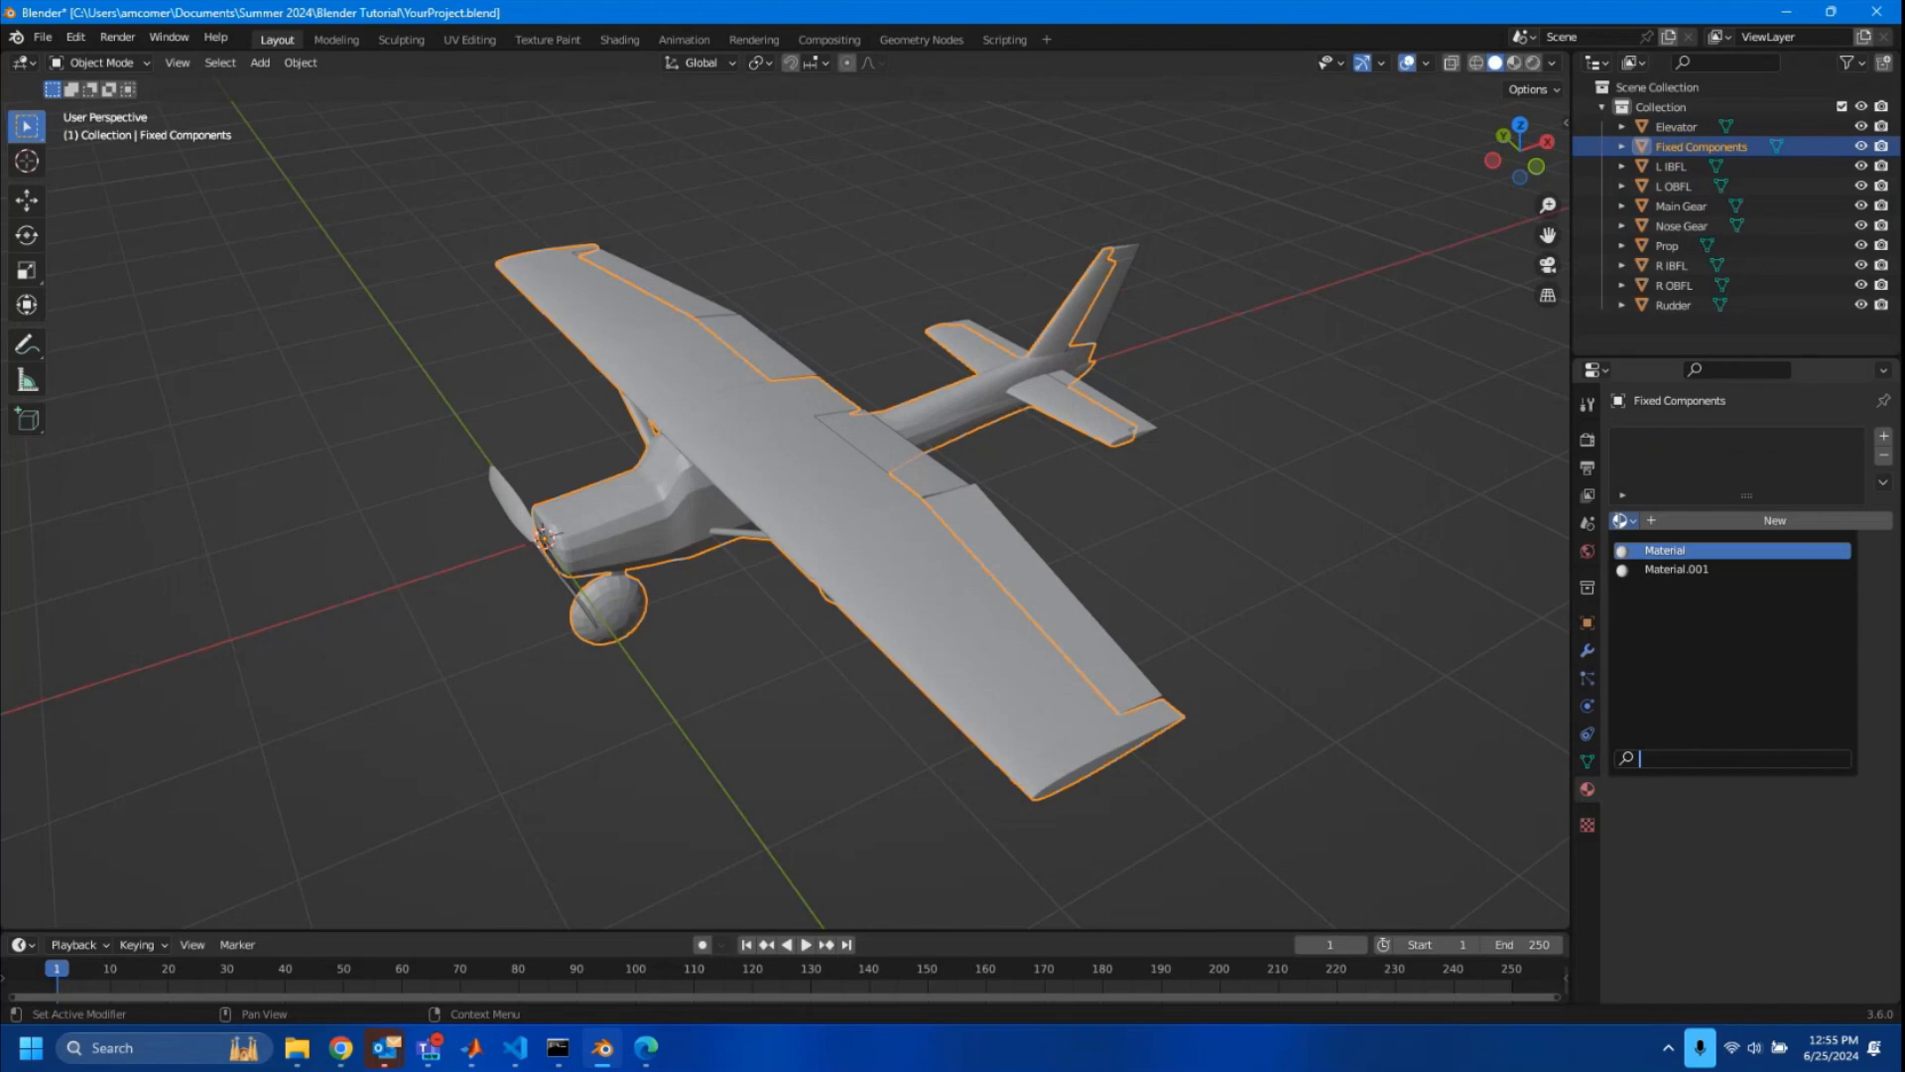
click(1677, 572)
- Assign the existing Material.001 to the L IBFL flap and the Main Gear
click(1671, 165)
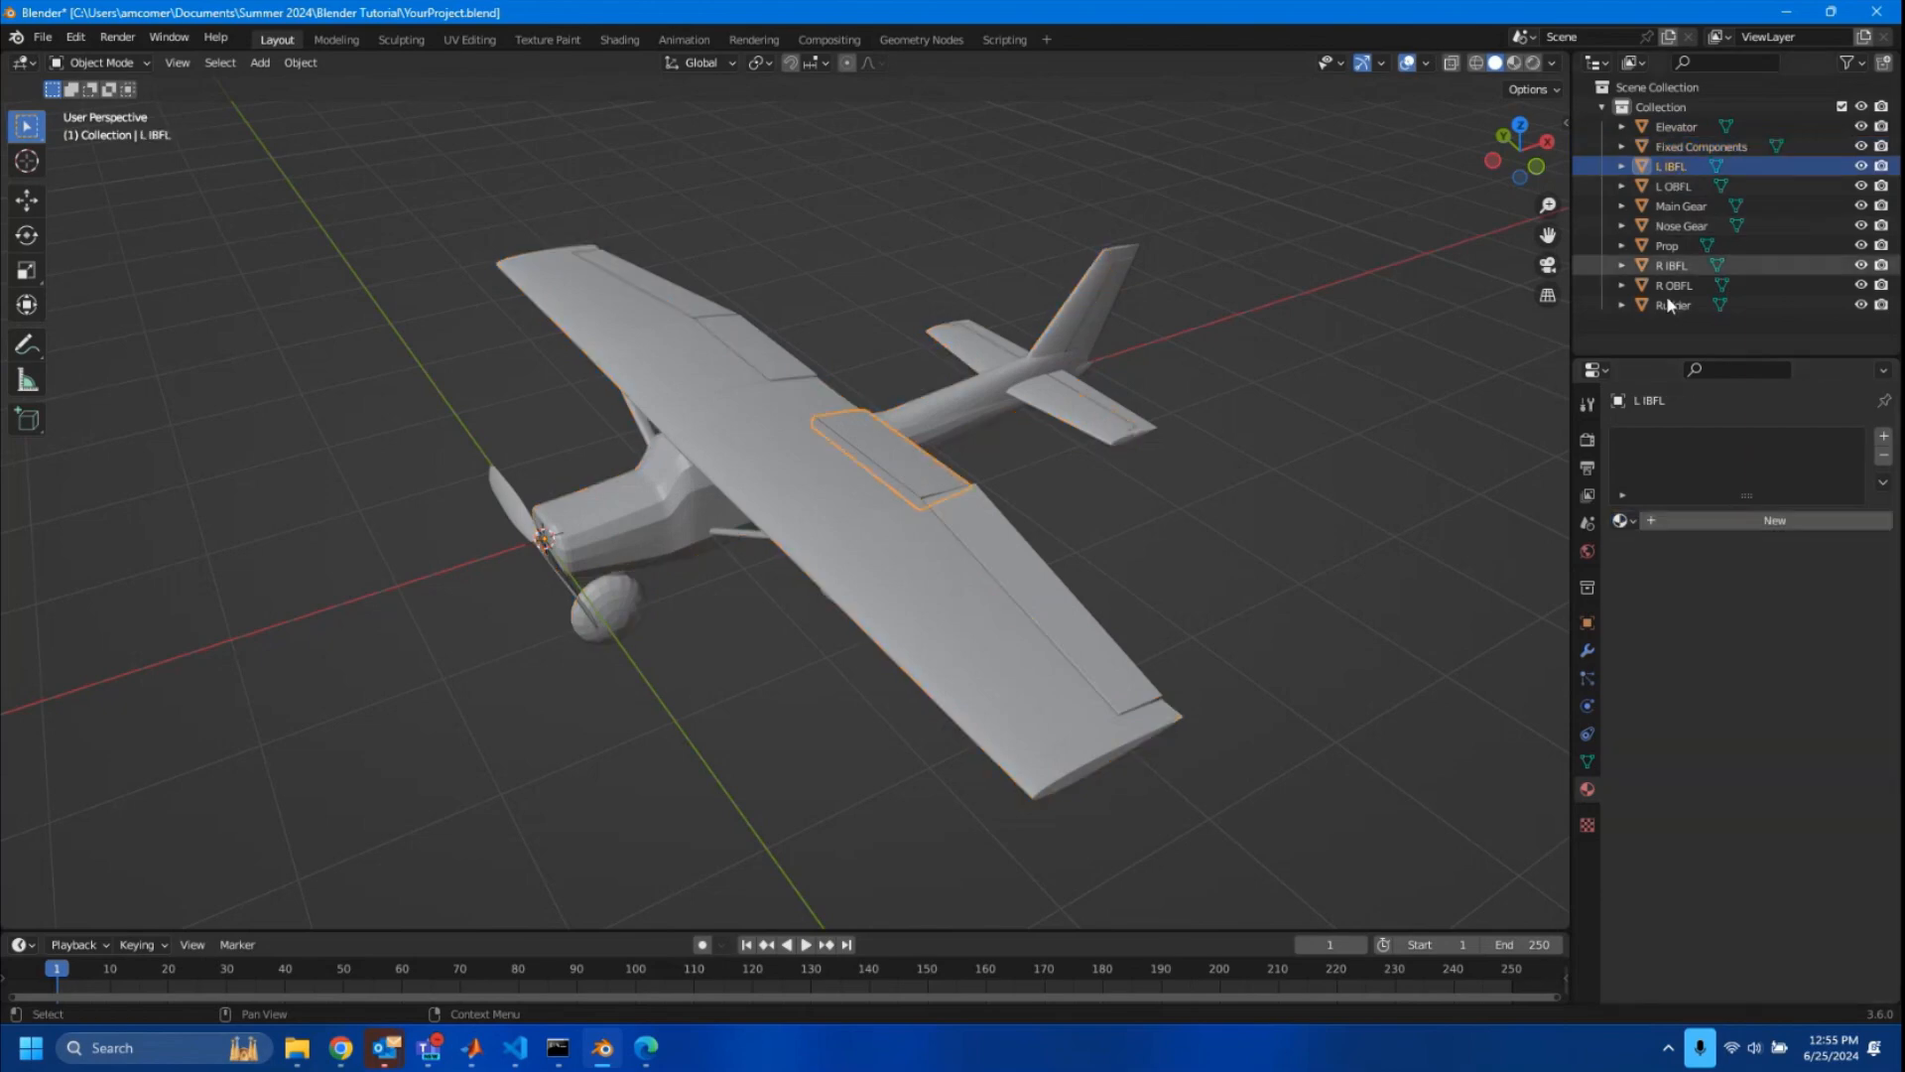
click(1622, 520)
click(1648, 567)
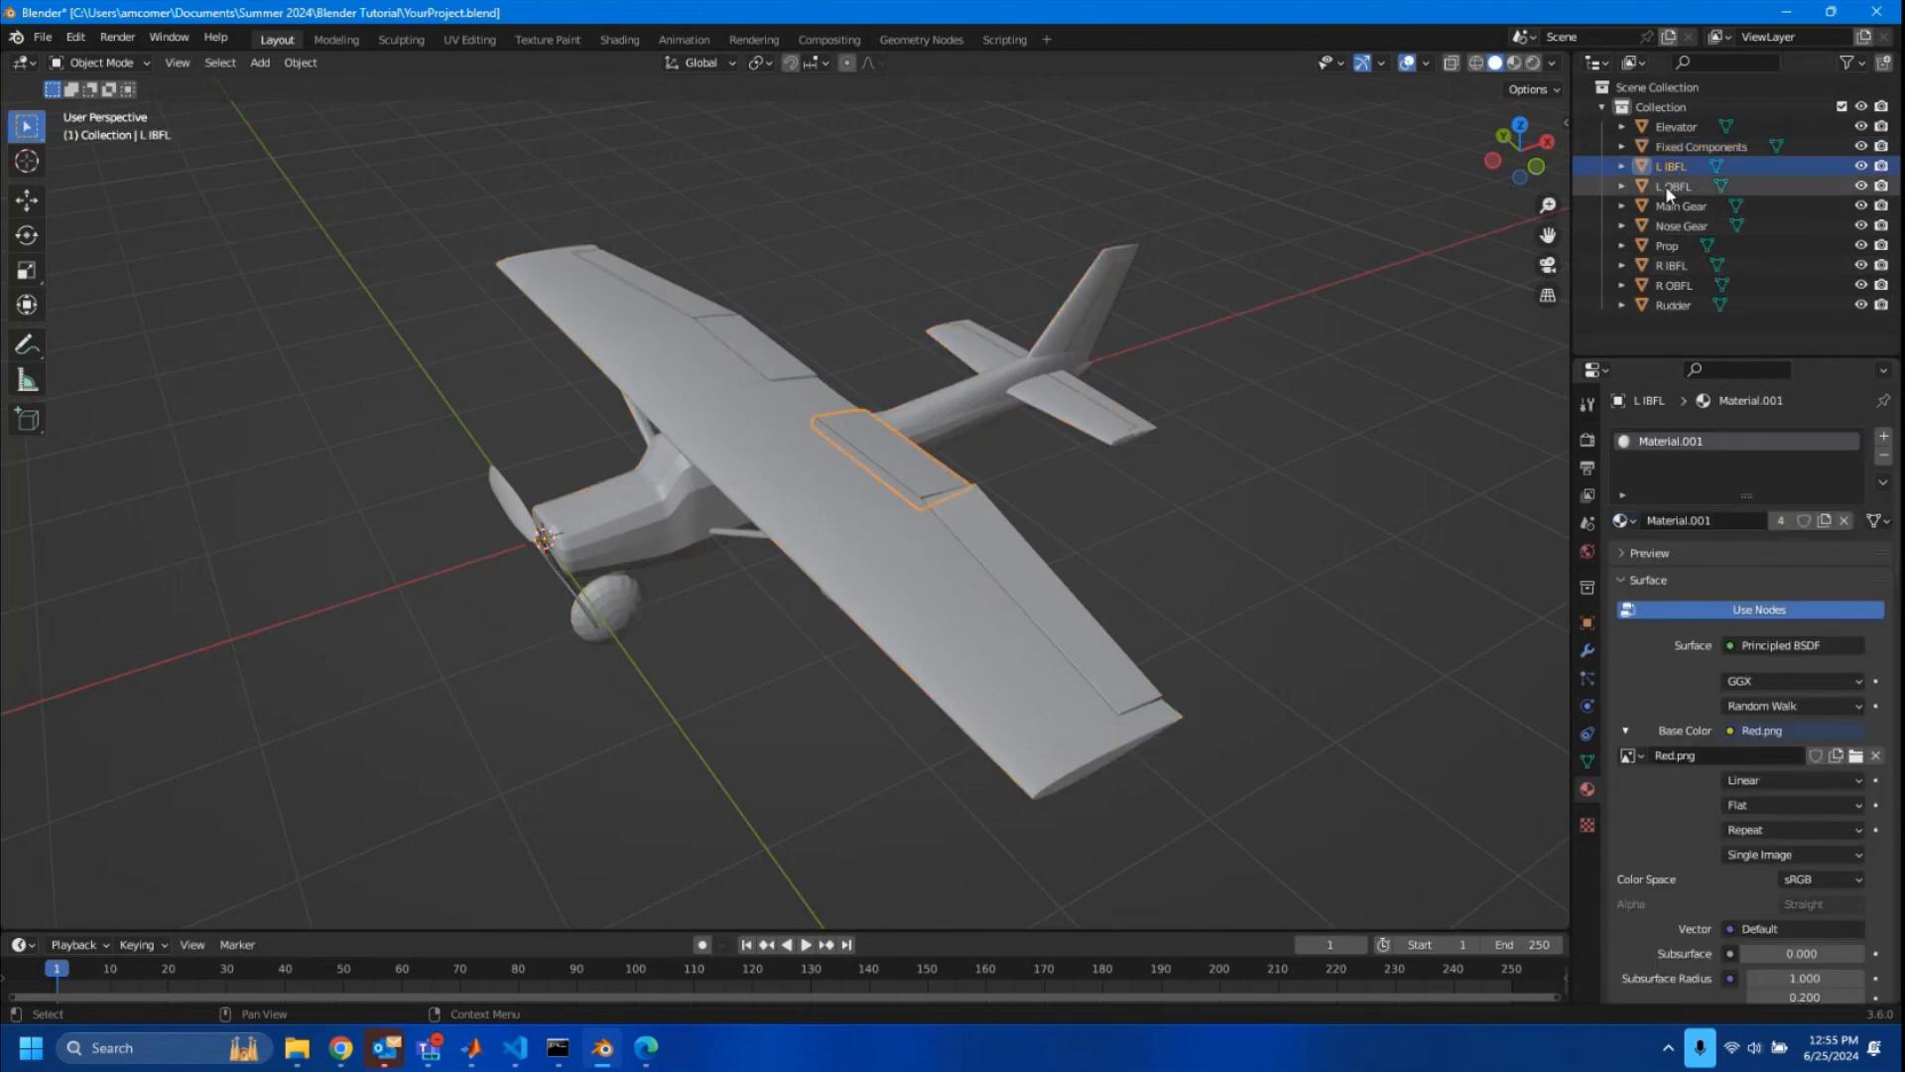
click(1665, 185)
click(1670, 206)
click(1621, 520)
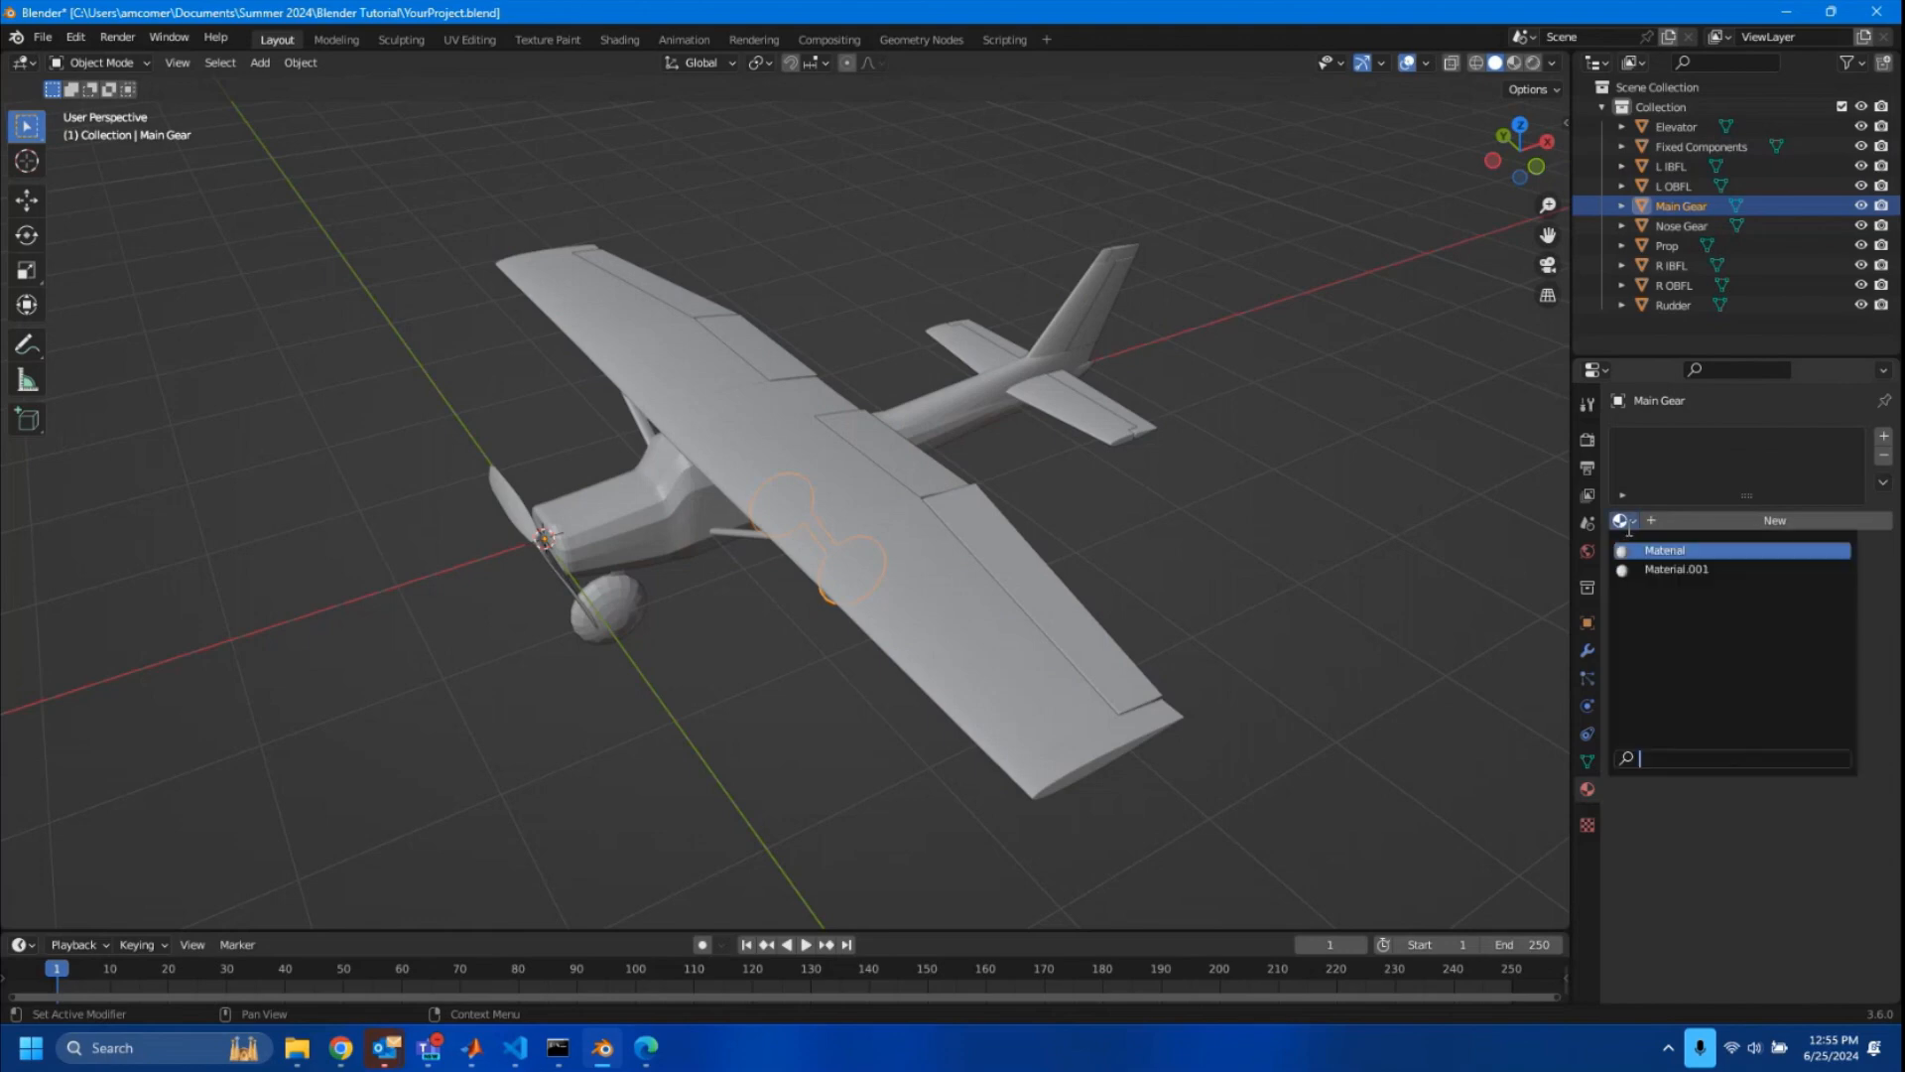
click(1668, 566)
- Assign the existing Material.001 to the Nose Gear and the Prop
click(1679, 226)
click(1621, 520)
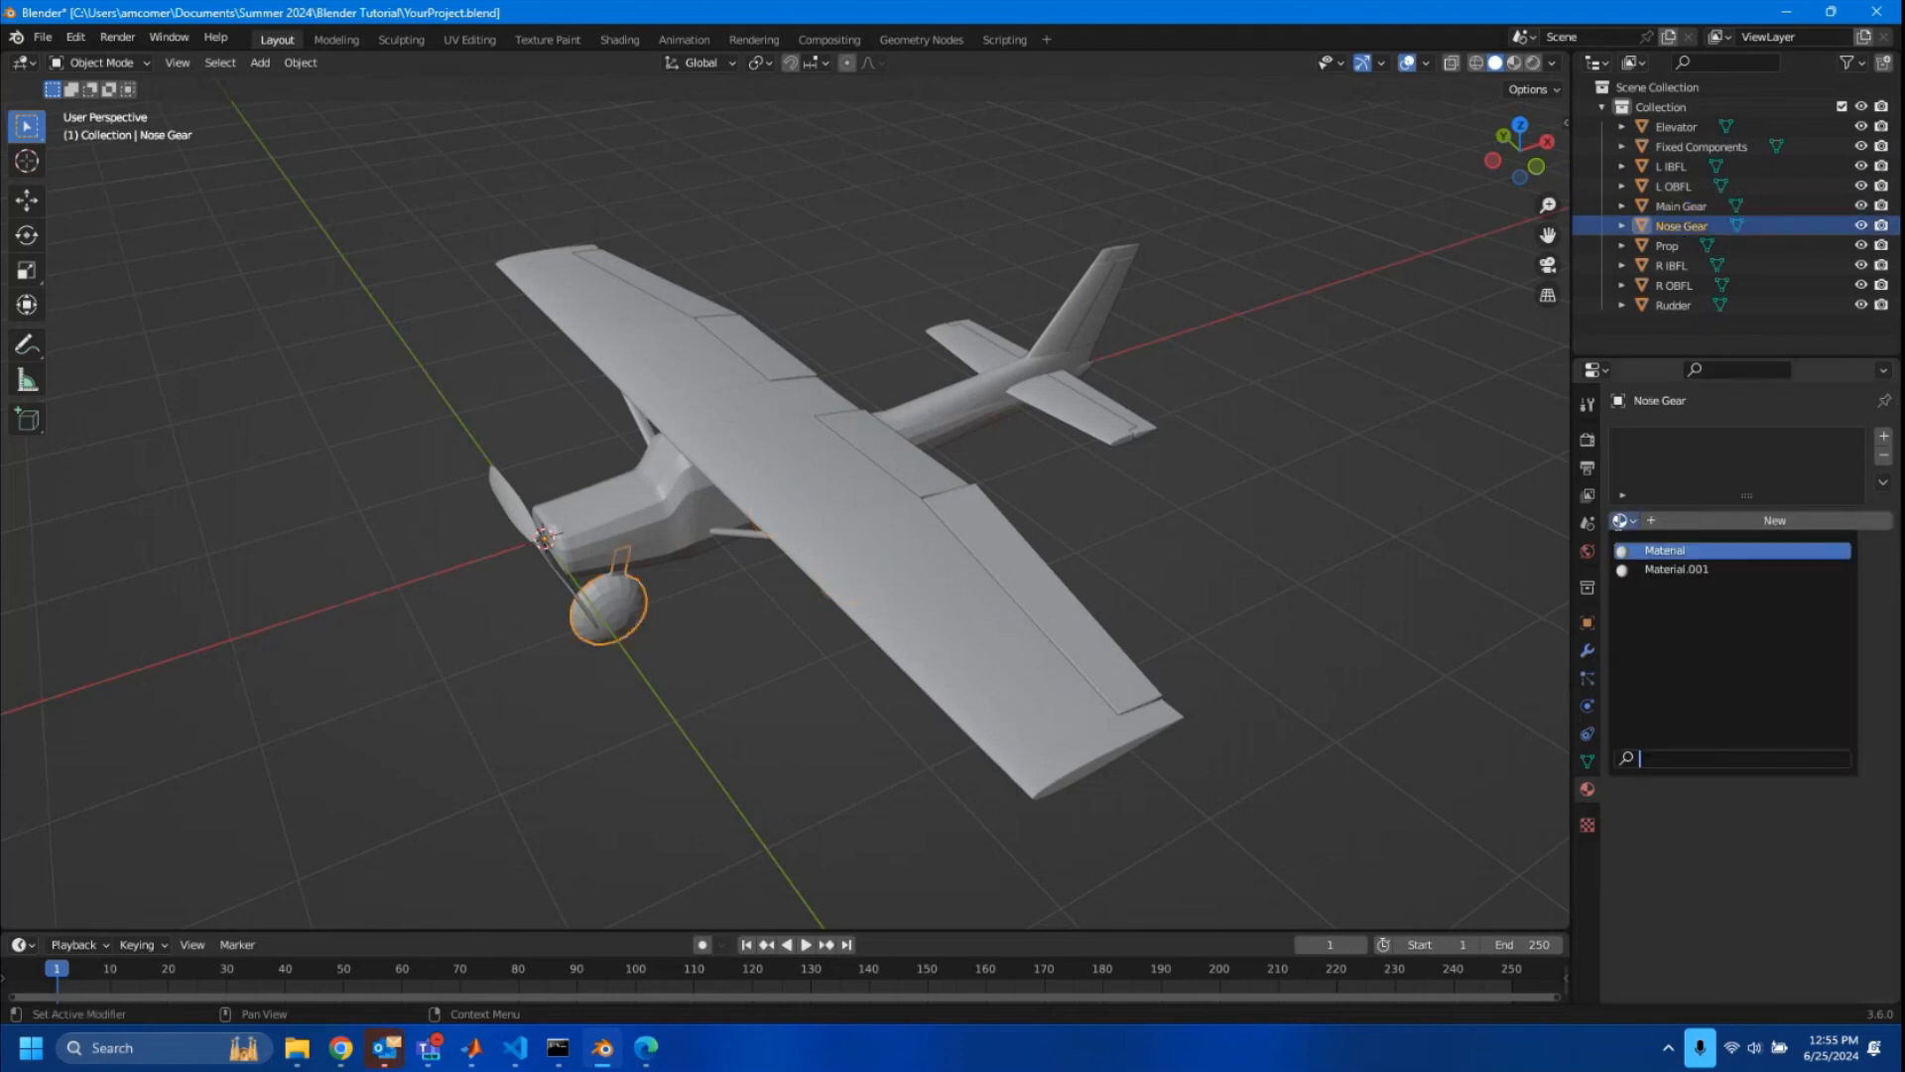
click(1647, 567)
click(1689, 248)
click(1621, 520)
click(1647, 566)
- Assign the existing Material.001 to the R IBFL and R OBFL flaps
click(1671, 266)
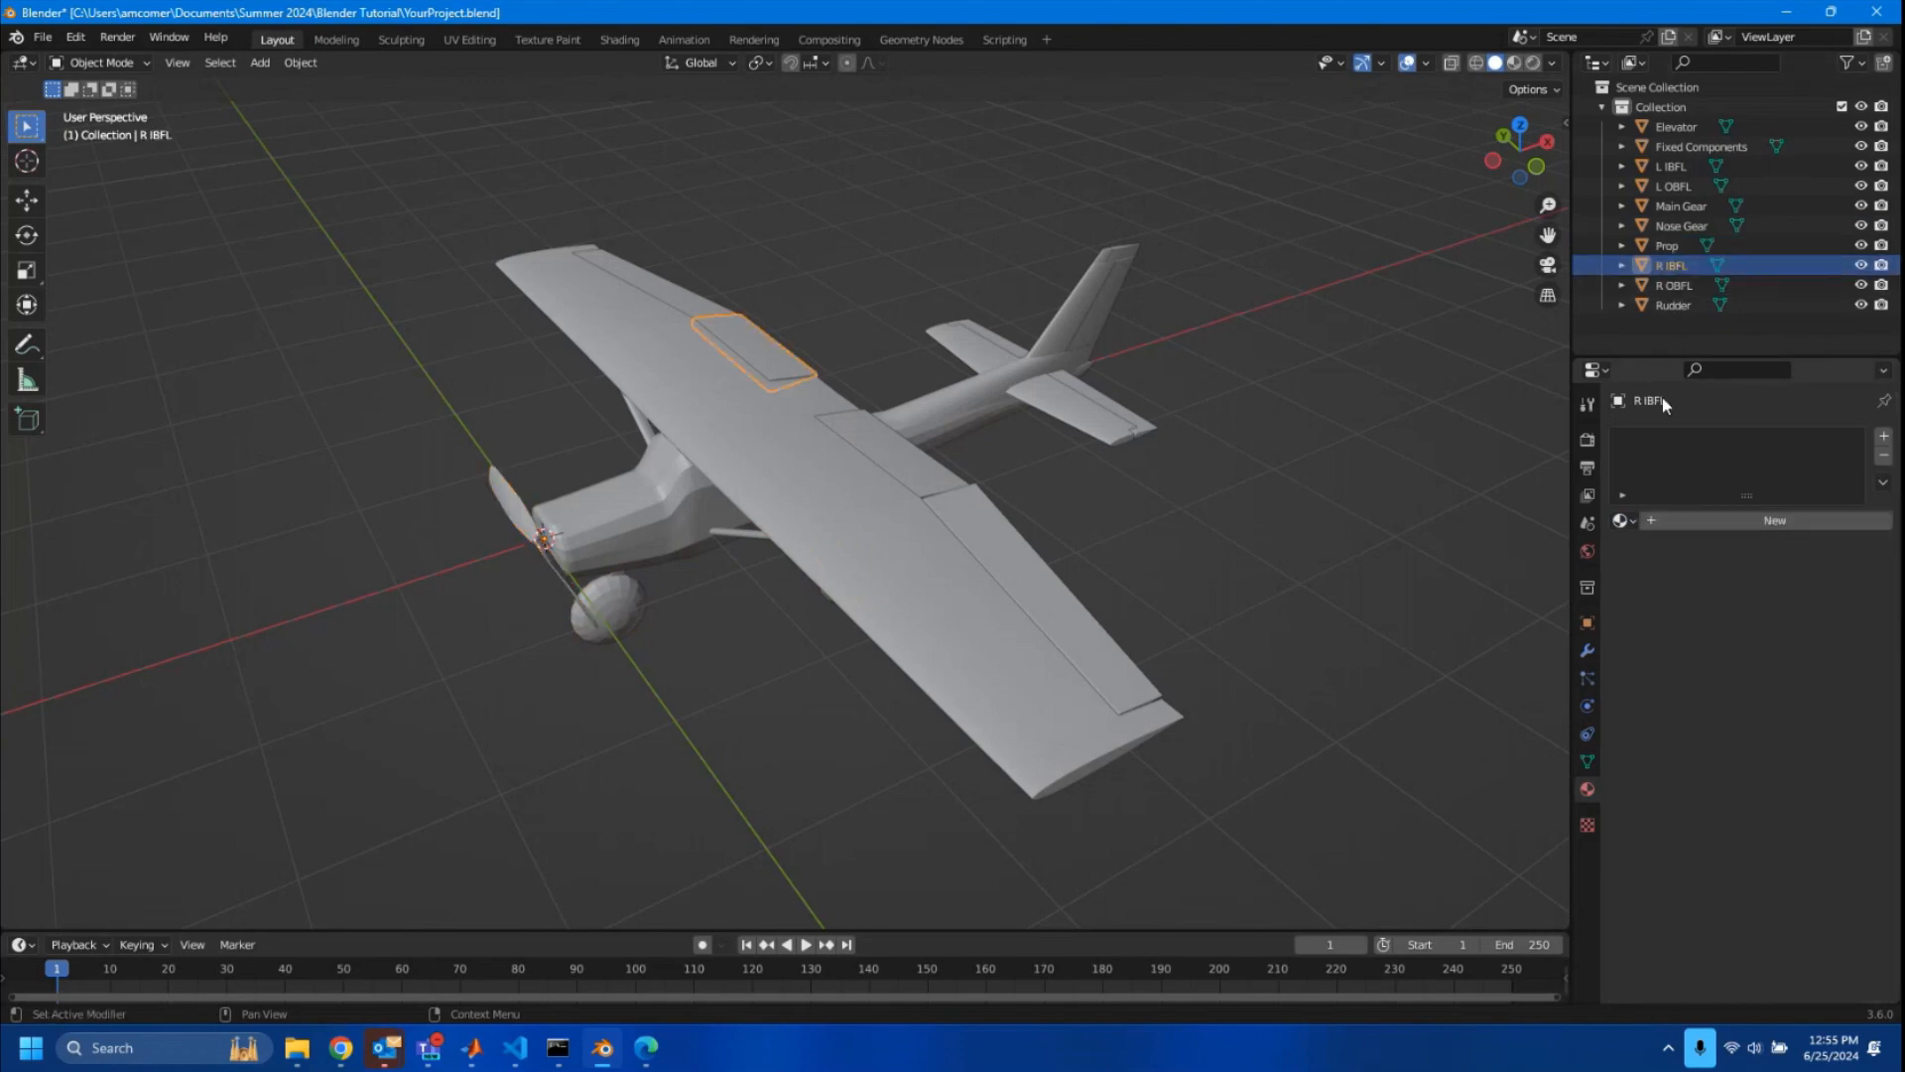
click(1621, 520)
click(1647, 567)
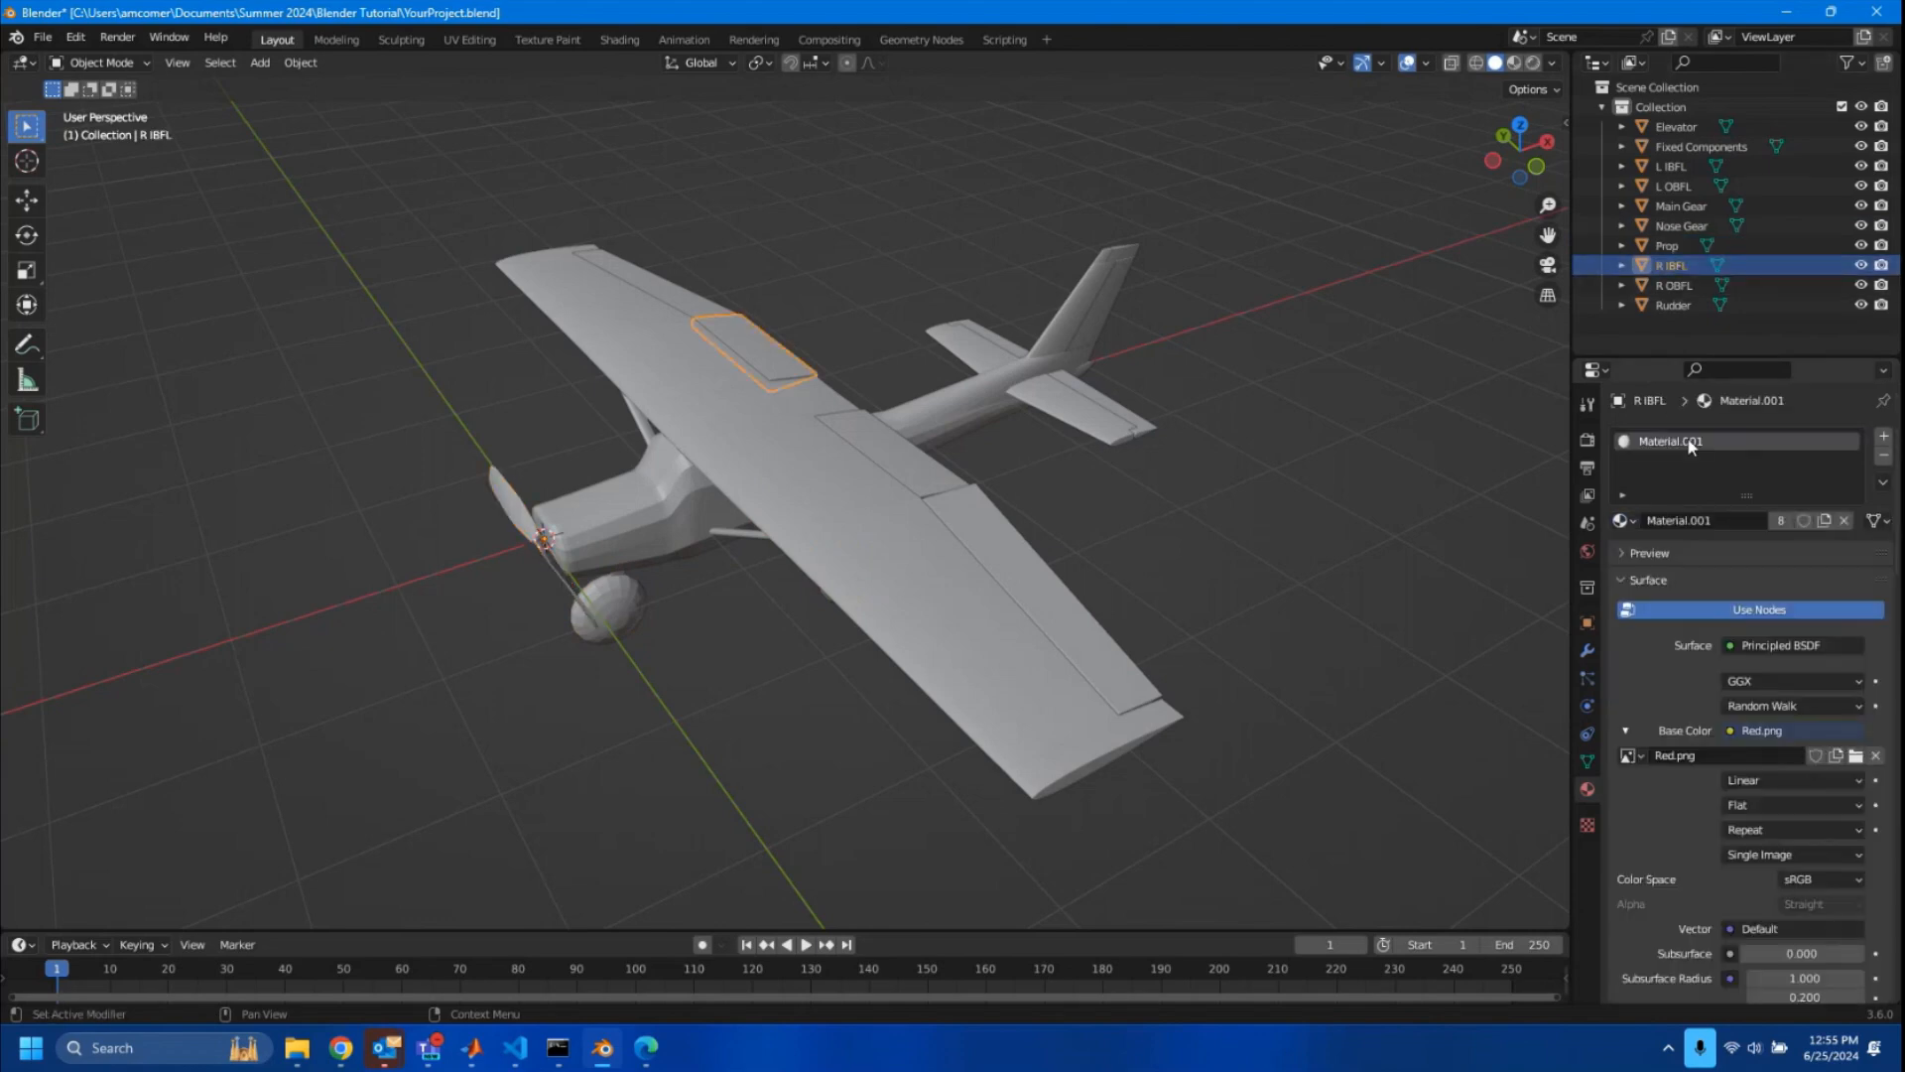
click(1689, 285)
click(1635, 521)
click(1676, 569)
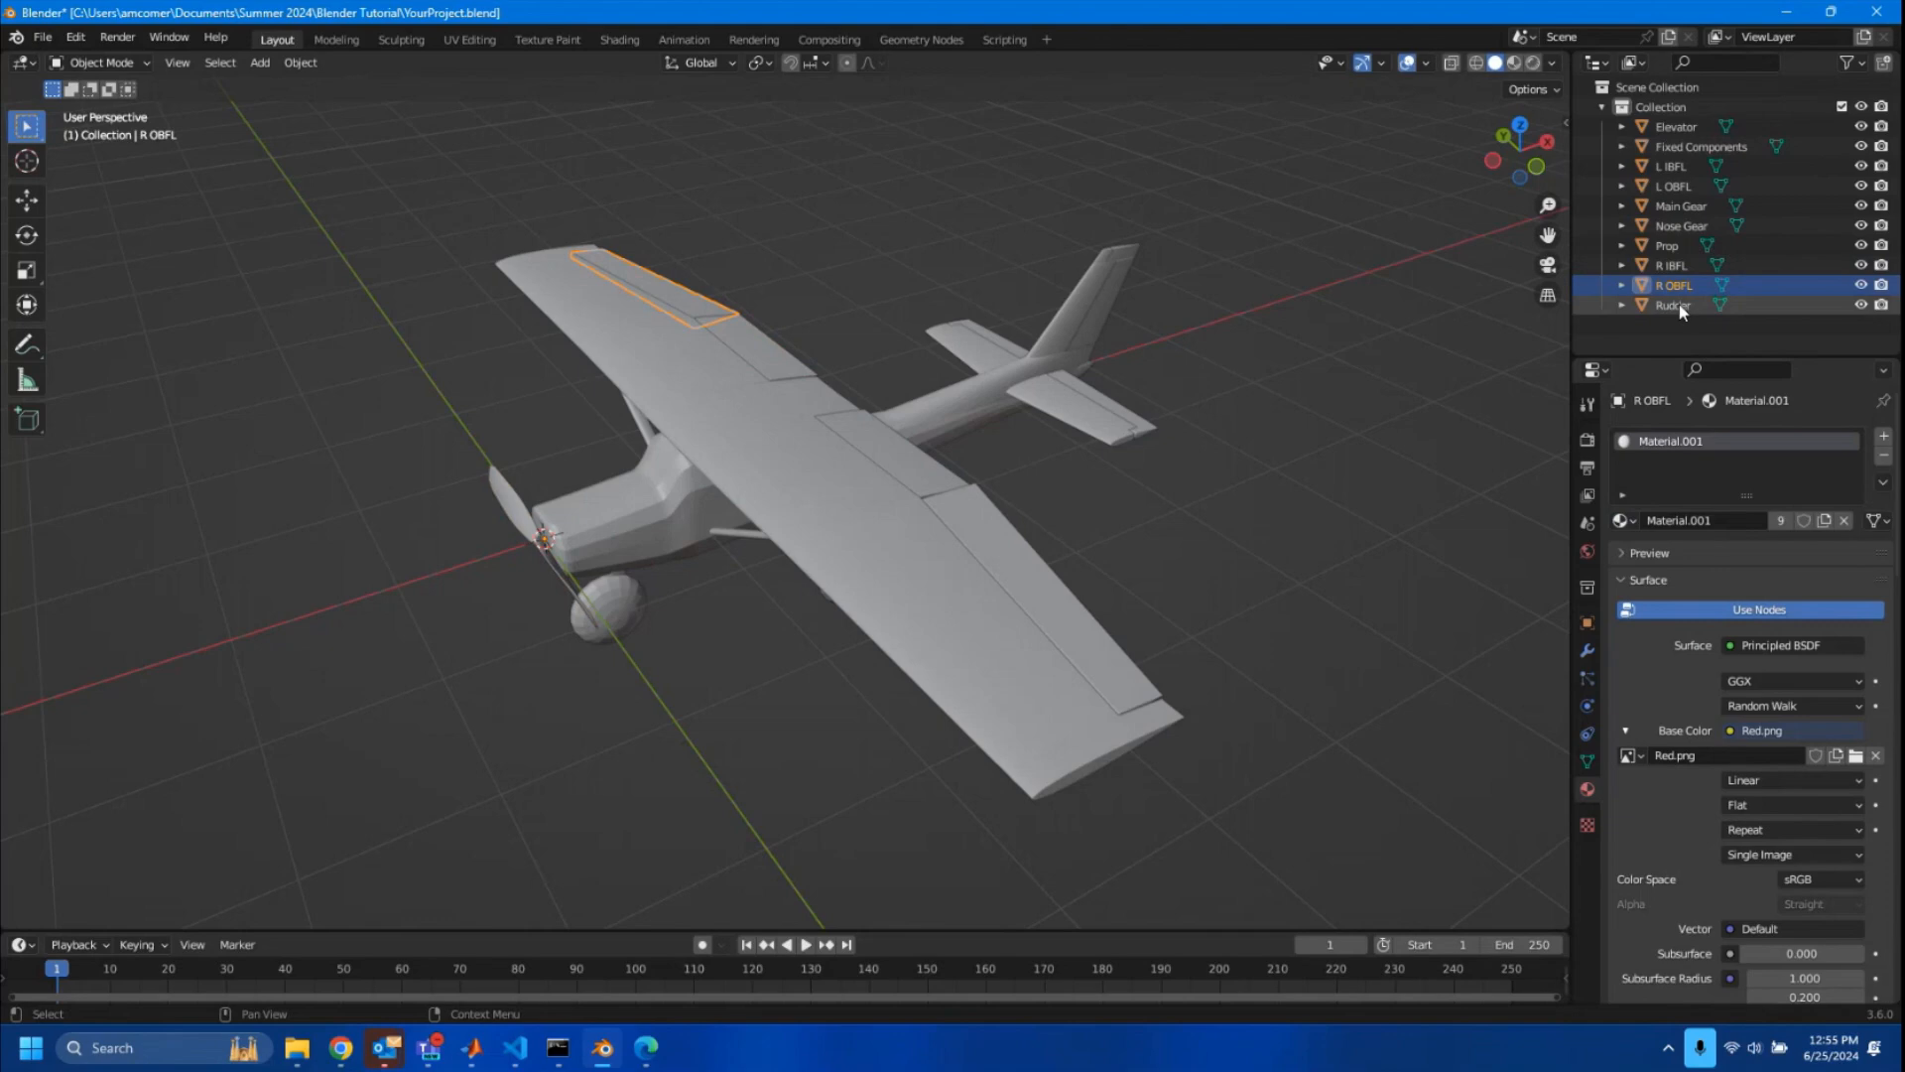
- Assign the existing Material.001 to the Rudder
click(1679, 304)
click(1621, 520)
click(1657, 576)
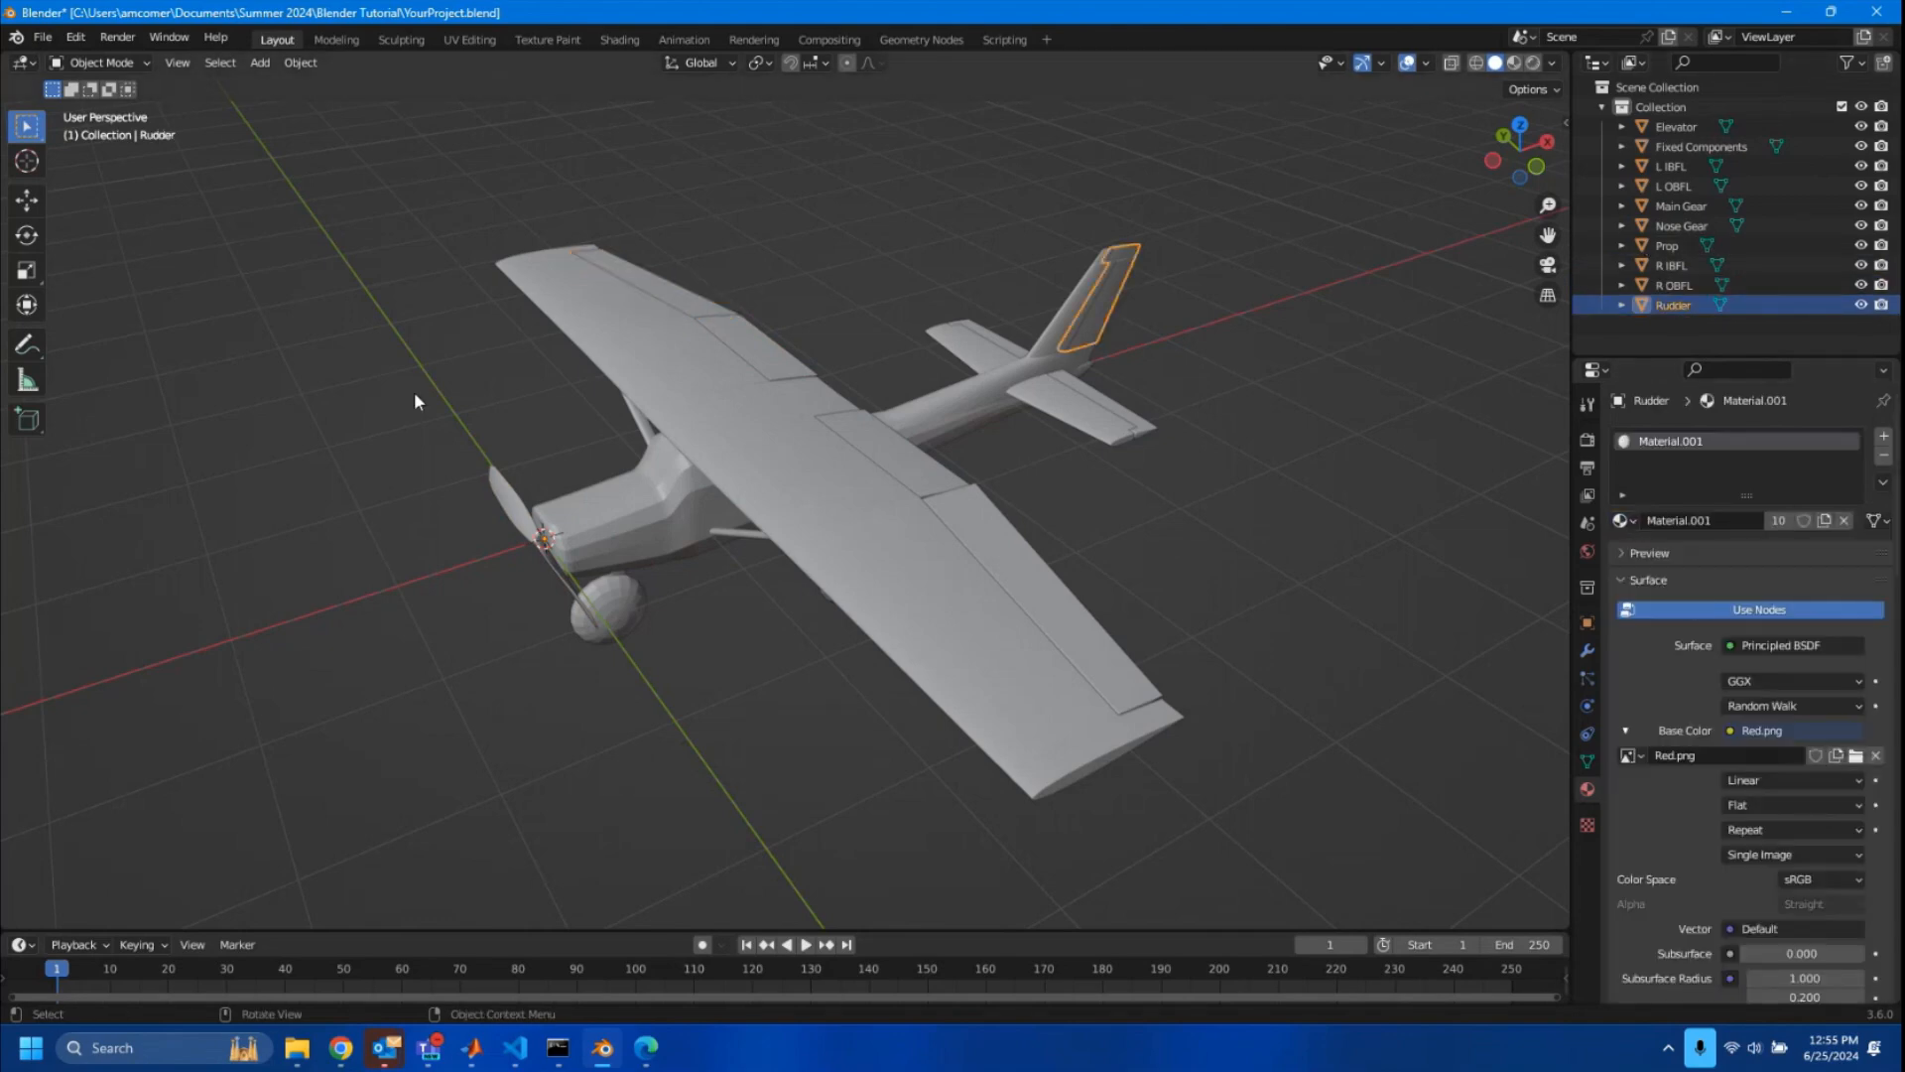
- In the Texture Paint workspace, set the brush radius to 147 px and paint broad green test strokes across the Red.png image
click(546, 40)
drag(397, 91, 437, 91)
drag(486, 480, 422, 667)
mouse_move(430, 332)
mouse_down()
mouse_move(324, 689)
mouse_move(362, 727)
mouse_move(367, 667)
mouse_move(120, 599)
mouse_up()
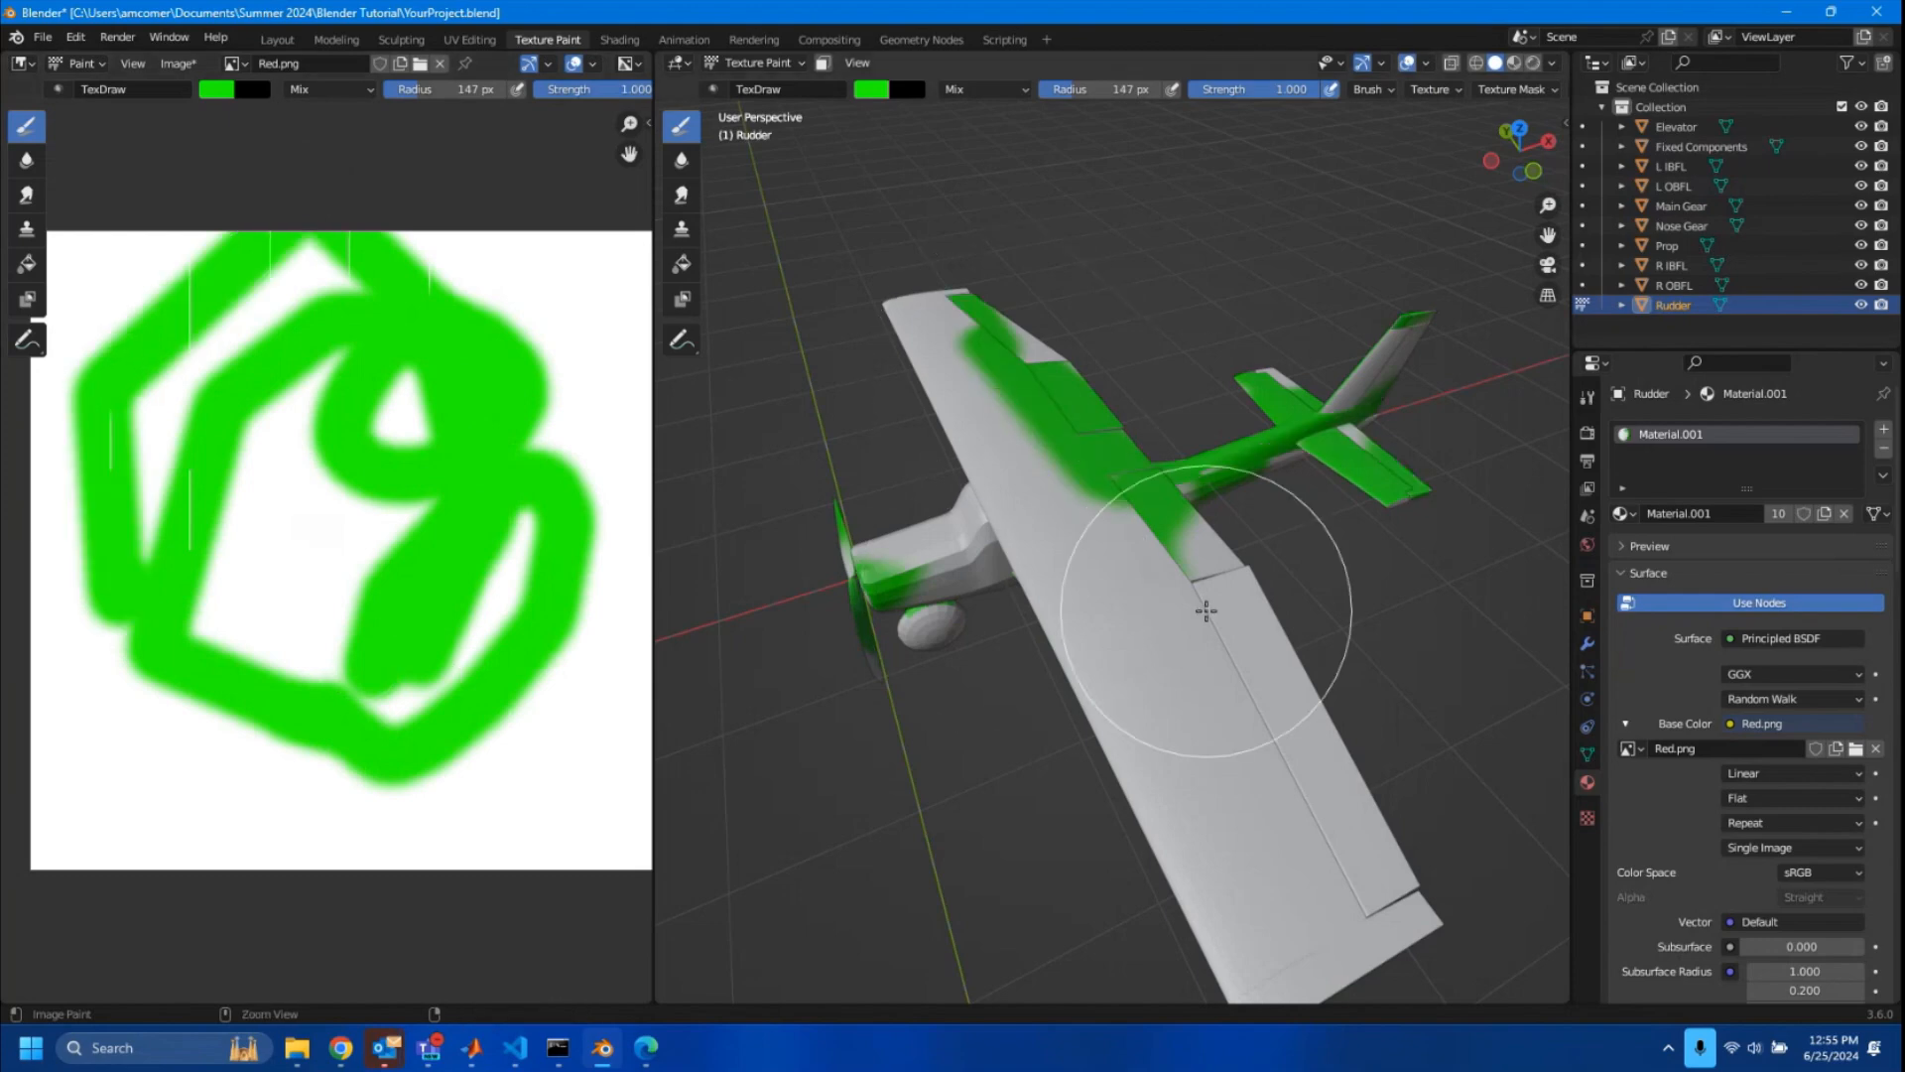
- Undo the green test strokes on the Red.png image
key(ctrl+z)
key(ctrl+z)
key(ctrl+z)
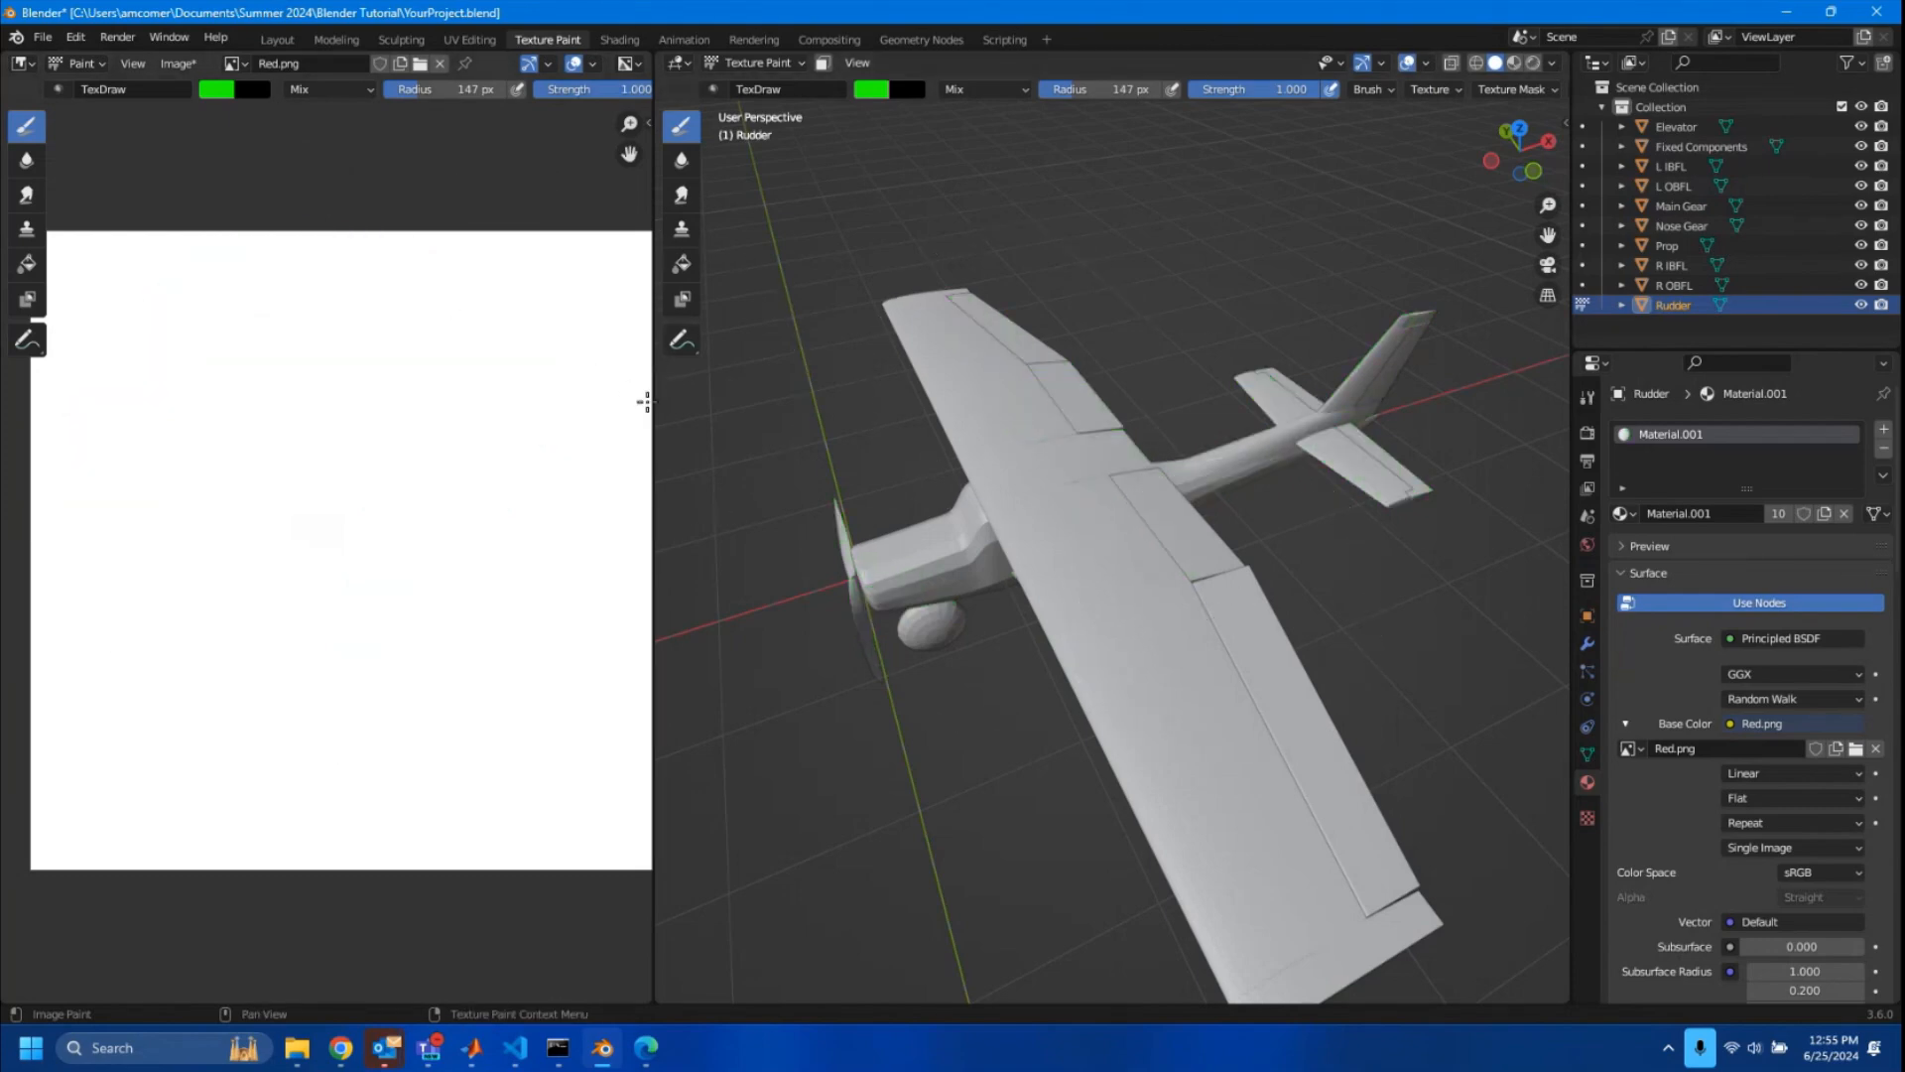
- Select the L OBFL flap in the Layout workspace and make it the active object for texture painting
drag(656, 403, 257, 426)
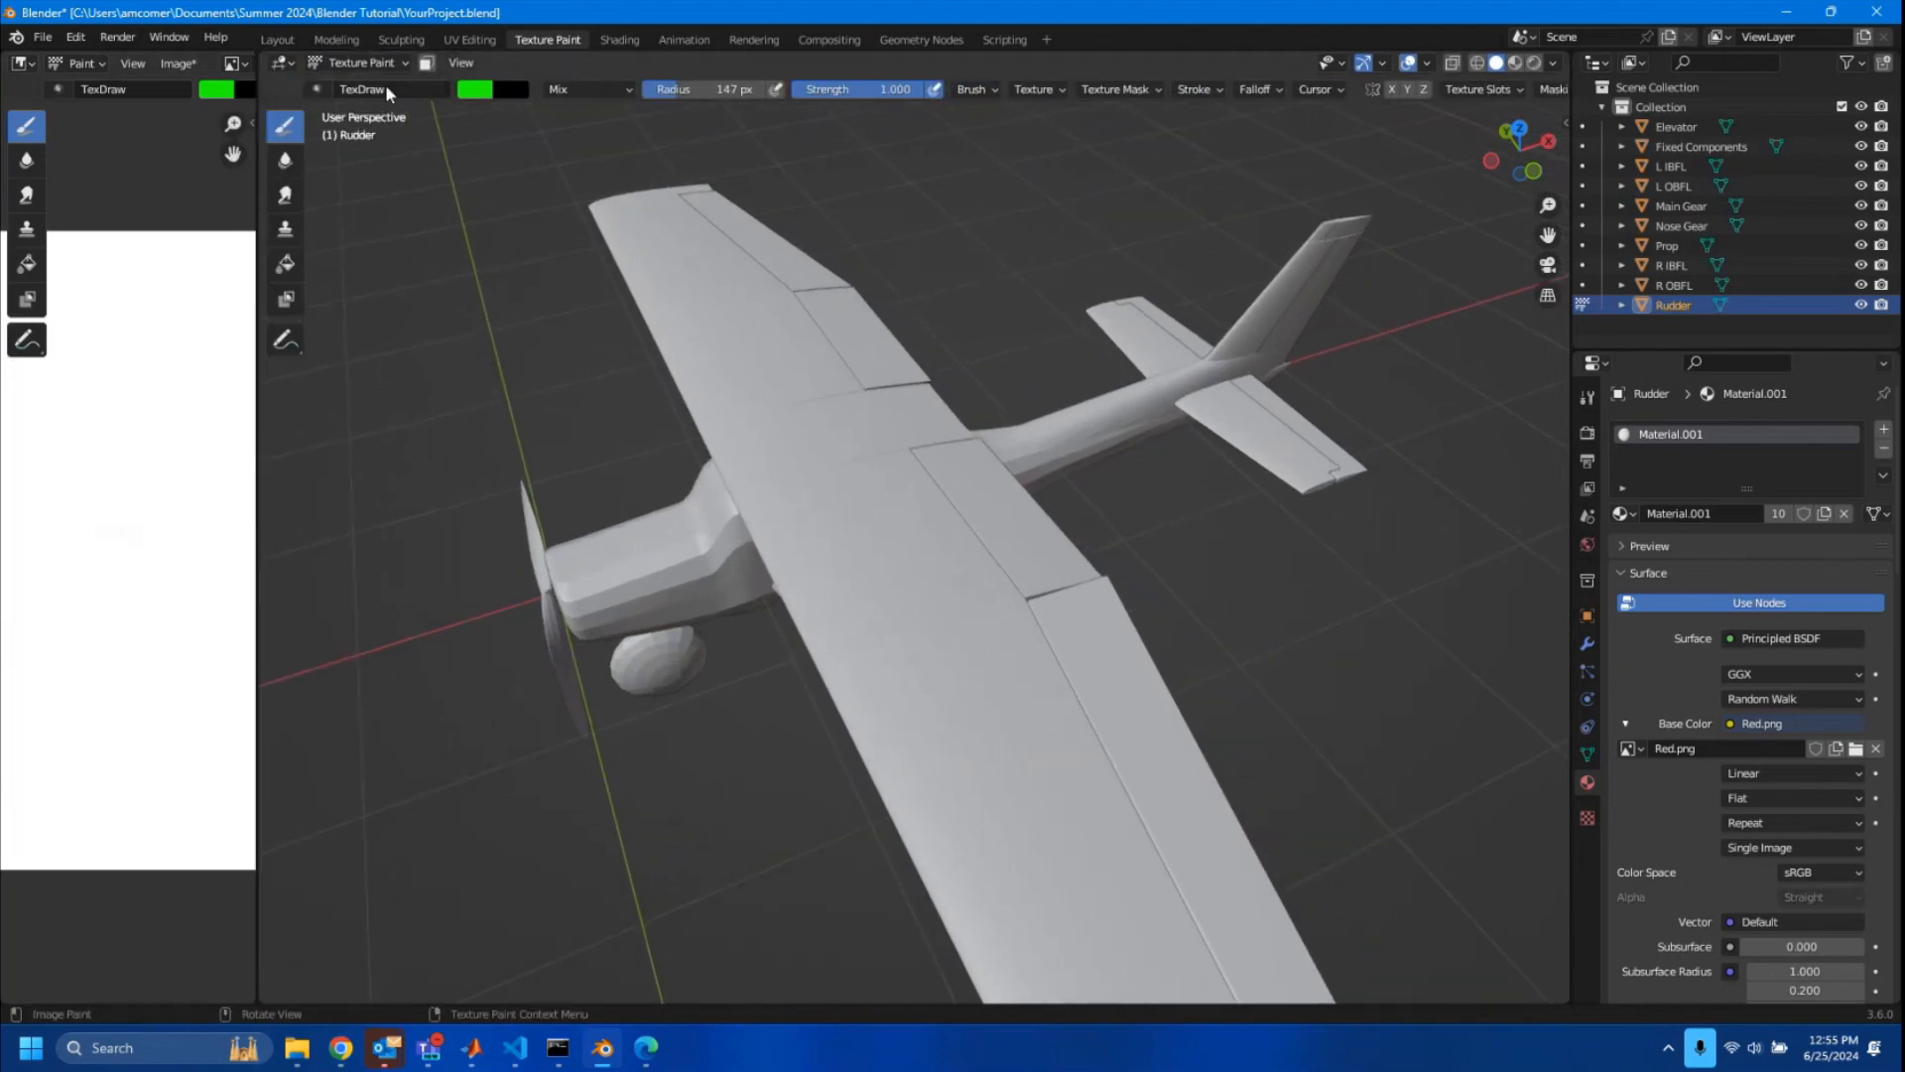
click(290, 39)
click(705, 636)
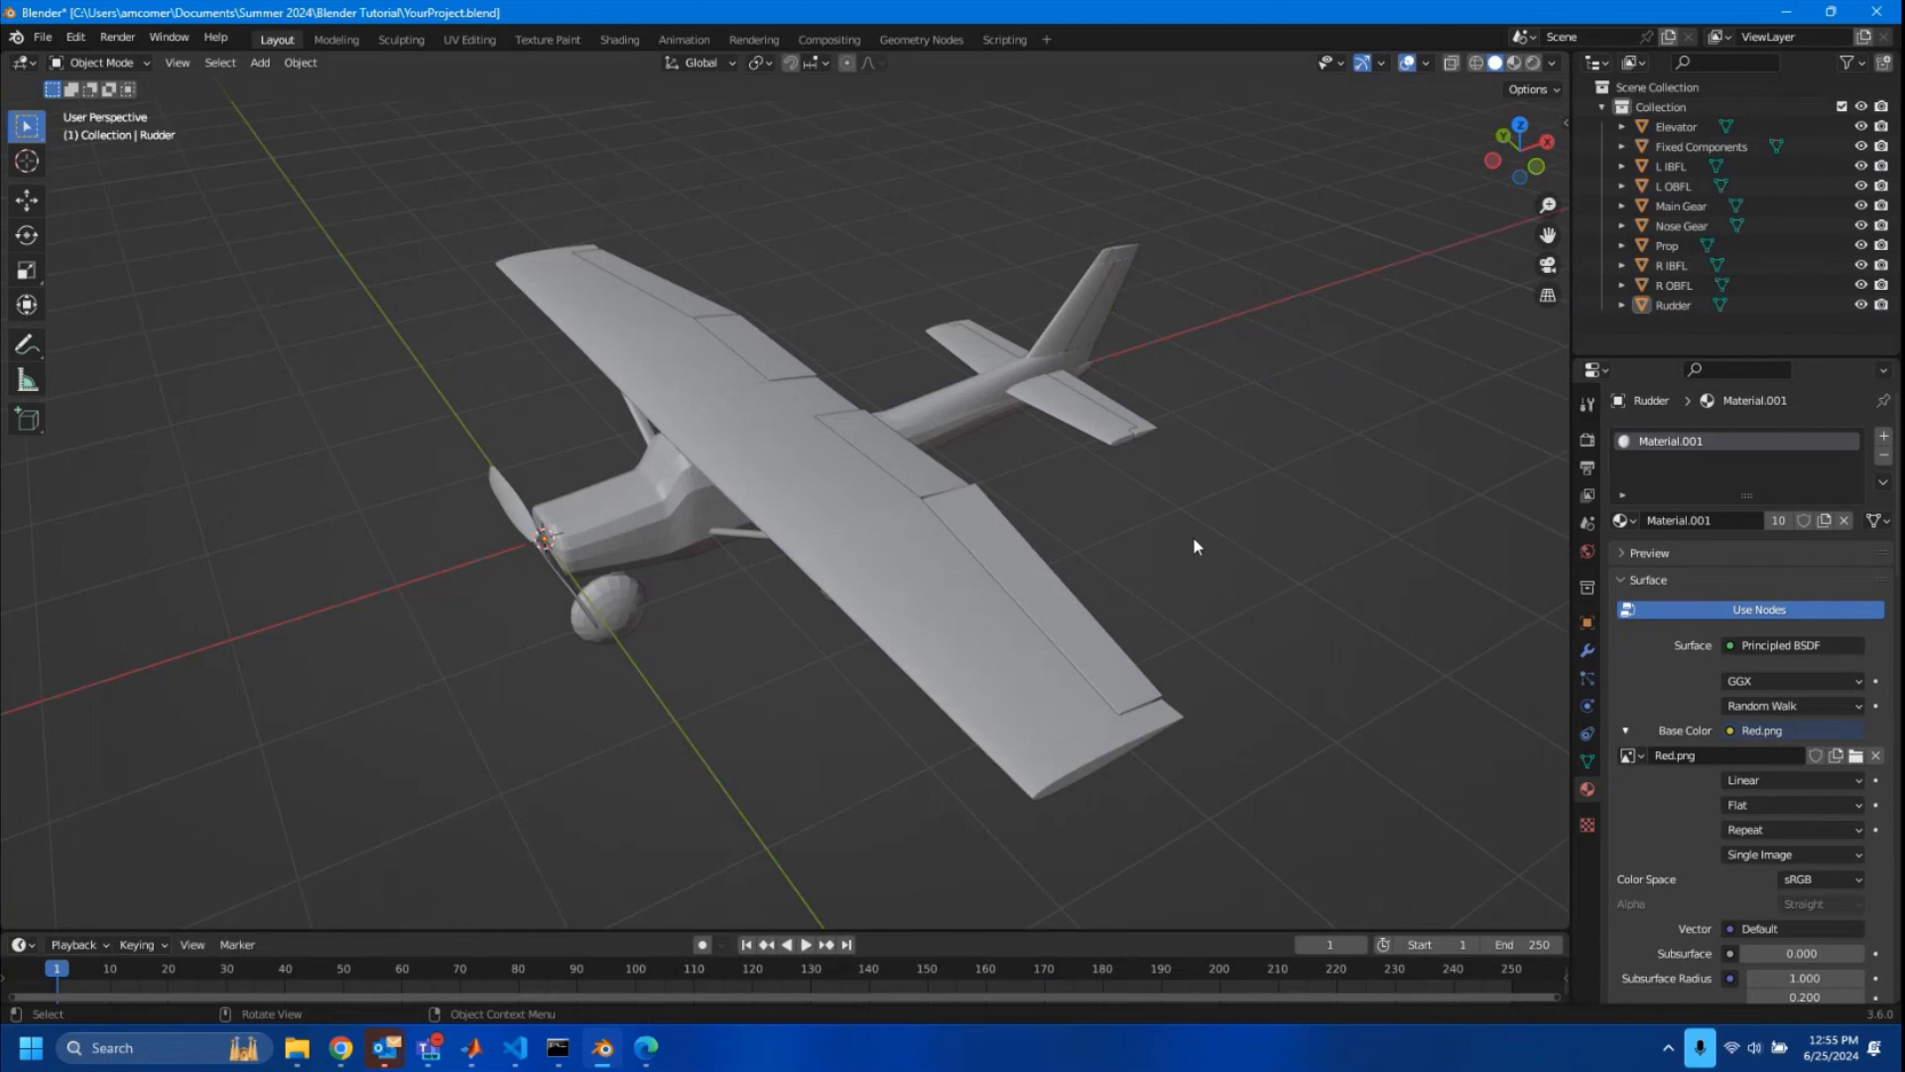
middle_drag(1192, 536, 1086, 631)
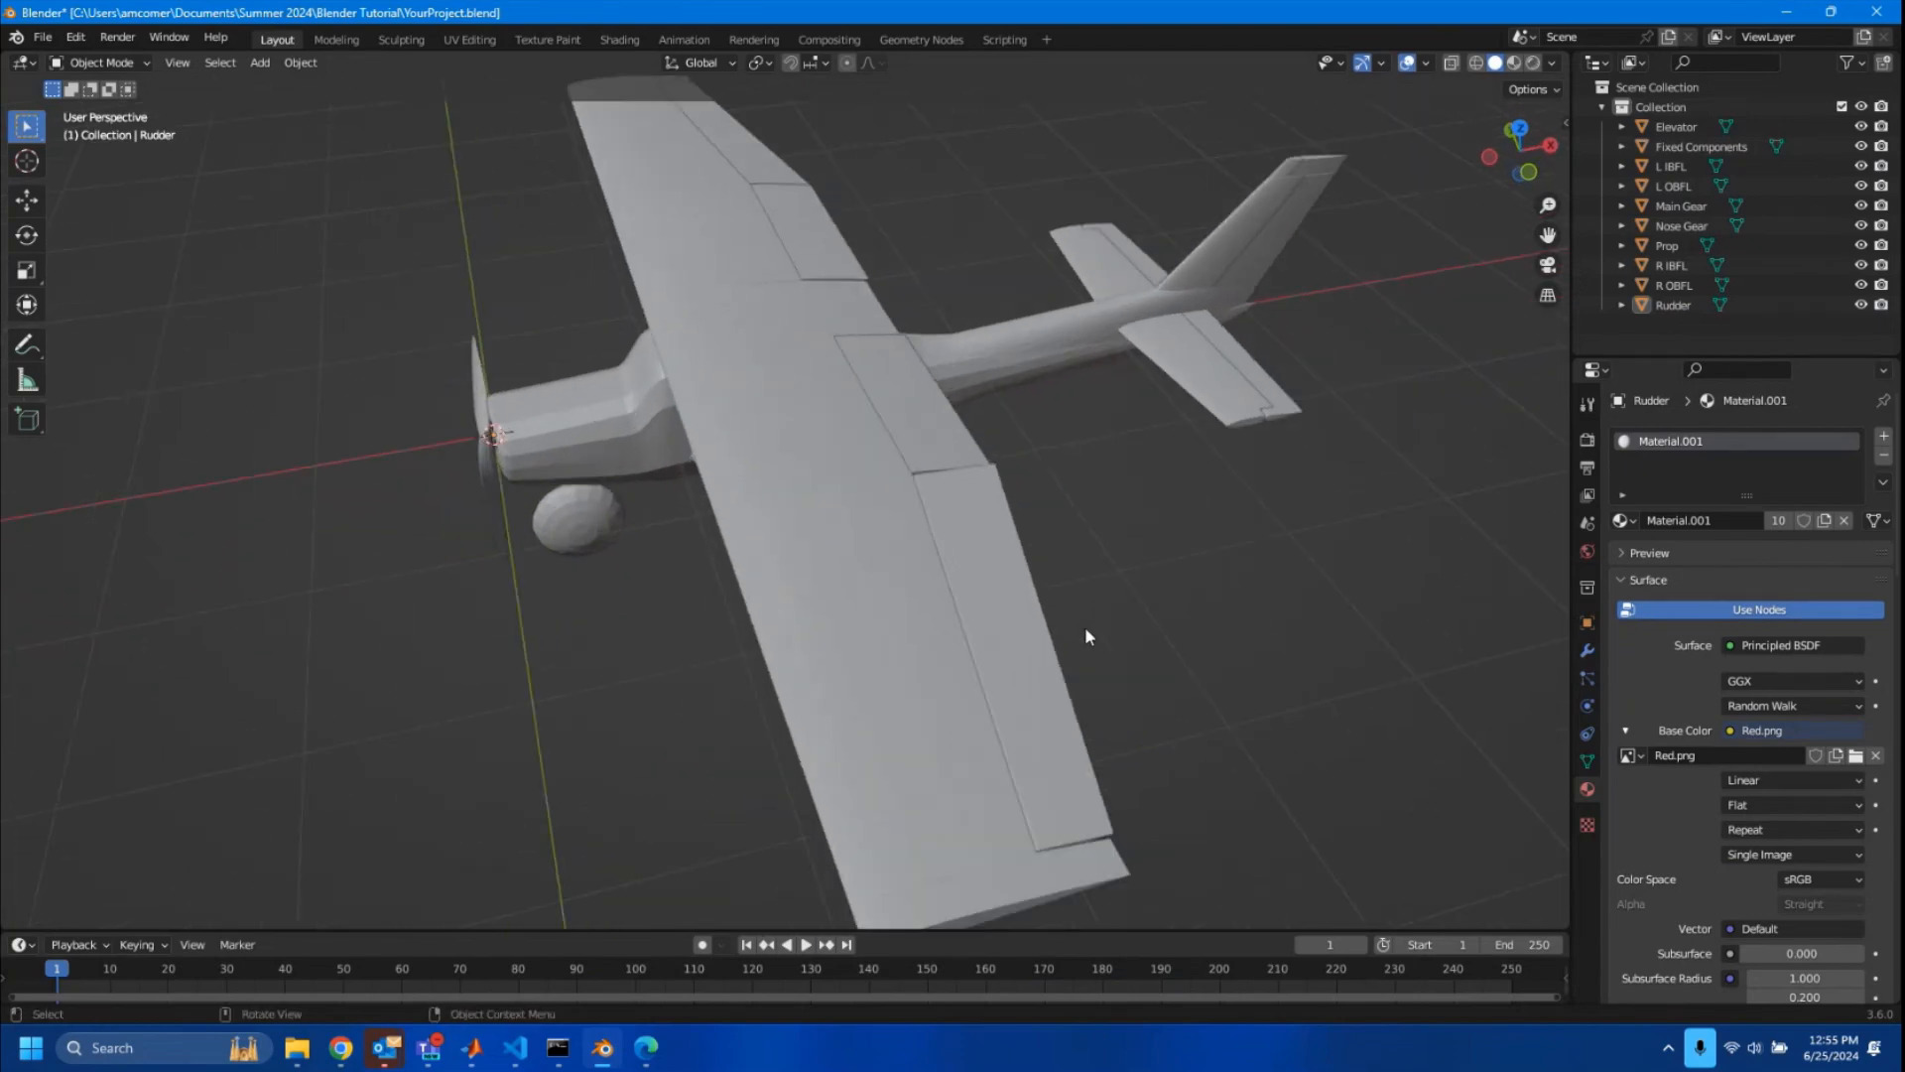
click(982, 606)
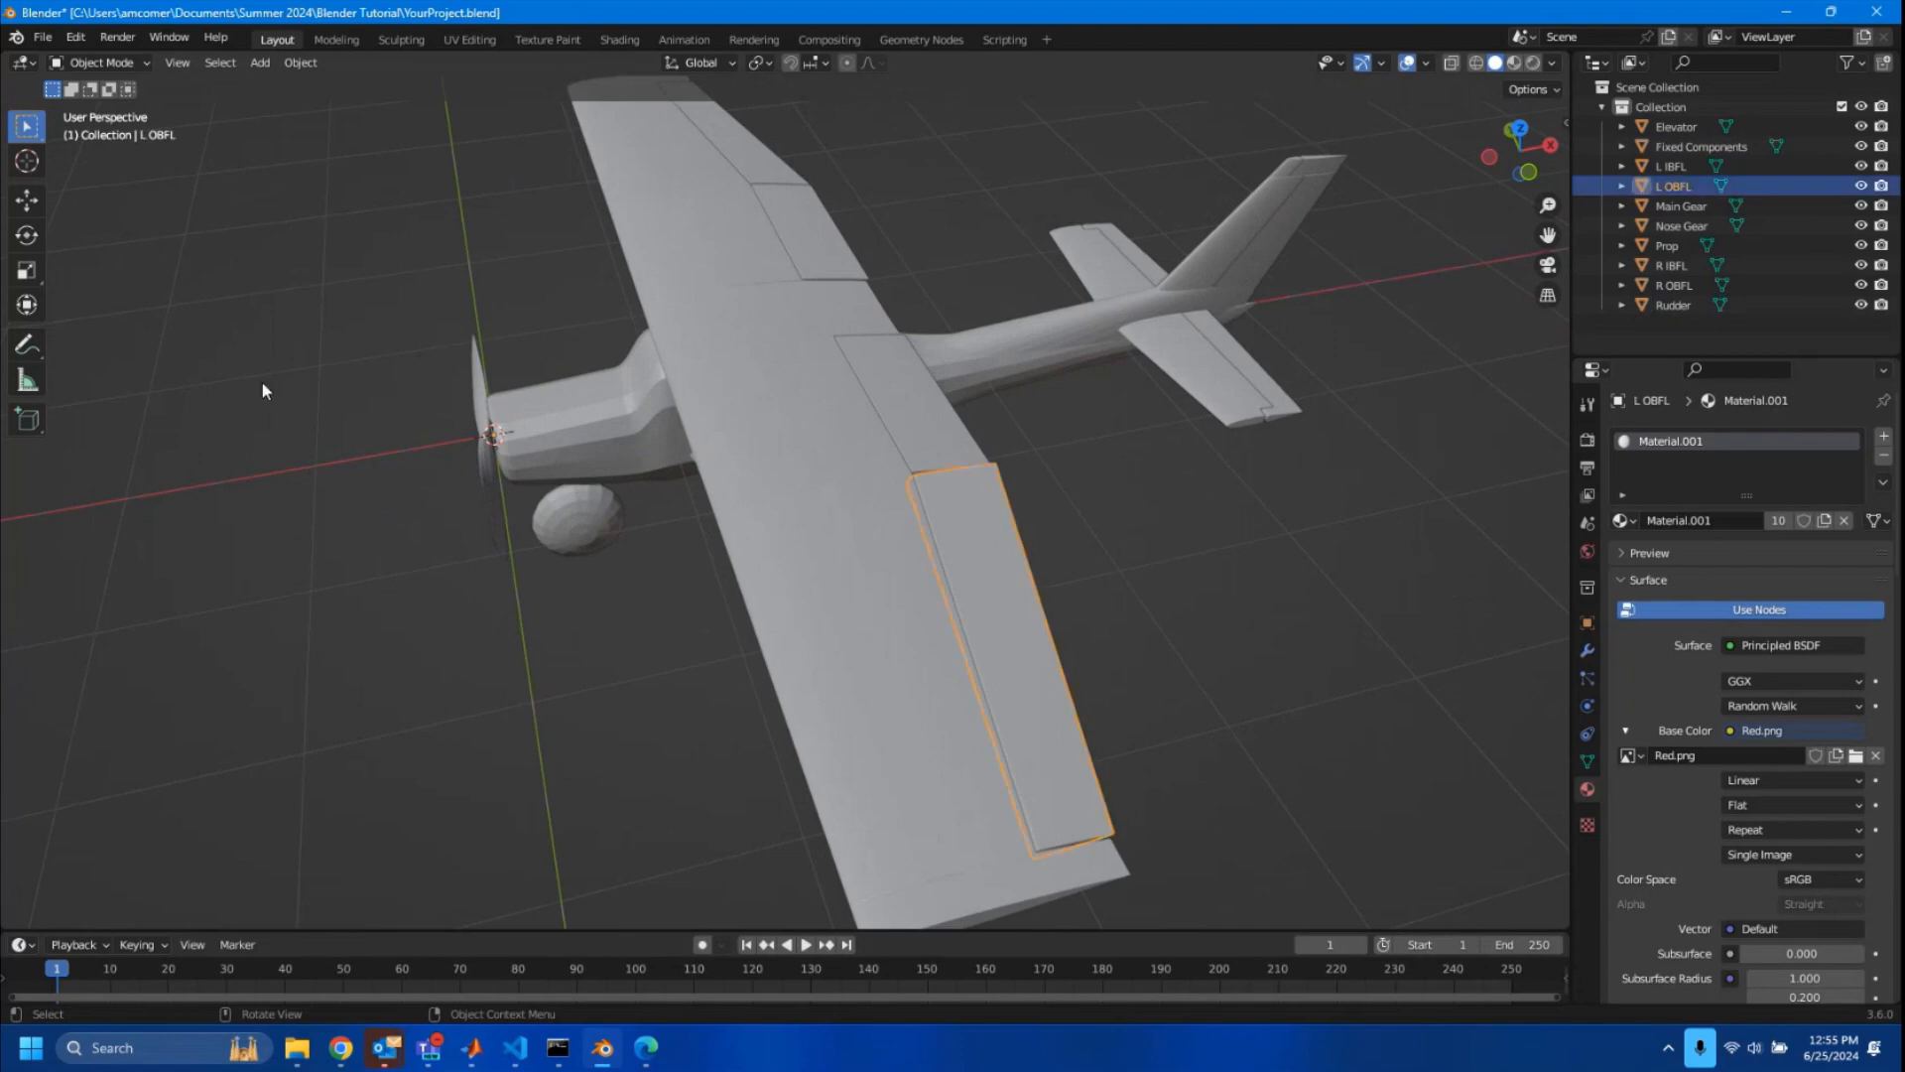
click(547, 40)
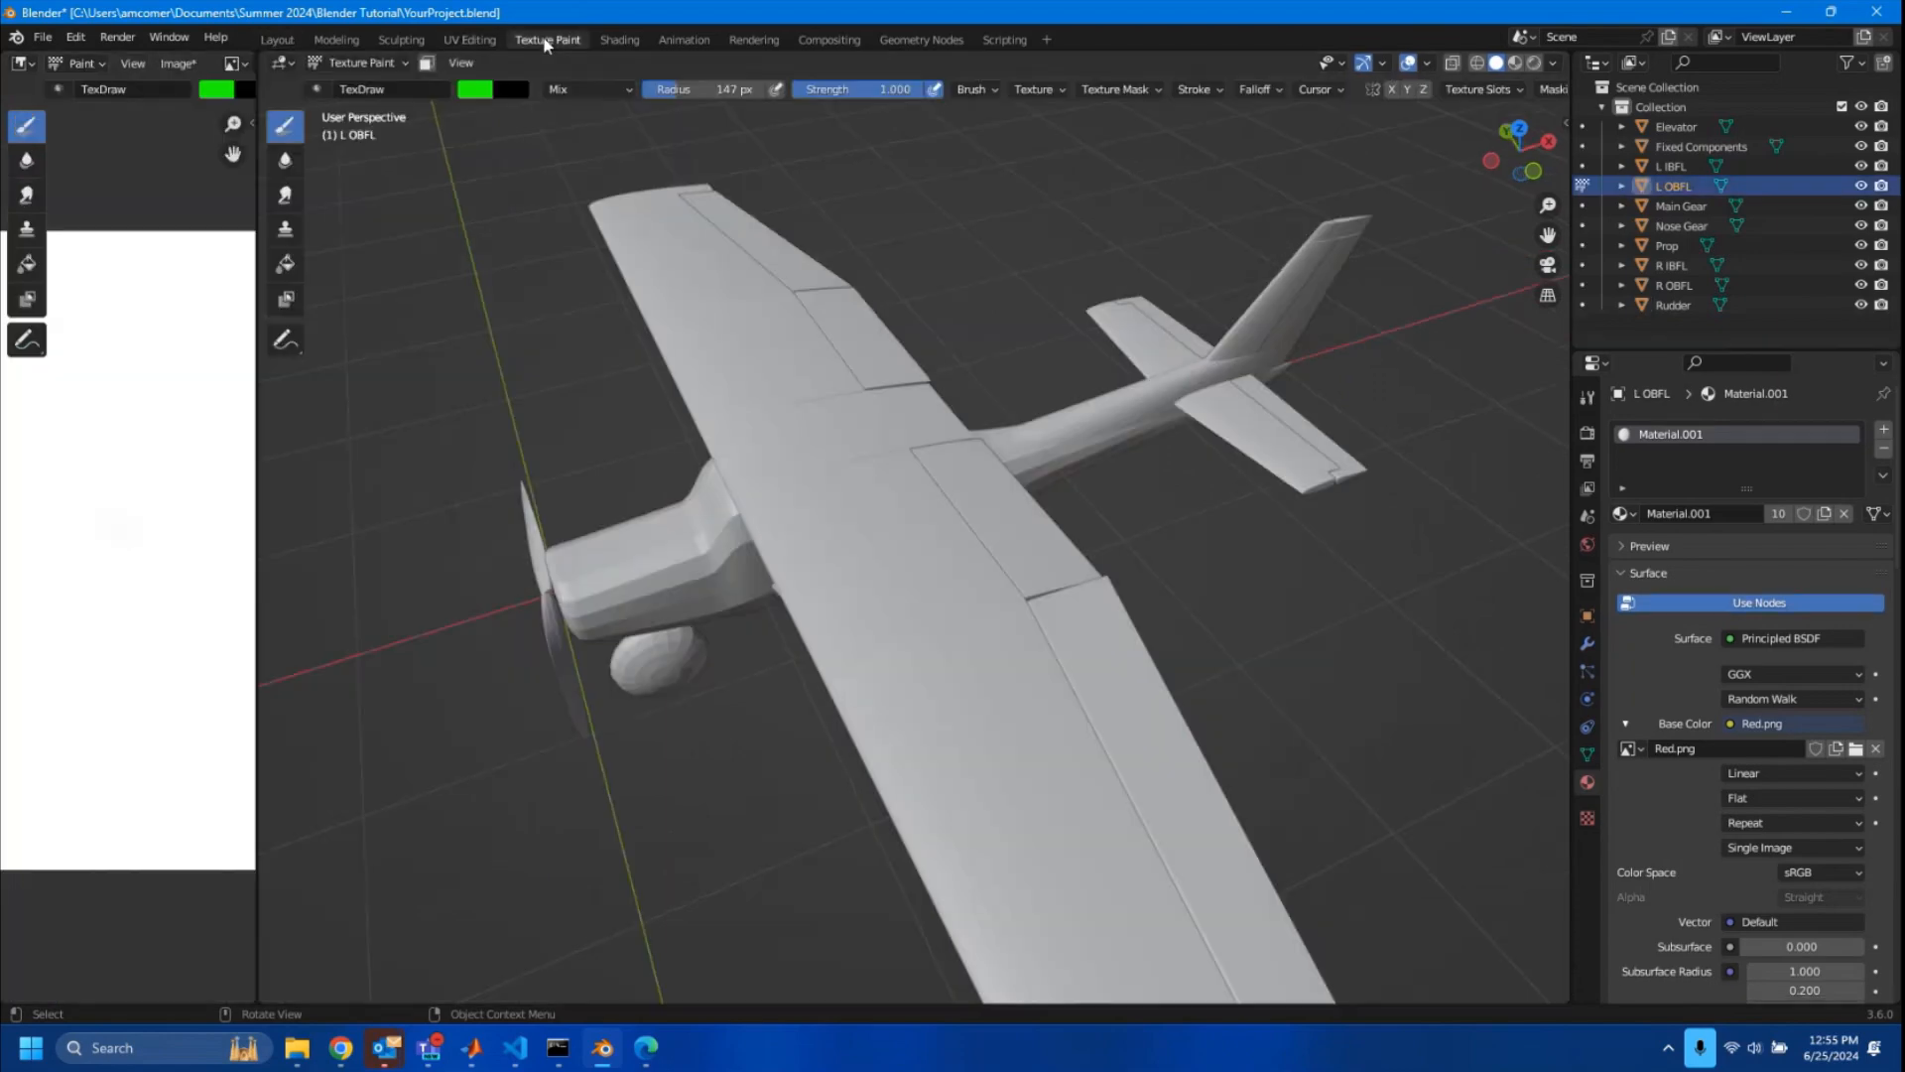
- Widen the image editor beside the 3D view and set the brush radius to 20 px
drag(256, 473, 695, 456)
click(445, 91)
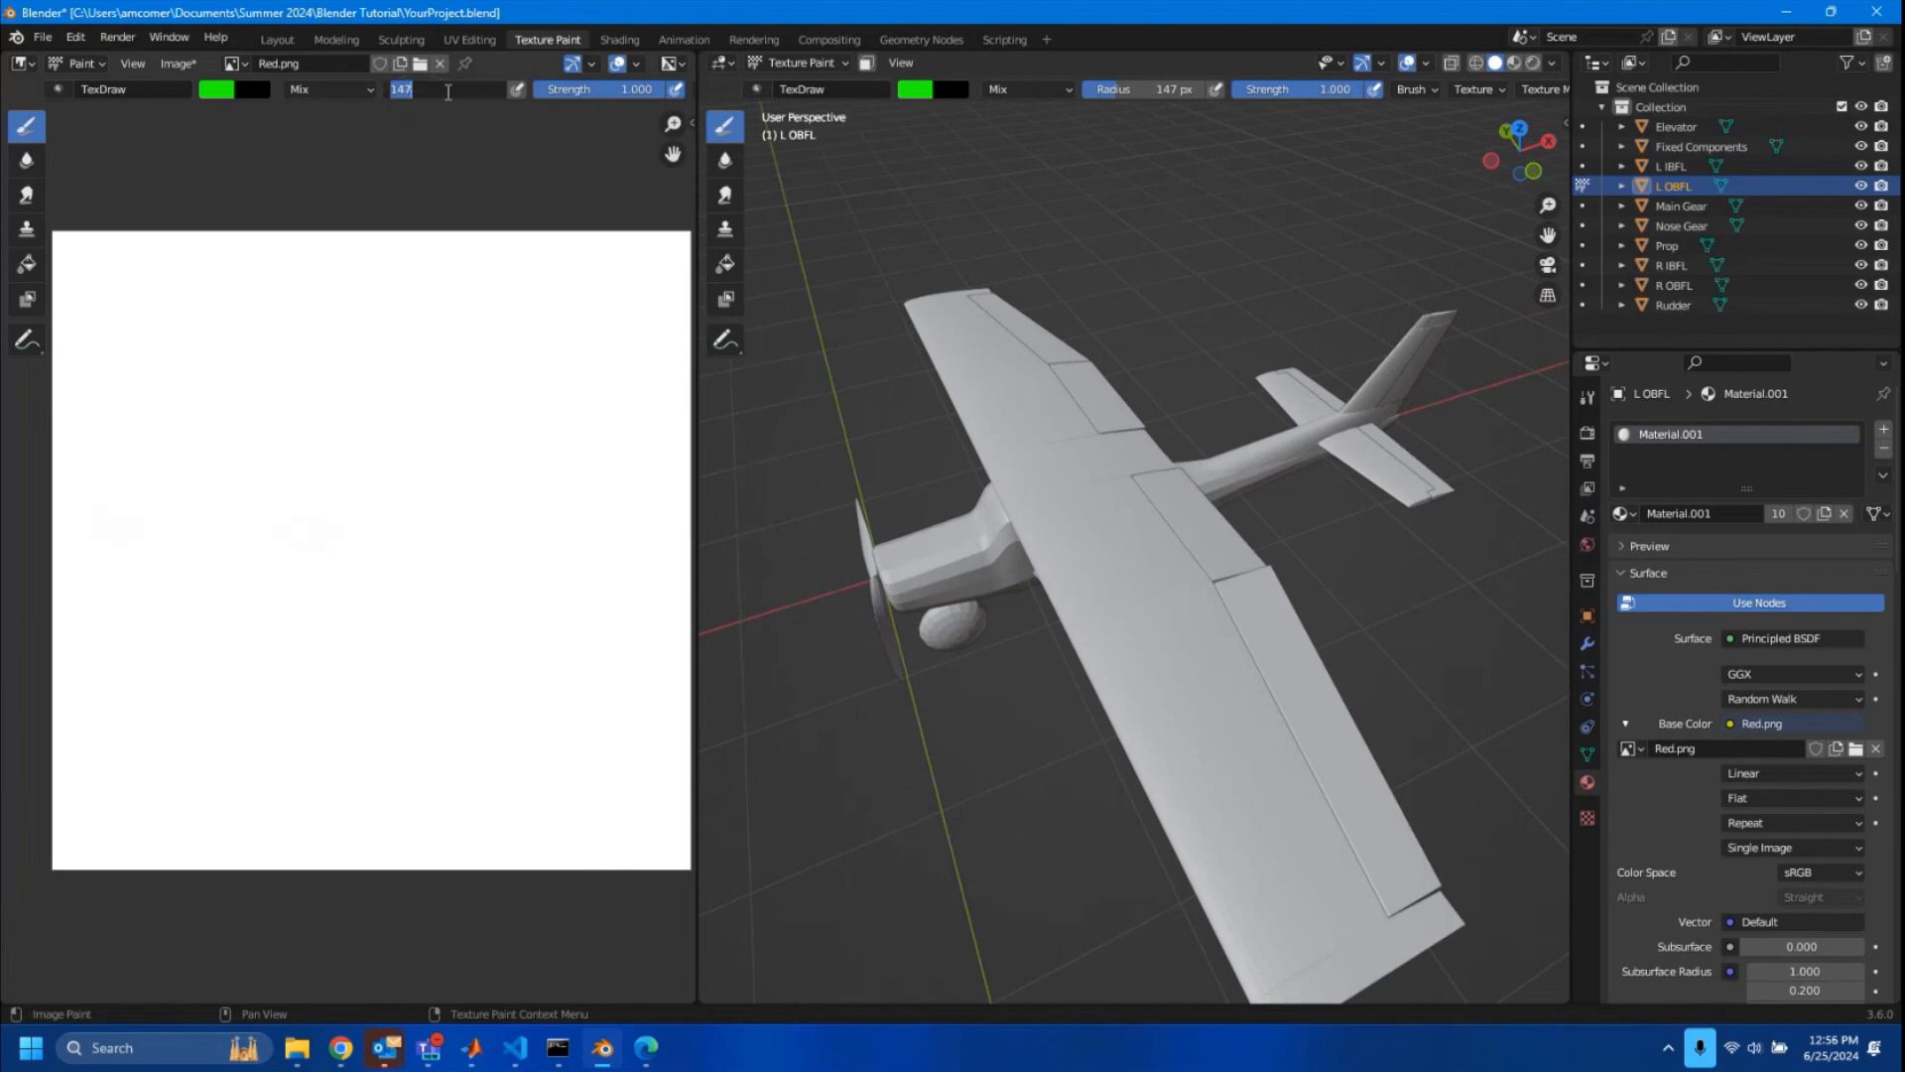
text(30)
key(BackSpace)
key(BackSpace)
text(20)
key(Return)
- Paint the entire upper surface of the L OBFL flap green in the 3D view
drag(1371, 822, 1335, 739)
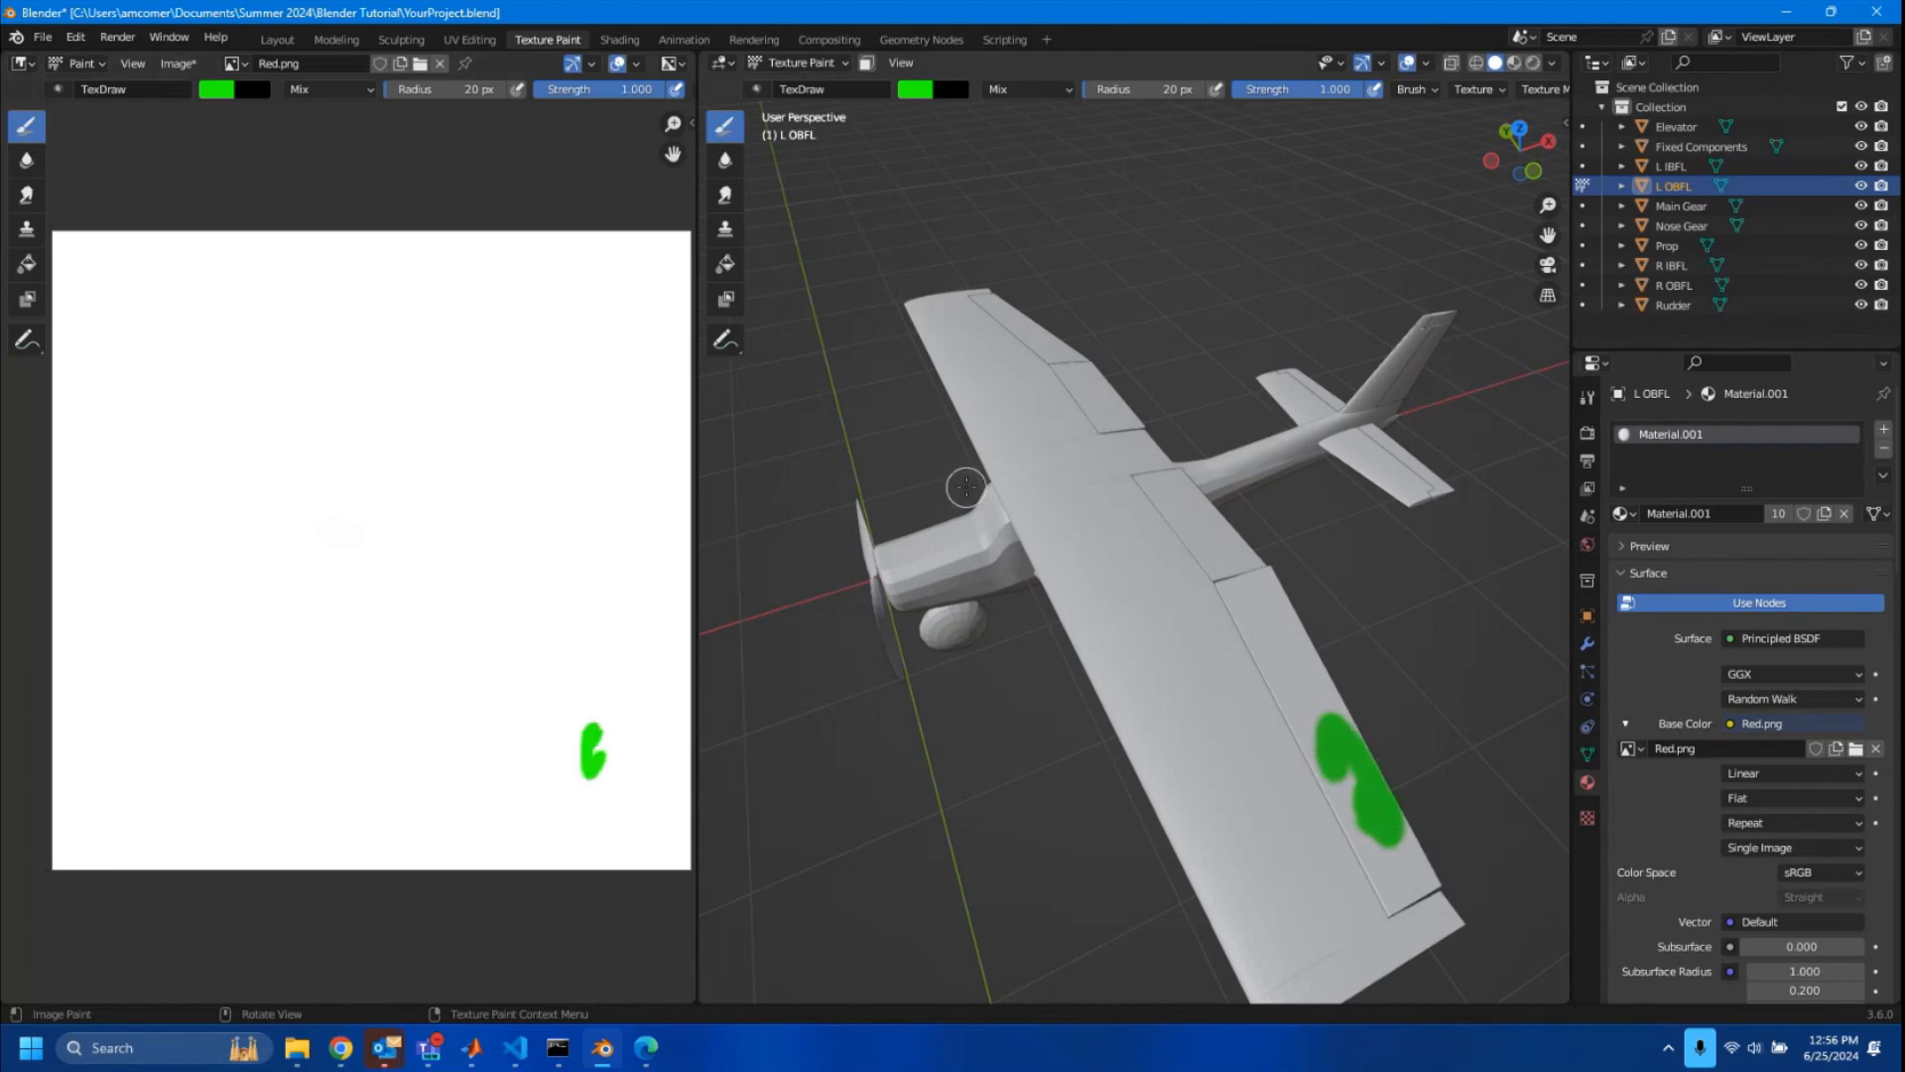
mouse_move(1280, 561)
mouse_down()
mouse_move(1179, 646)
mouse_move(1297, 752)
mouse_move(1429, 793)
mouse_move(1382, 829)
mouse_up()
mouse_move(1233, 585)
mouse_down()
mouse_move(1361, 760)
mouse_move(1381, 846)
mouse_move(1334, 770)
mouse_move(1374, 879)
mouse_up()
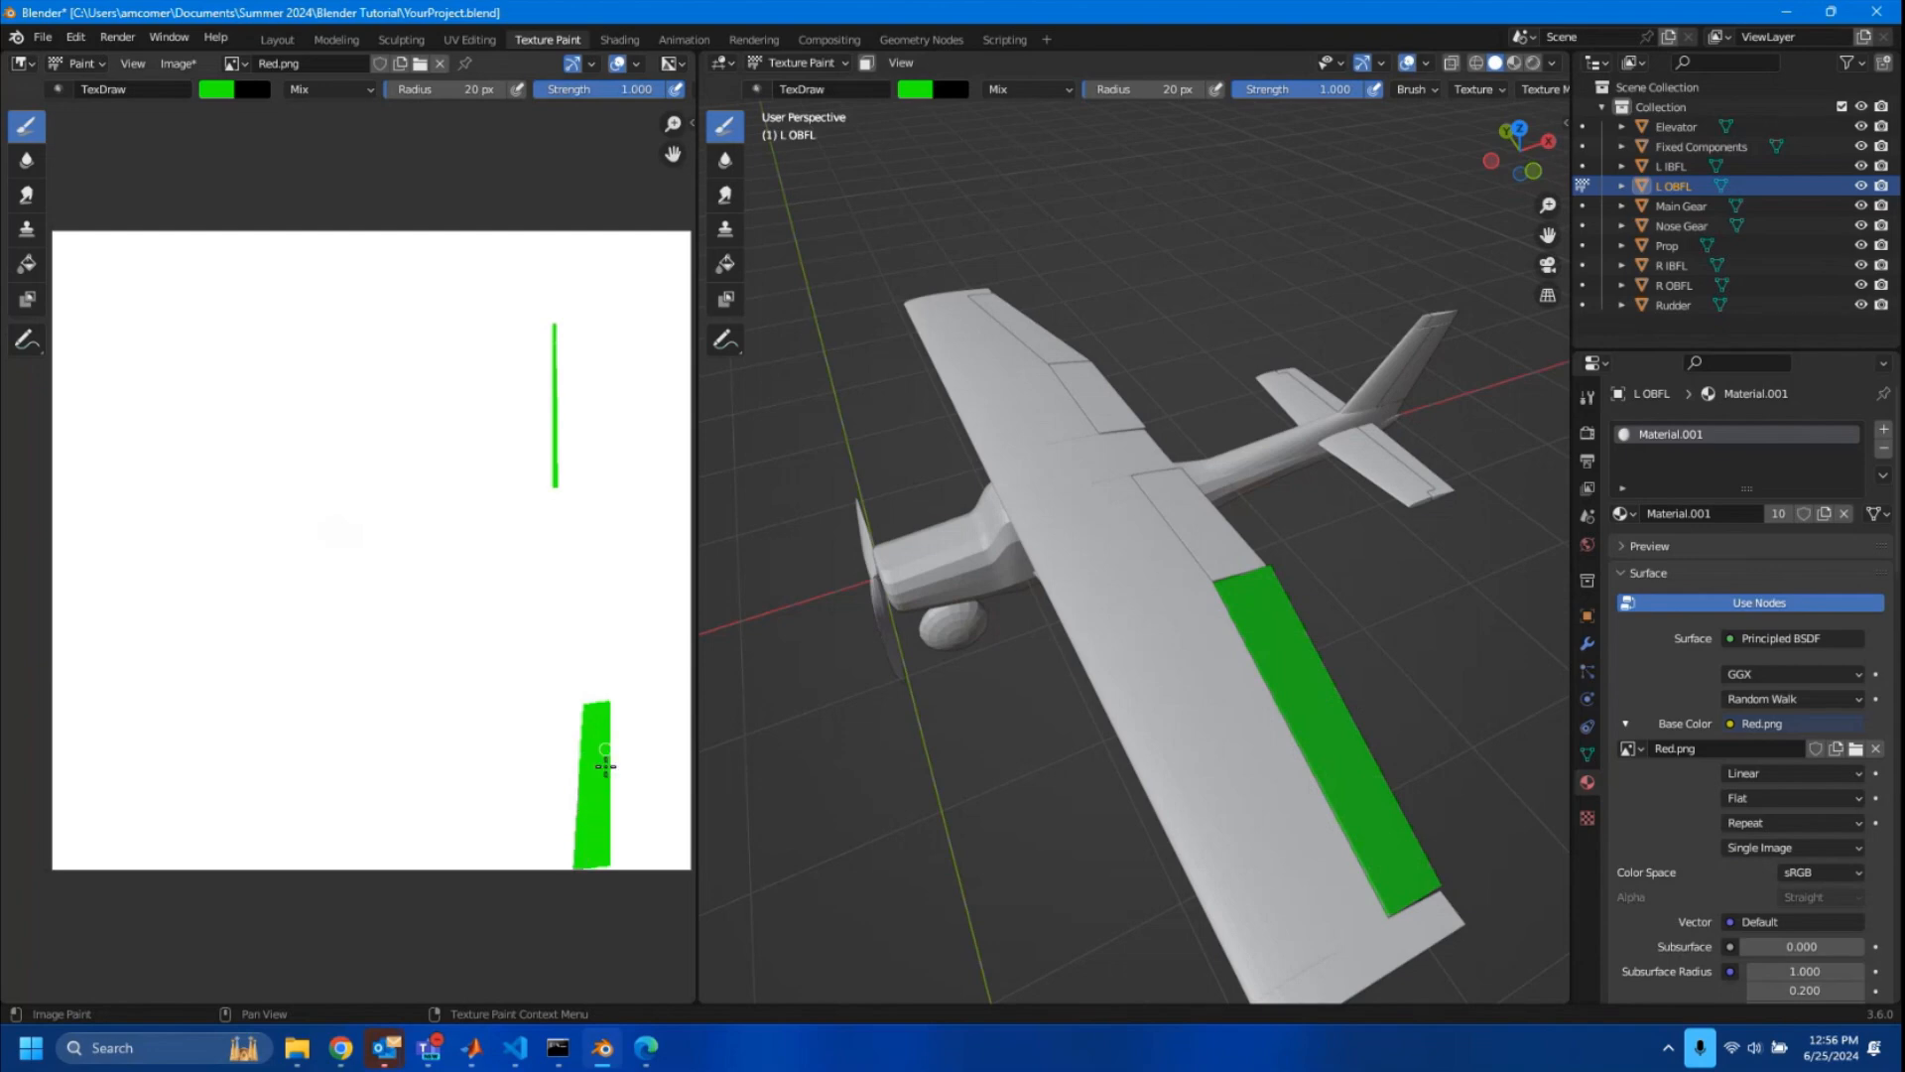
- Brush green strokes onto part of the underside of the L OBFL flap in the 3D view
middle_drag(1105, 889, 1075, 723)
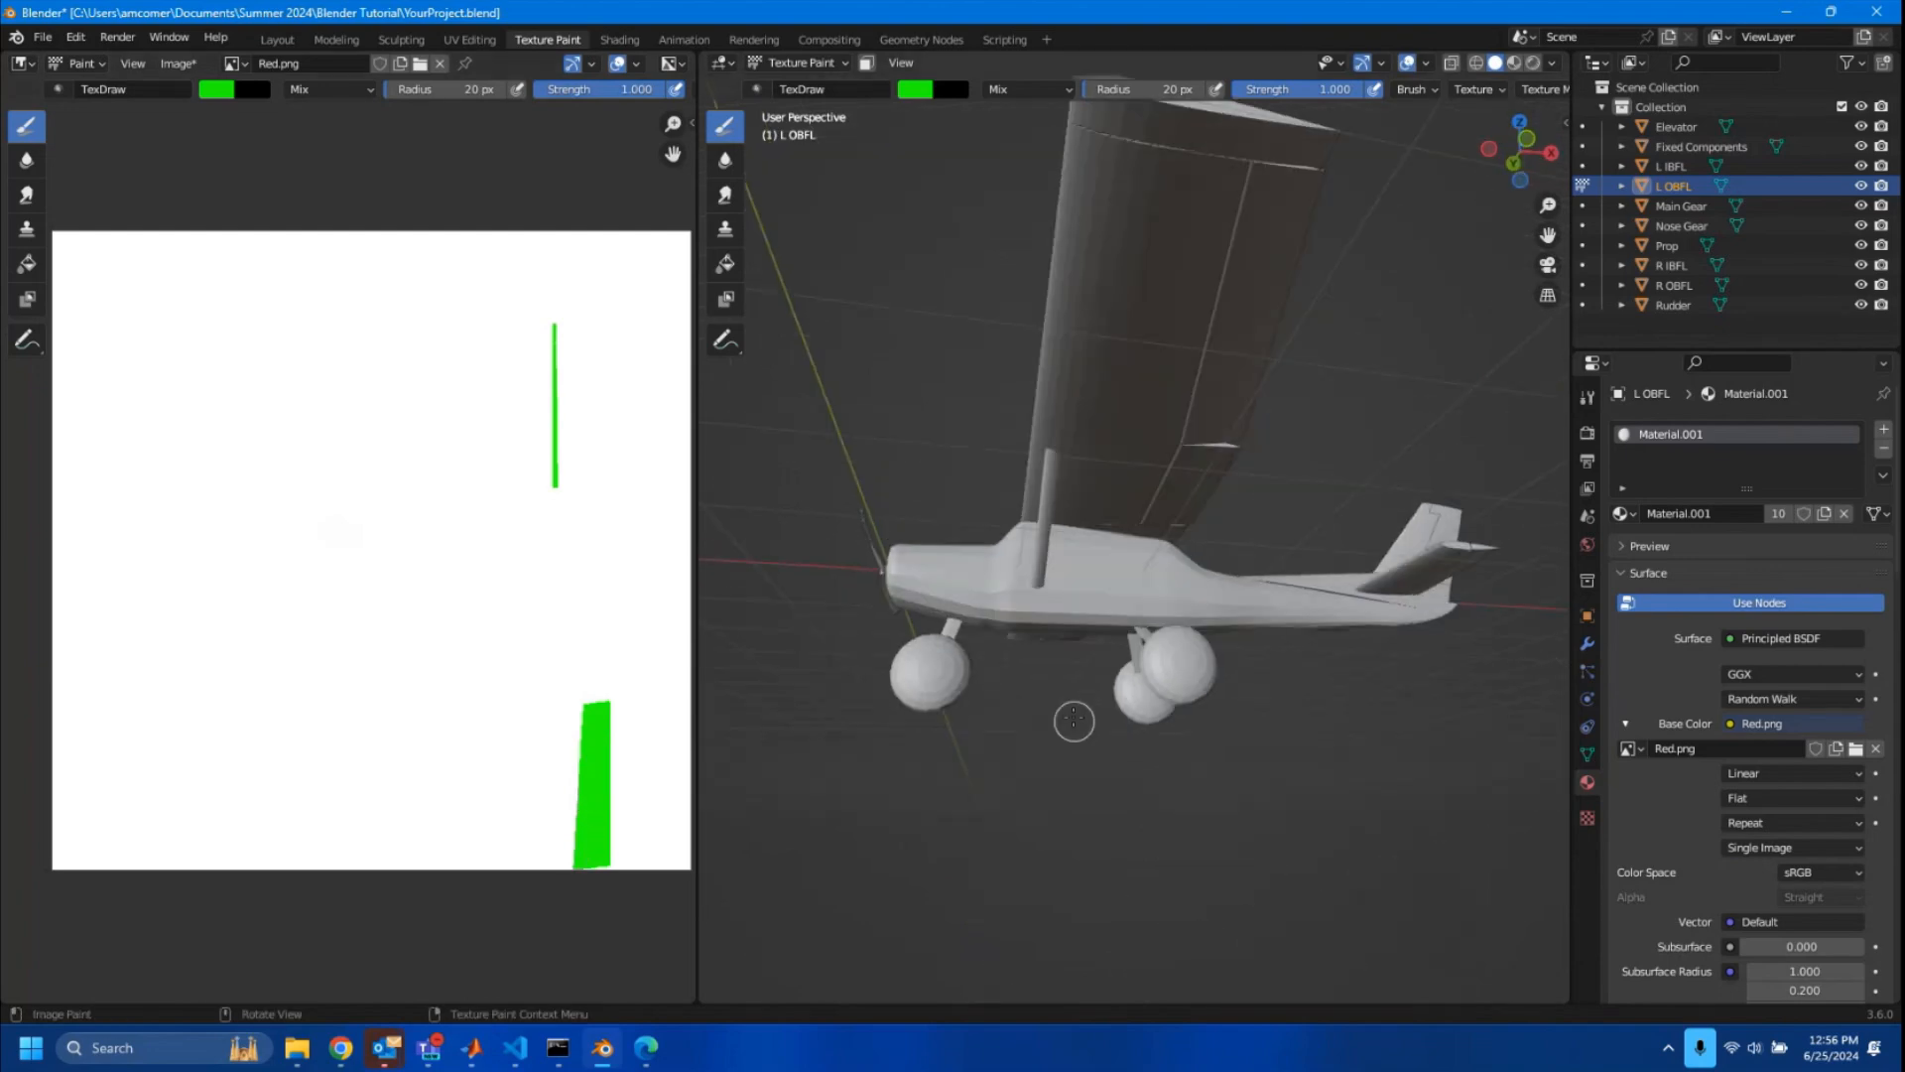
mouse_move(1215, 407)
mouse_down()
mouse_move(1229, 425)
mouse_move(1189, 443)
mouse_up()
scroll(1333, 534, down, 1)
middle_drag(1334, 534, 1359, 697)
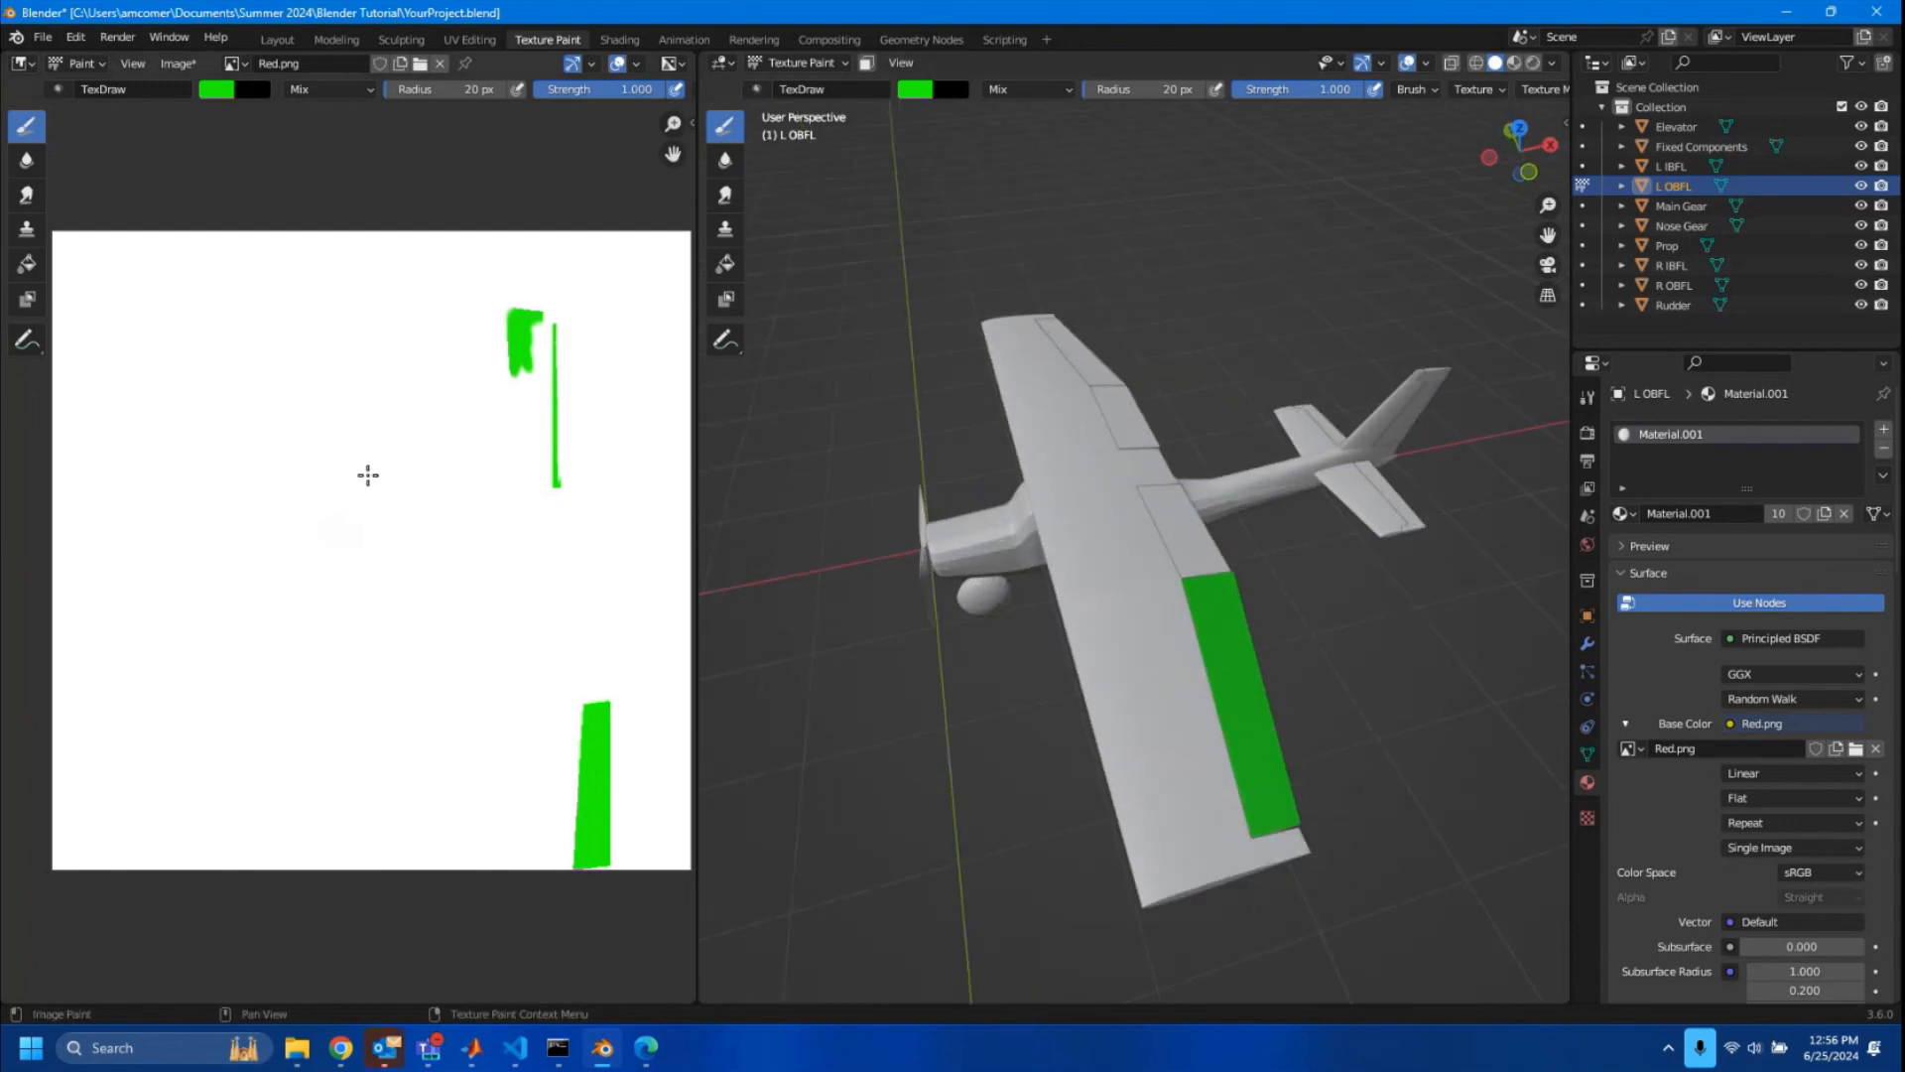
- With the Fill tool, fill the L OBFL flap white and refill it blue using hue 0.666, saturation 1.000 and value 1.000
click(27, 266)
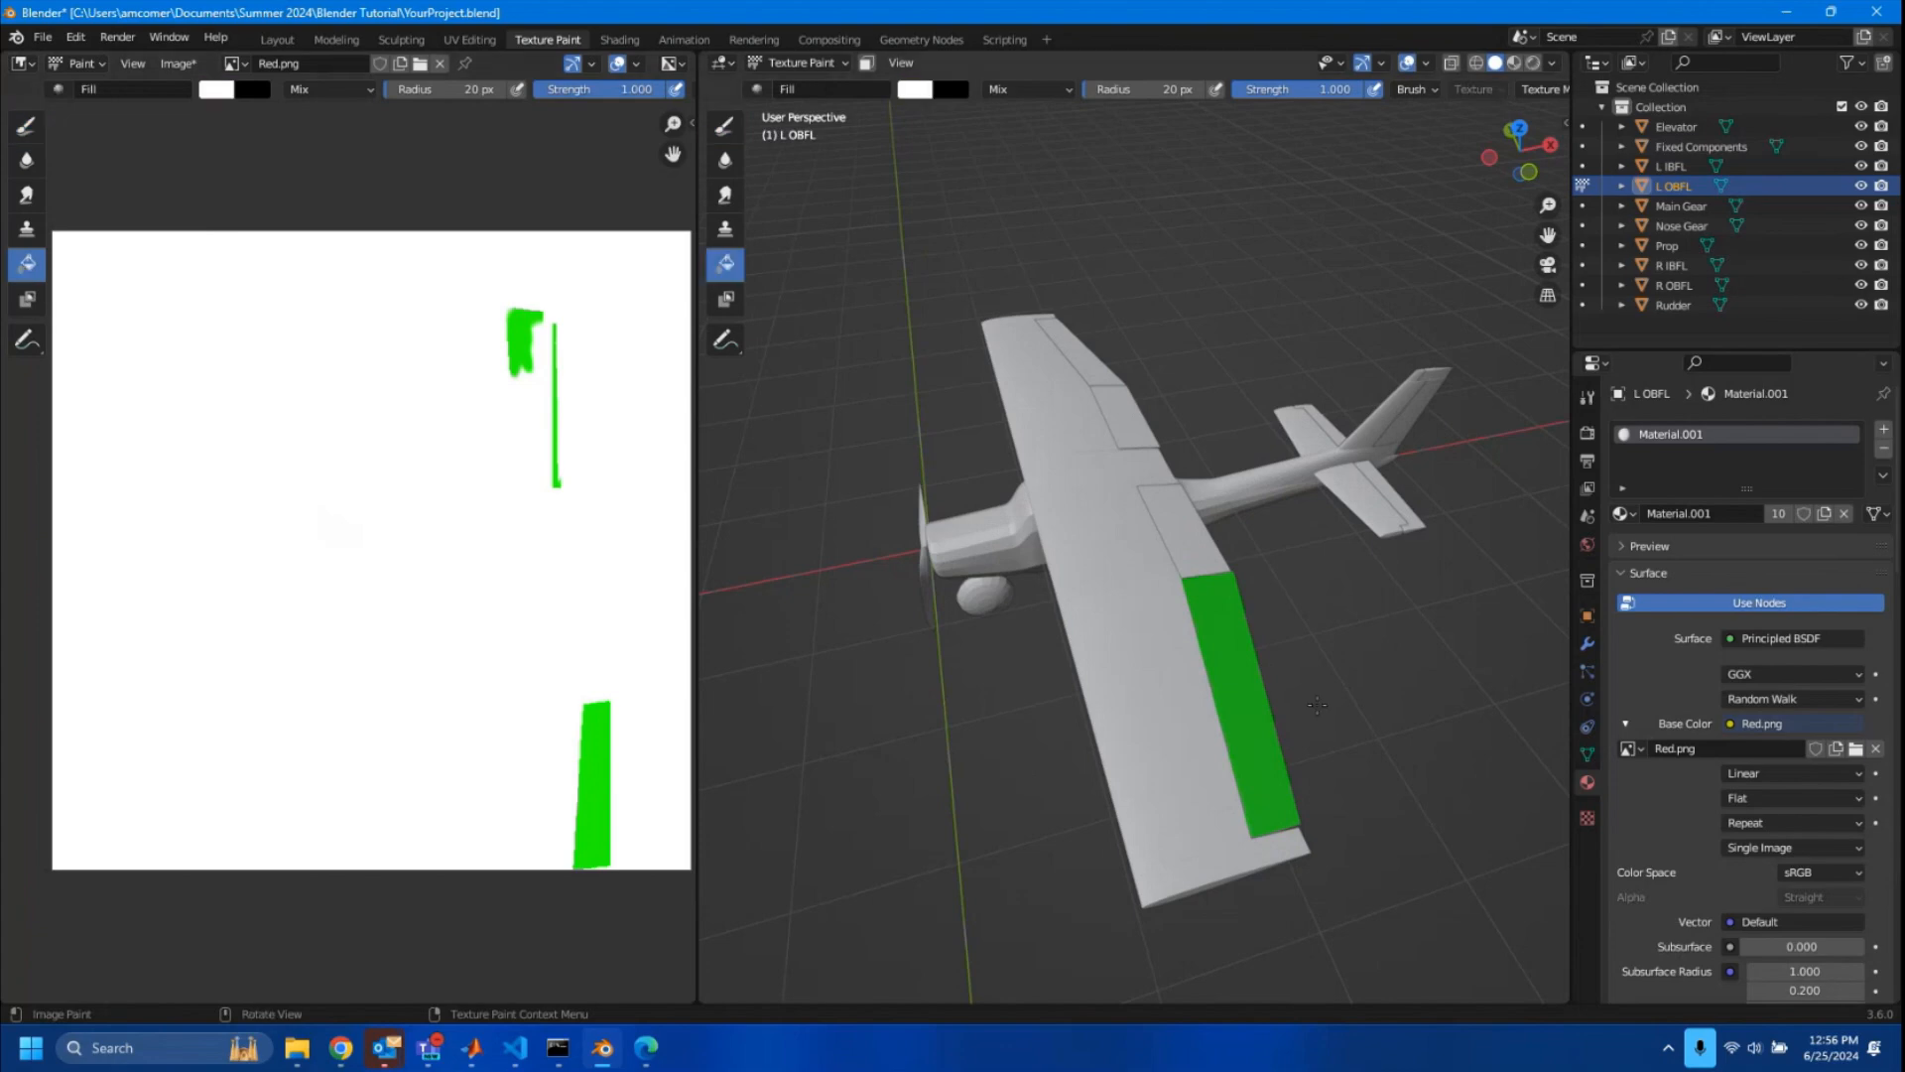
click(1250, 694)
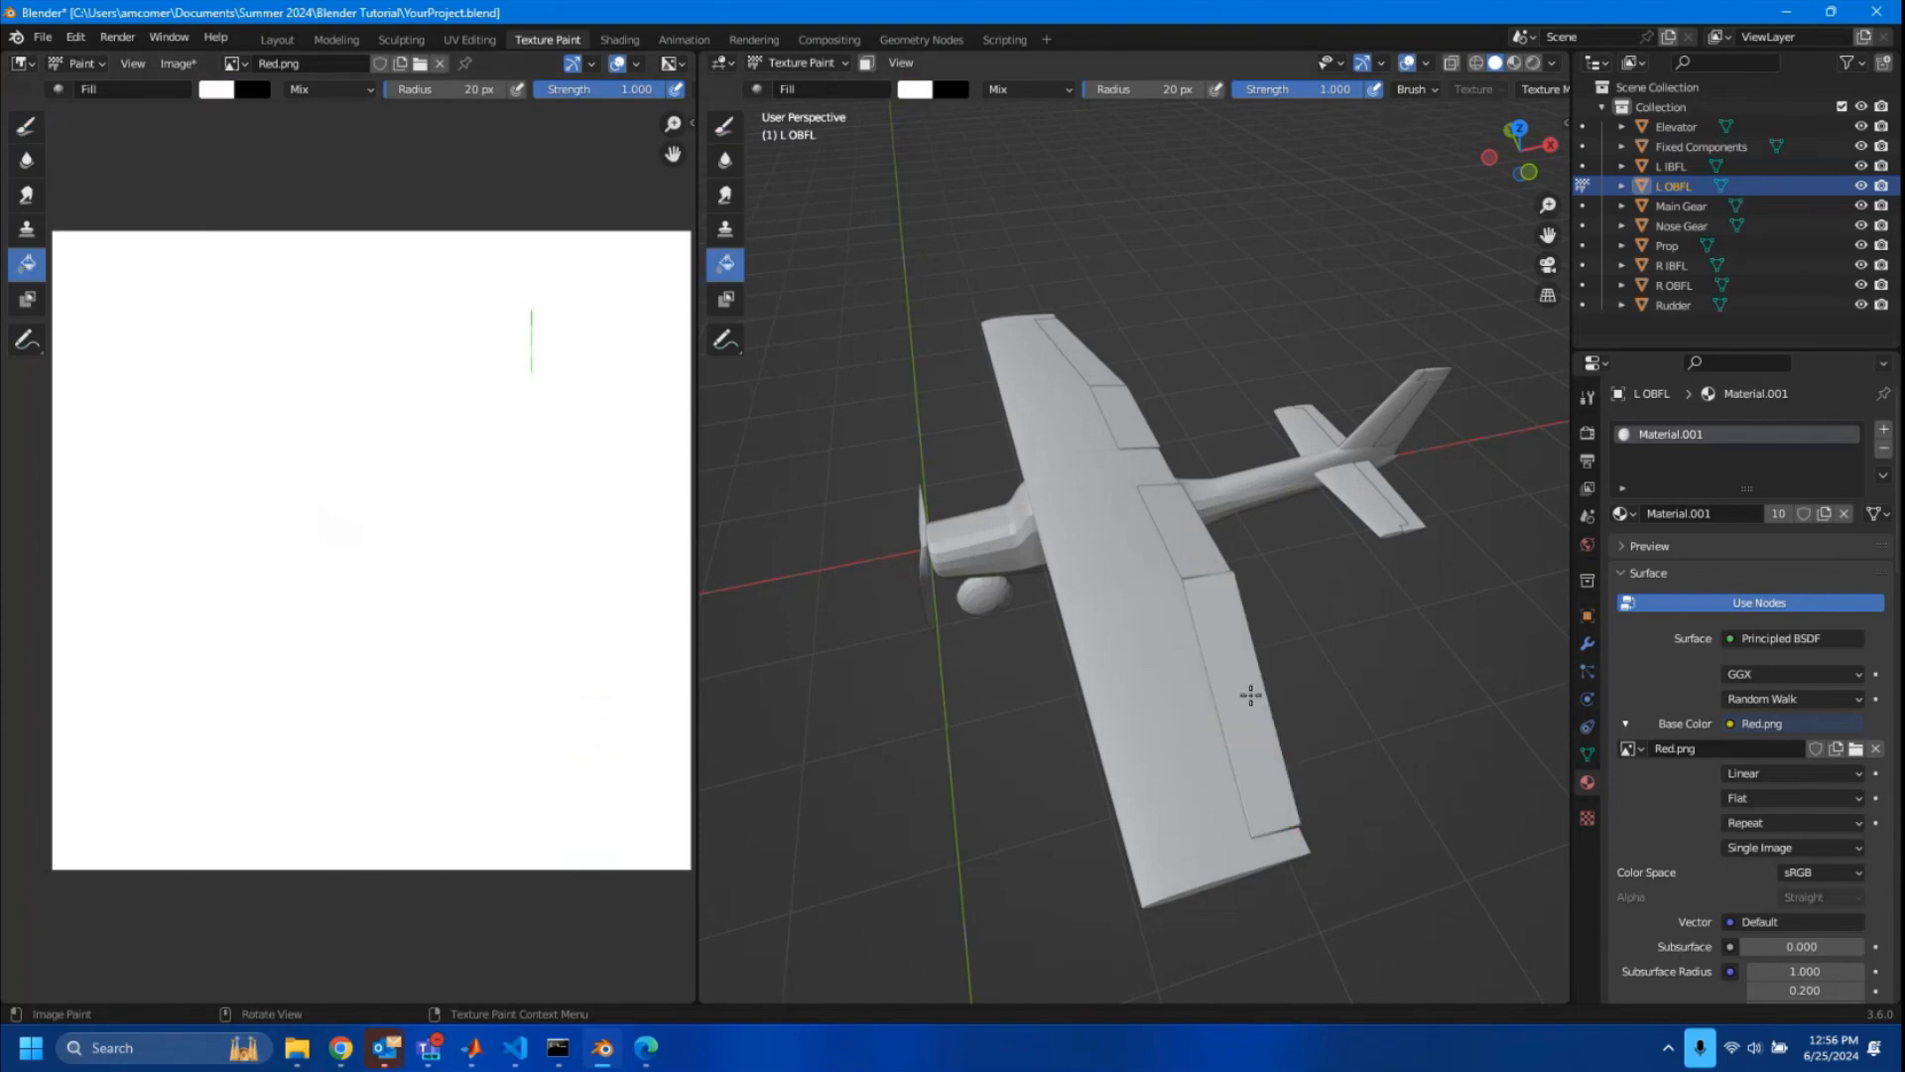
click(222, 91)
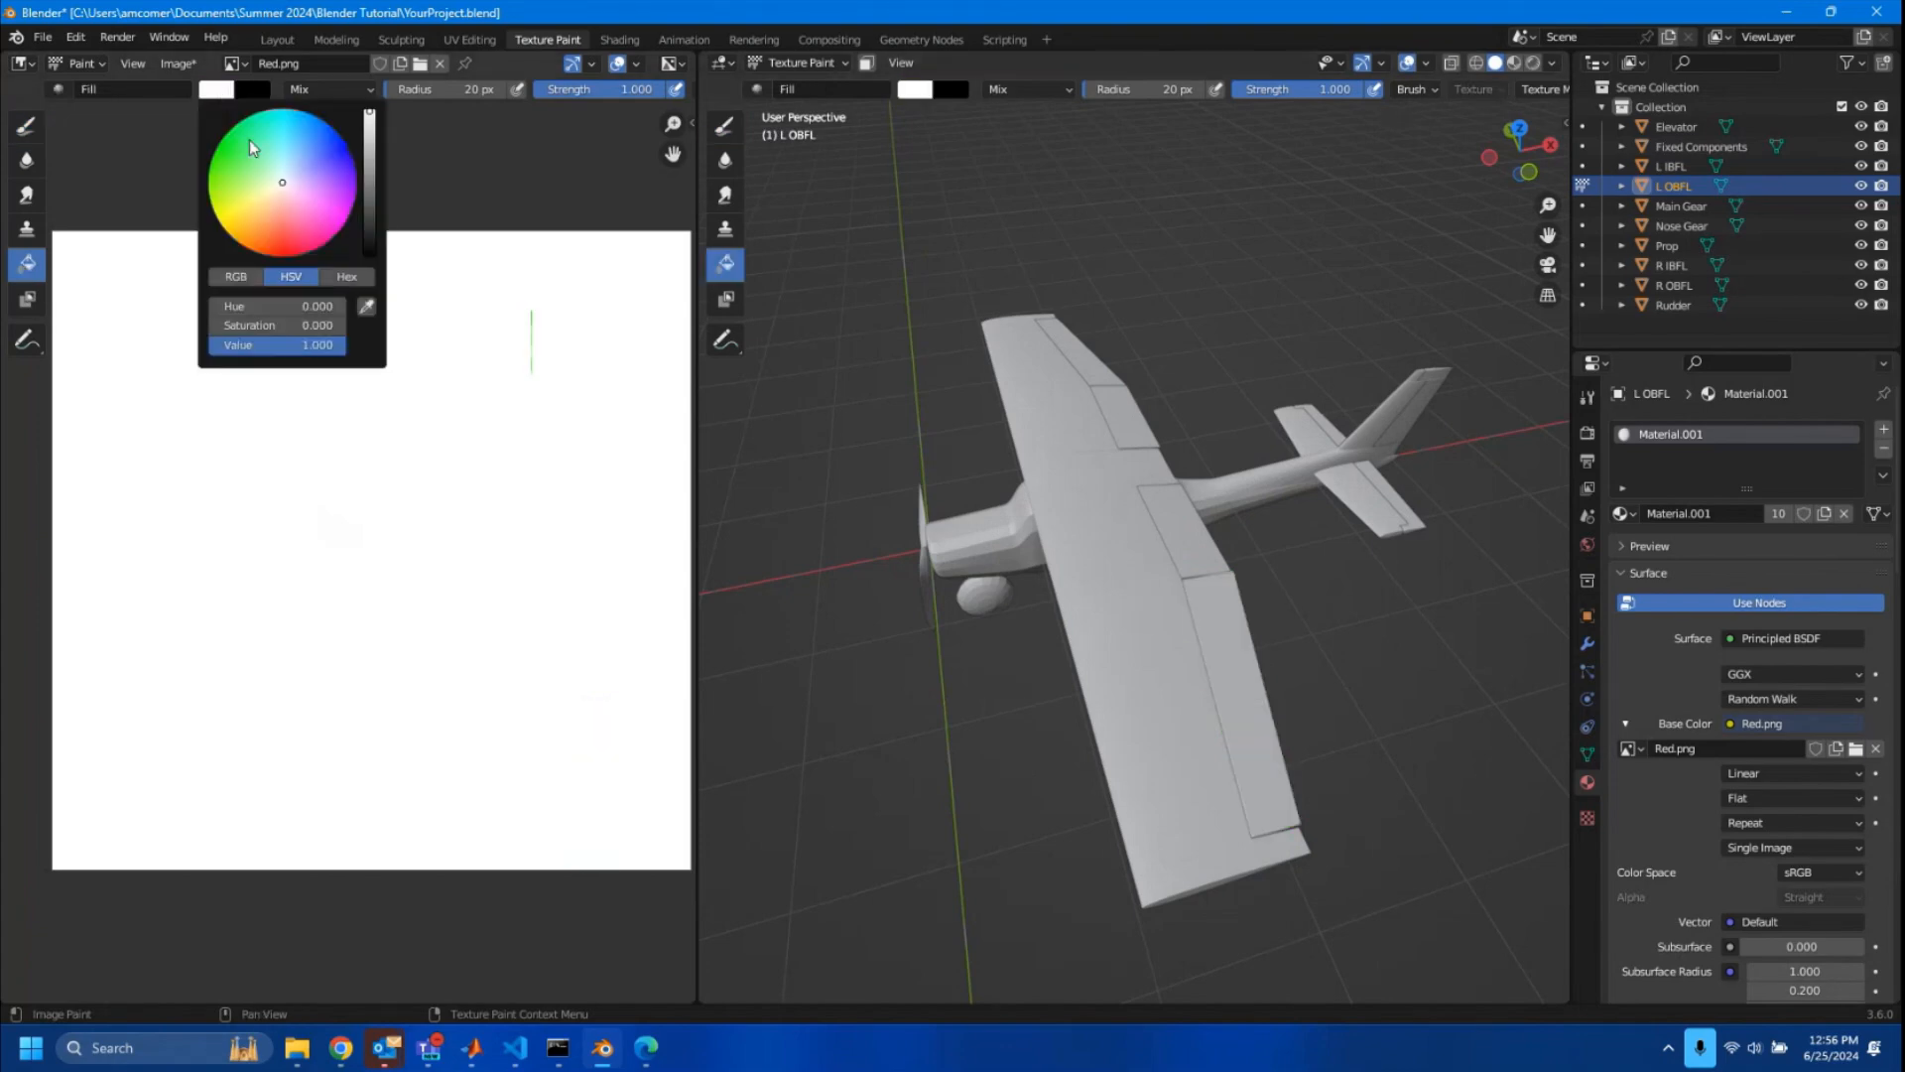
drag(286, 187, 349, 149)
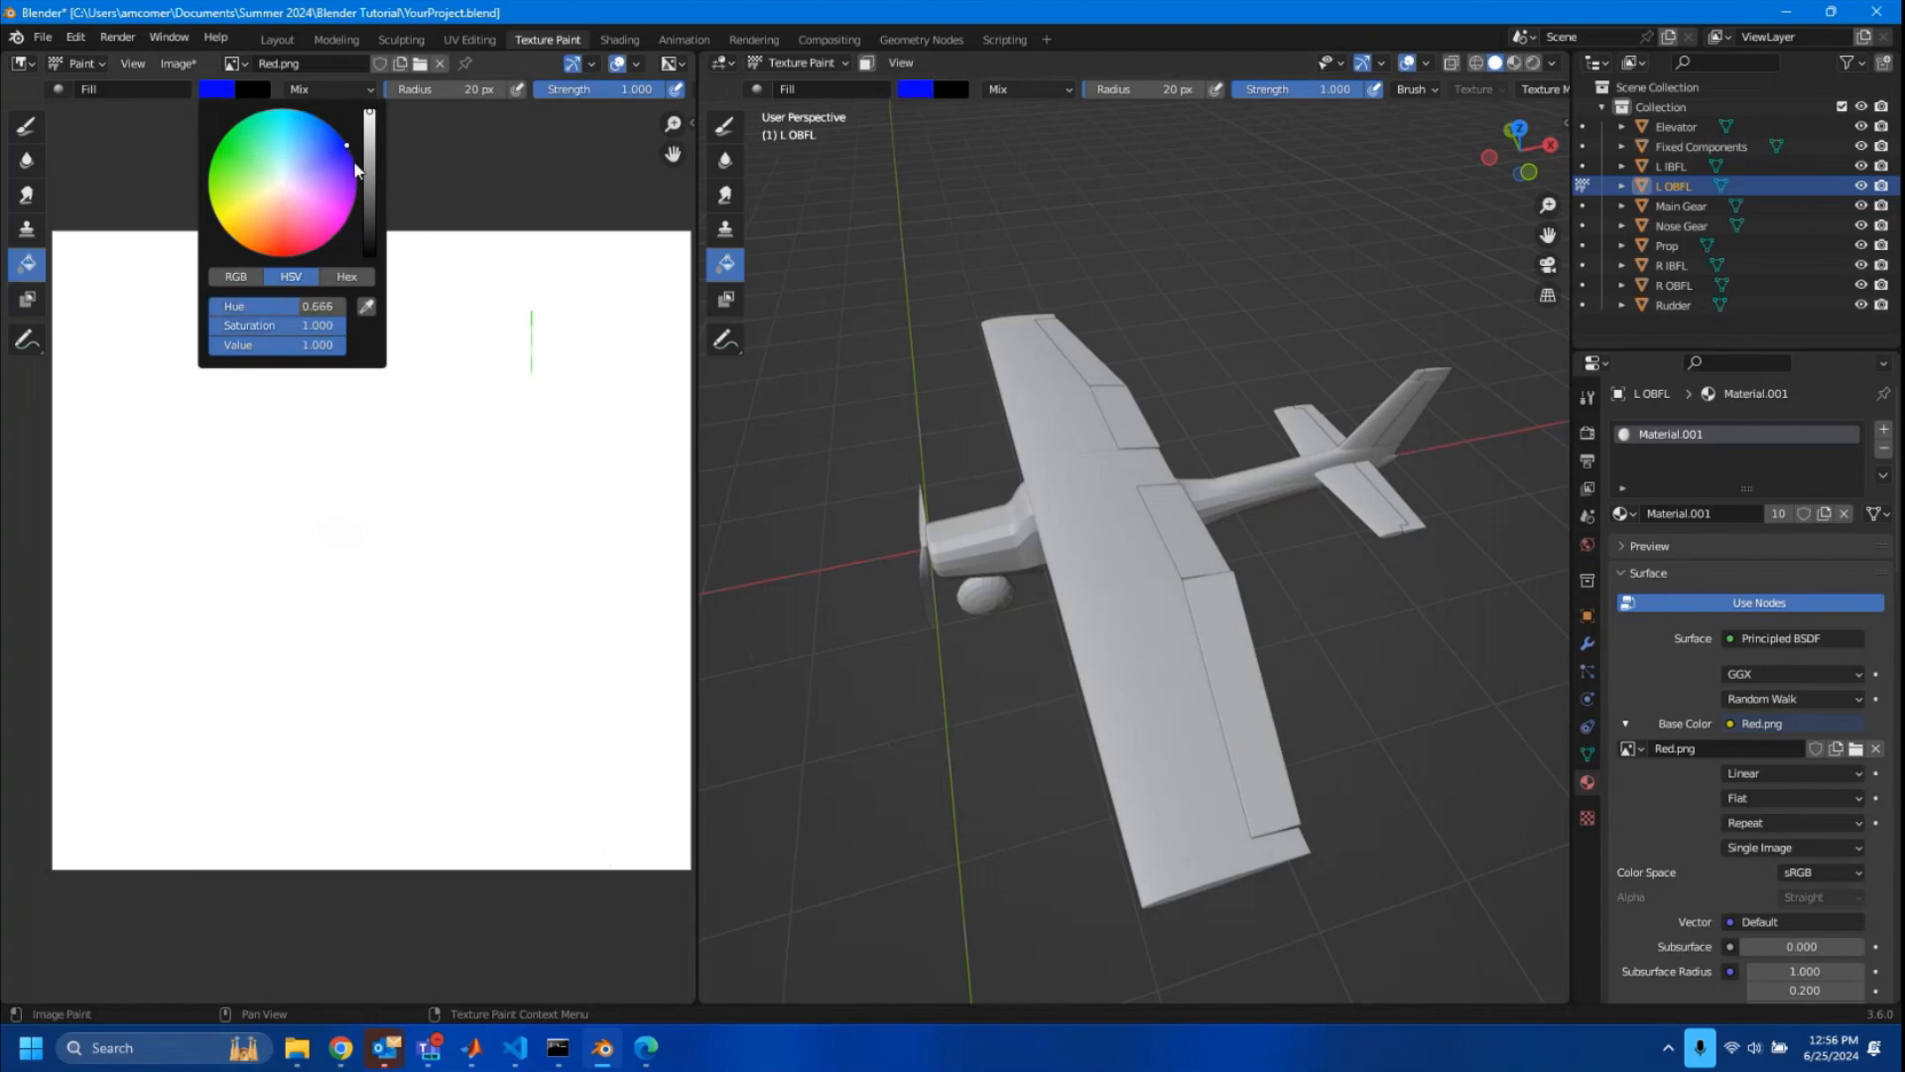
click(1255, 701)
mouse_move(1353, 860)
middle_down()
mouse_move(1301, 628)
mouse_move(1351, 777)
mouse_move(1403, 815)
middle_up()
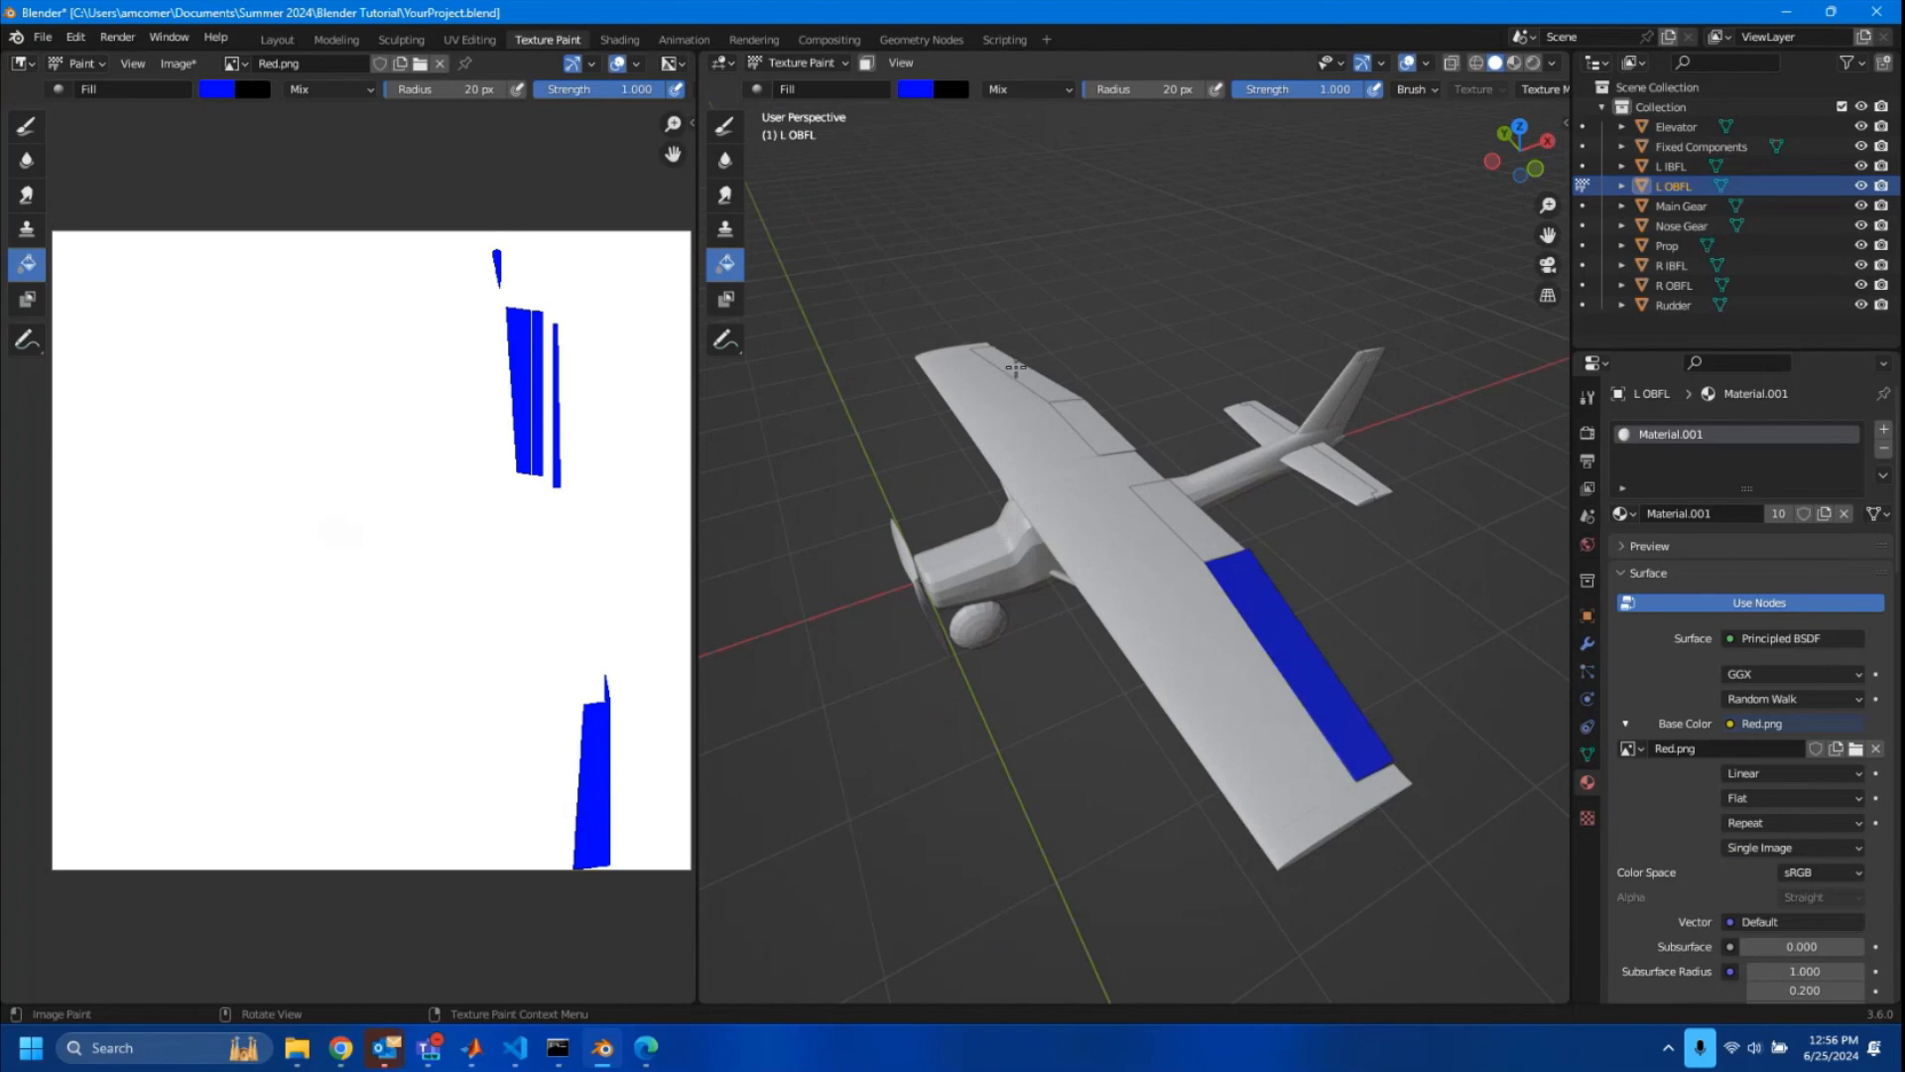
- Make the R OBFL flap the active object in the Layout workspace and fill it with the same blue in Texture Paint
click(276, 39)
scroll(739, 231, down, 2)
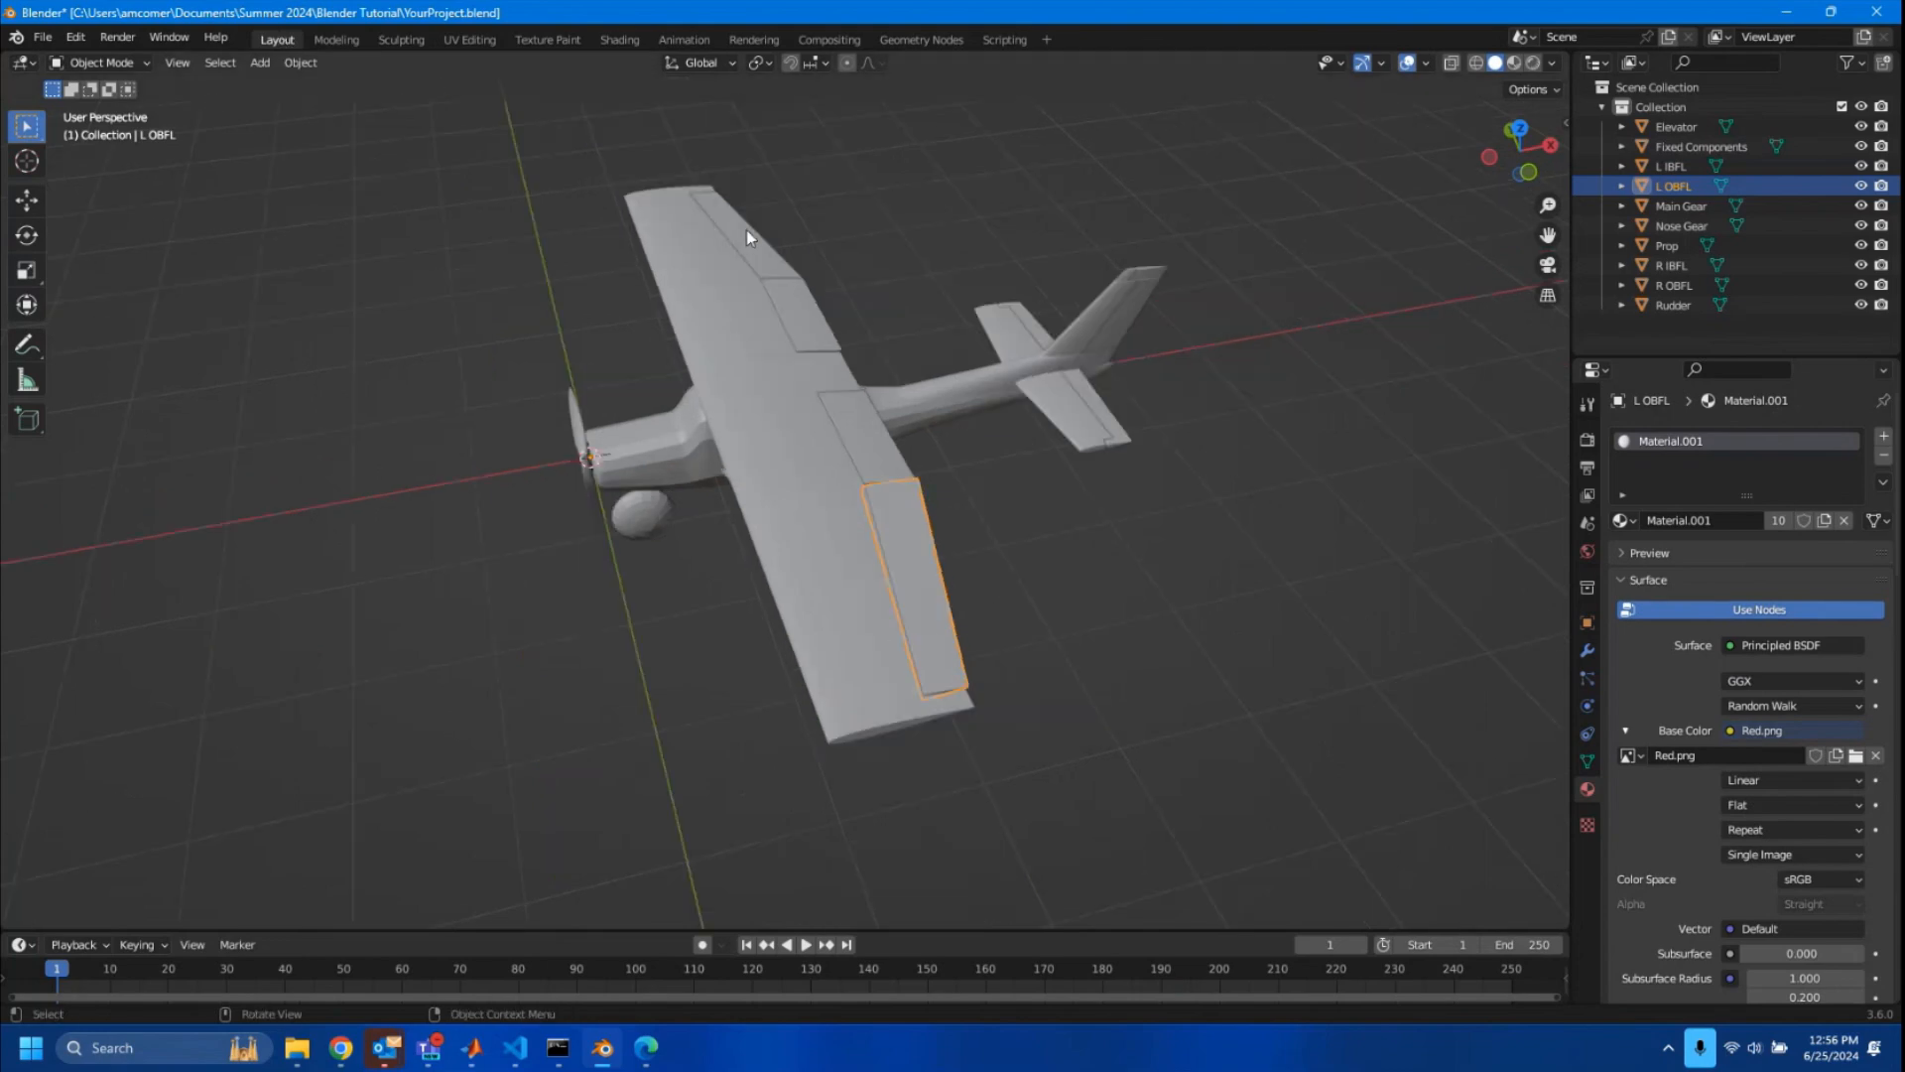
click(746, 235)
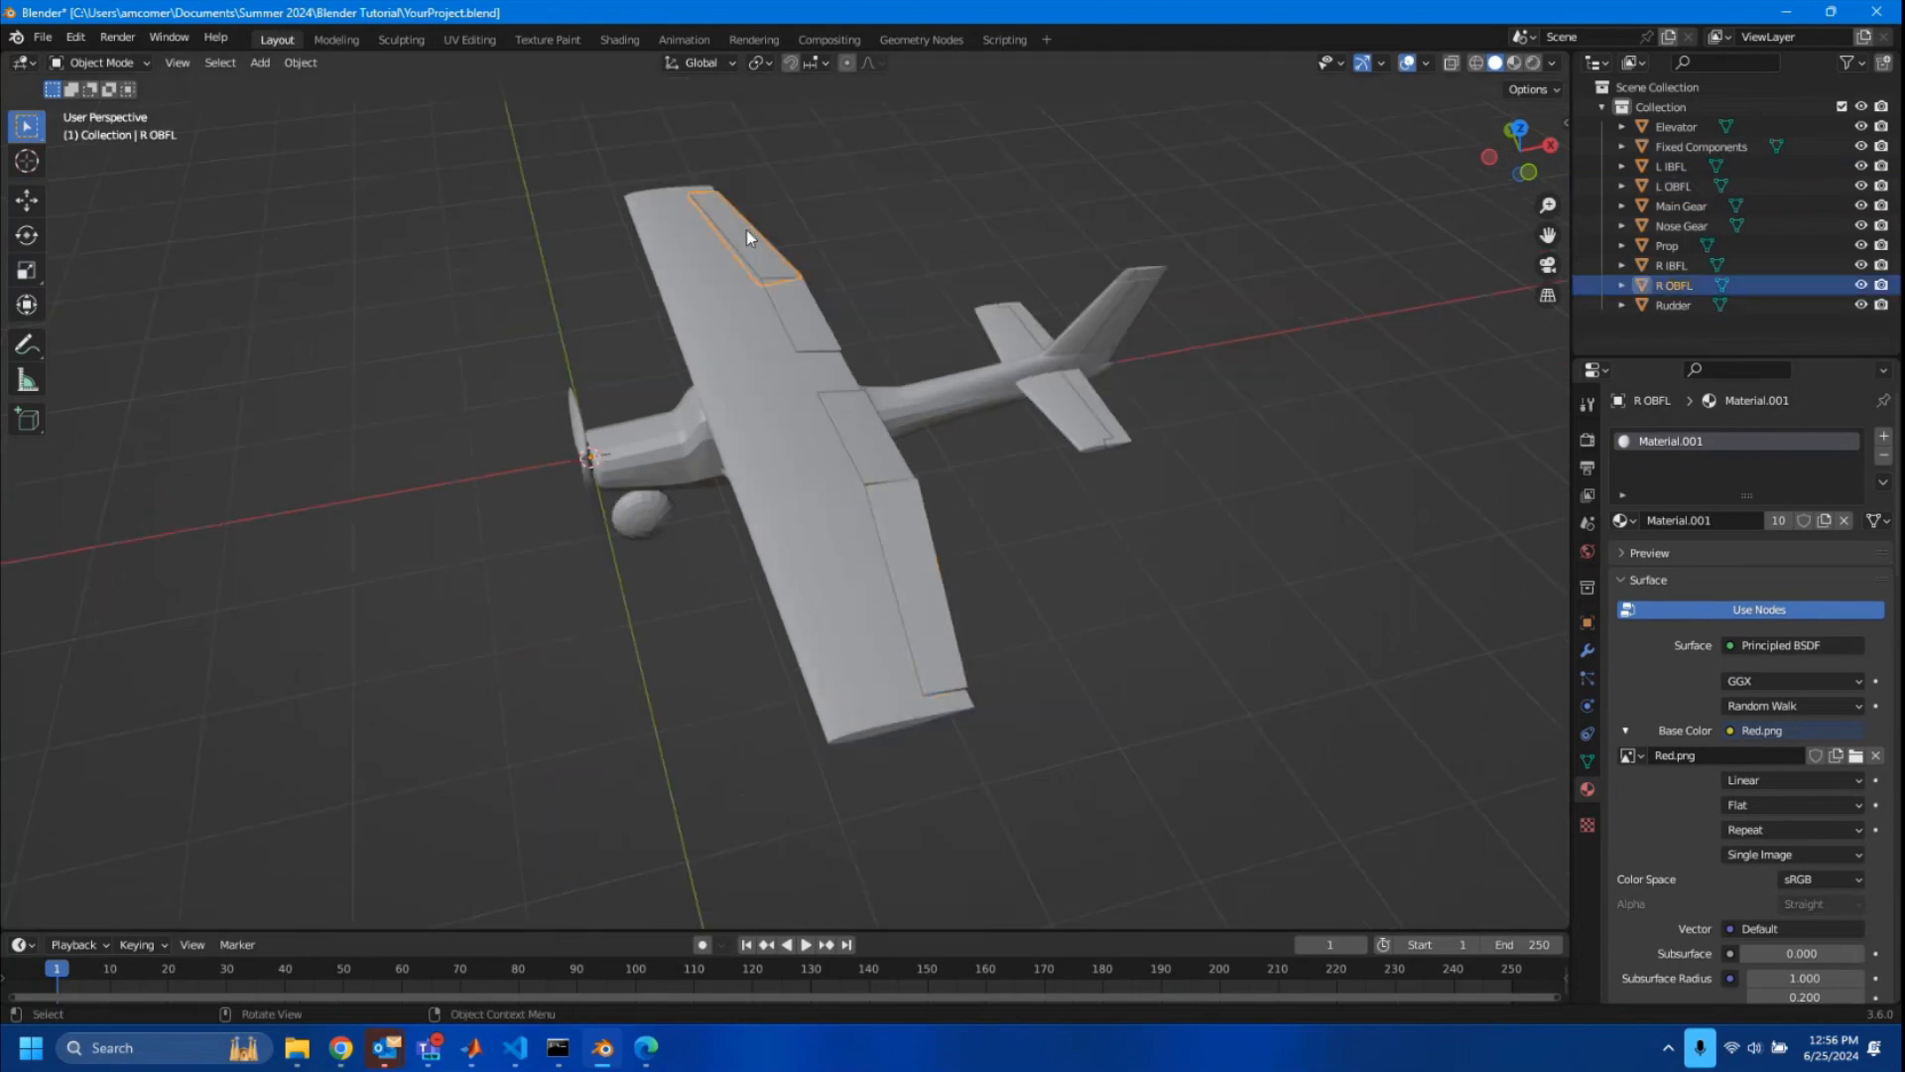
click(528, 36)
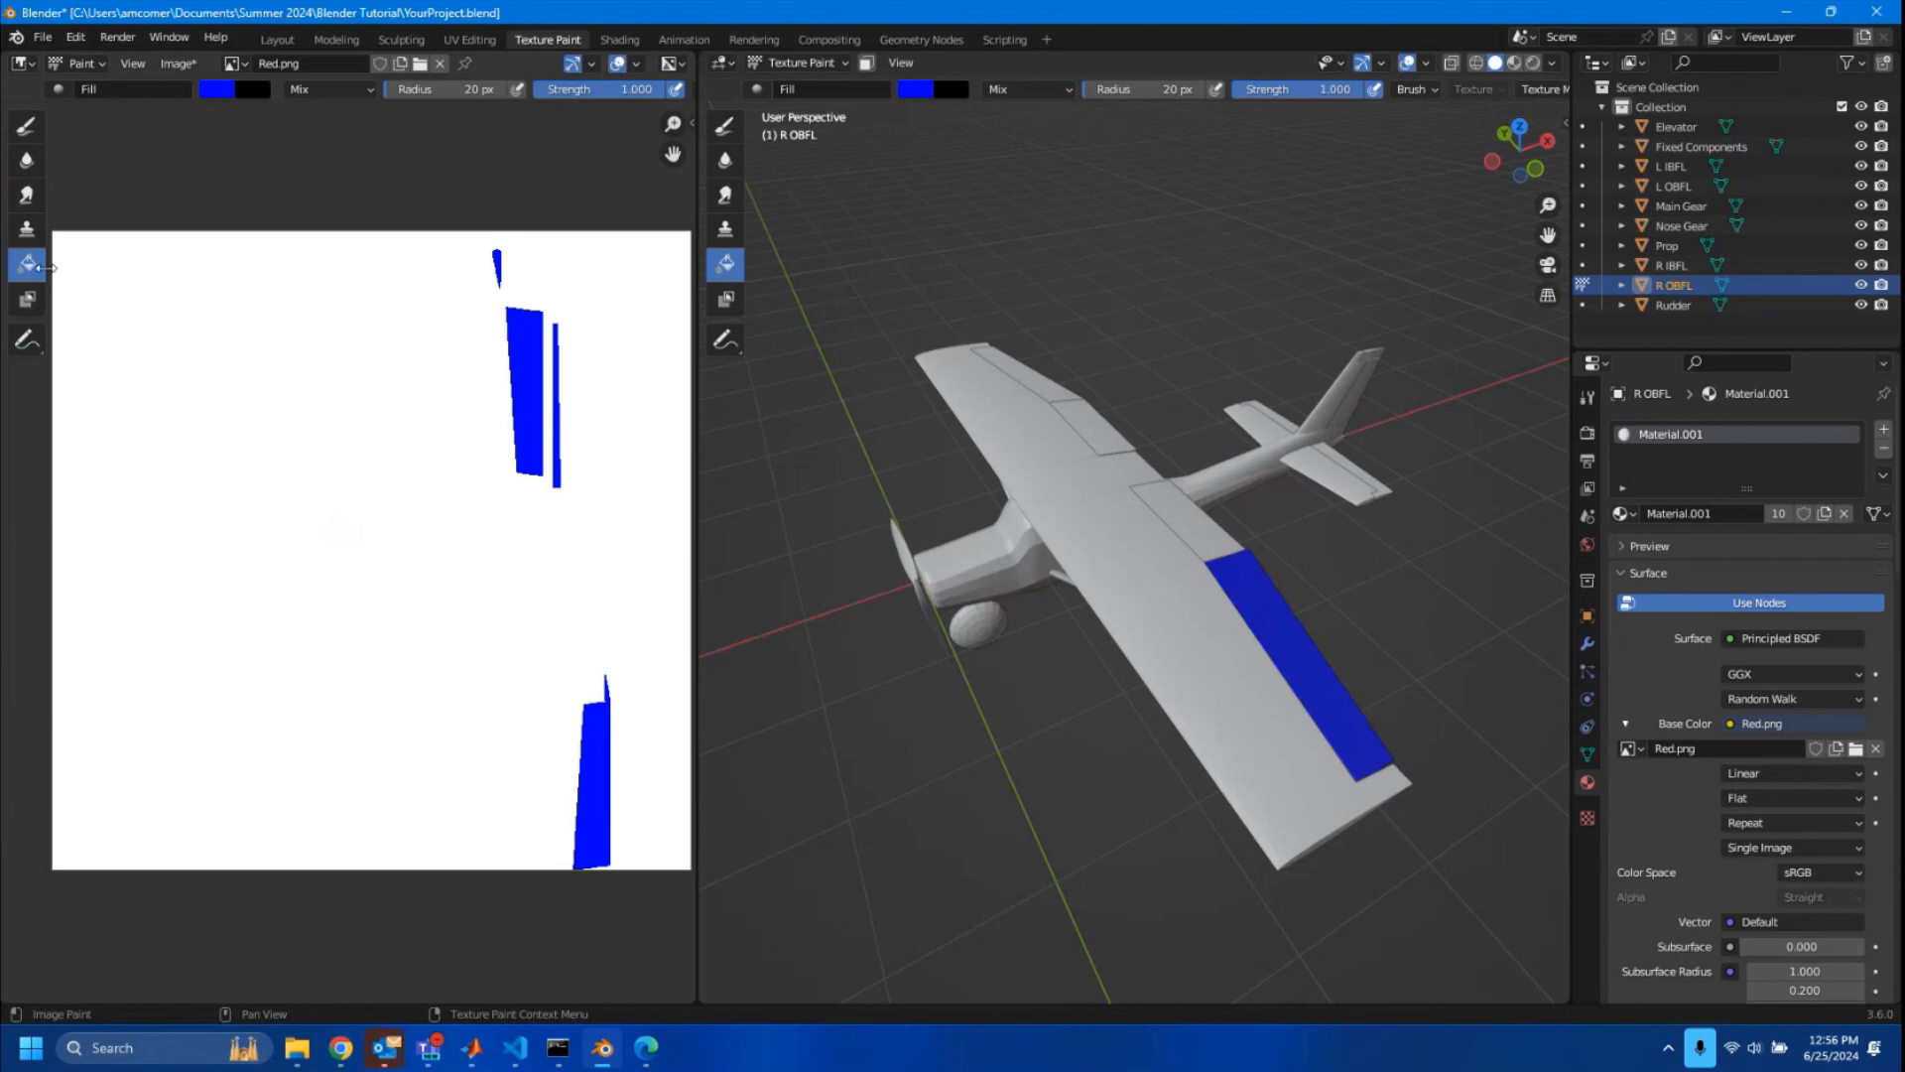
click(1014, 371)
mouse_move(933, 530)
middle_down()
mouse_move(943, 328)
mouse_move(948, 496)
middle_up()
- Select the R IBFL flap in the Layout workspace and fill it in Texture Paint with orange, hue 0.074 at full saturation
click(272, 39)
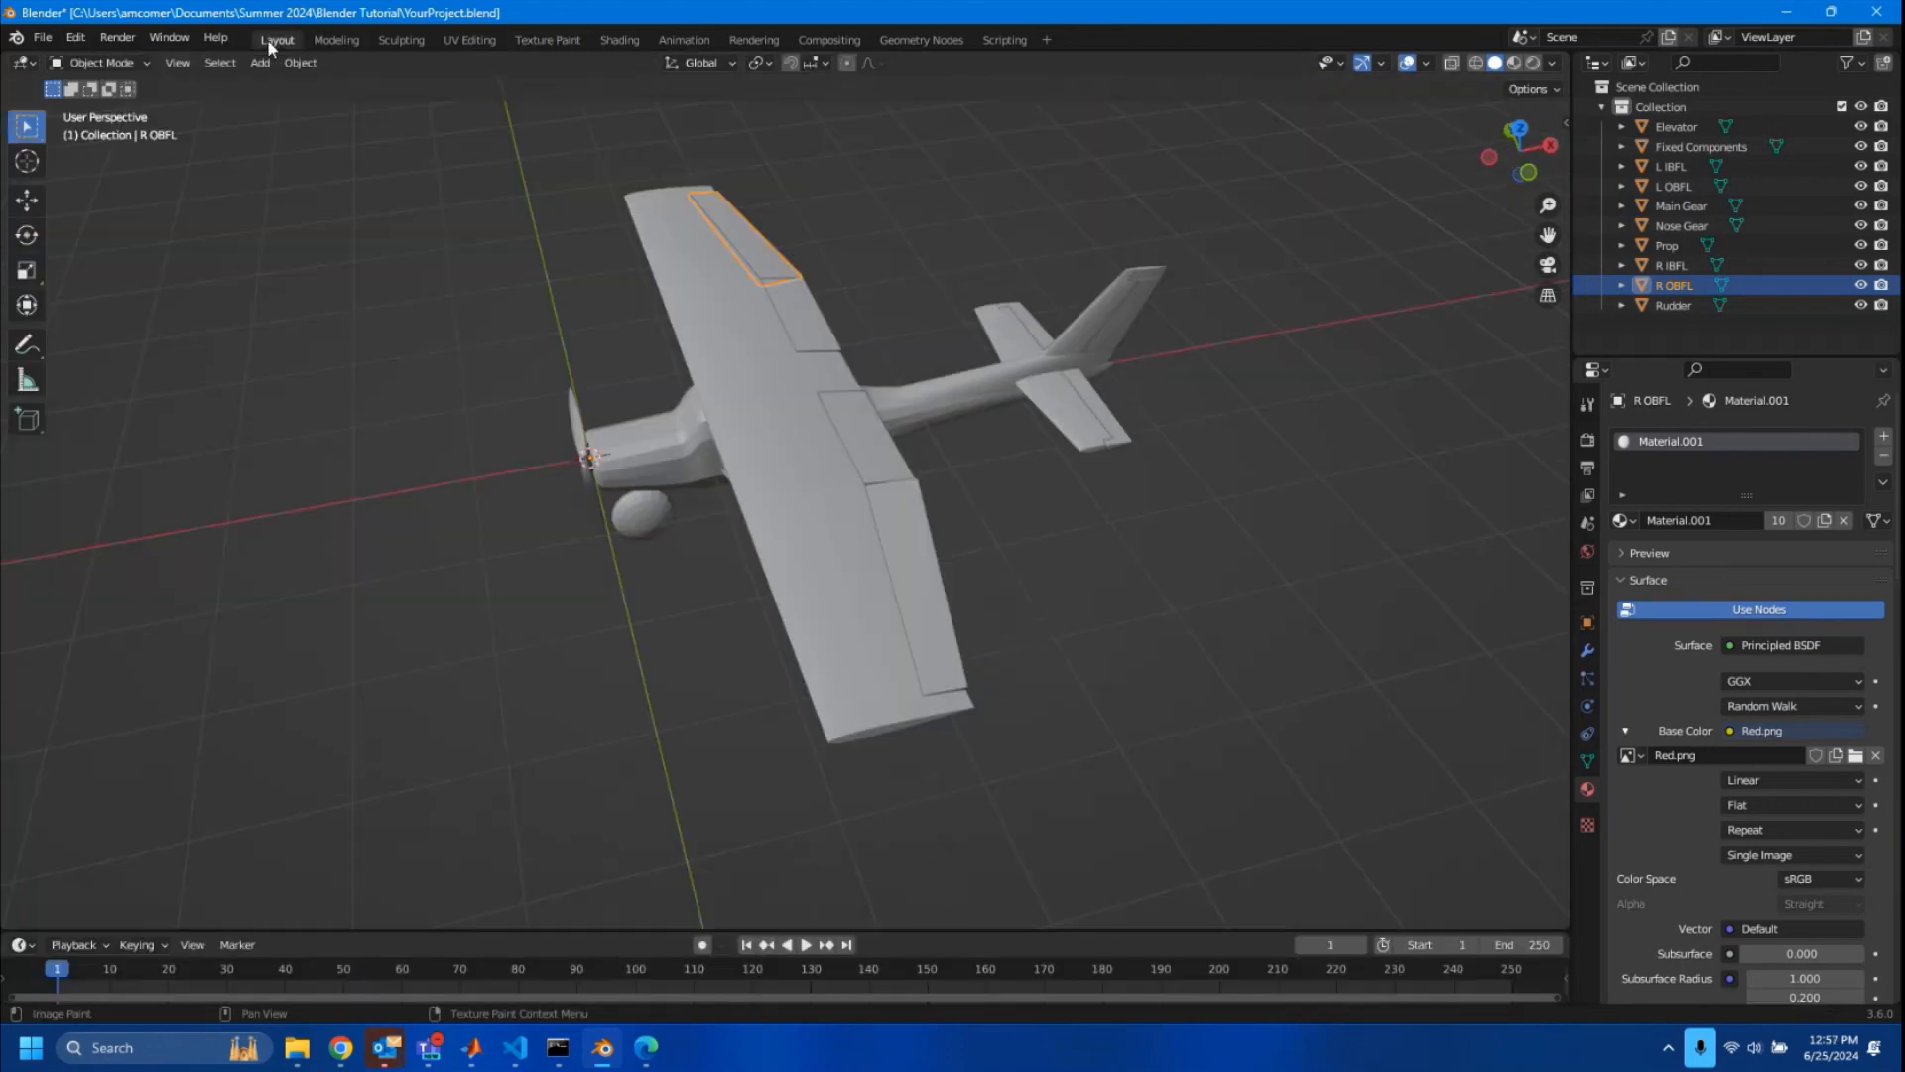
click(805, 335)
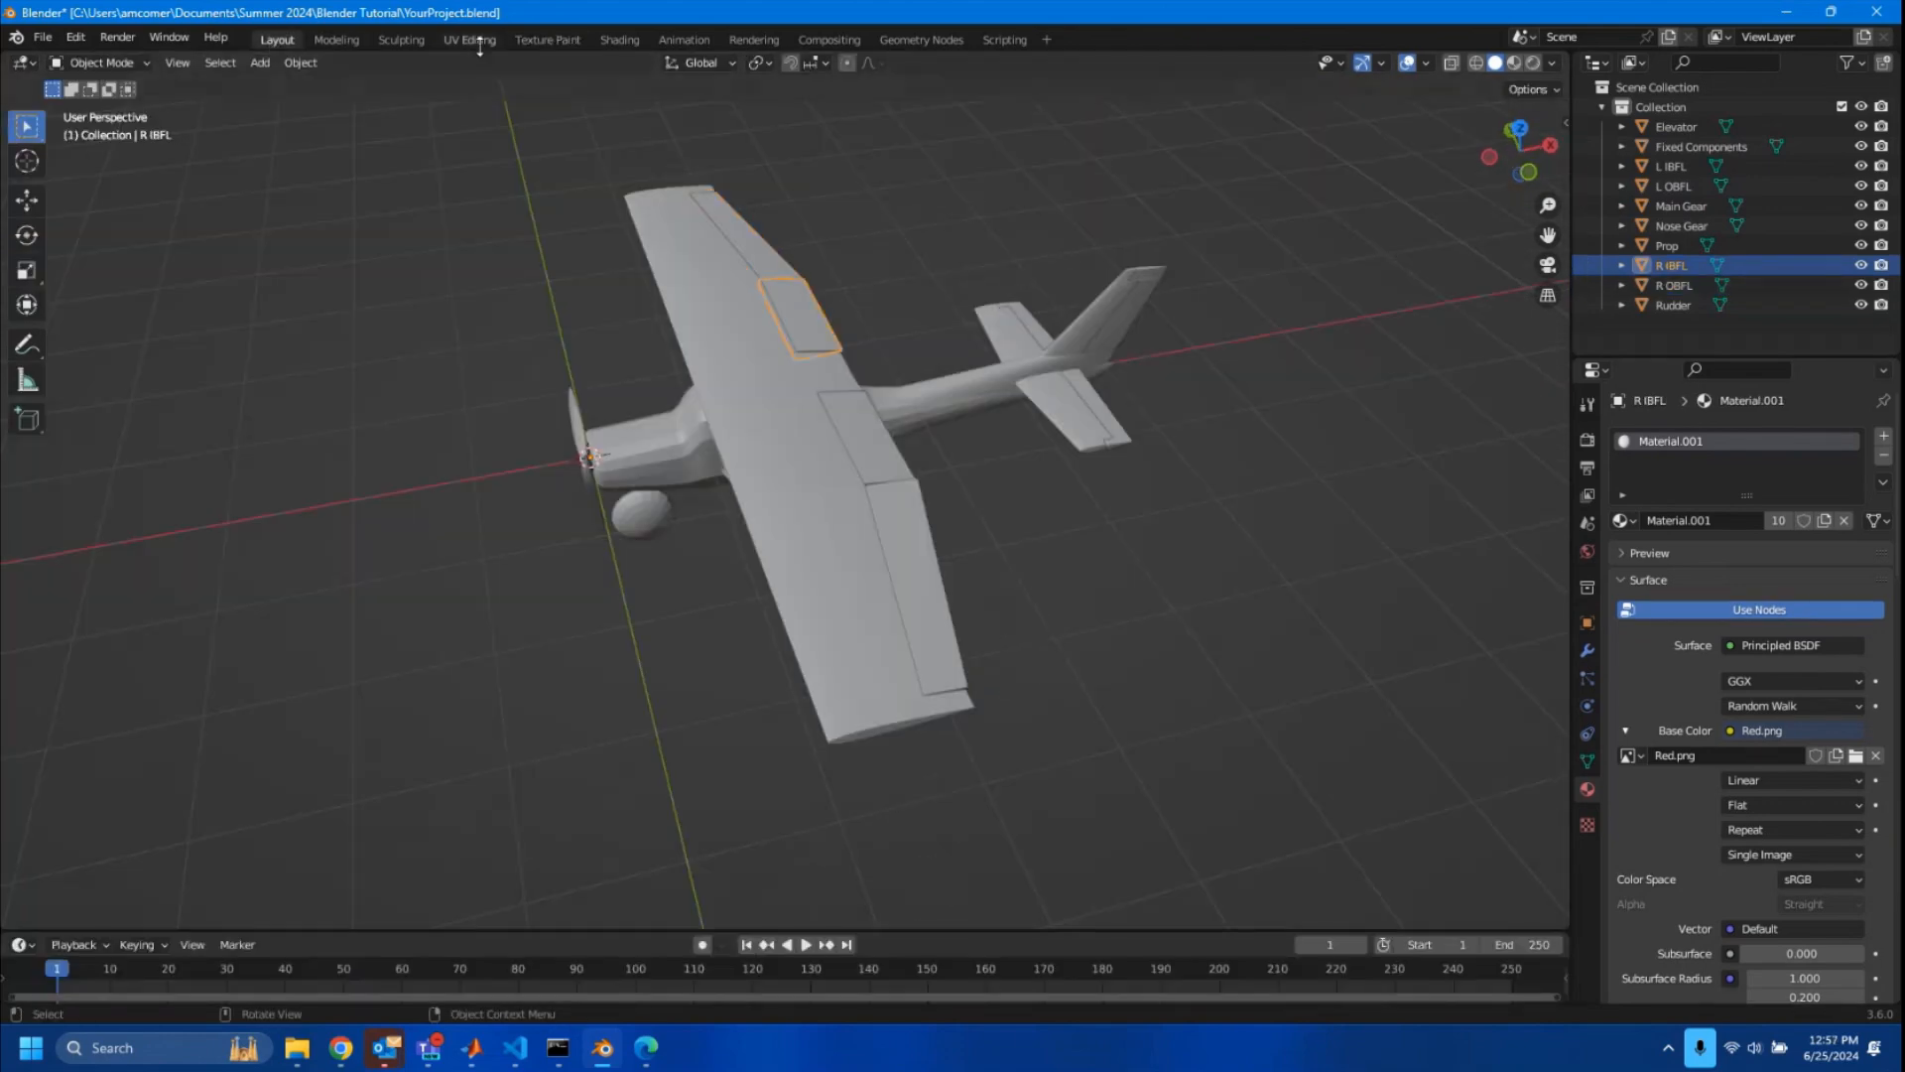
click(548, 40)
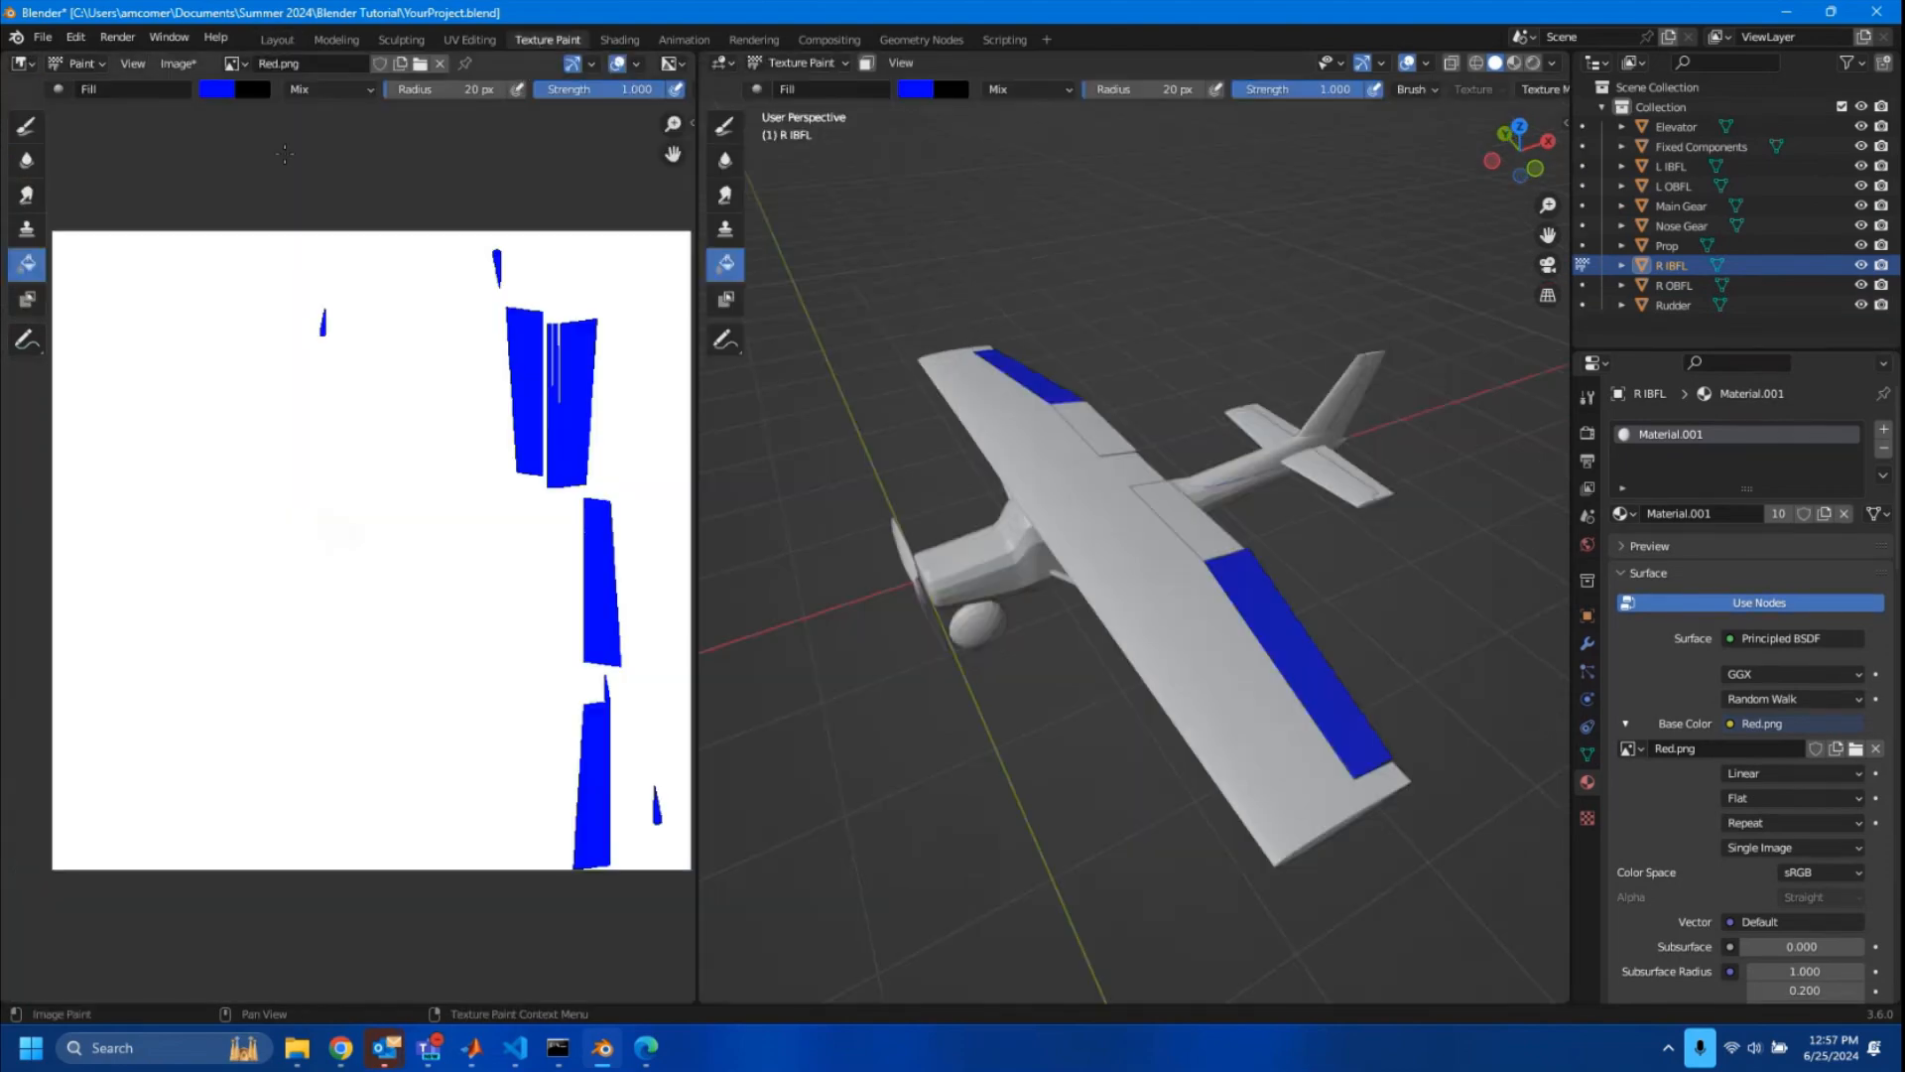
click(225, 91)
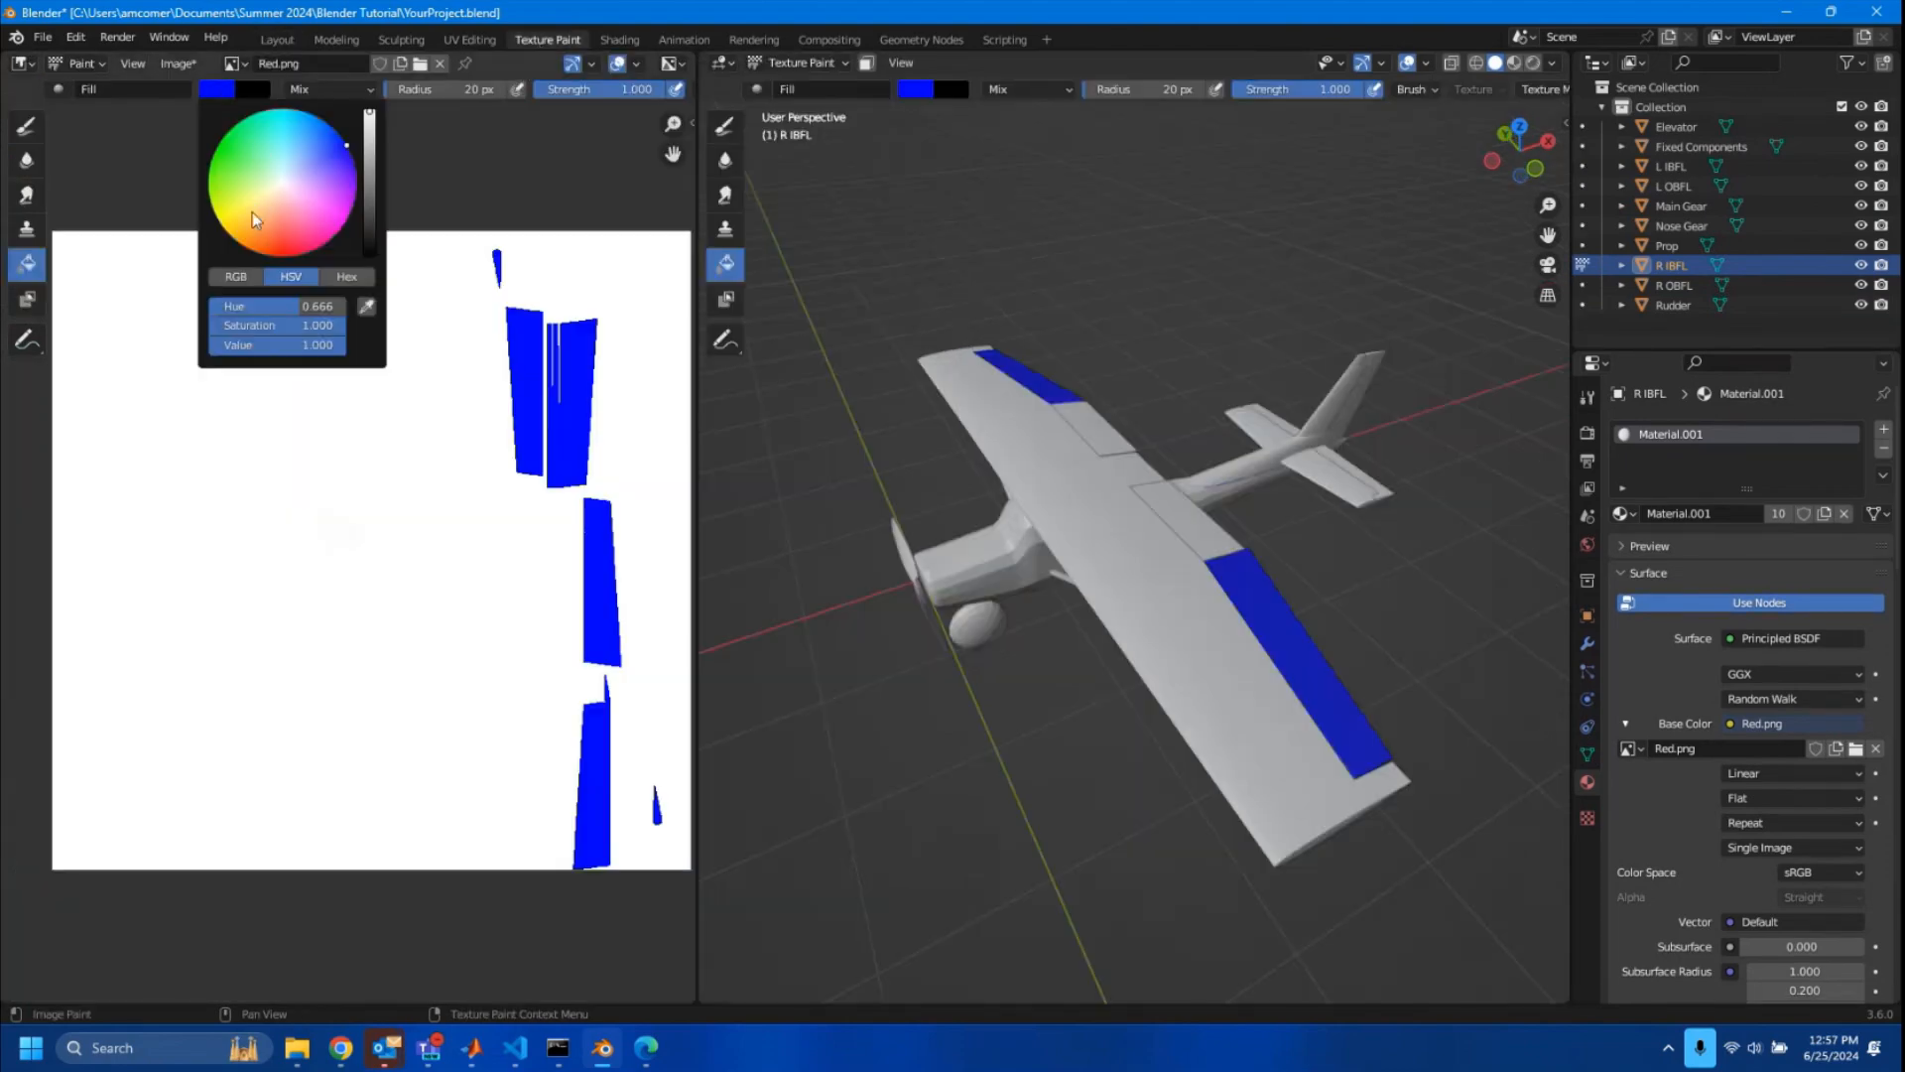
click(253, 251)
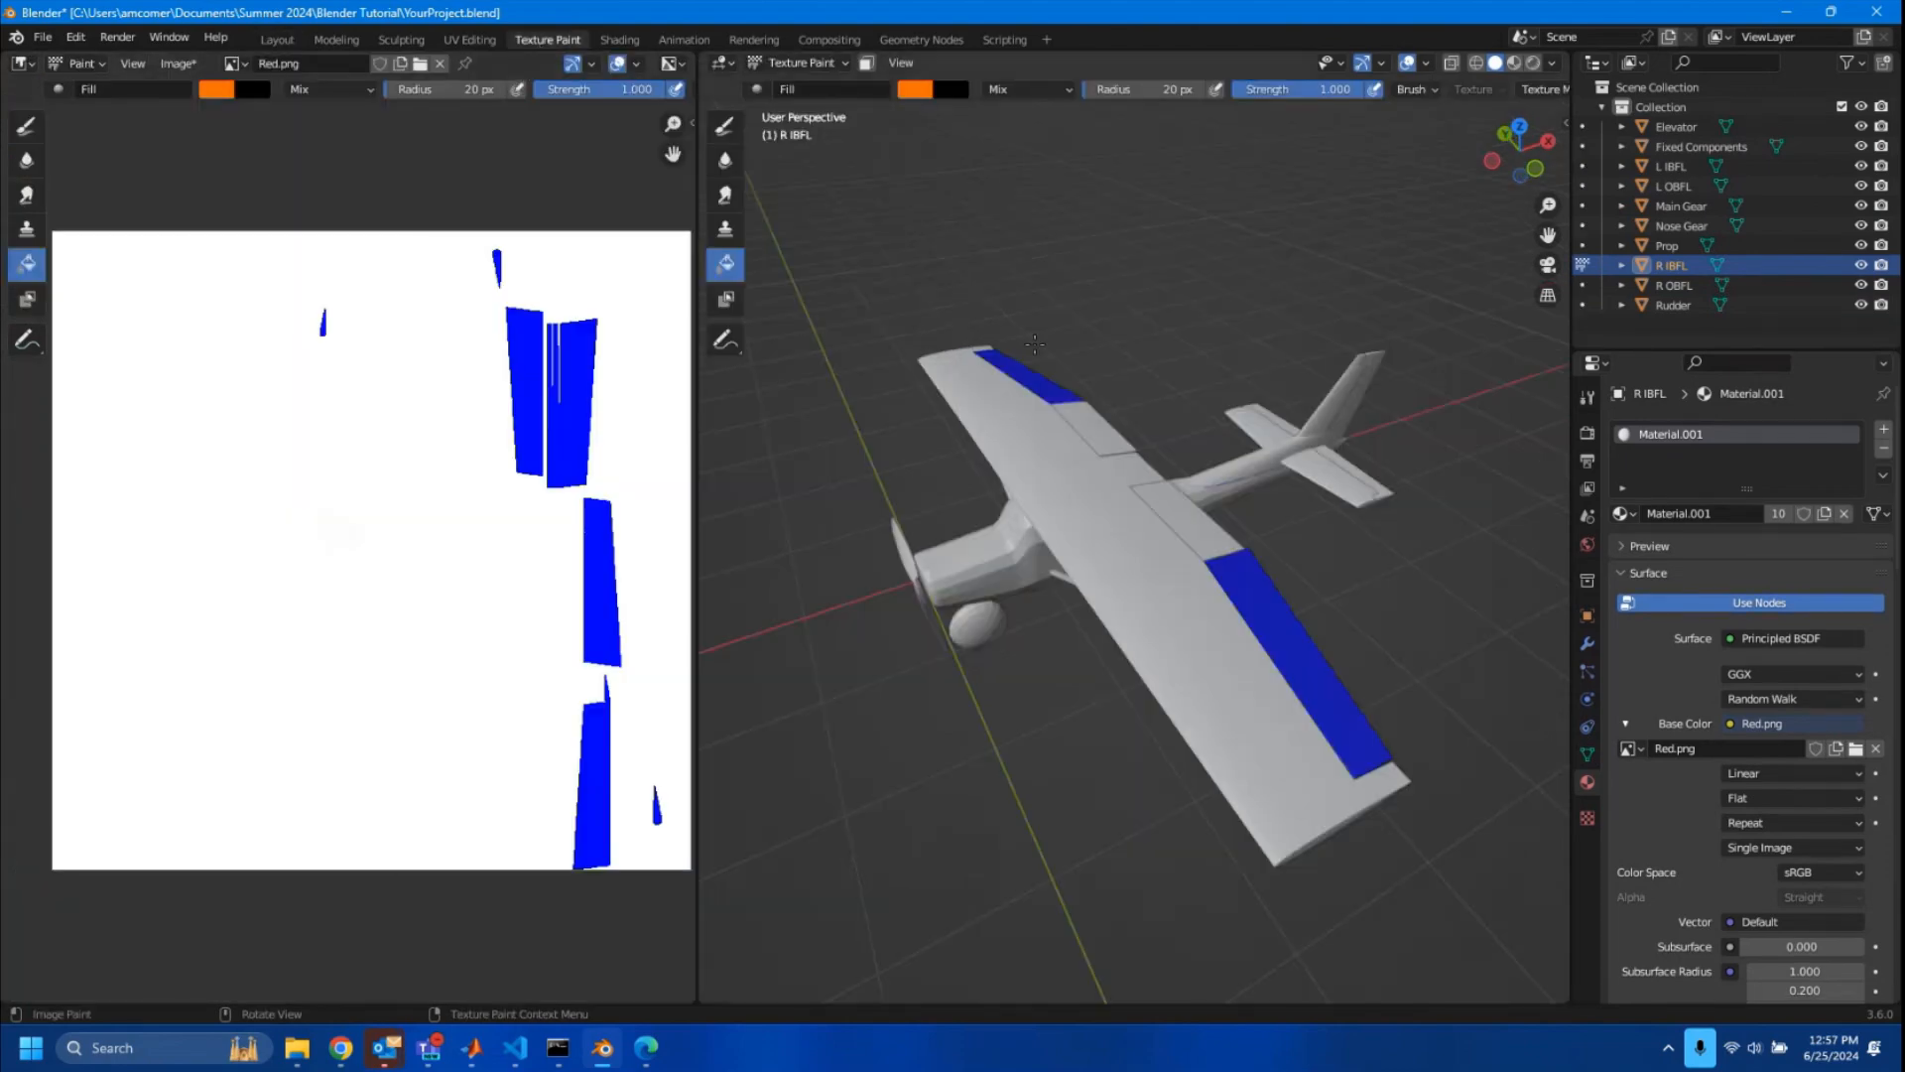
click(1102, 437)
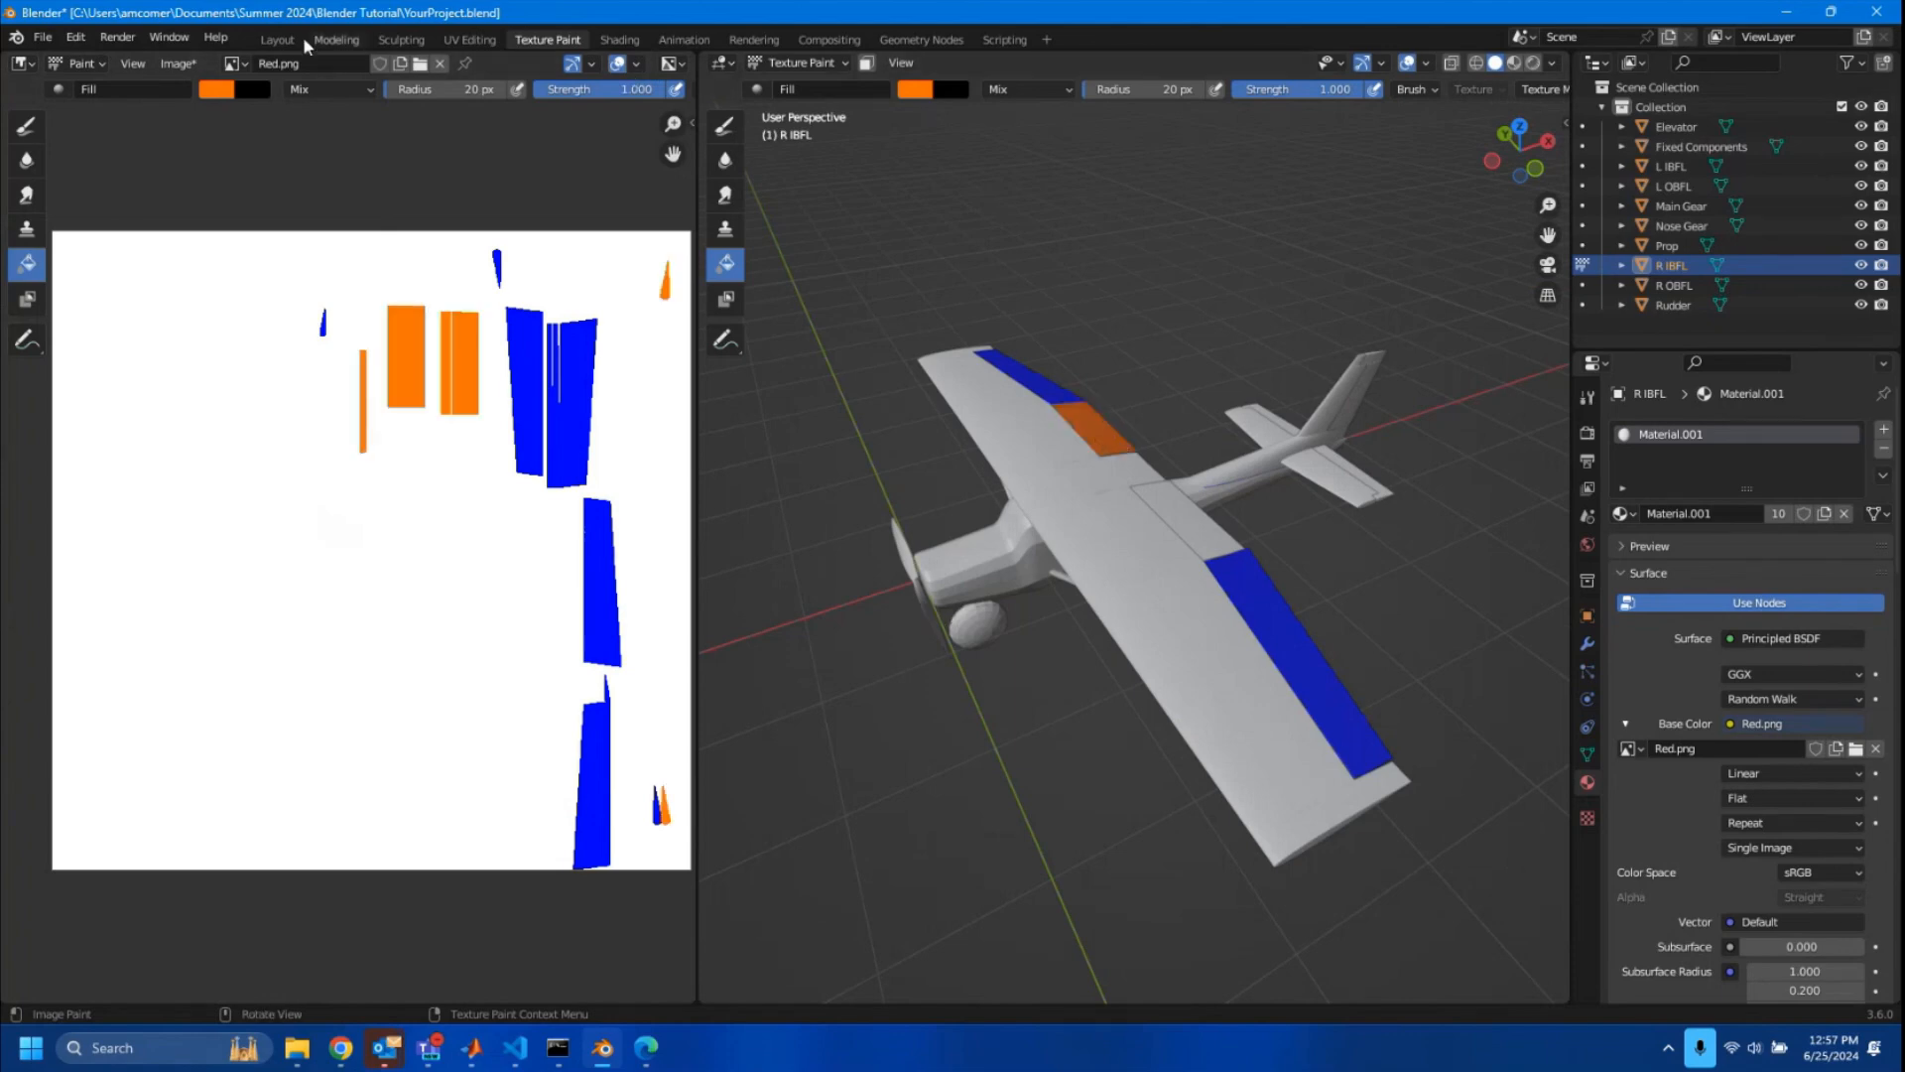
- Select the L IBFL flap in the Layout workspace and fill it with the current orange in Texture Paint
click(273, 41)
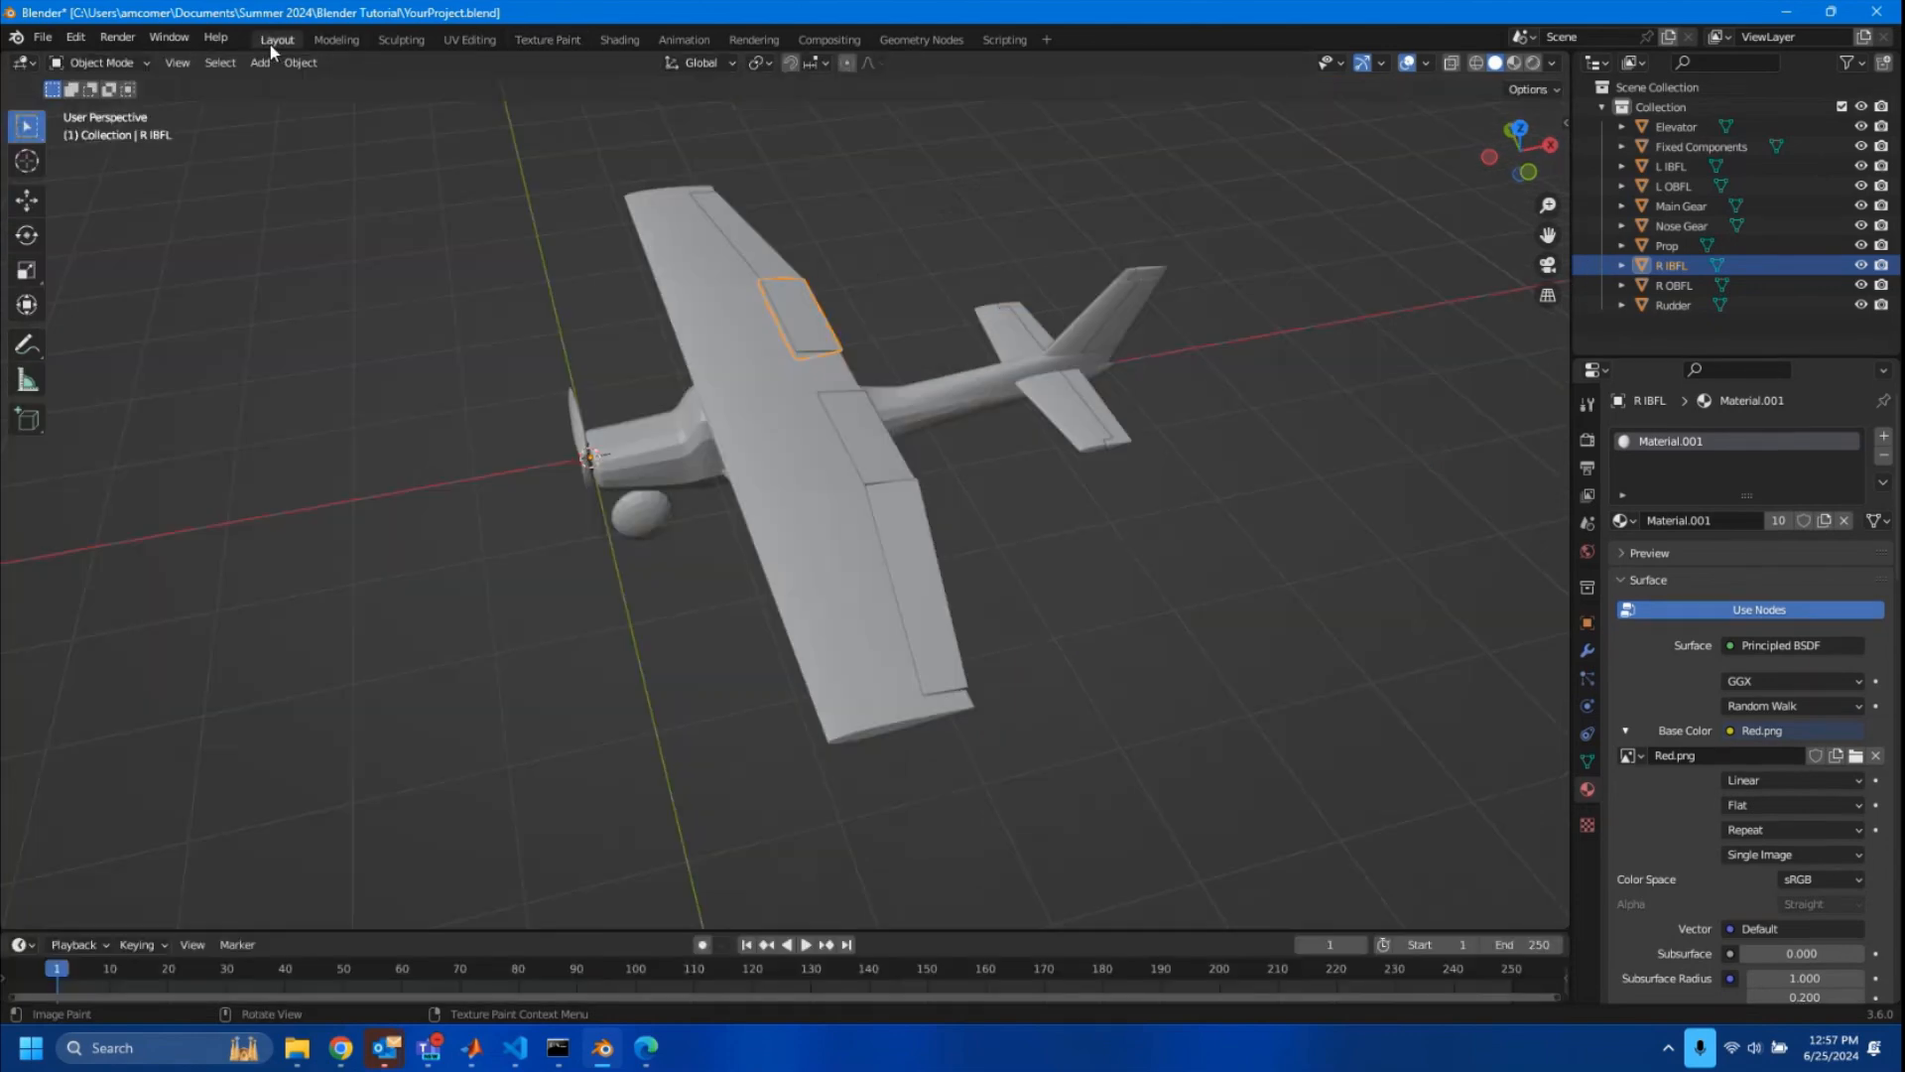
click(855, 435)
click(533, 40)
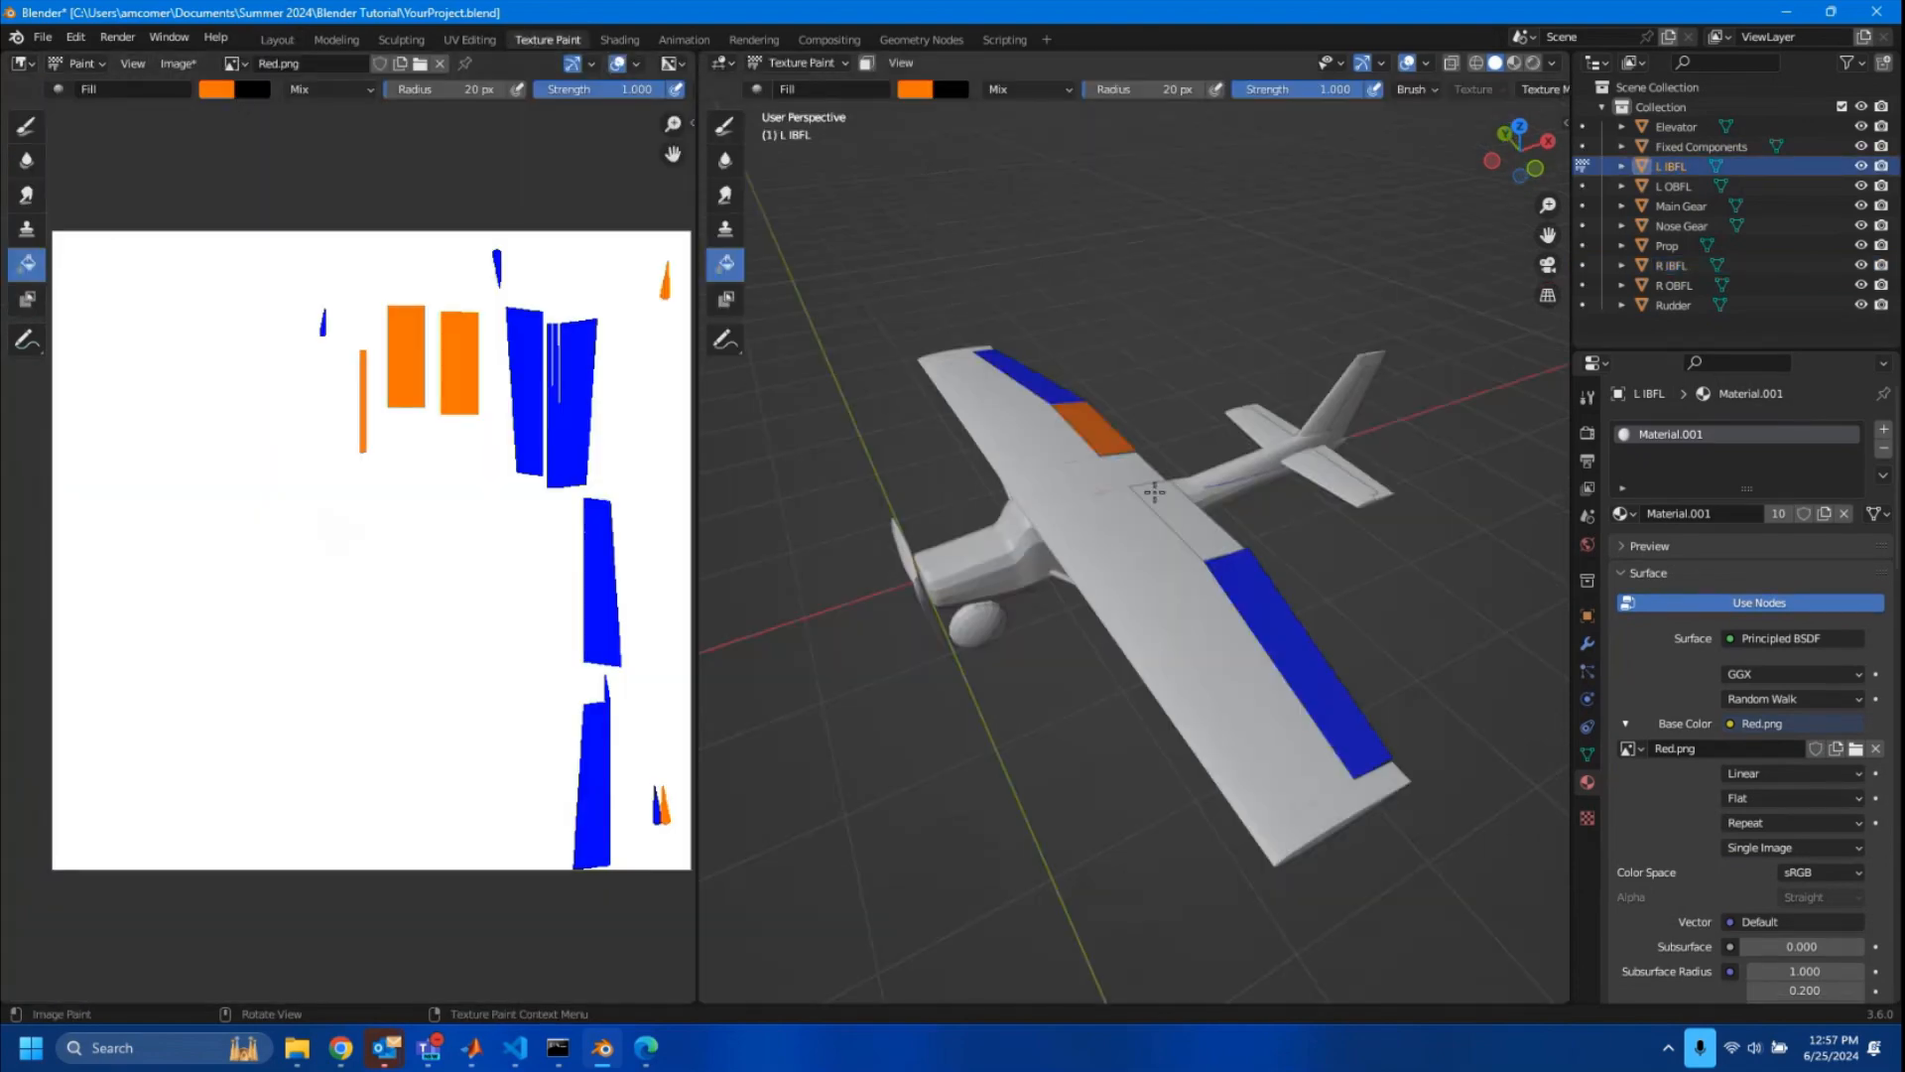
click(1187, 512)
middle_drag(1081, 523, 1280, 491)
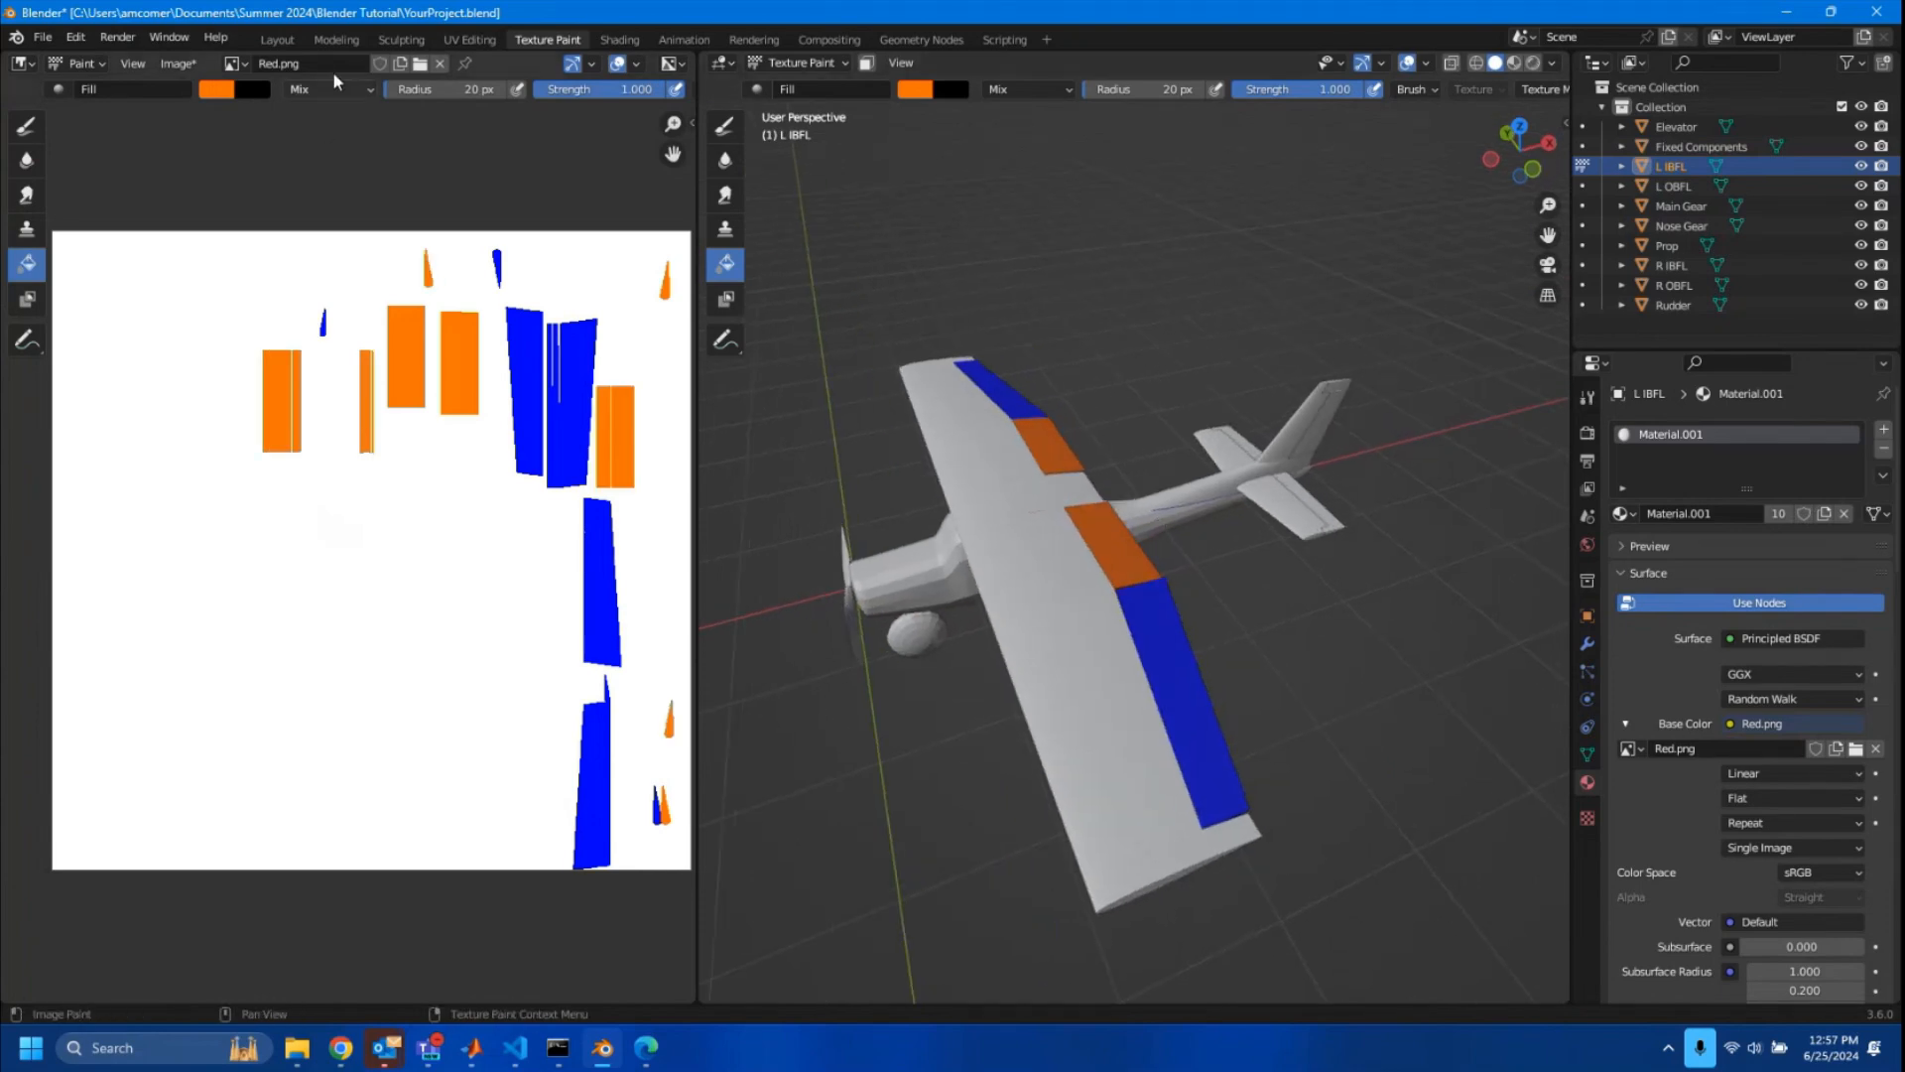
- Make the Elevator the active object in the Layout workspace and fill it orange in Texture Paint
click(276, 42)
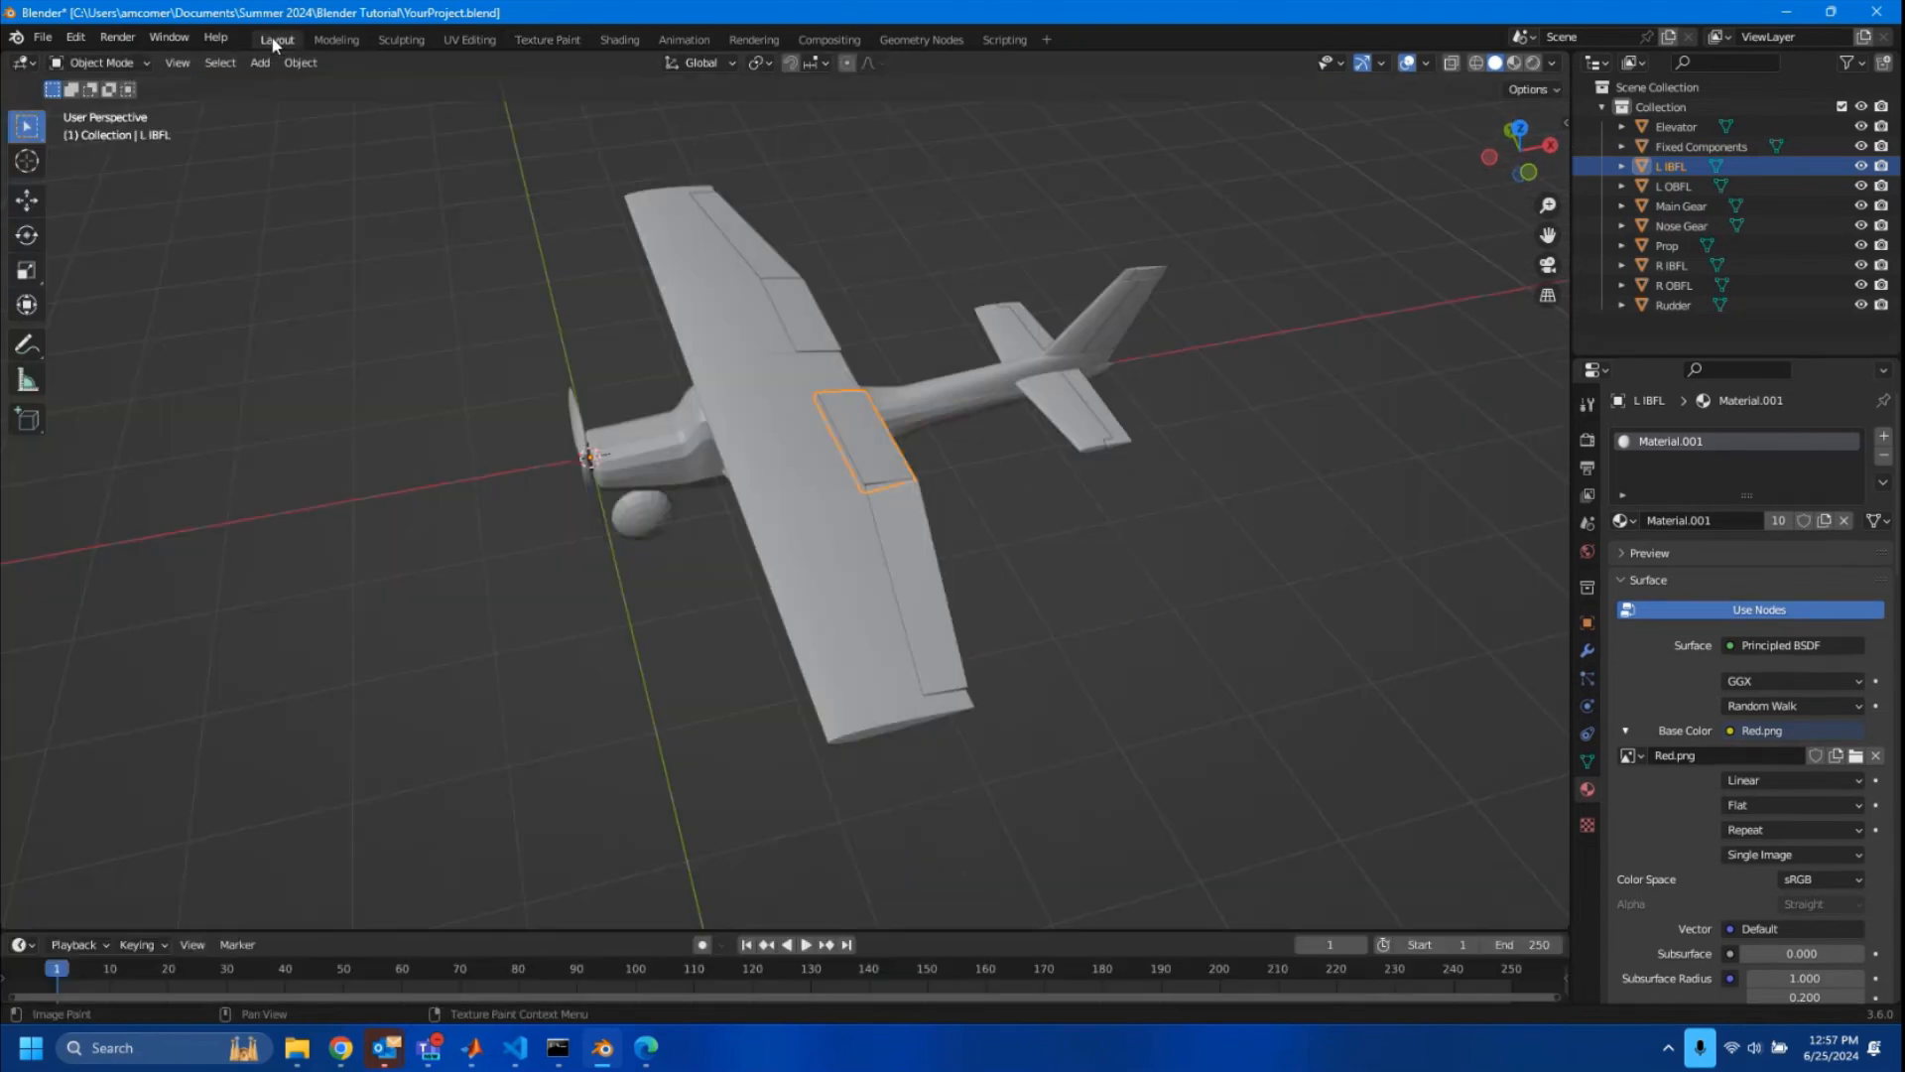
click(1032, 320)
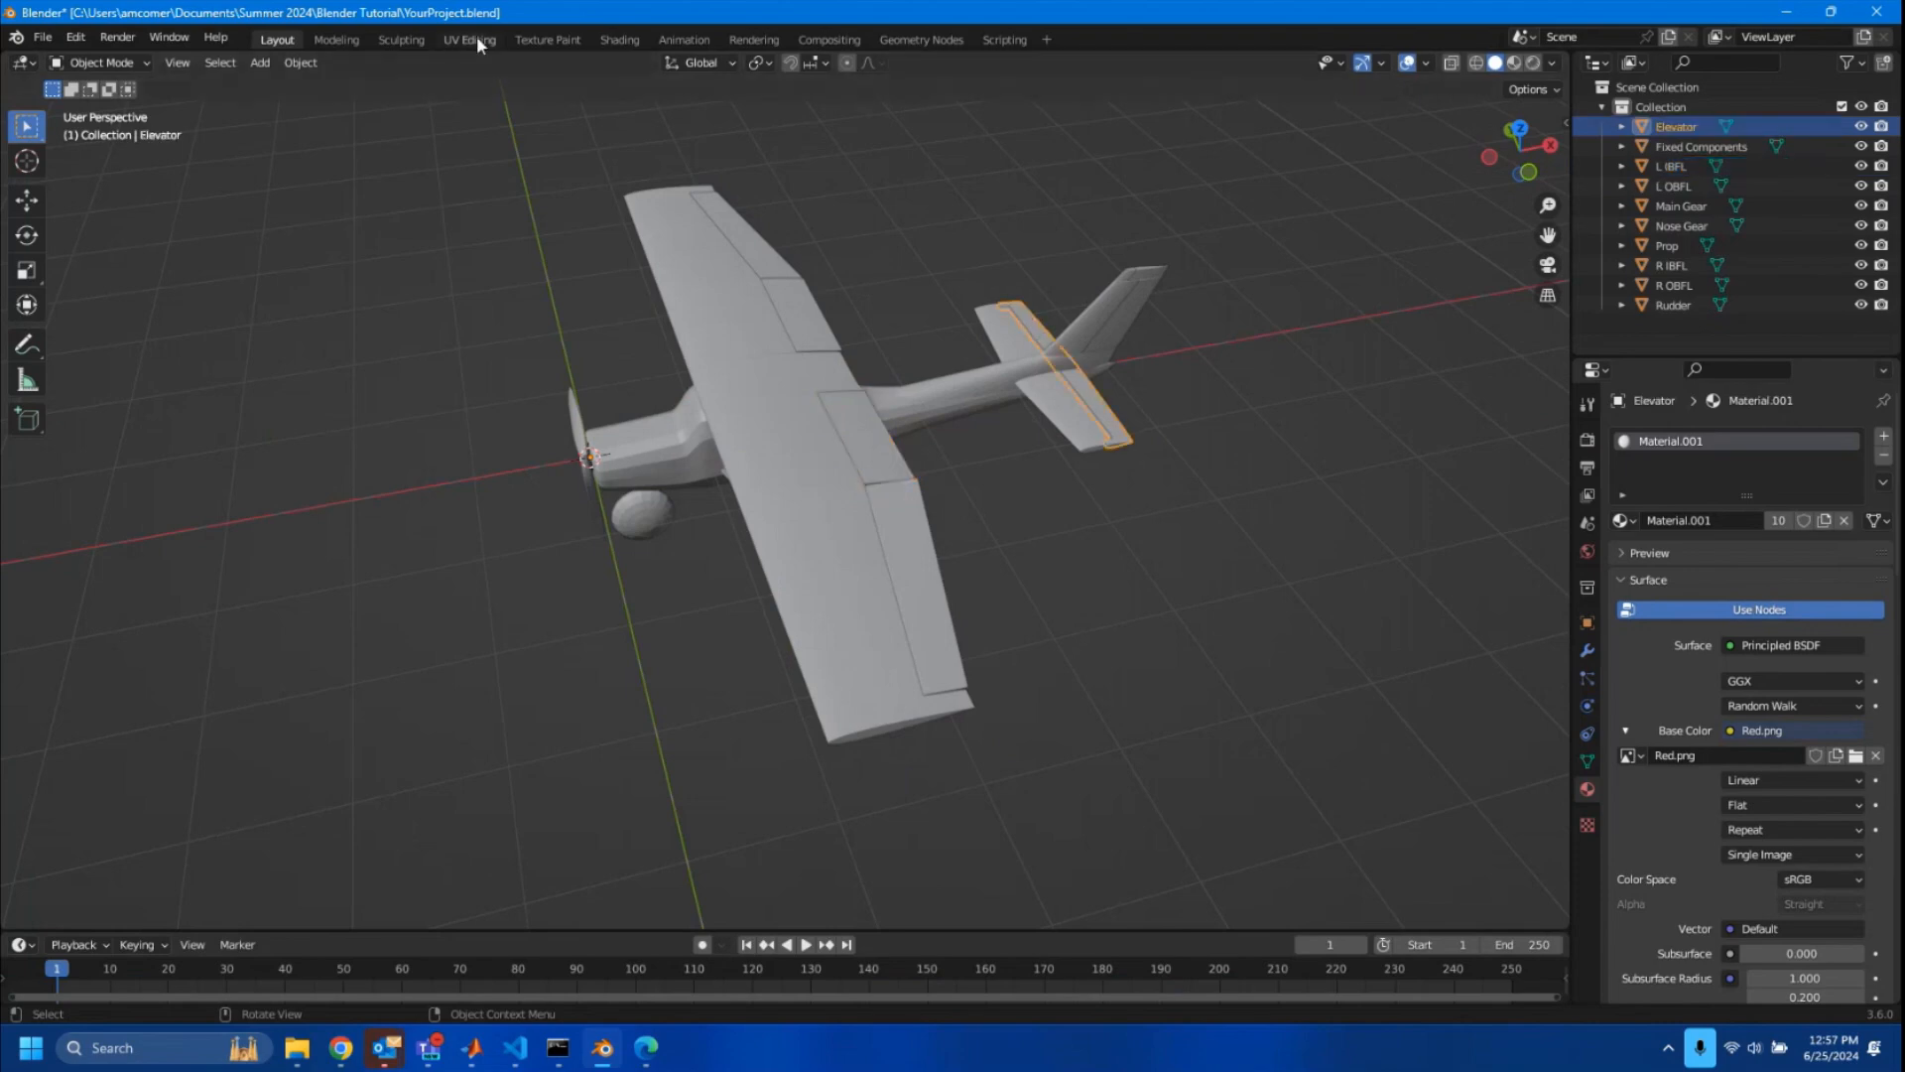
click(545, 38)
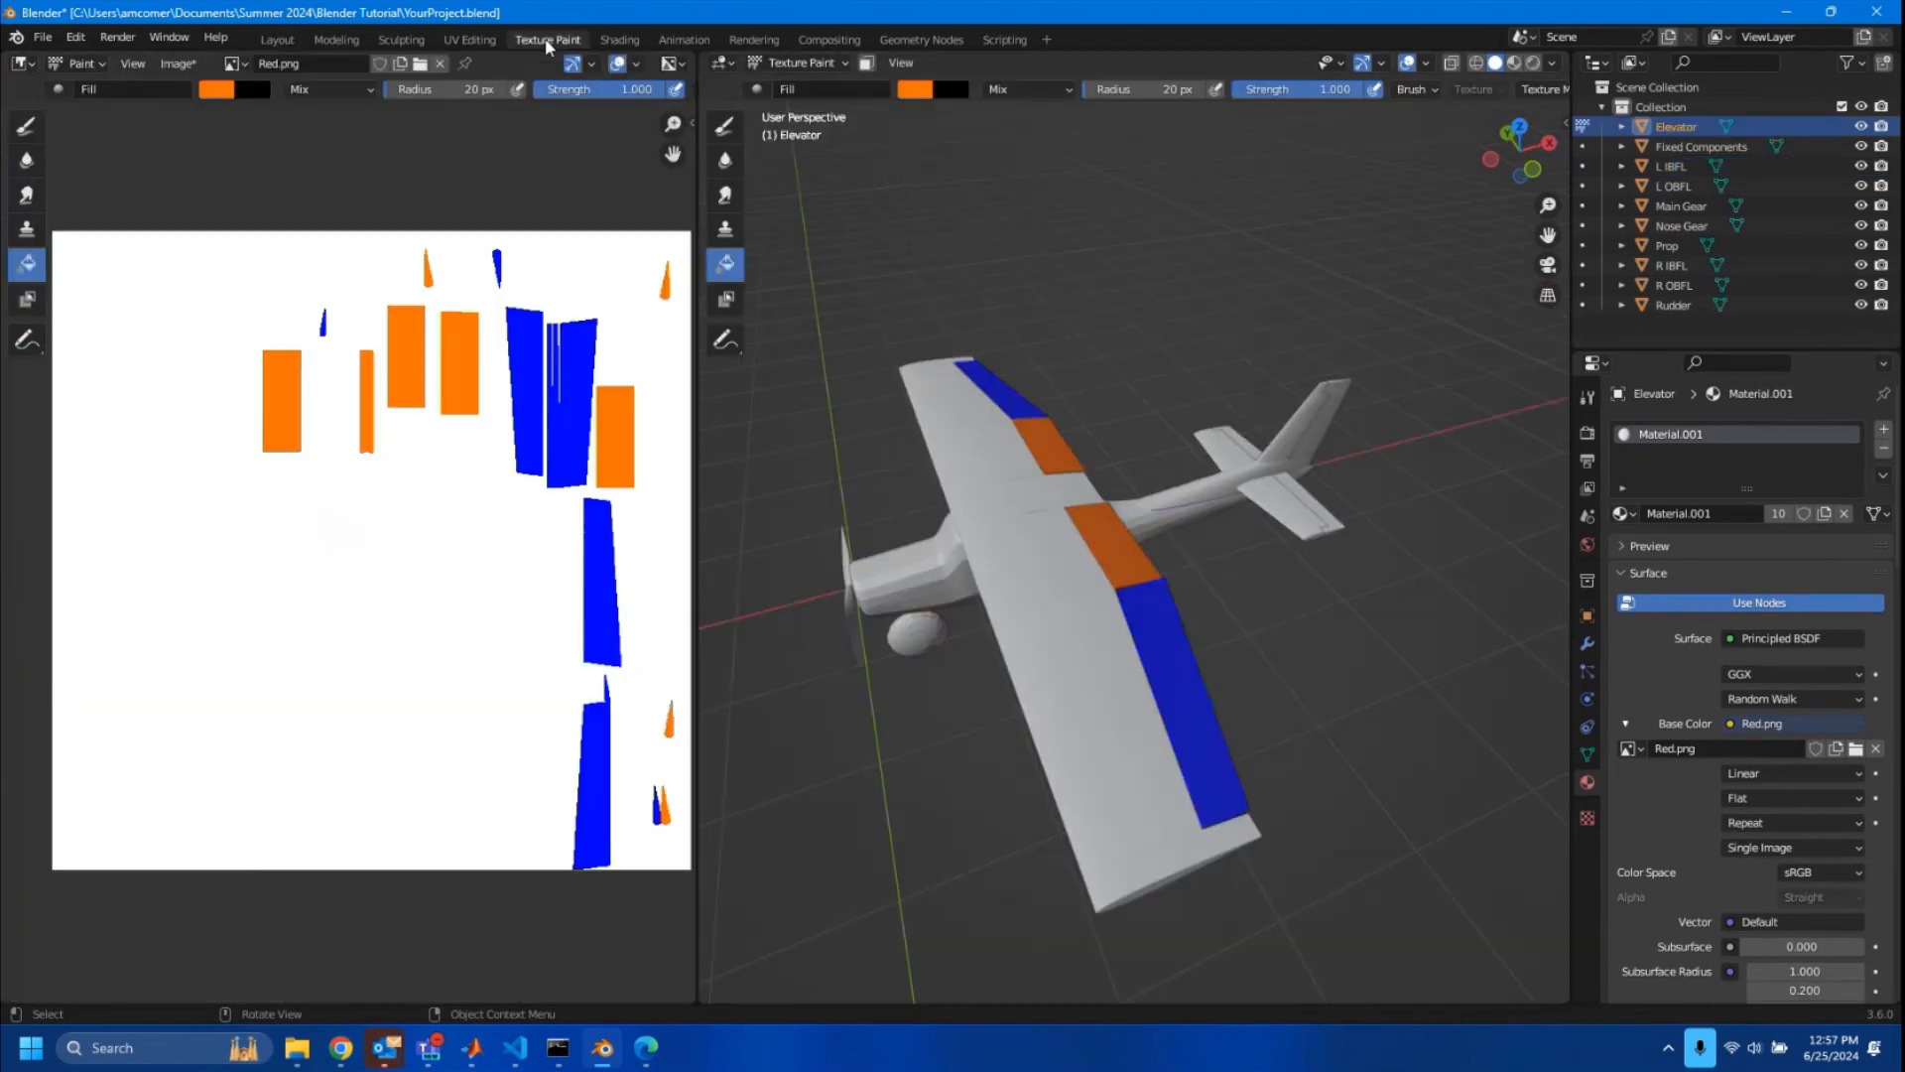
click(1314, 509)
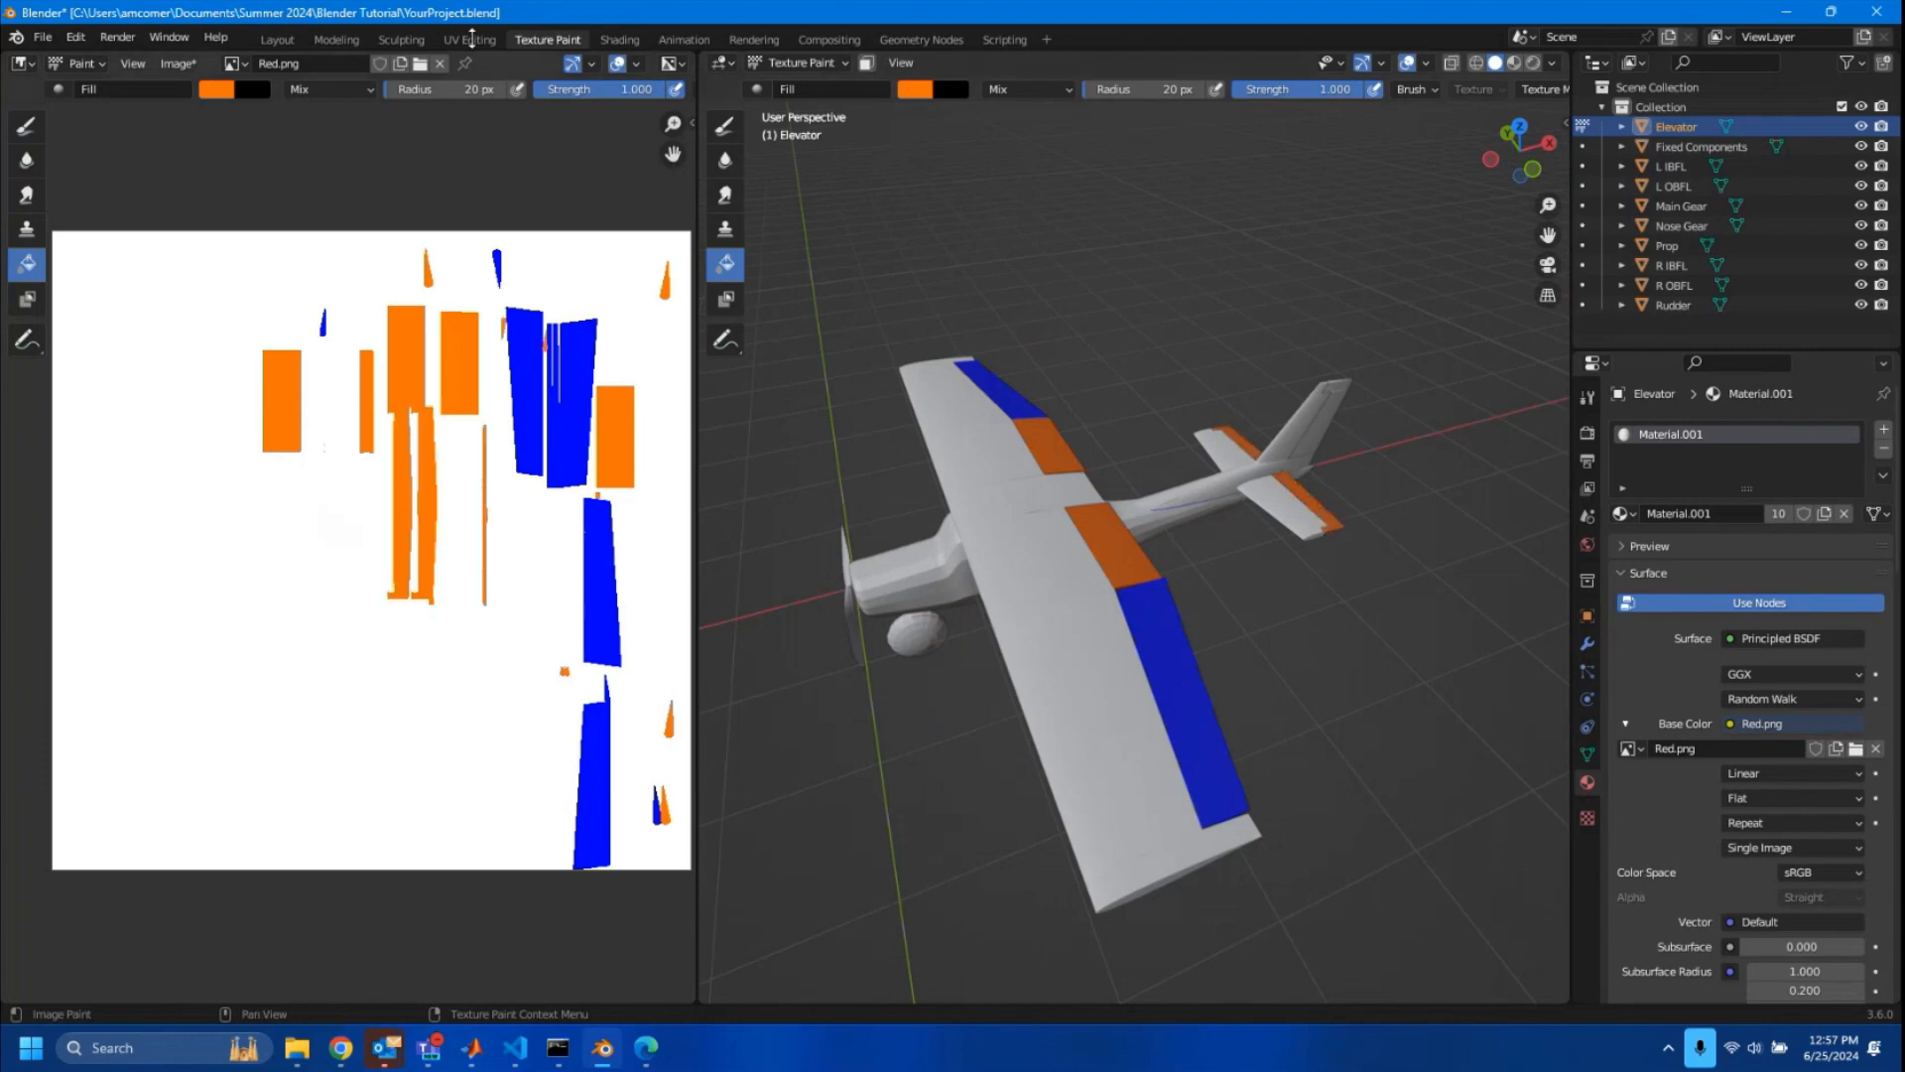
- Select the Rudder in the Layout workspace and fill it in Texture Paint with blue sampled from the painted Red.png image
click(276, 39)
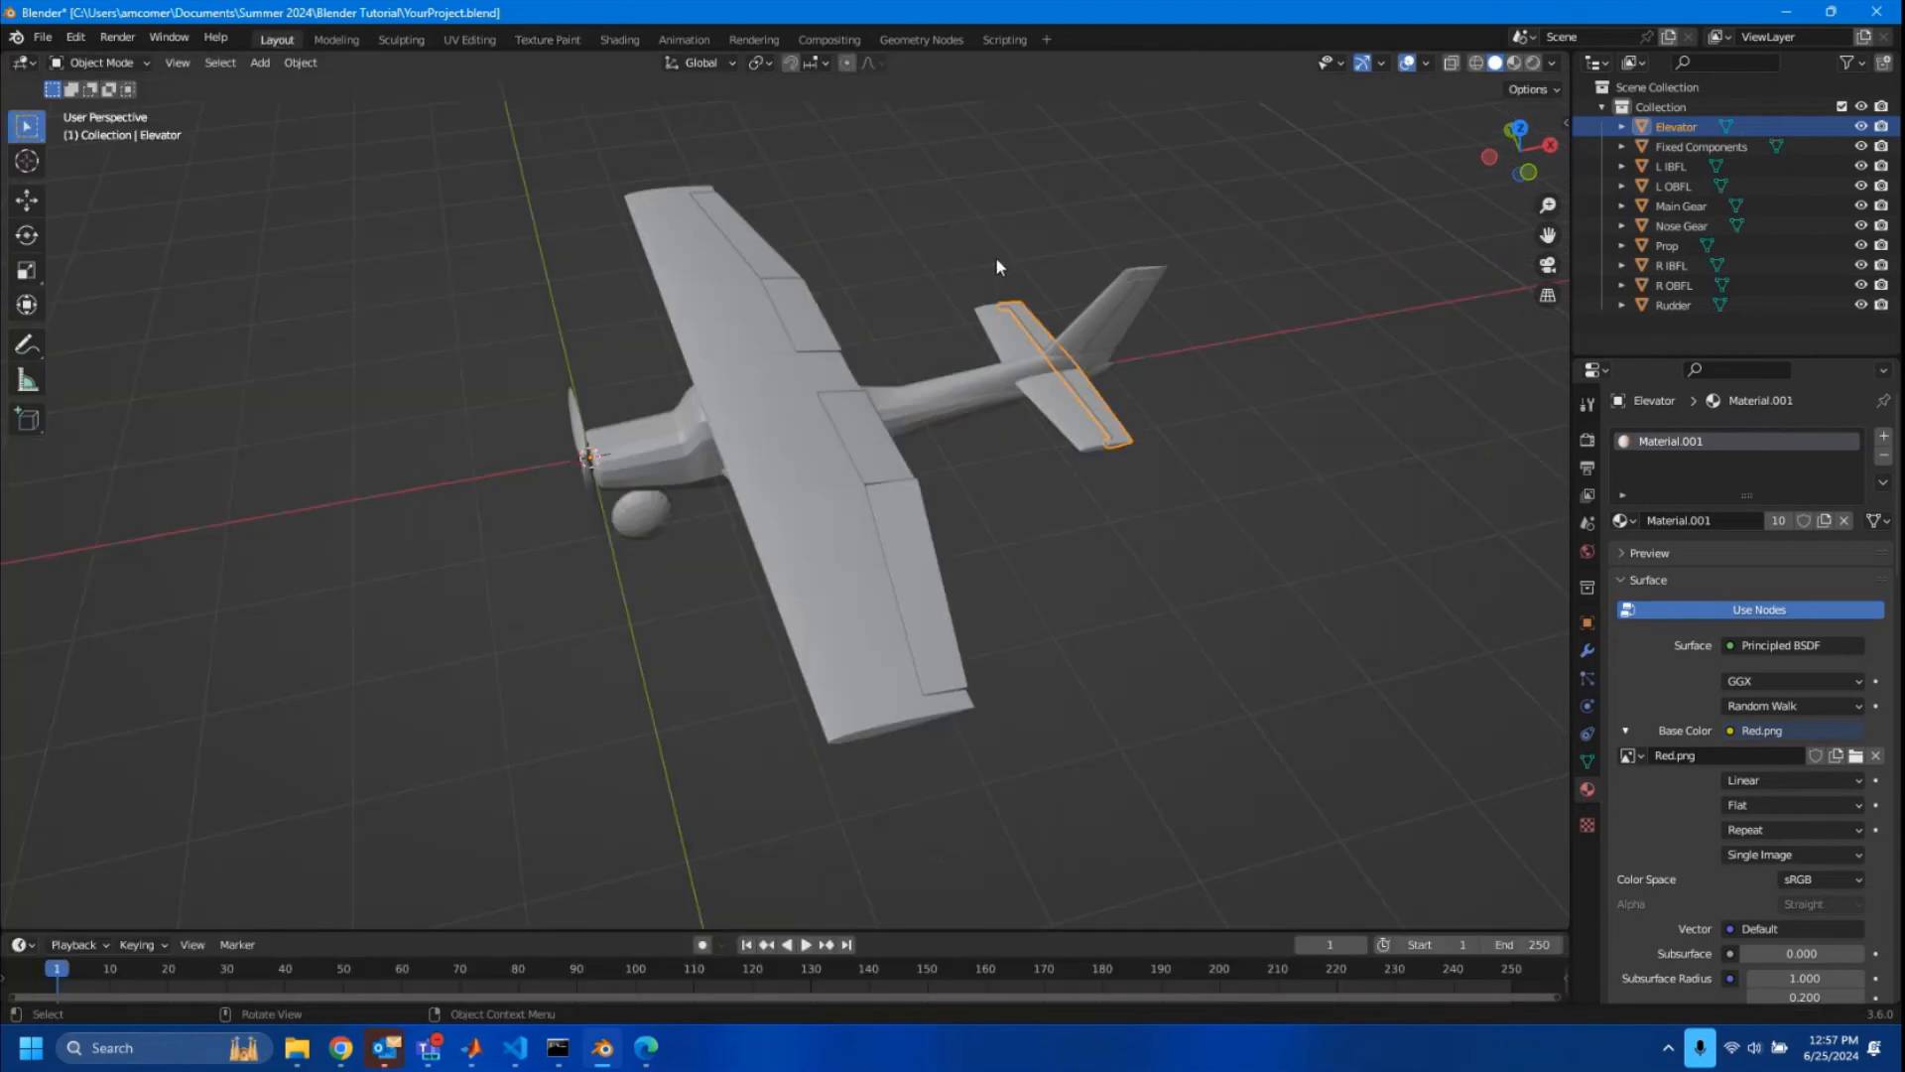
click(1118, 320)
click(547, 40)
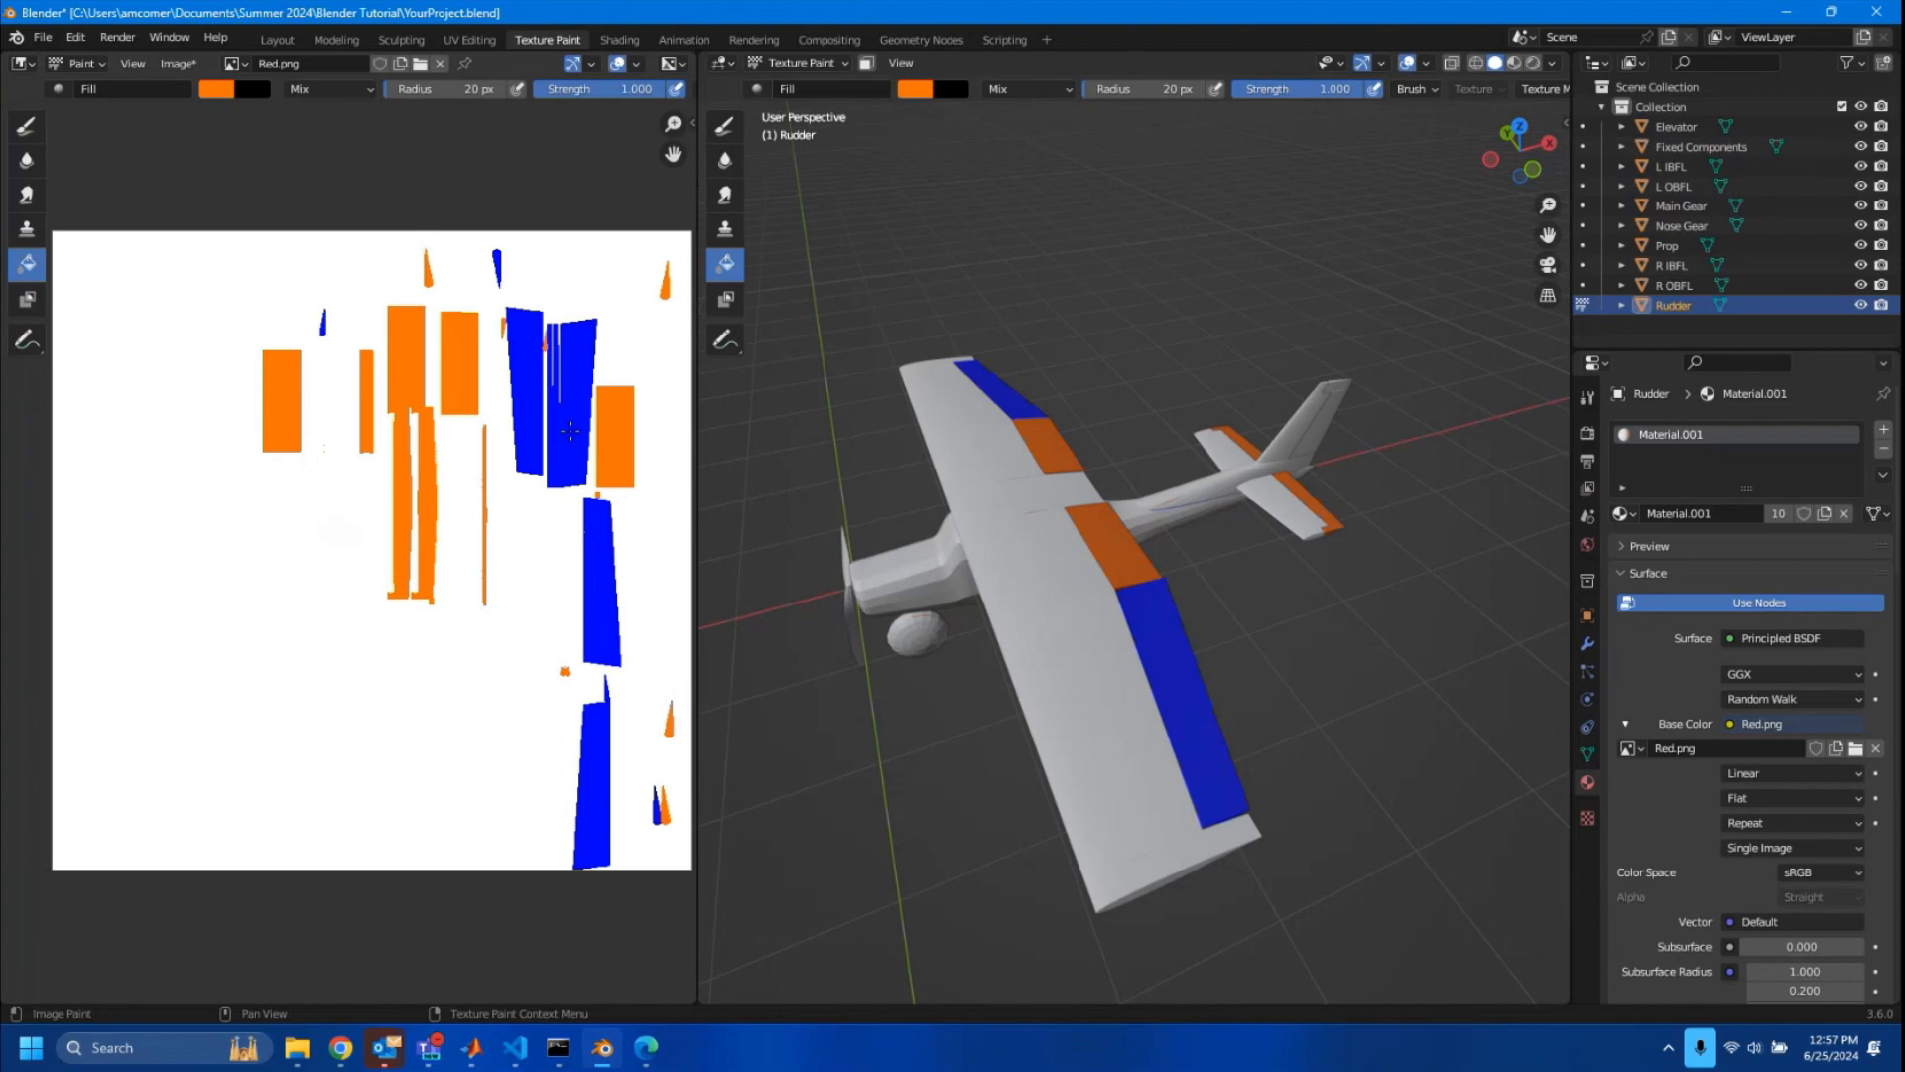
click(213, 92)
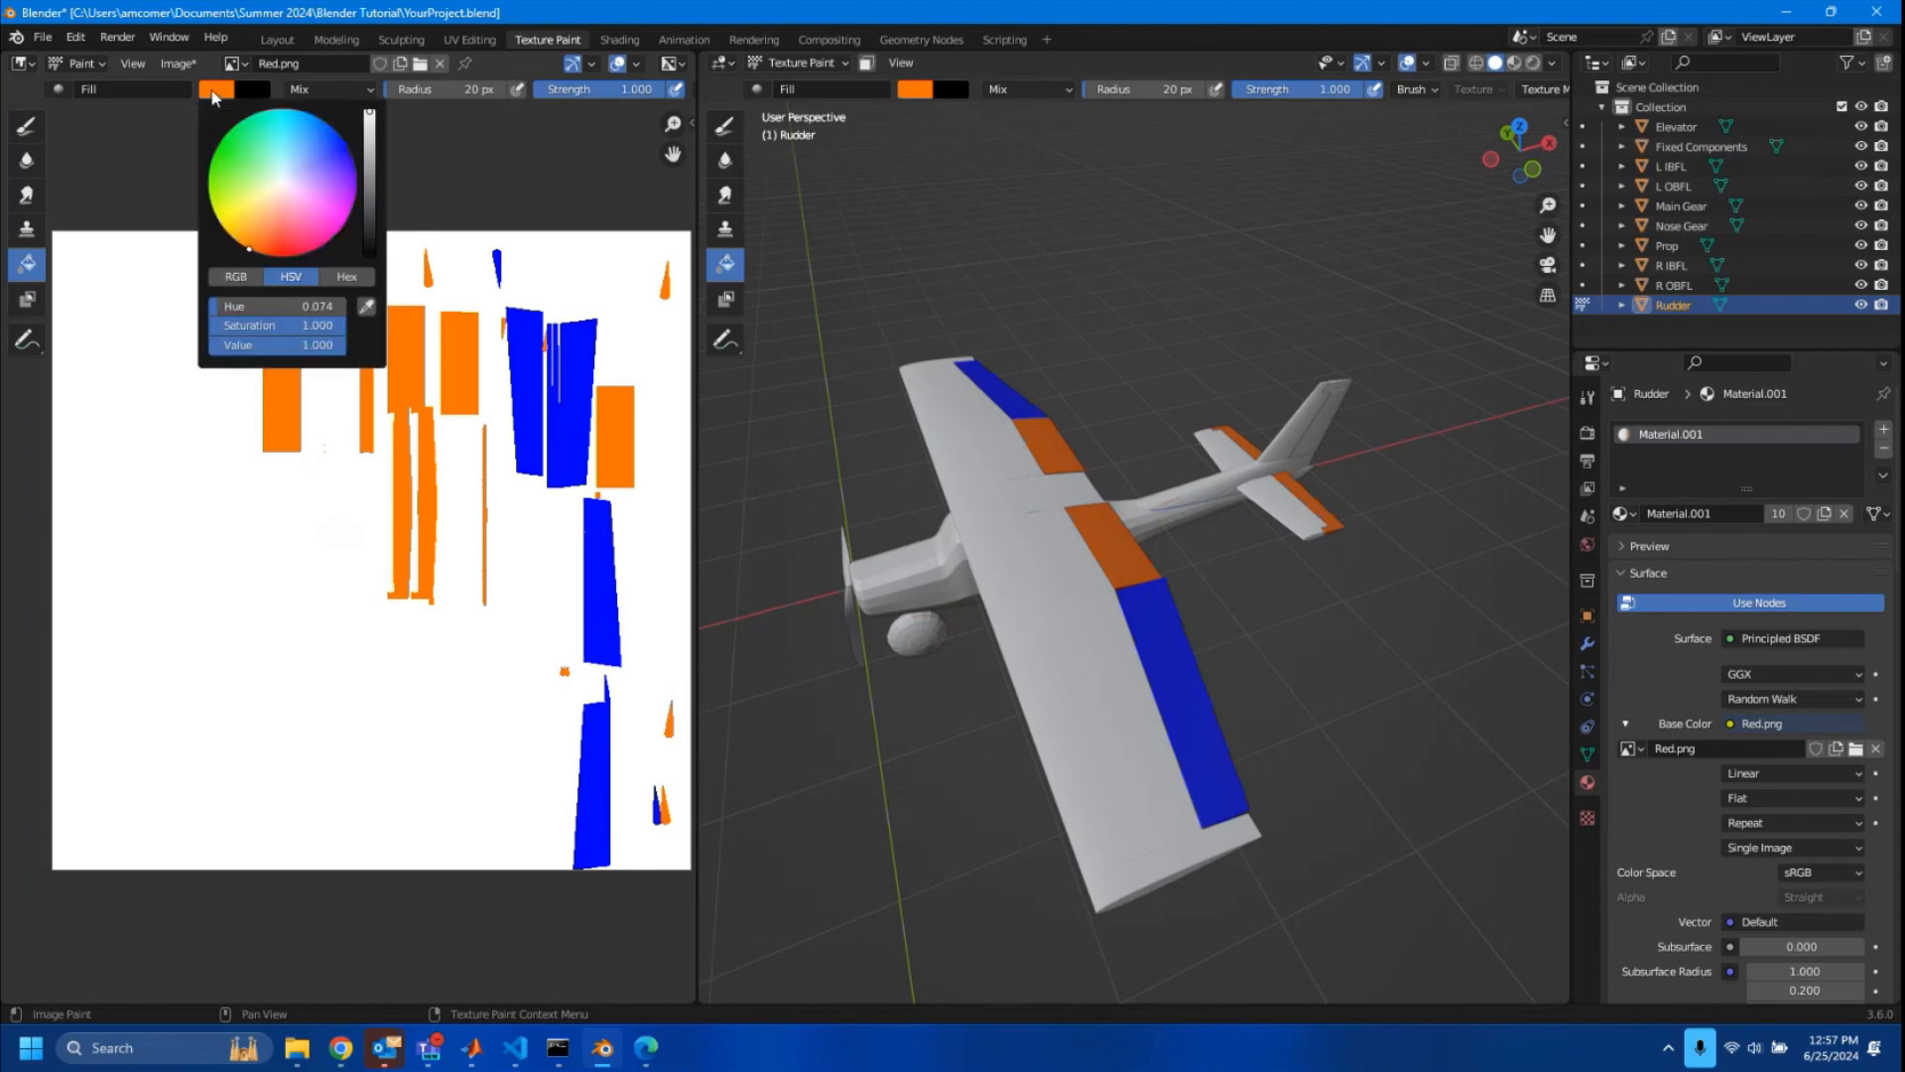
click(366, 310)
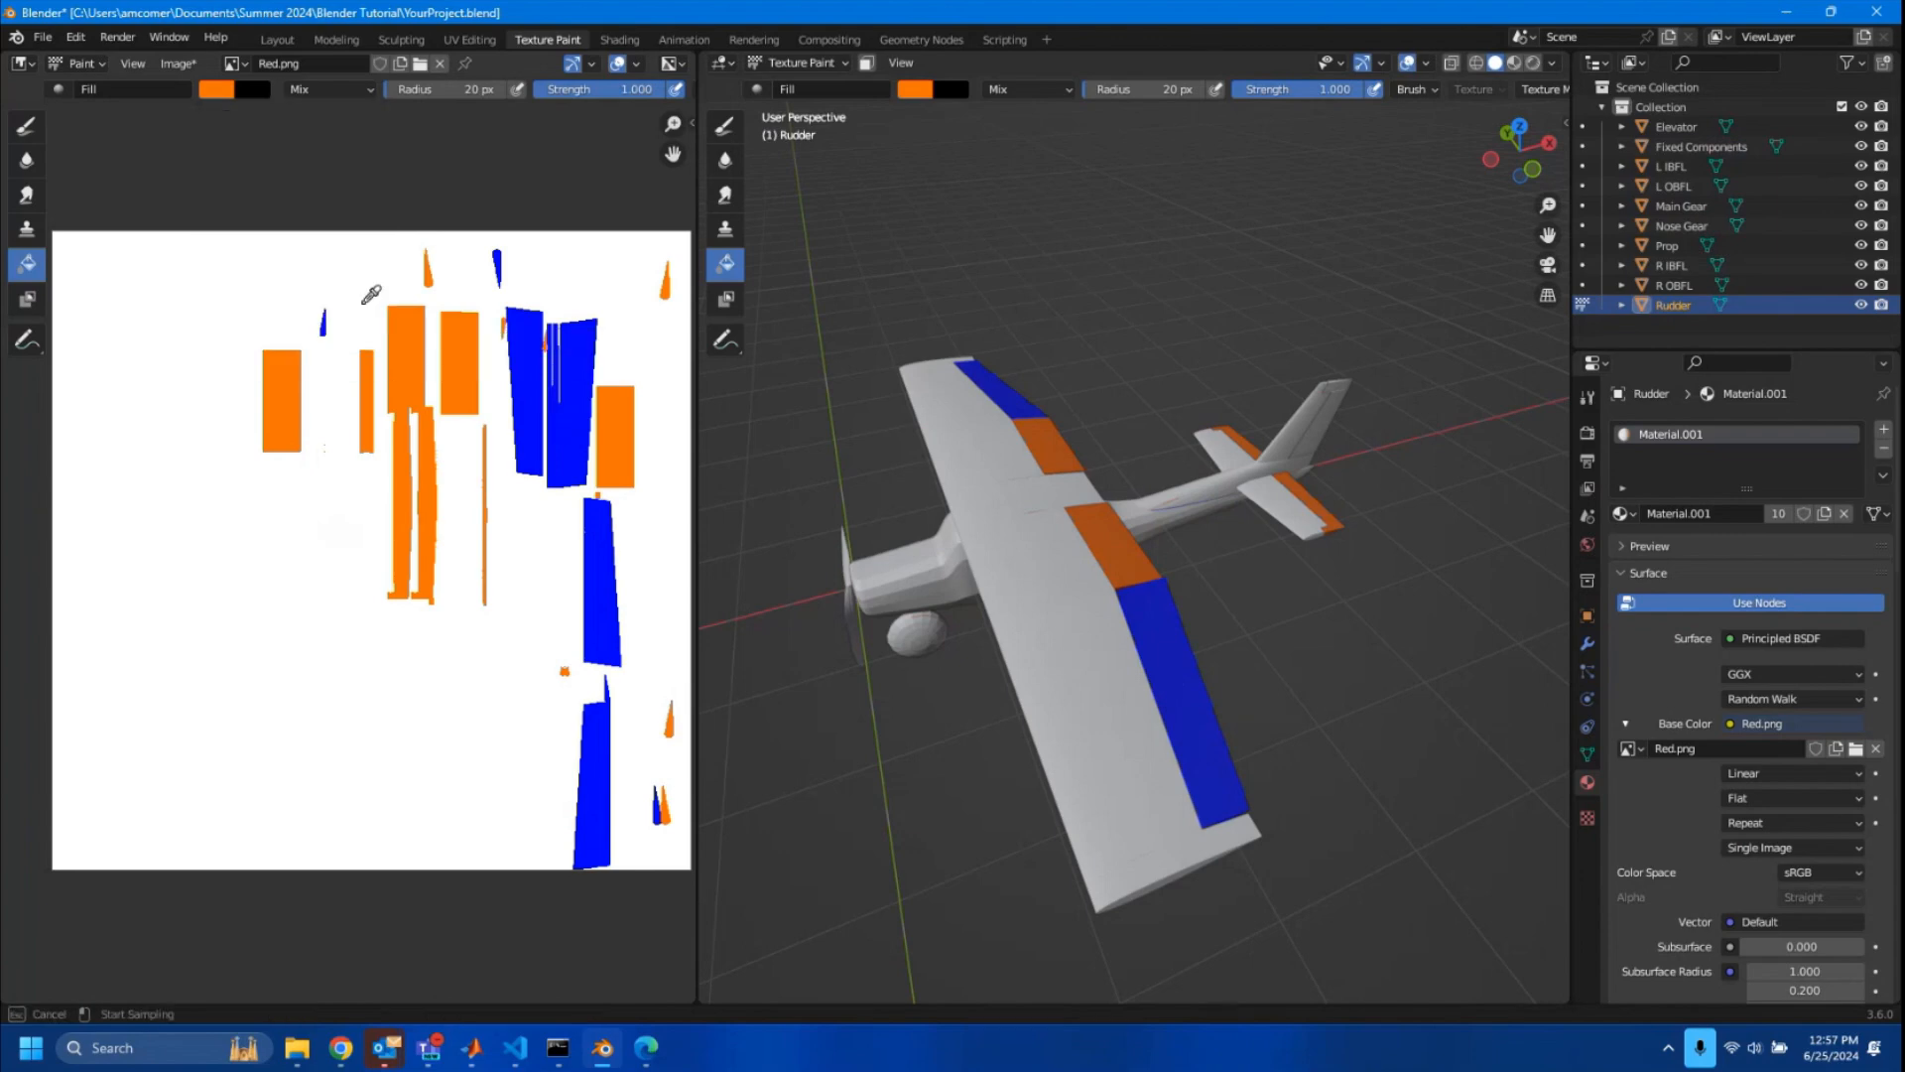
click(570, 391)
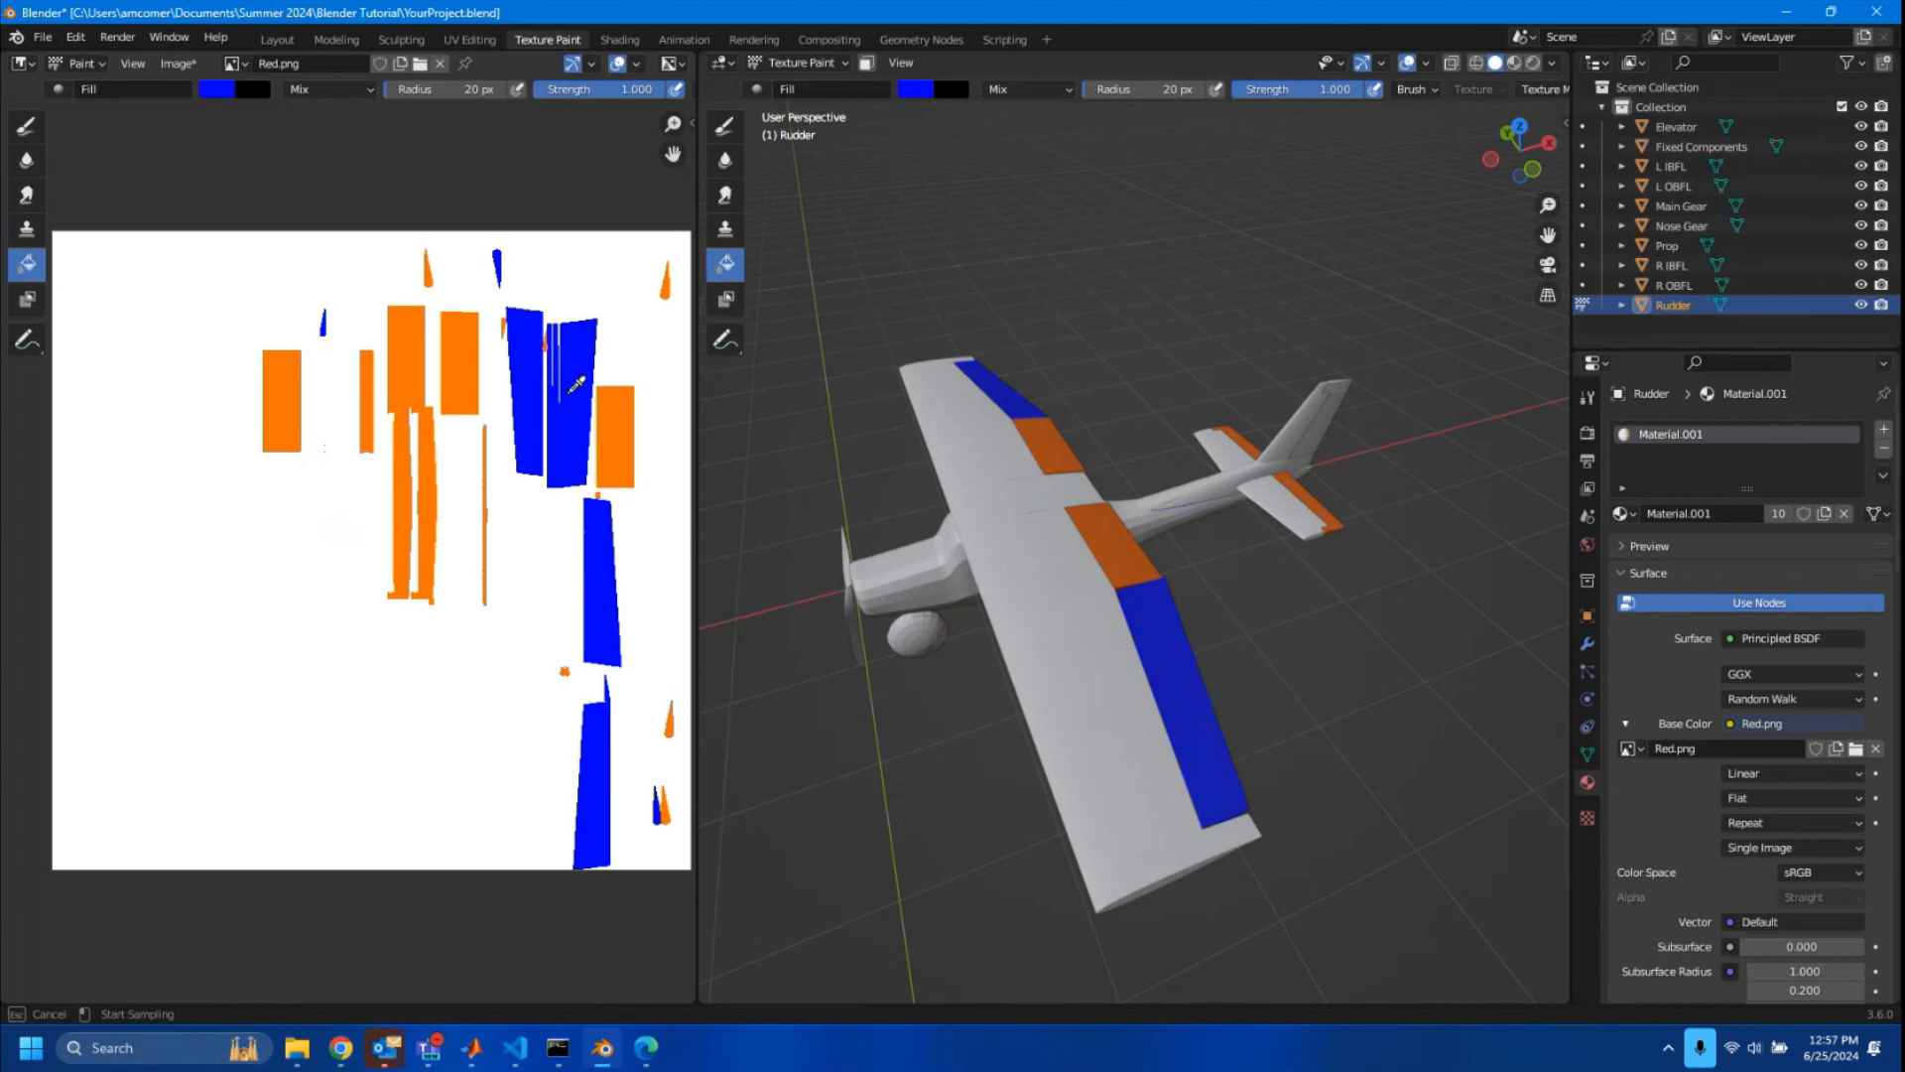
click(1321, 425)
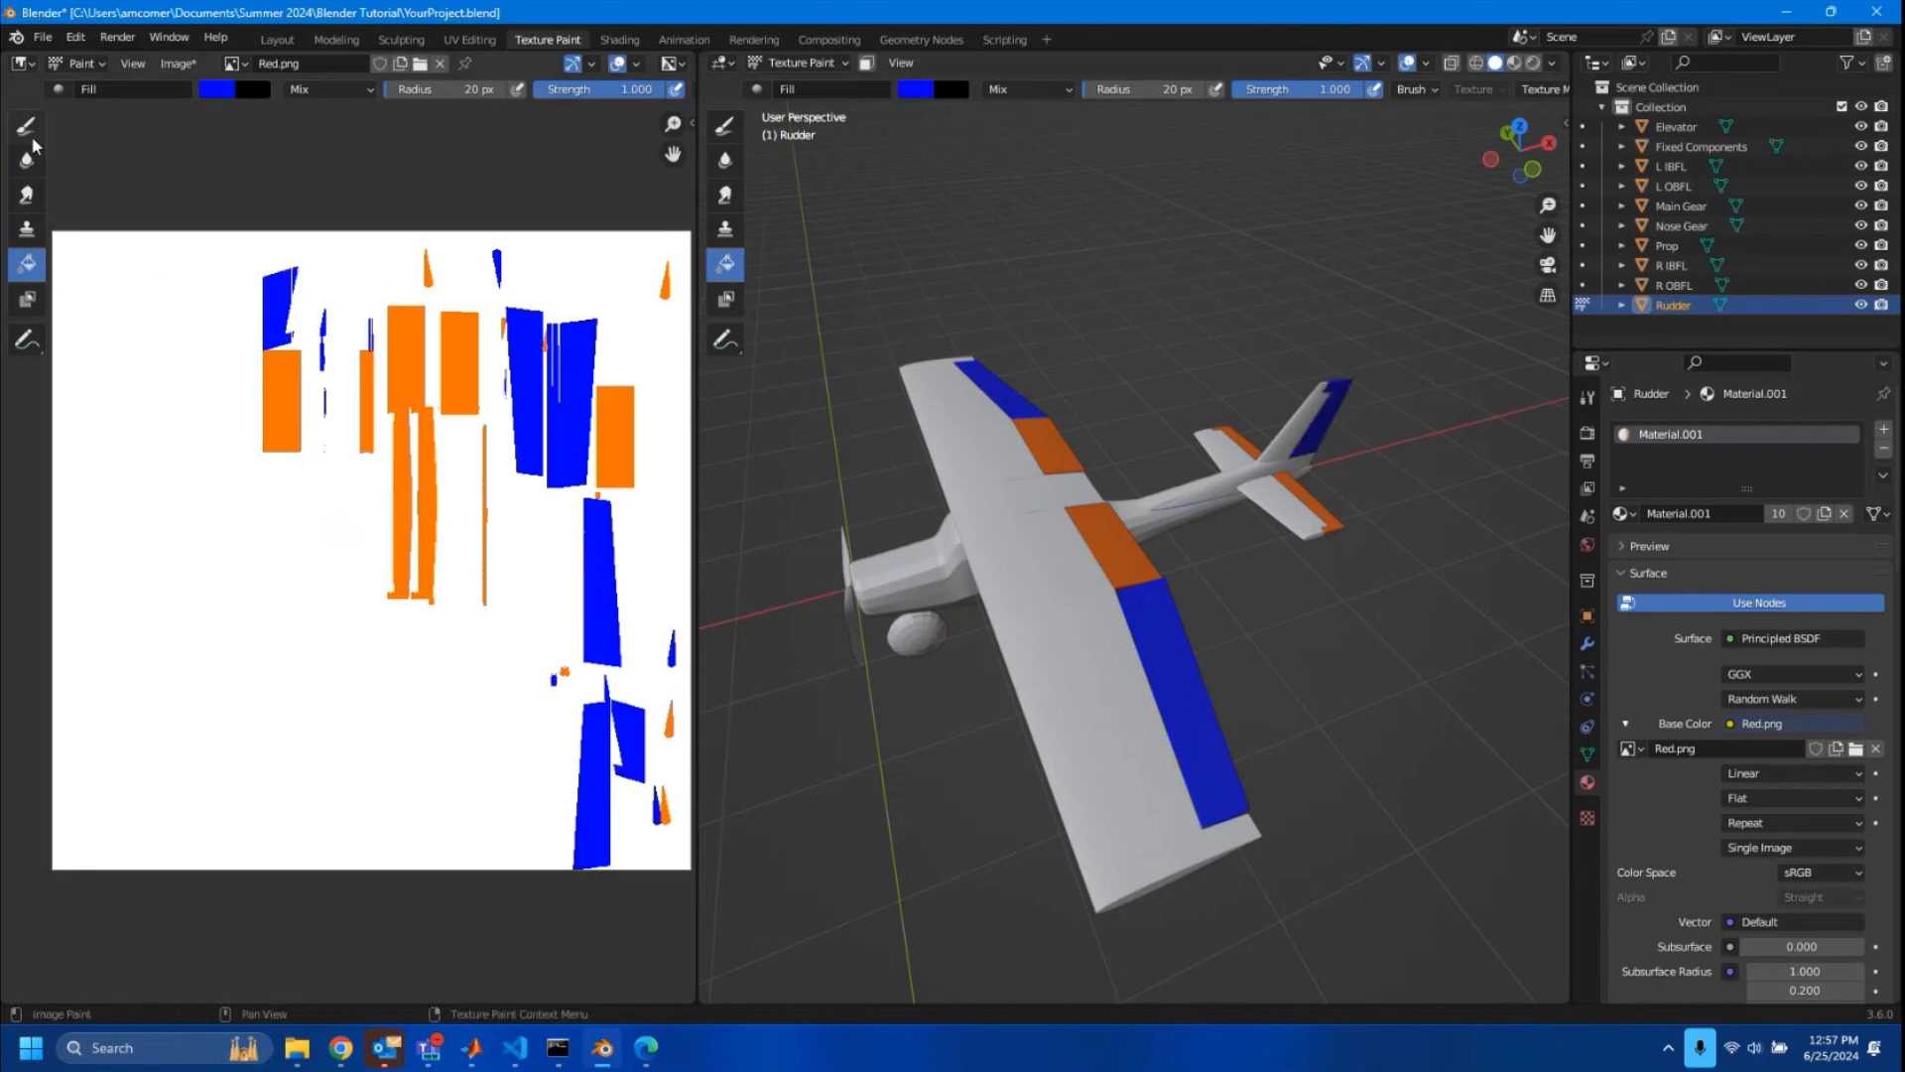
- Select the Prop in the Layout workspace, fill it black in Texture Paint and inspect its blades up close
middle_drag(938, 548, 962, 537)
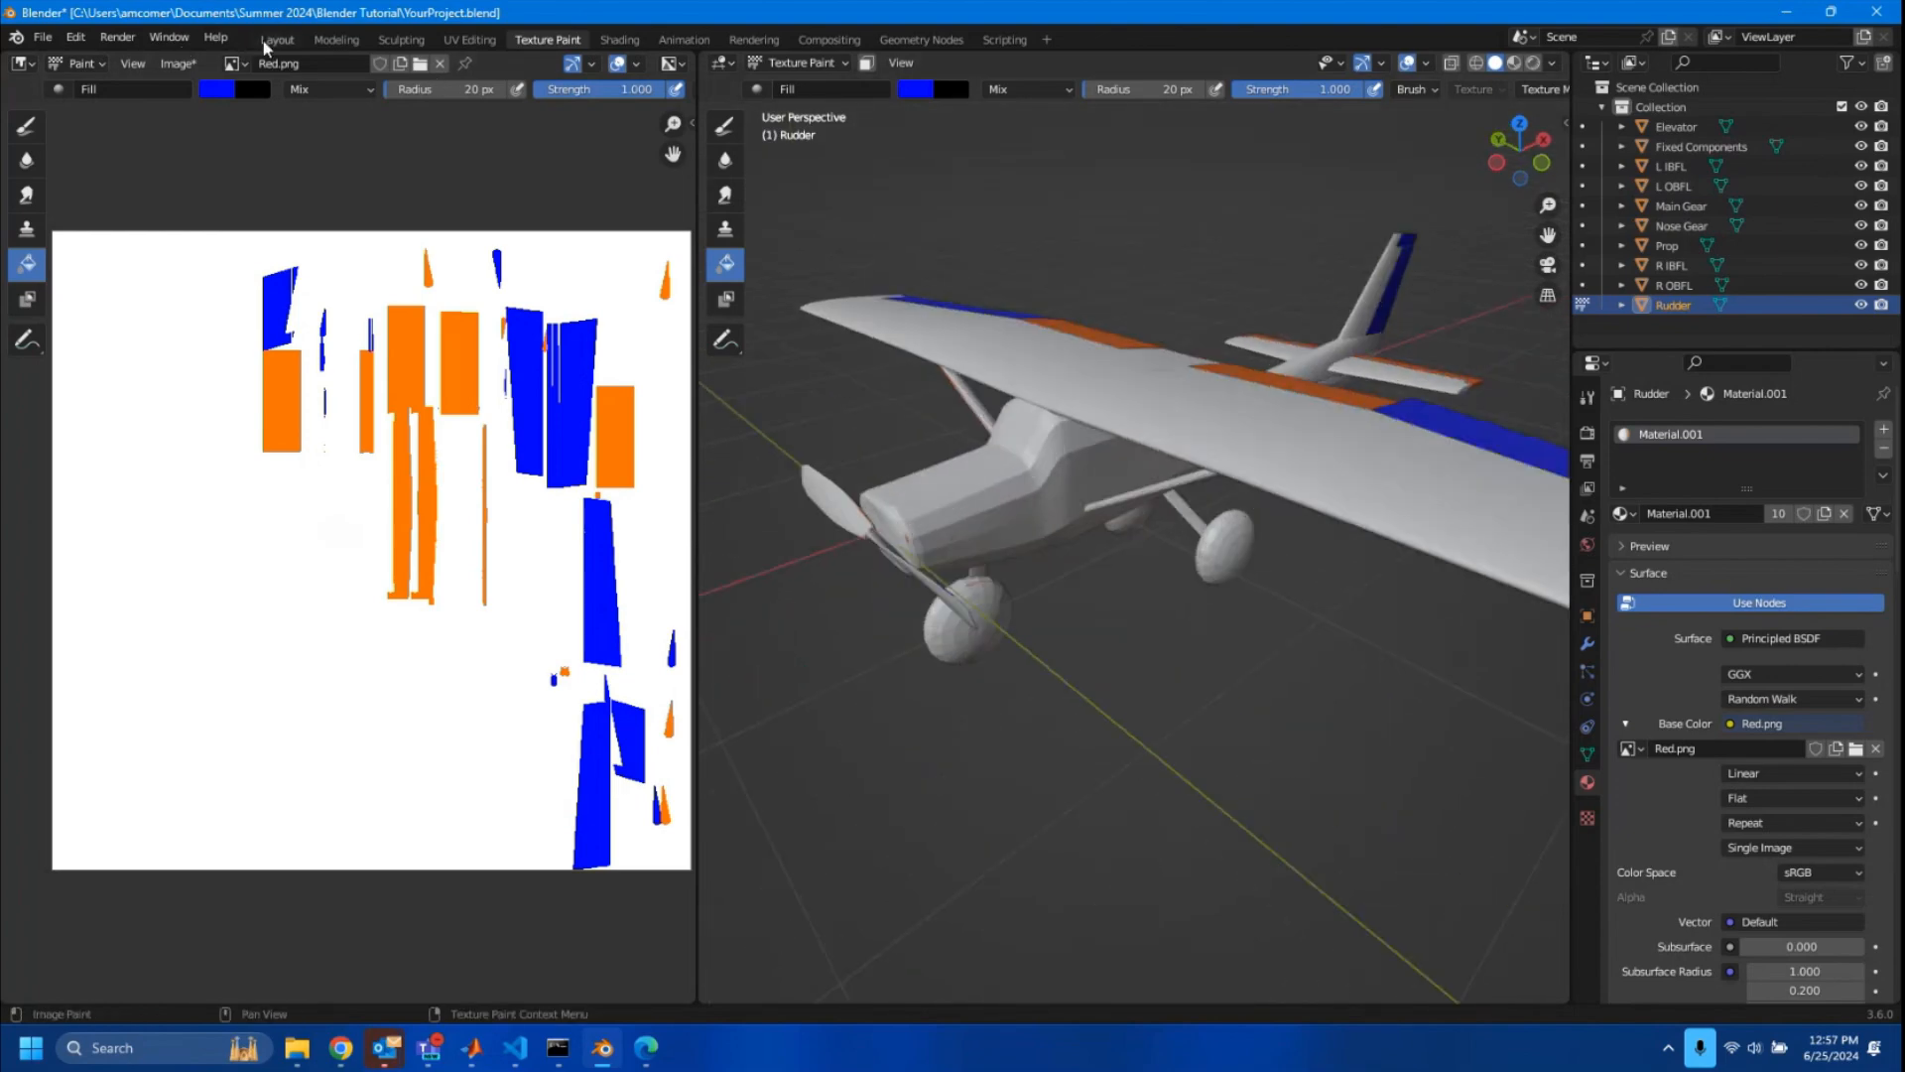
click(277, 39)
click(582, 438)
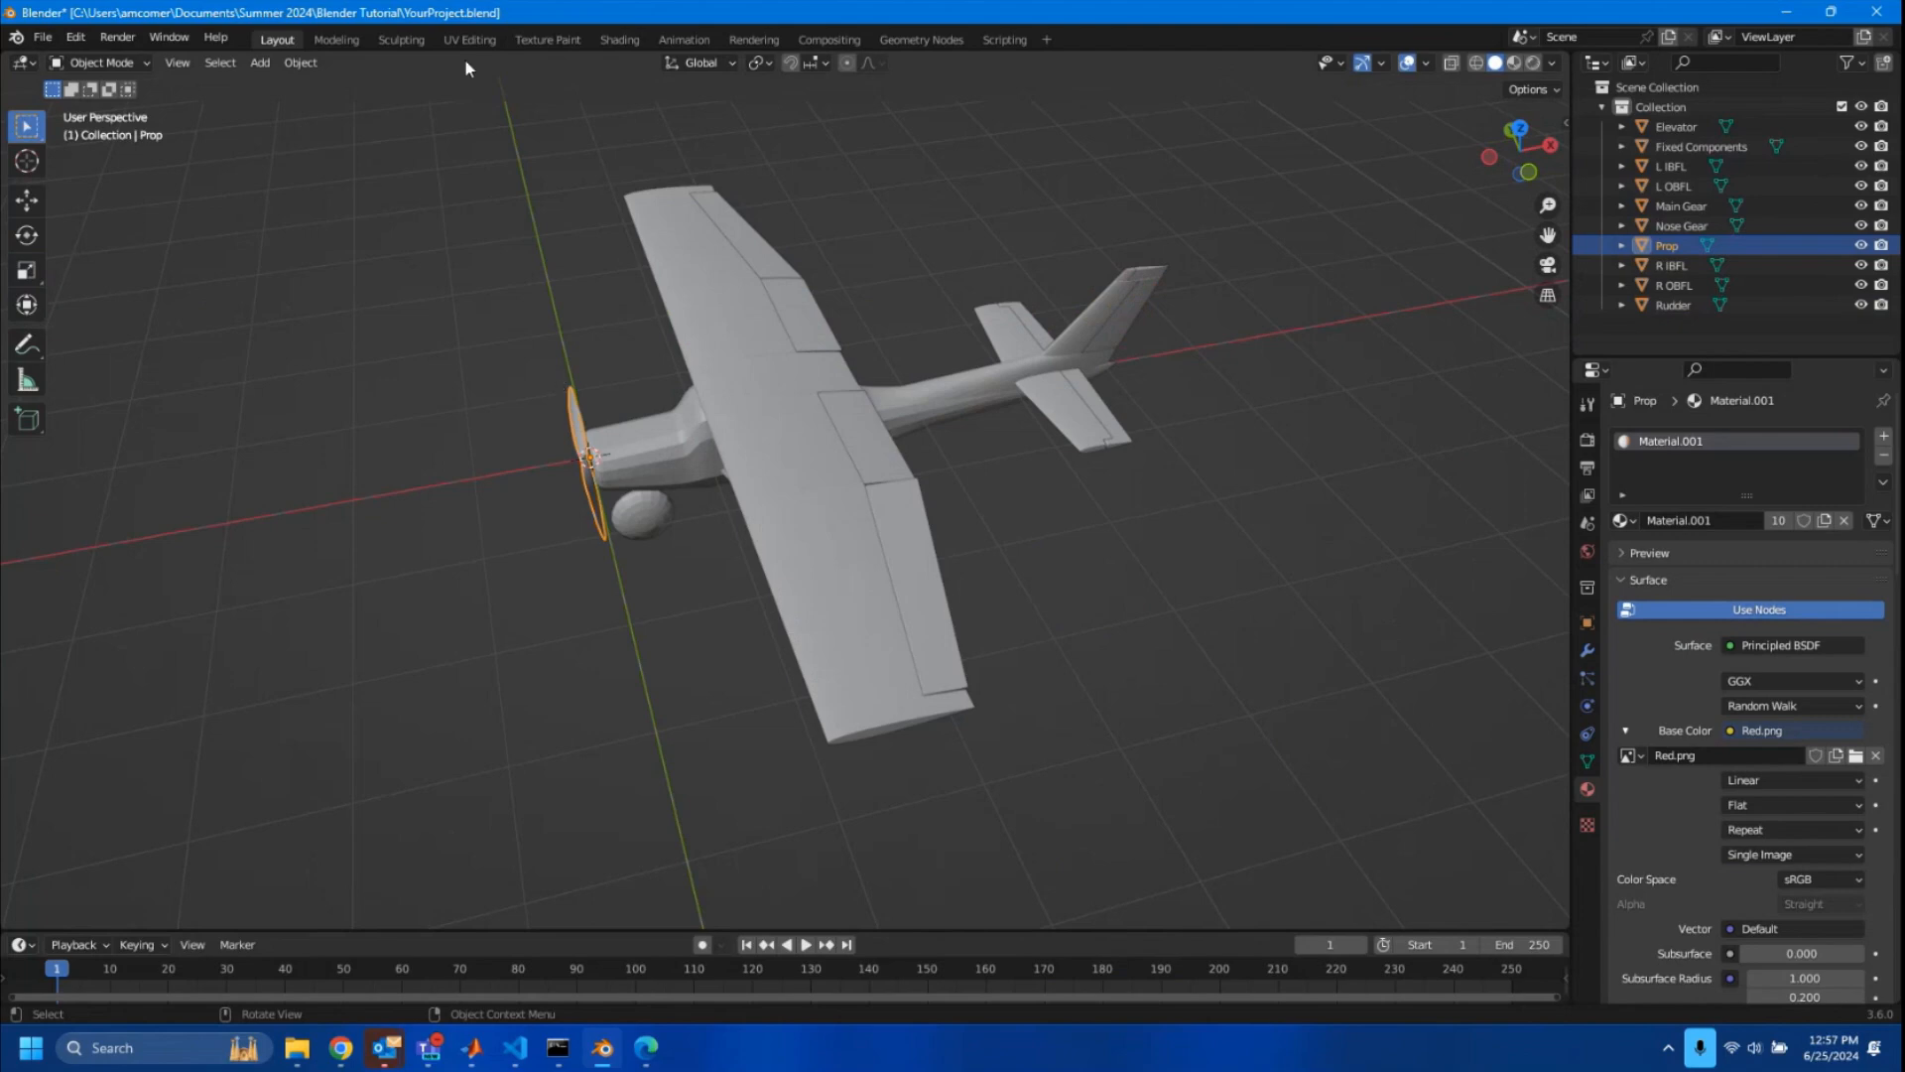
click(574, 41)
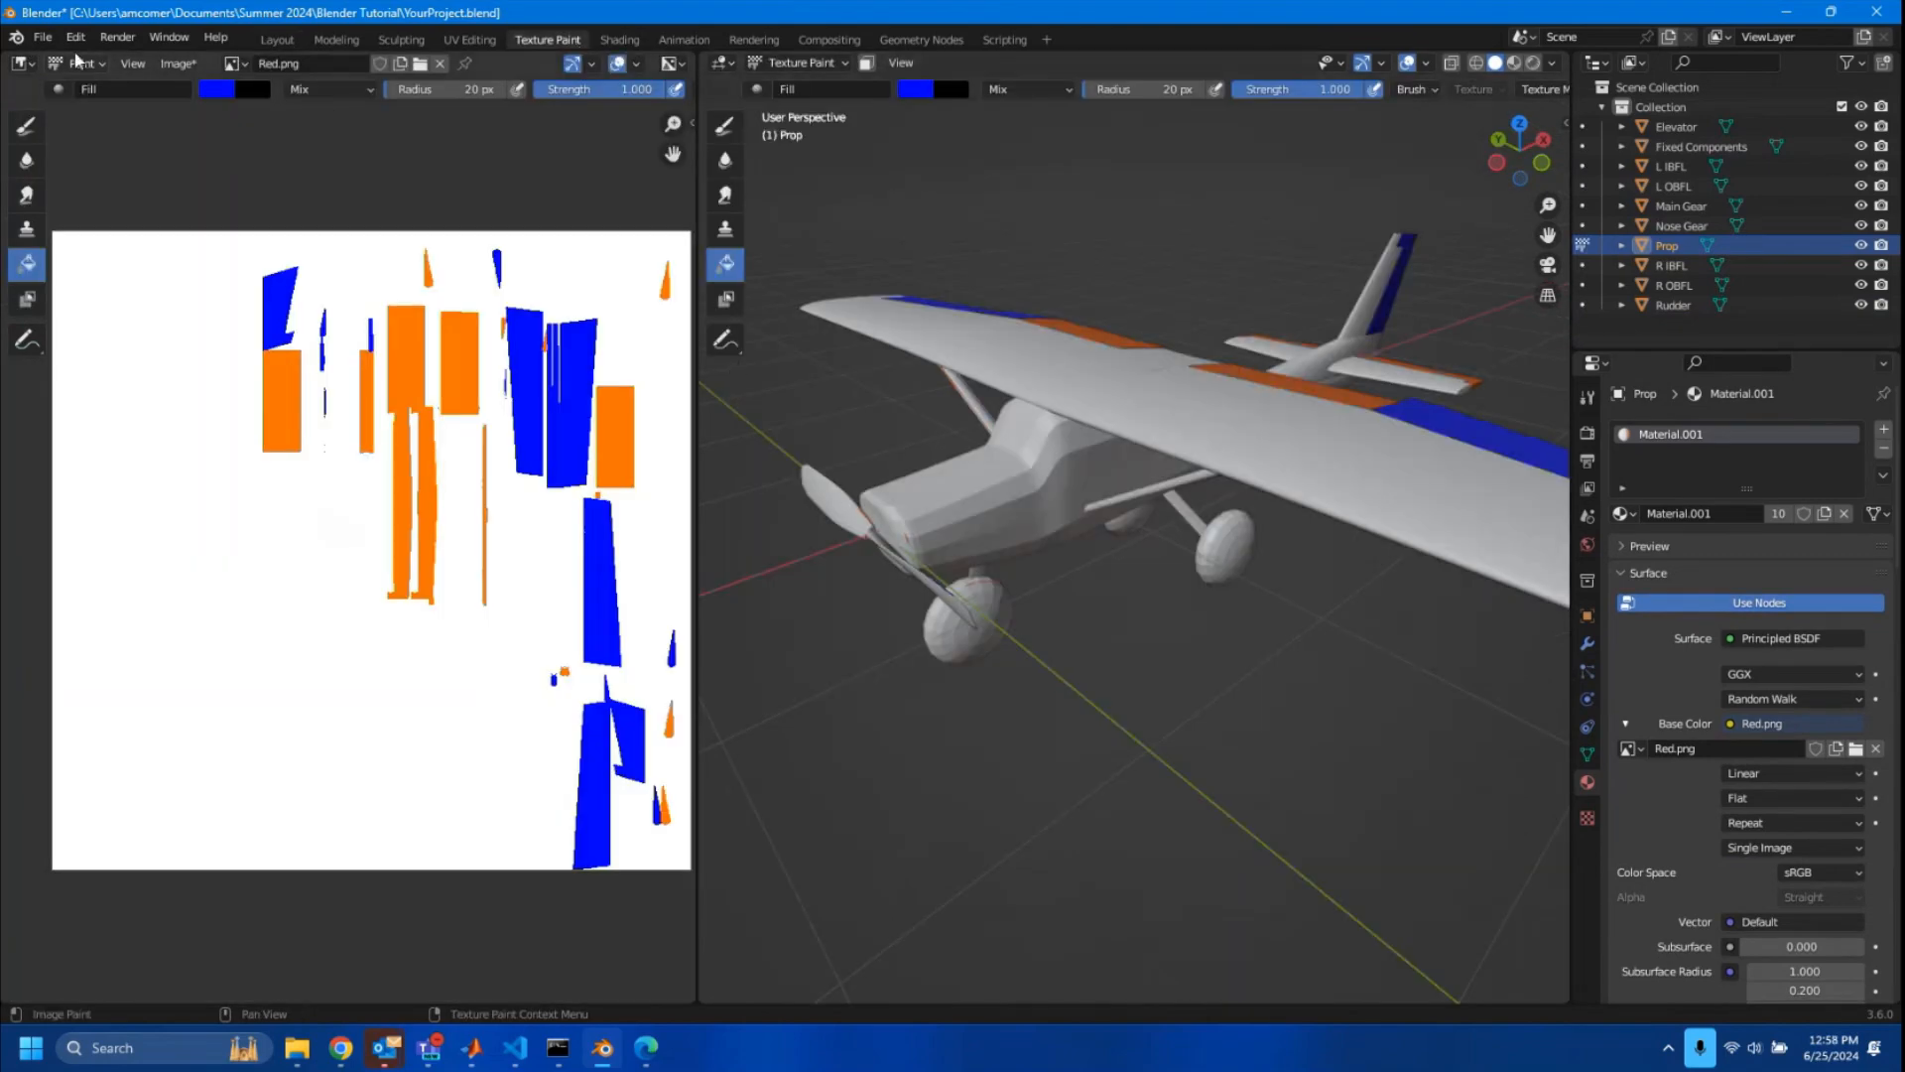
click(222, 91)
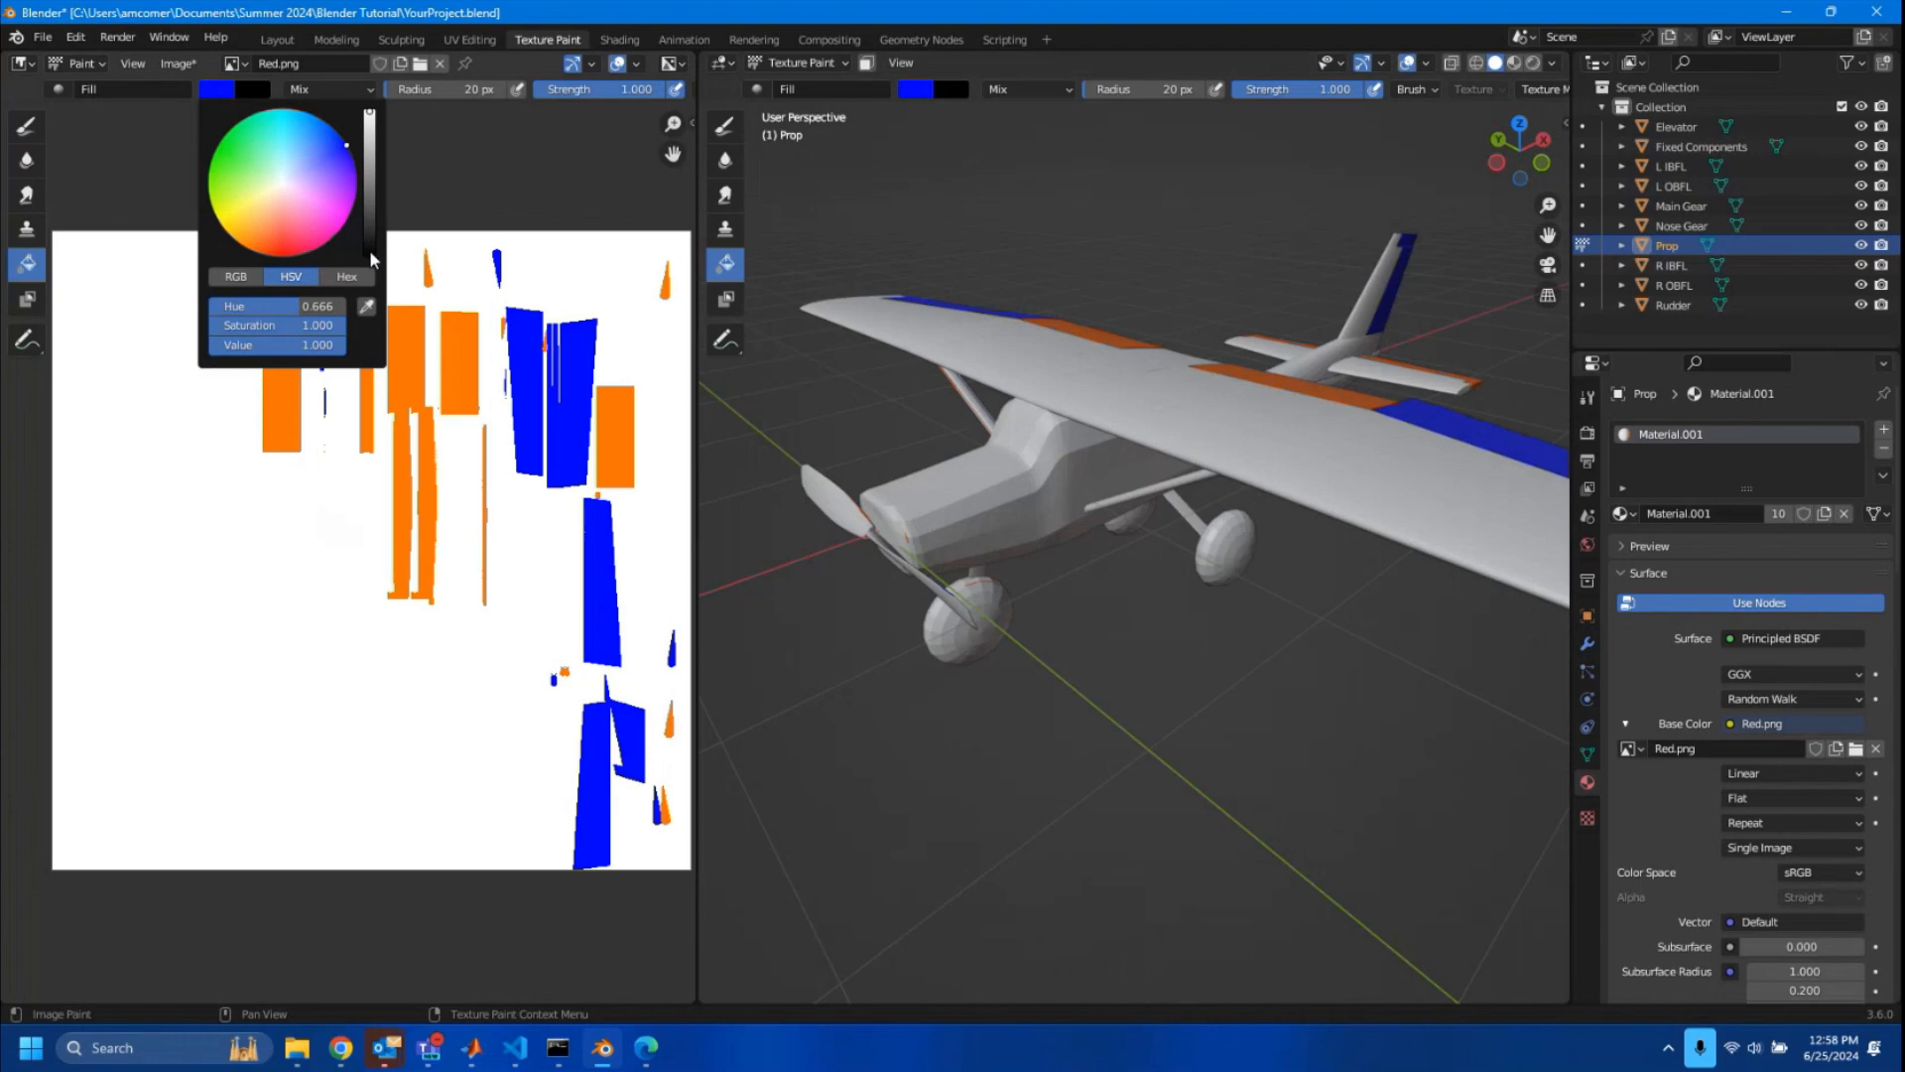
drag(369, 248, 369, 256)
click(816, 510)
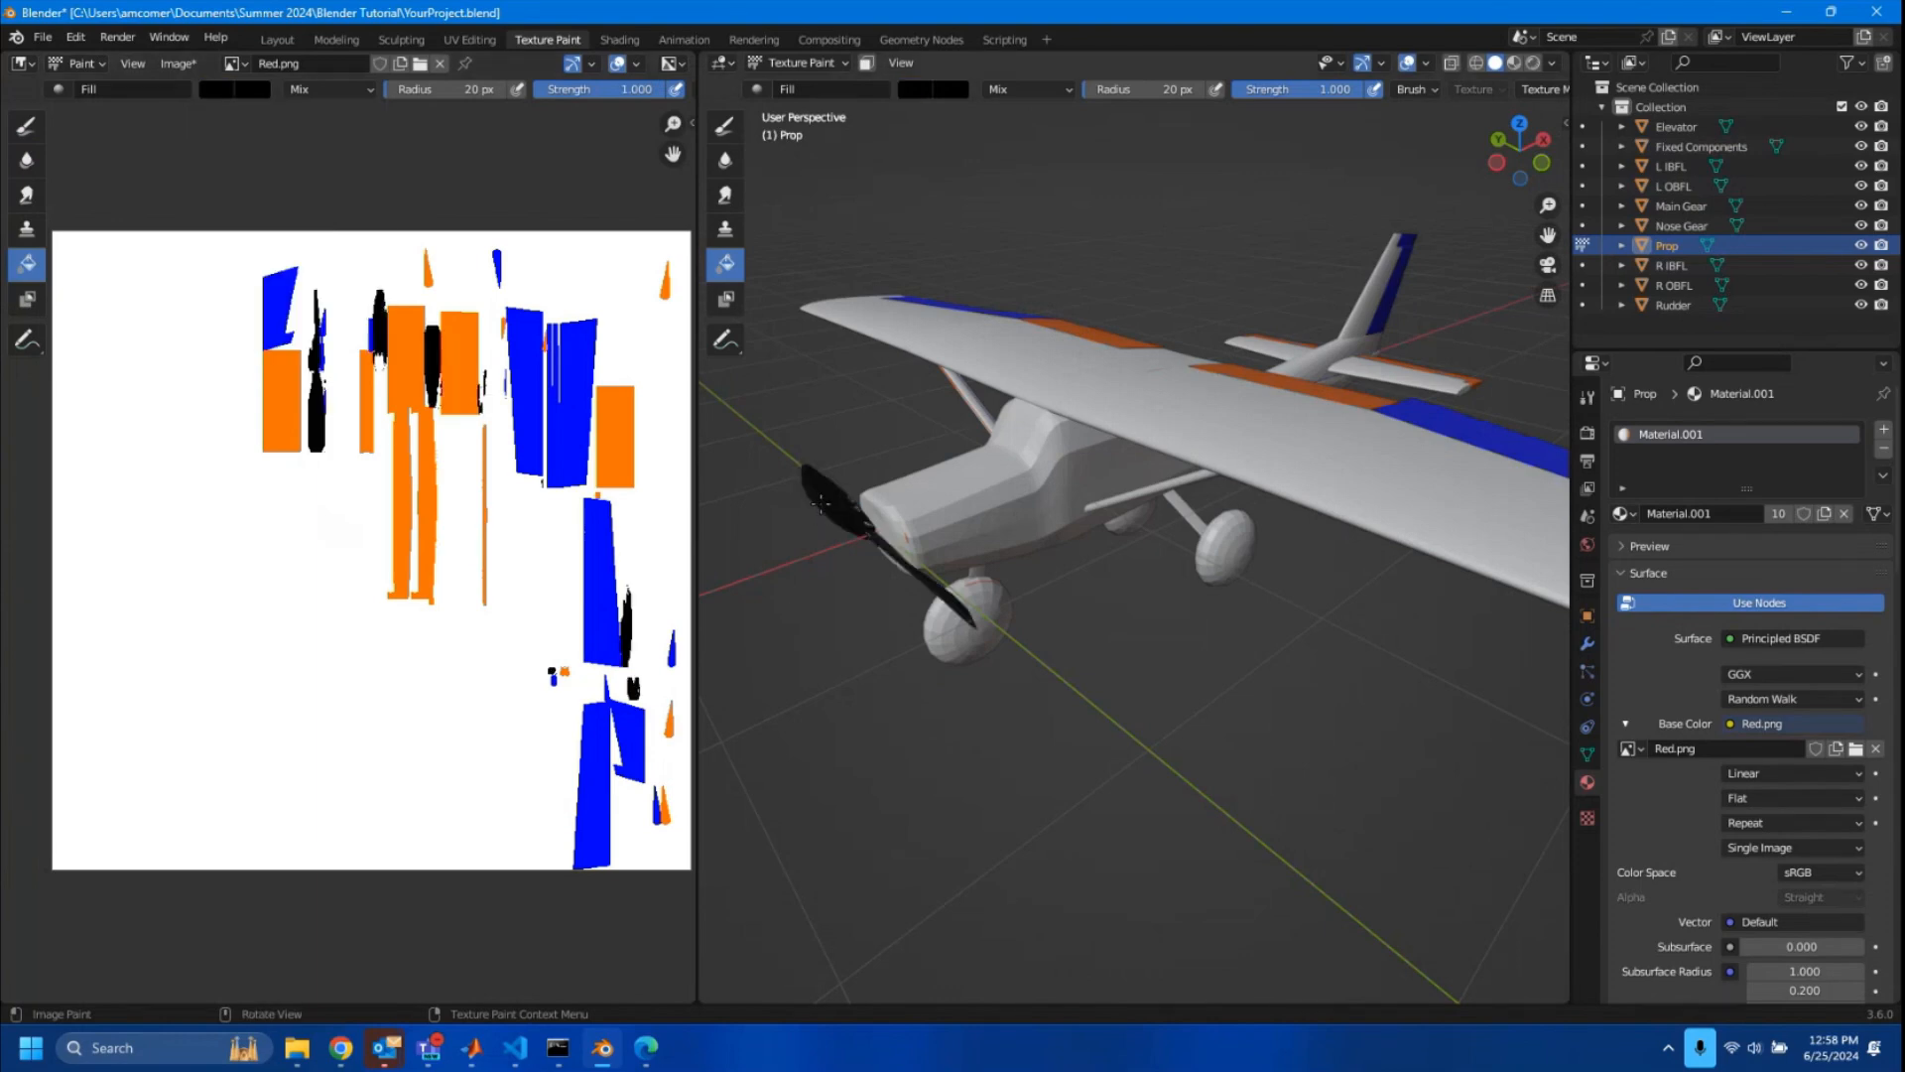
middle_drag(910, 629, 1131, 534)
scroll(1004, 666, up, 6)
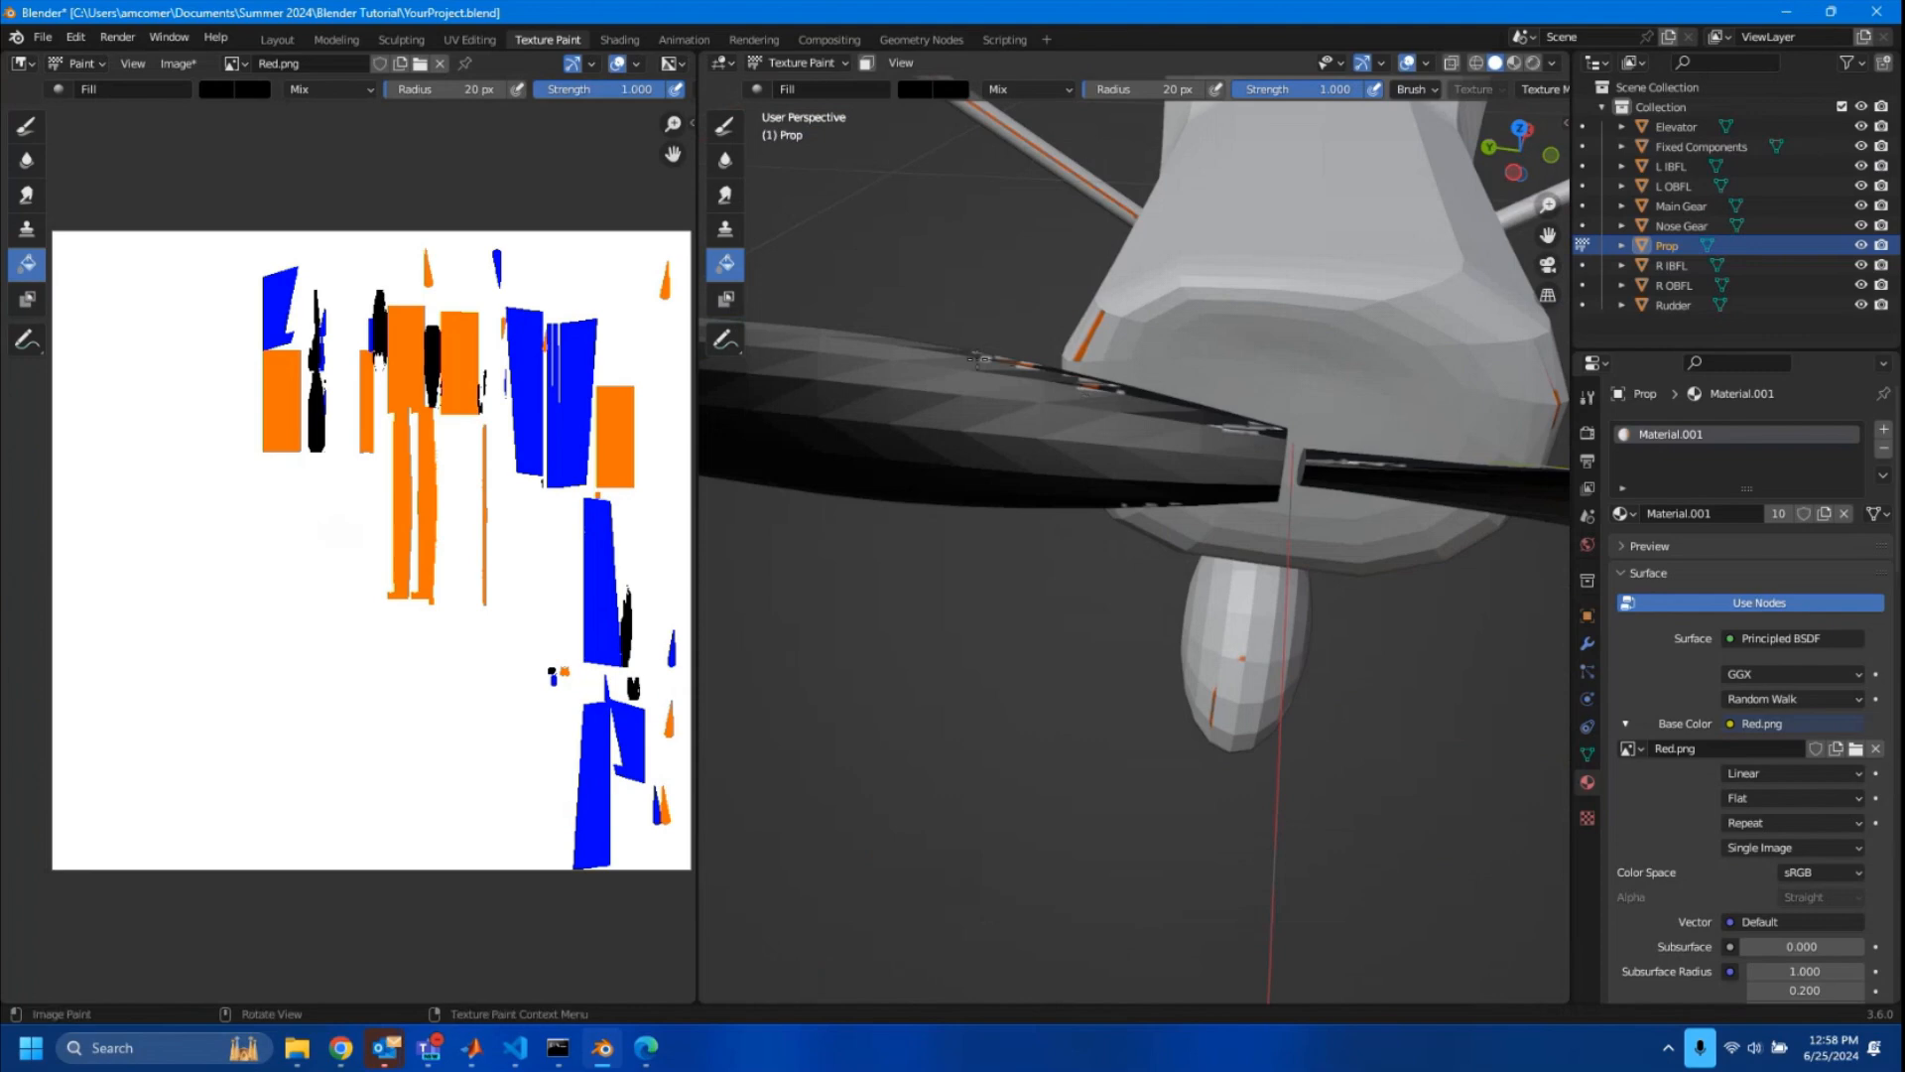
- Orbit around the painted propeller and review the UV unwrapping options for the Prop in the UV Editing workspace
middle_drag(1288, 454, 1281, 443)
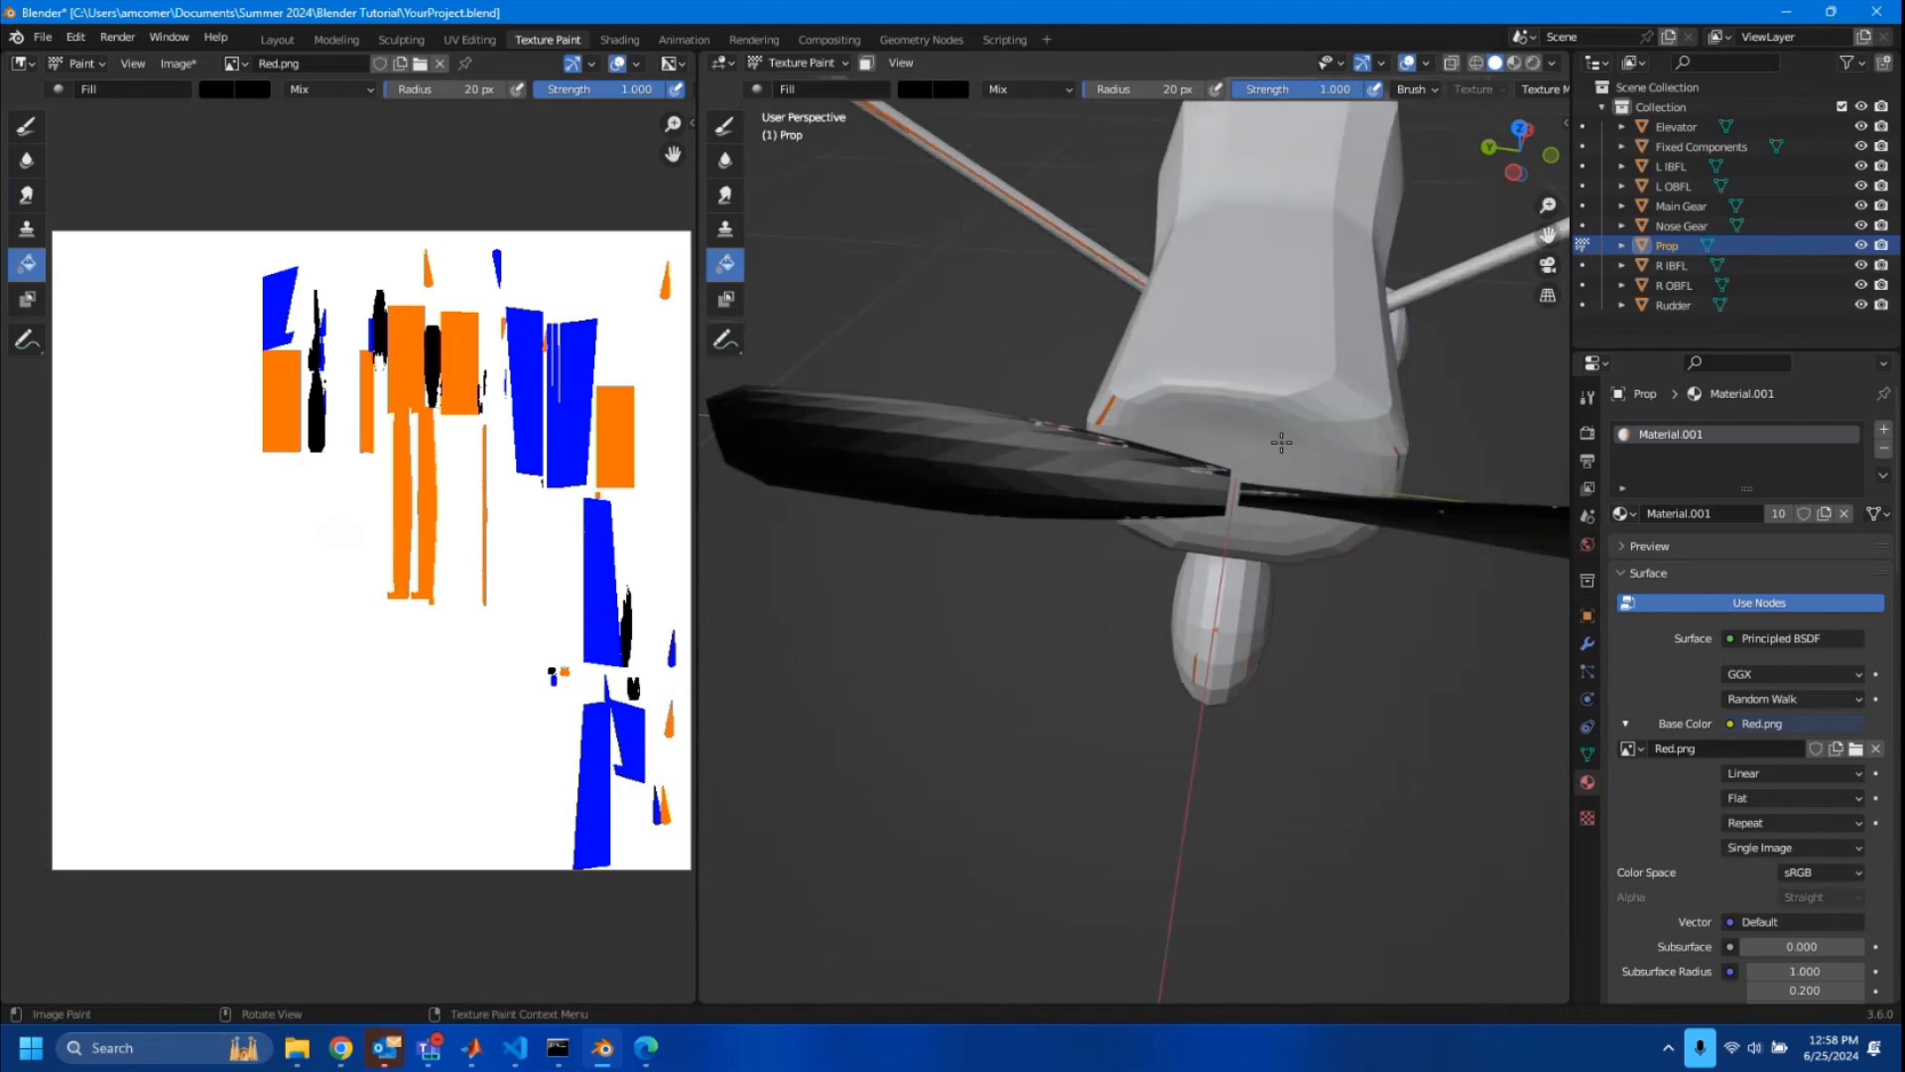
mouse_move(1136, 487)
middle_down()
mouse_move(1122, 440)
mouse_move(1086, 485)
mouse_move(1284, 388)
mouse_move(1227, 434)
mouse_move(1277, 459)
mouse_move(1262, 410)
mouse_move(1290, 383)
mouse_move(1373, 469)
mouse_move(967, 250)
middle_up()
scroll(1227, 434, up, 5)
scroll(1262, 355, down, 5)
middle_drag(1147, 356, 975, 413)
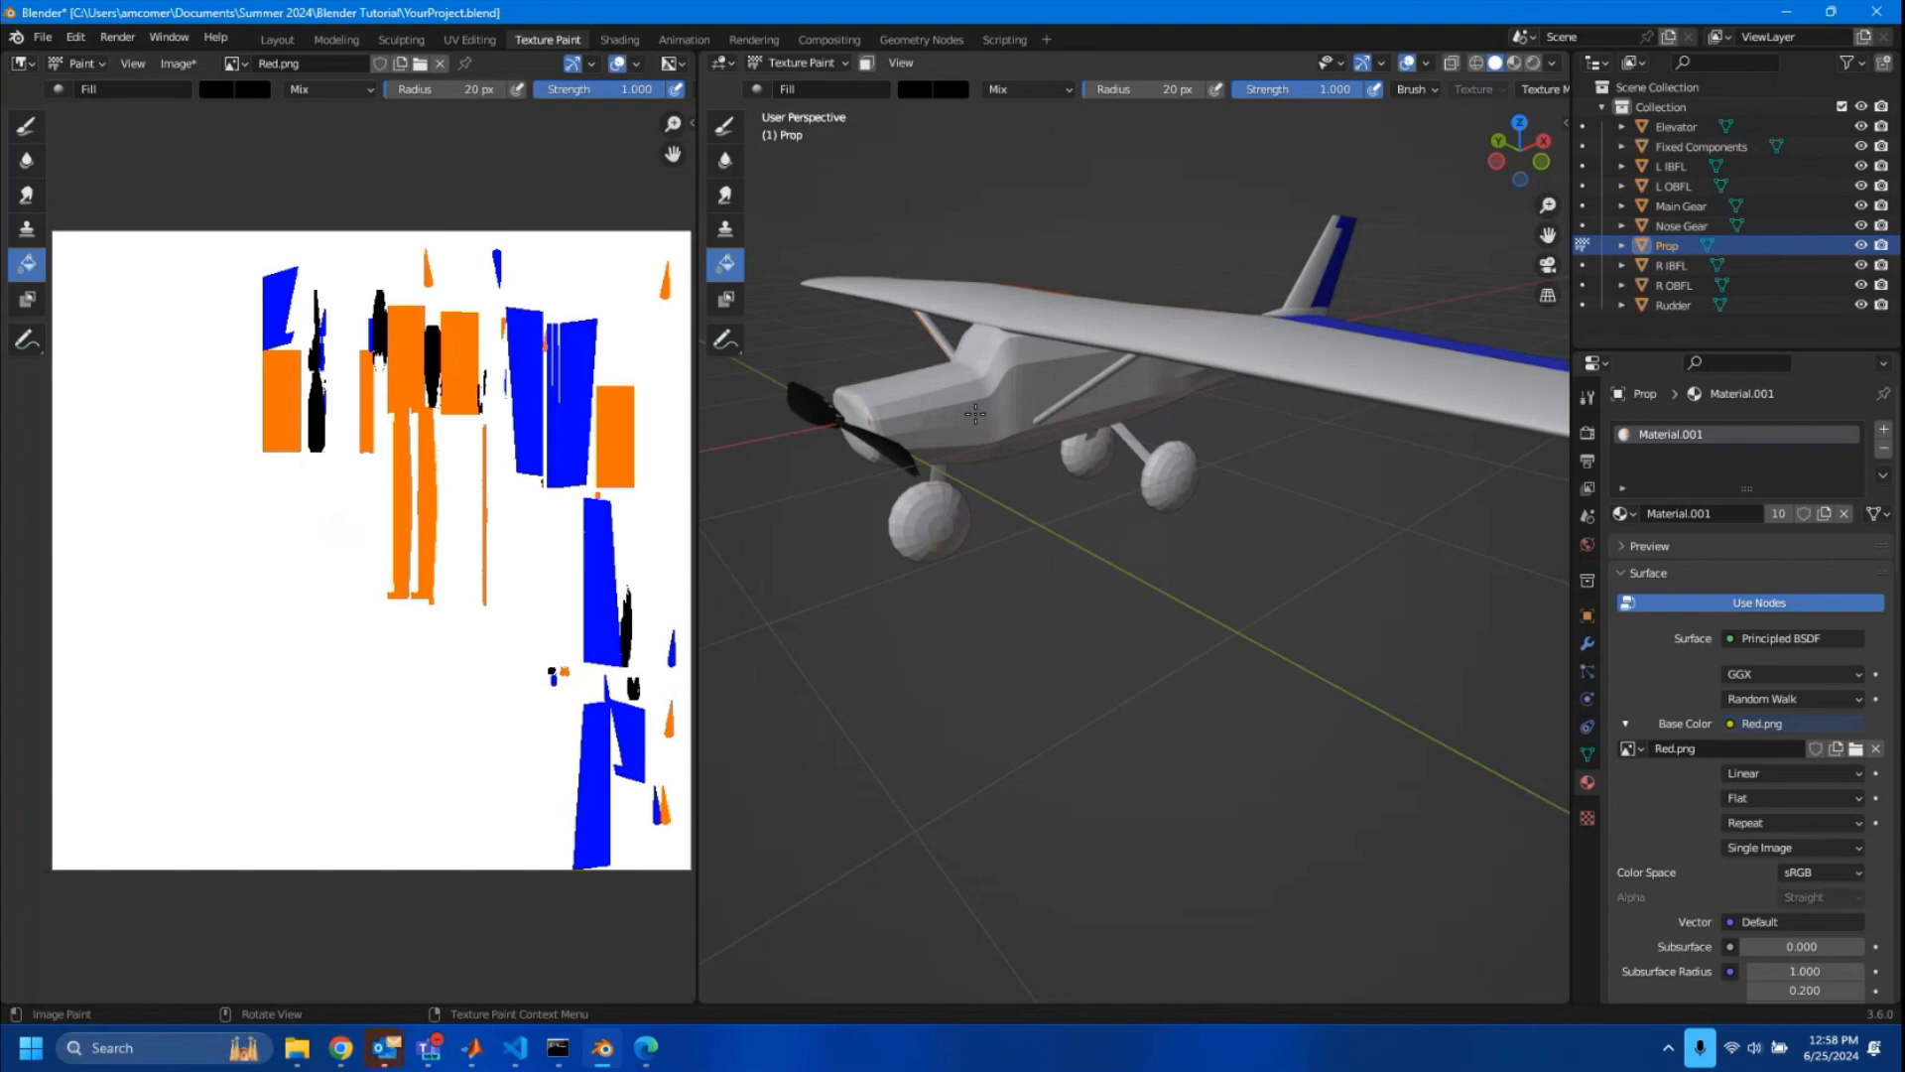
click(460, 41)
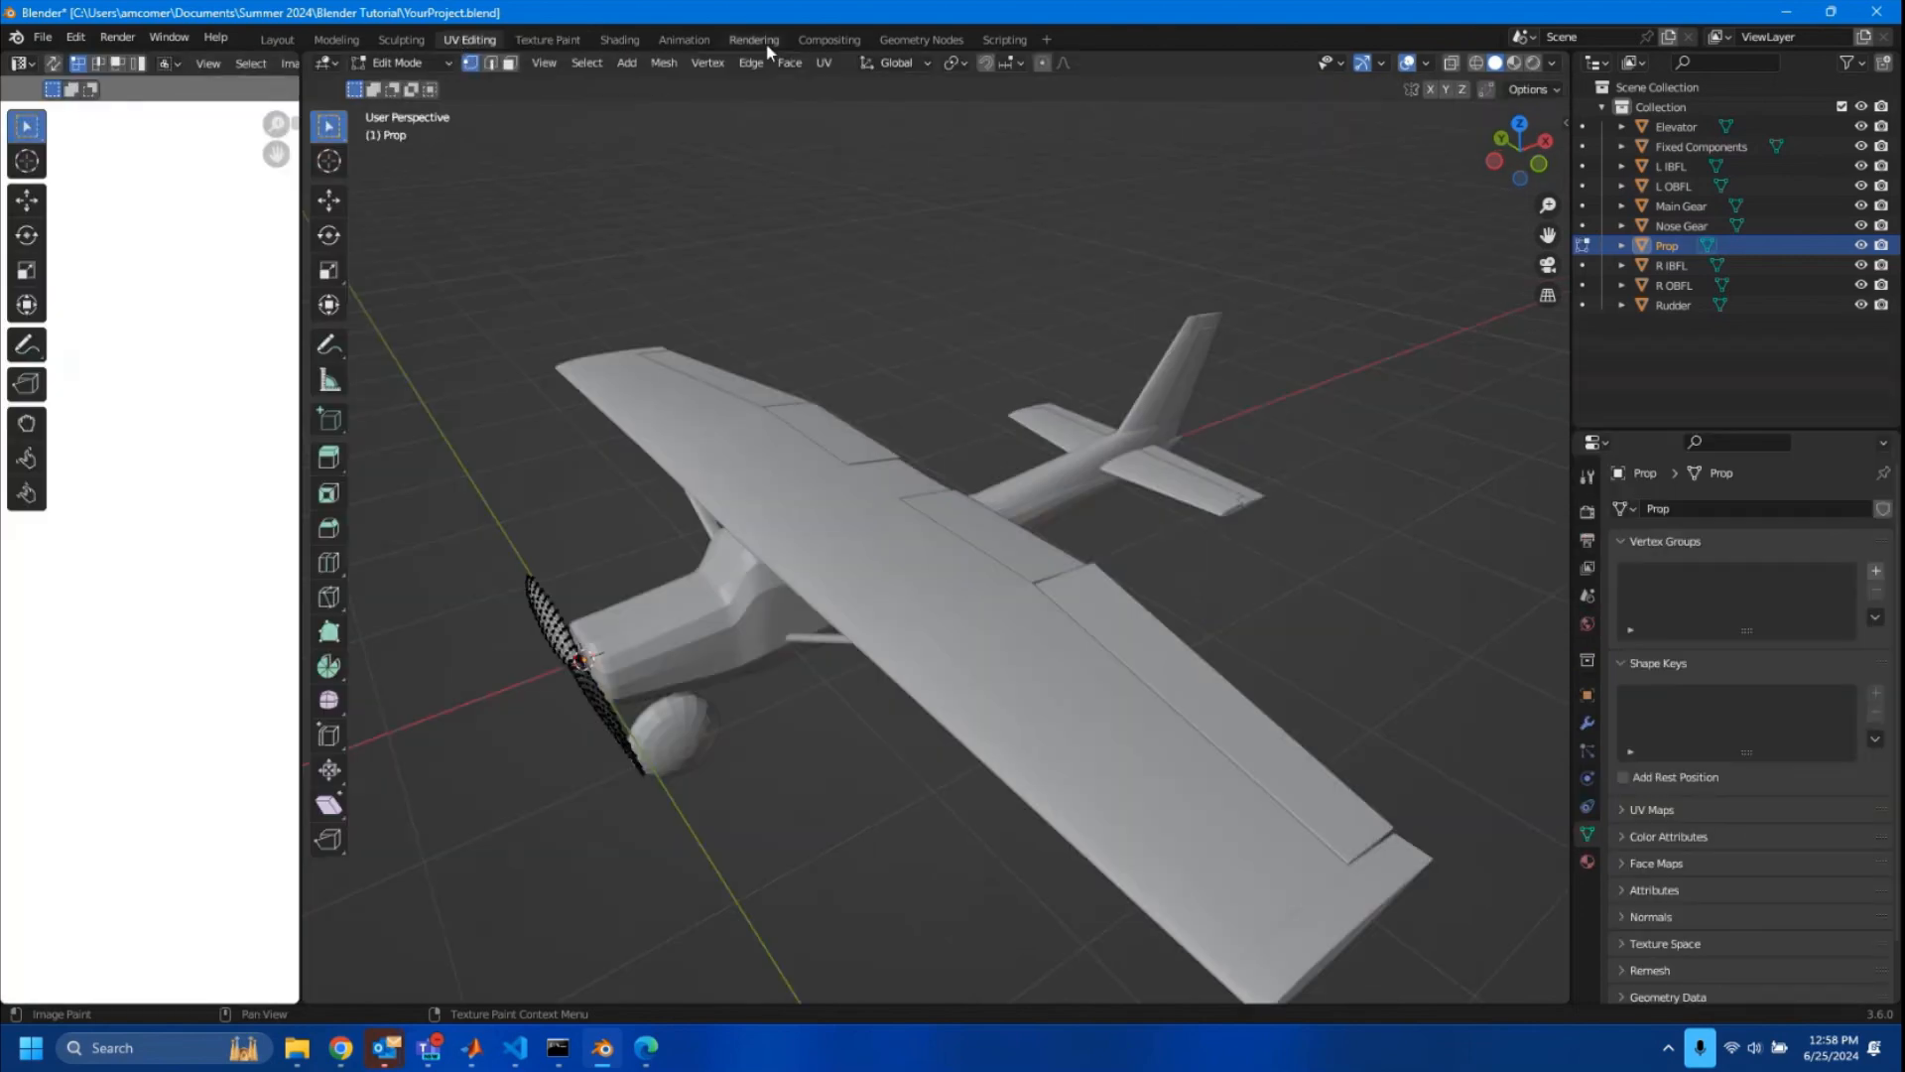
click(833, 63)
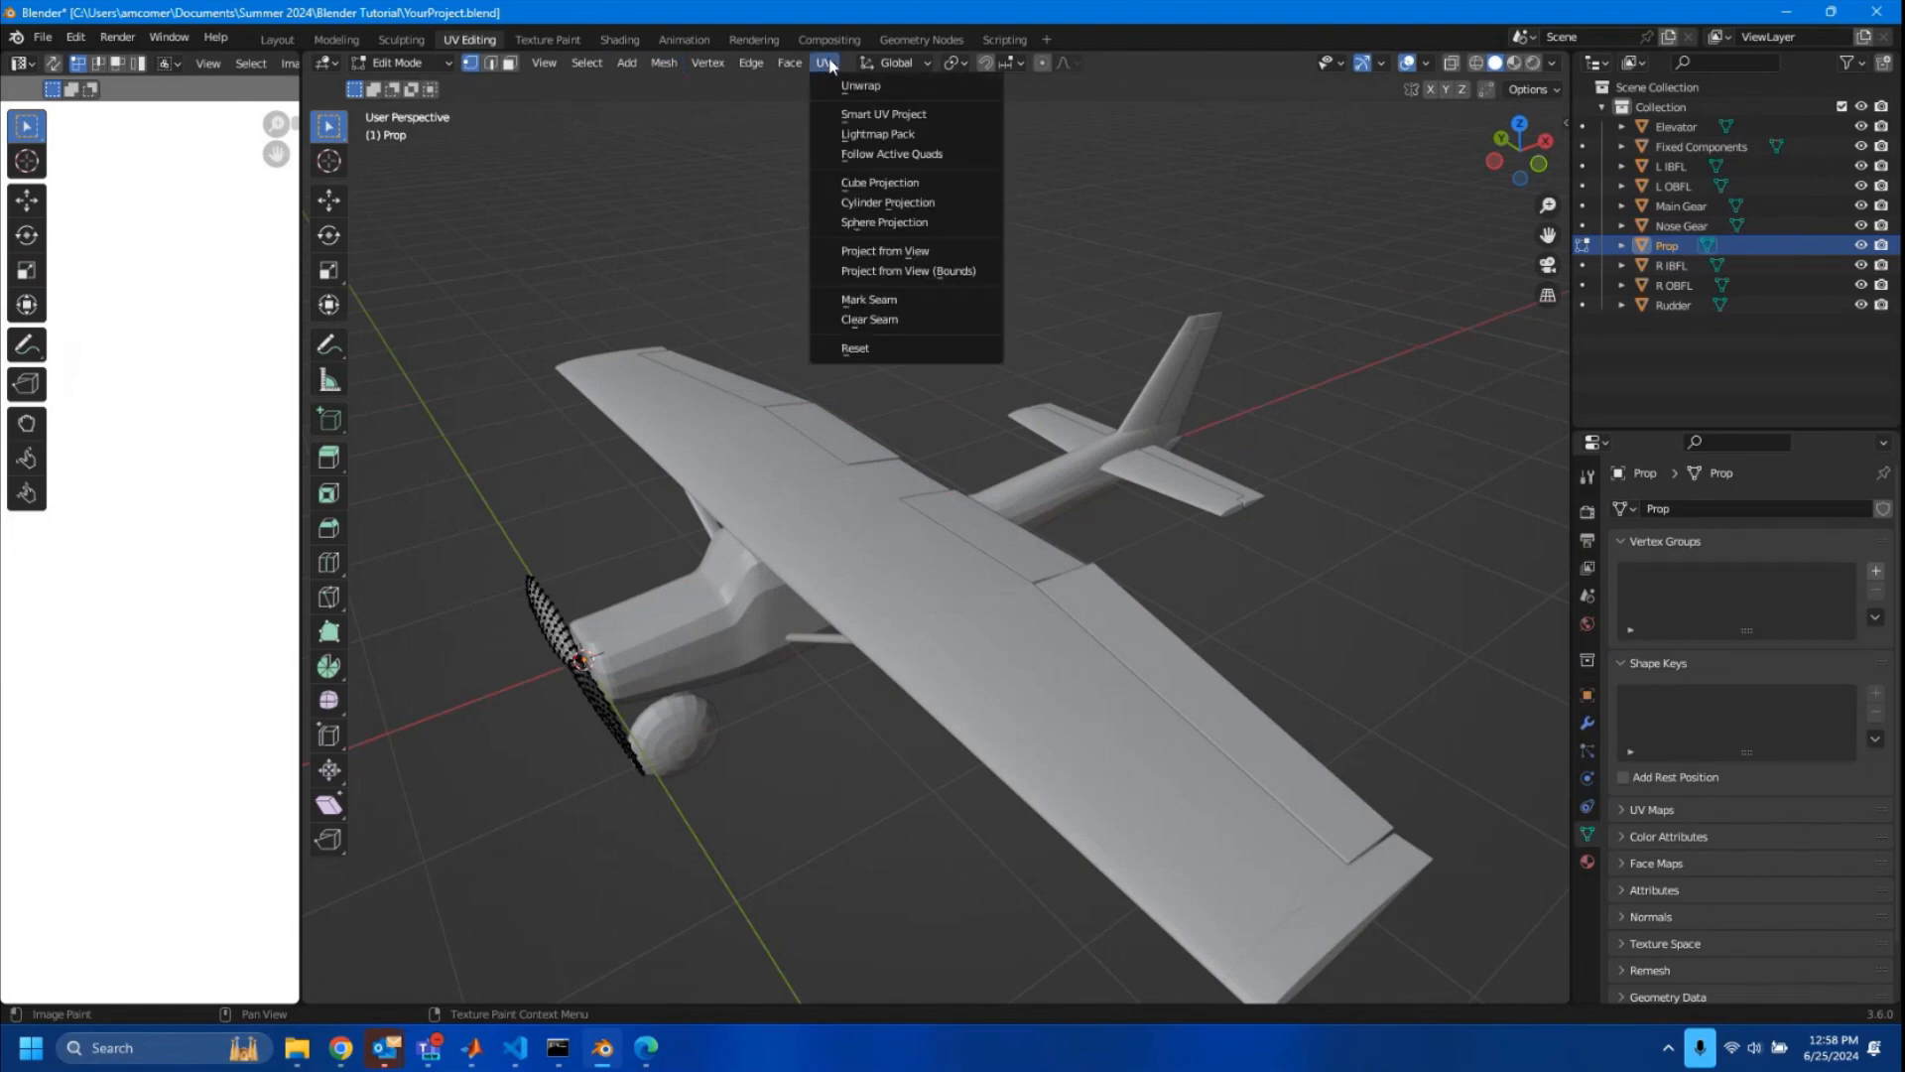
click(861, 114)
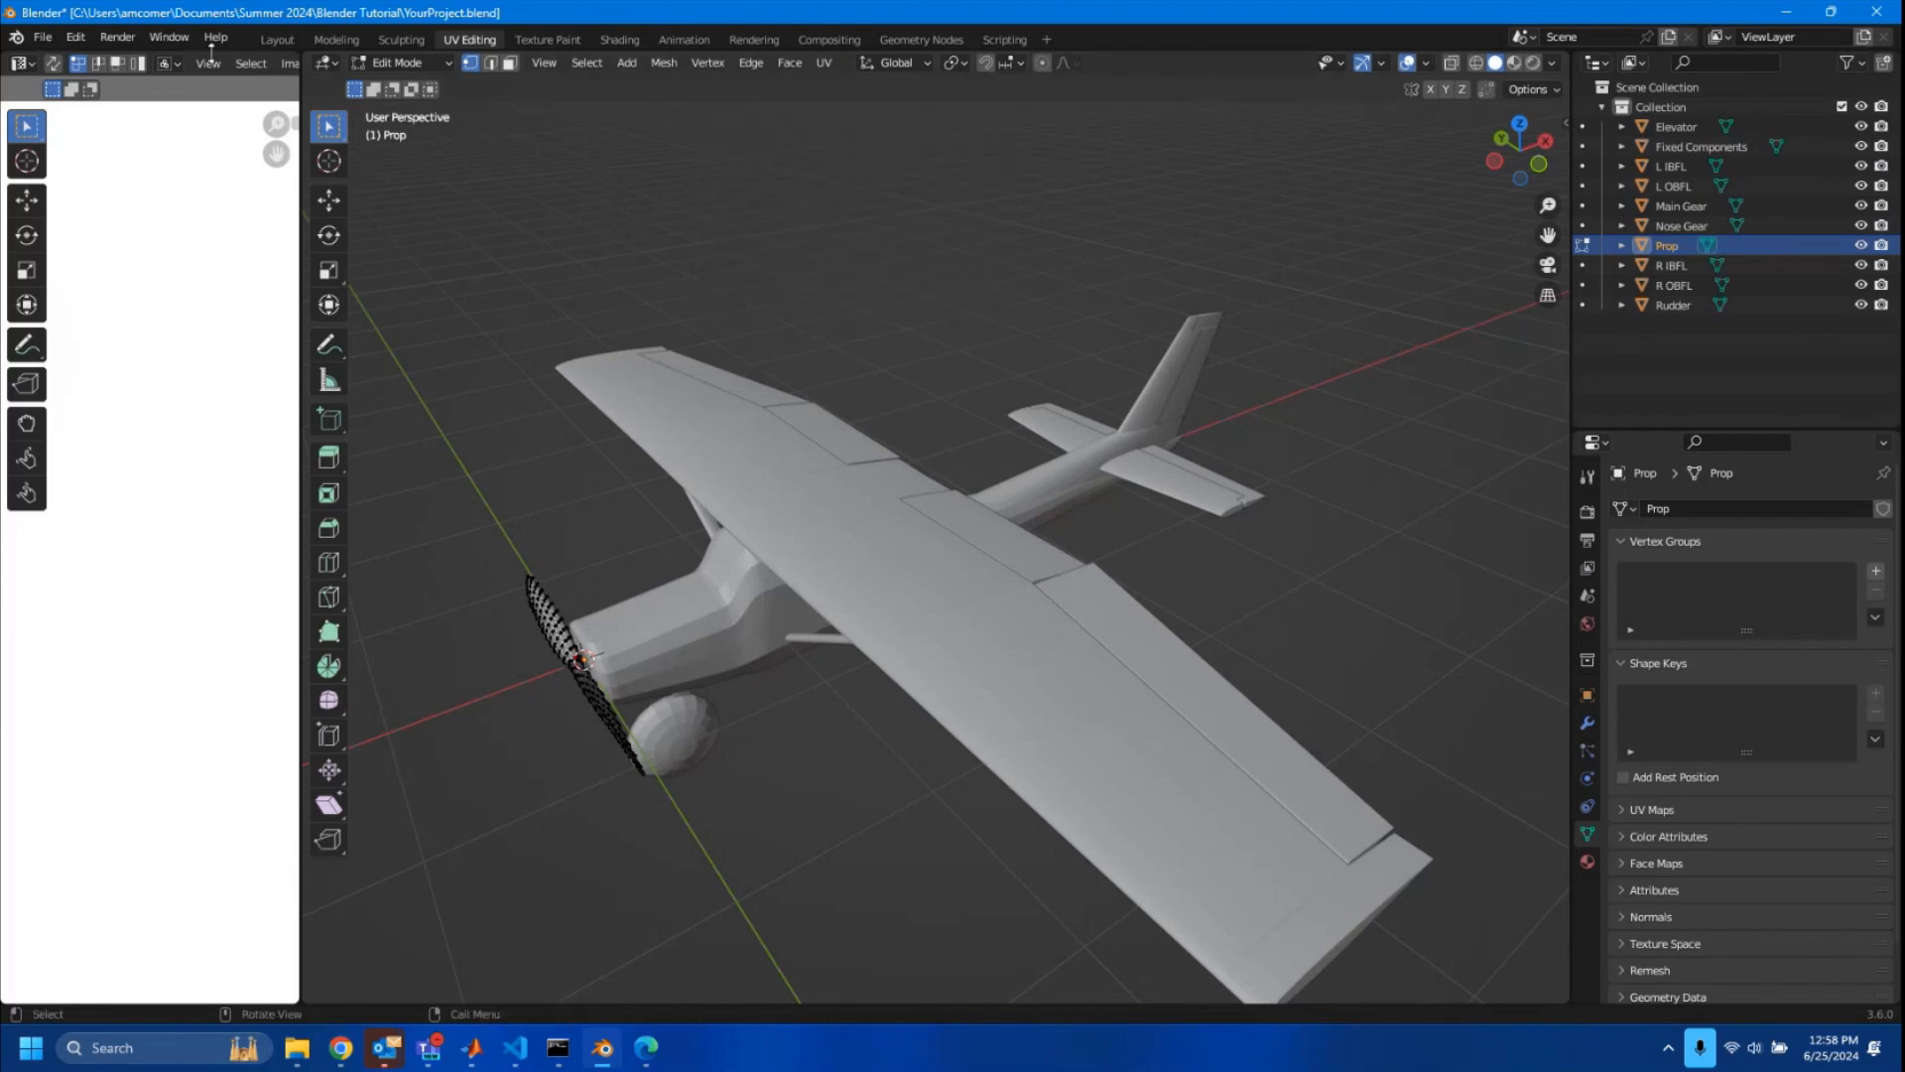
- Switch the Layout workspace to Material Preview shading, deselect the Prop and inspect the painted aircraft
click(277, 39)
middle_drag(860, 432, 883, 464)
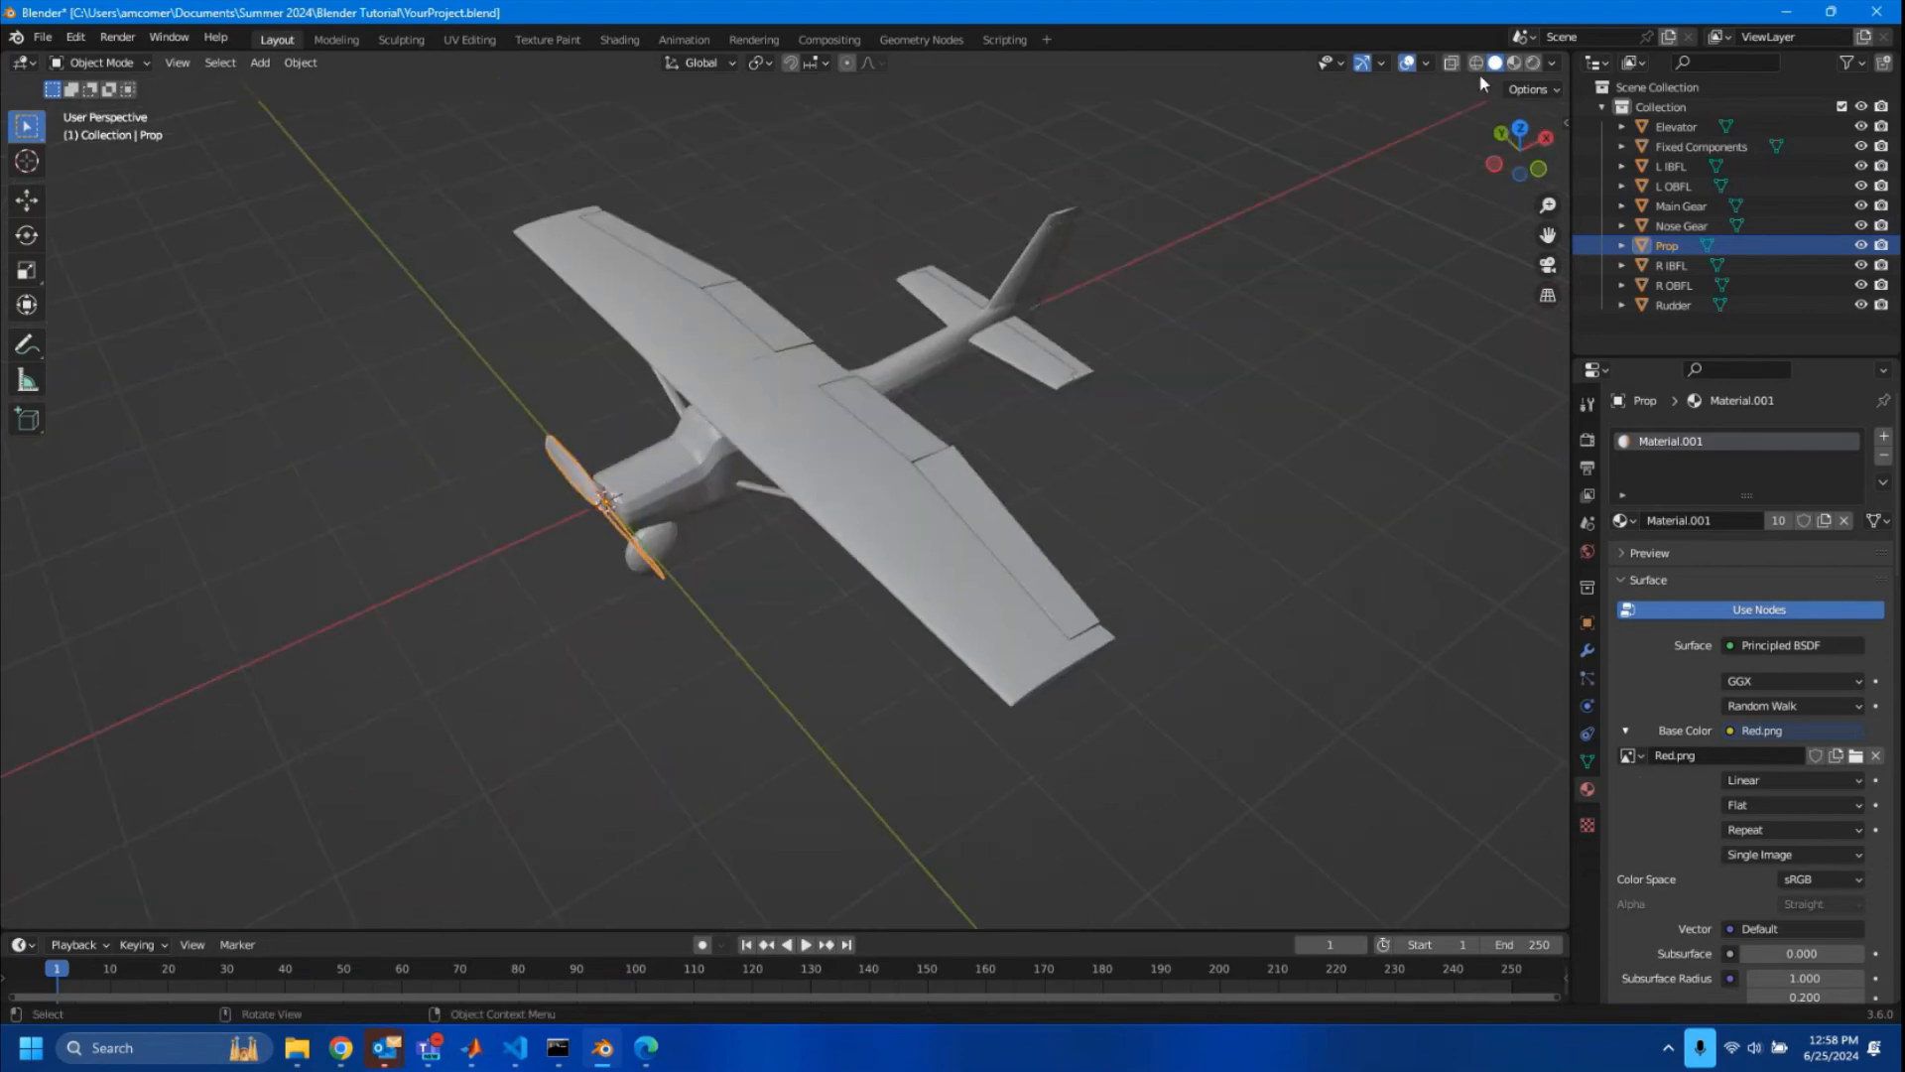
click(1514, 64)
mouse_move(872, 496)
middle_down()
mouse_move(837, 474)
mouse_move(884, 490)
middle_up()
scroll(876, 496, up, 2)
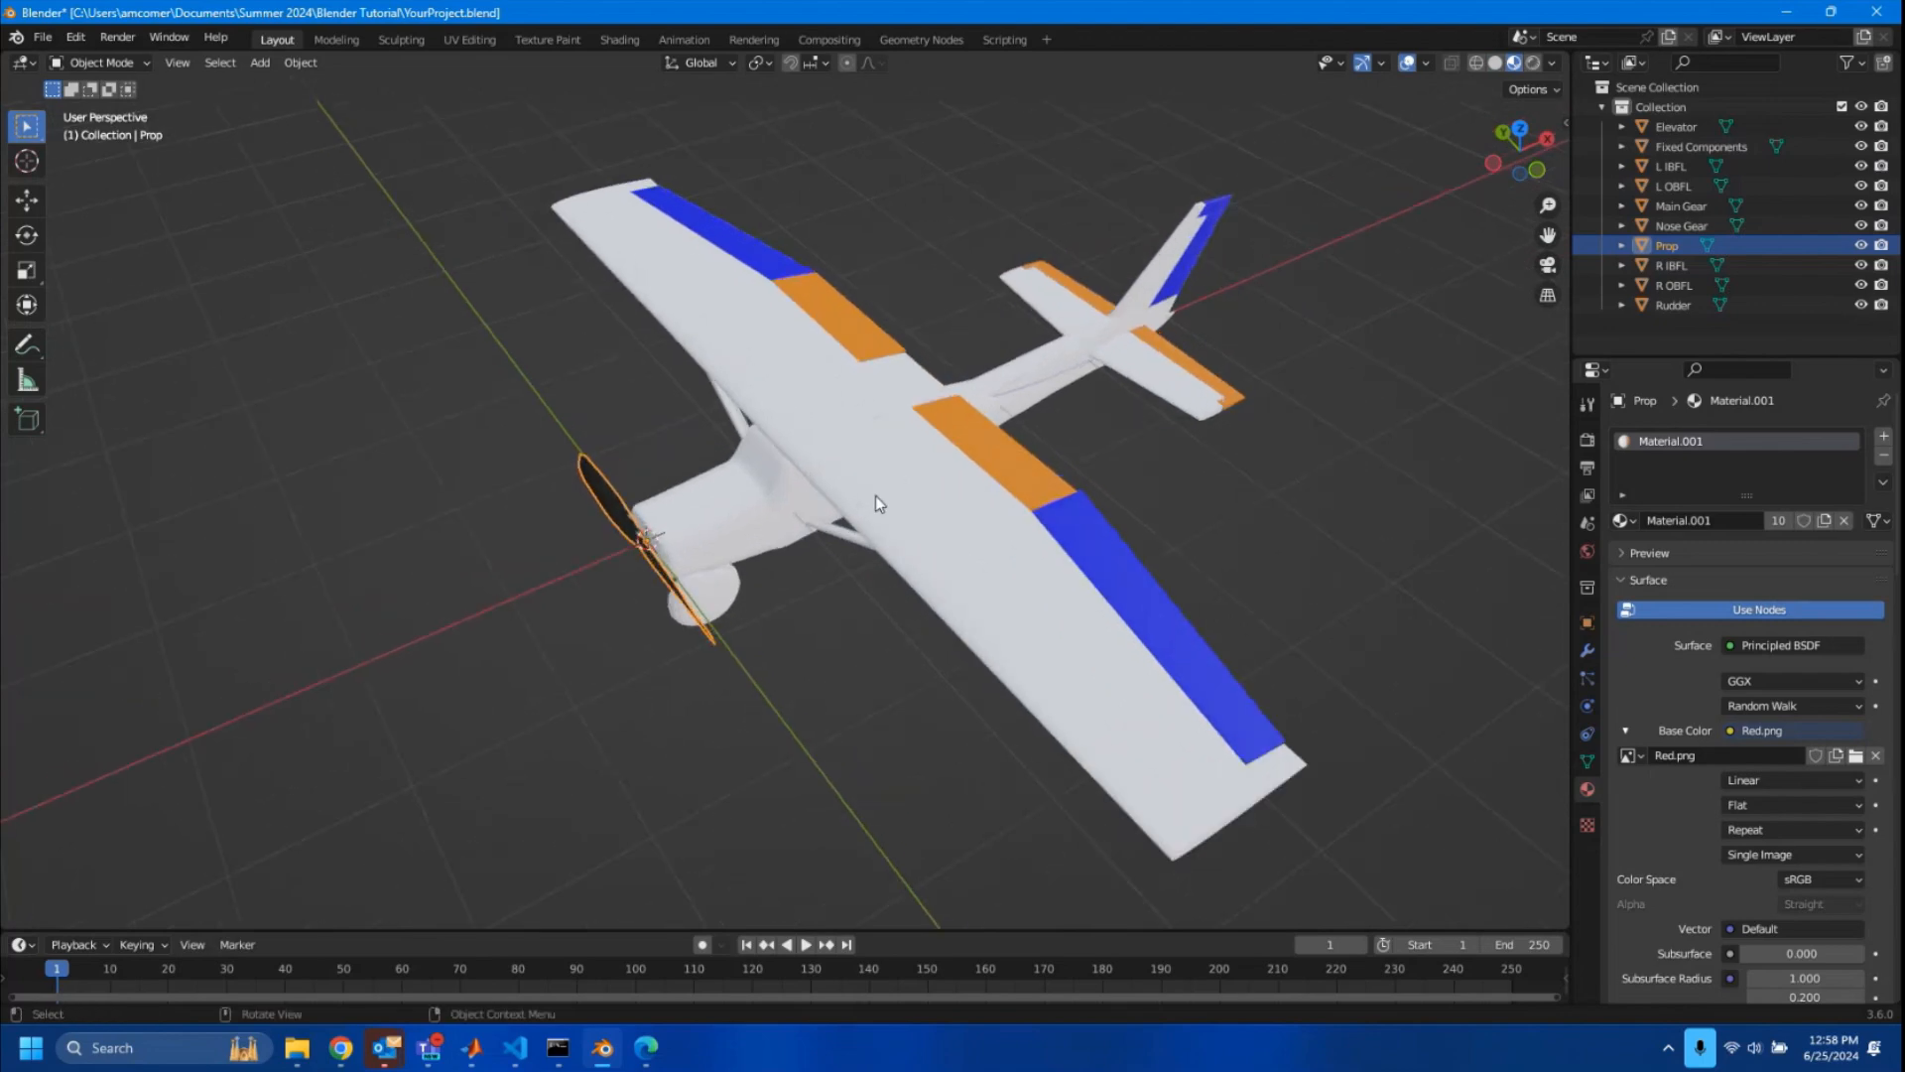
click(819, 659)
middle_drag(927, 580, 754, 536)
scroll(895, 409, up, 4)
scroll(897, 412, down, 4)
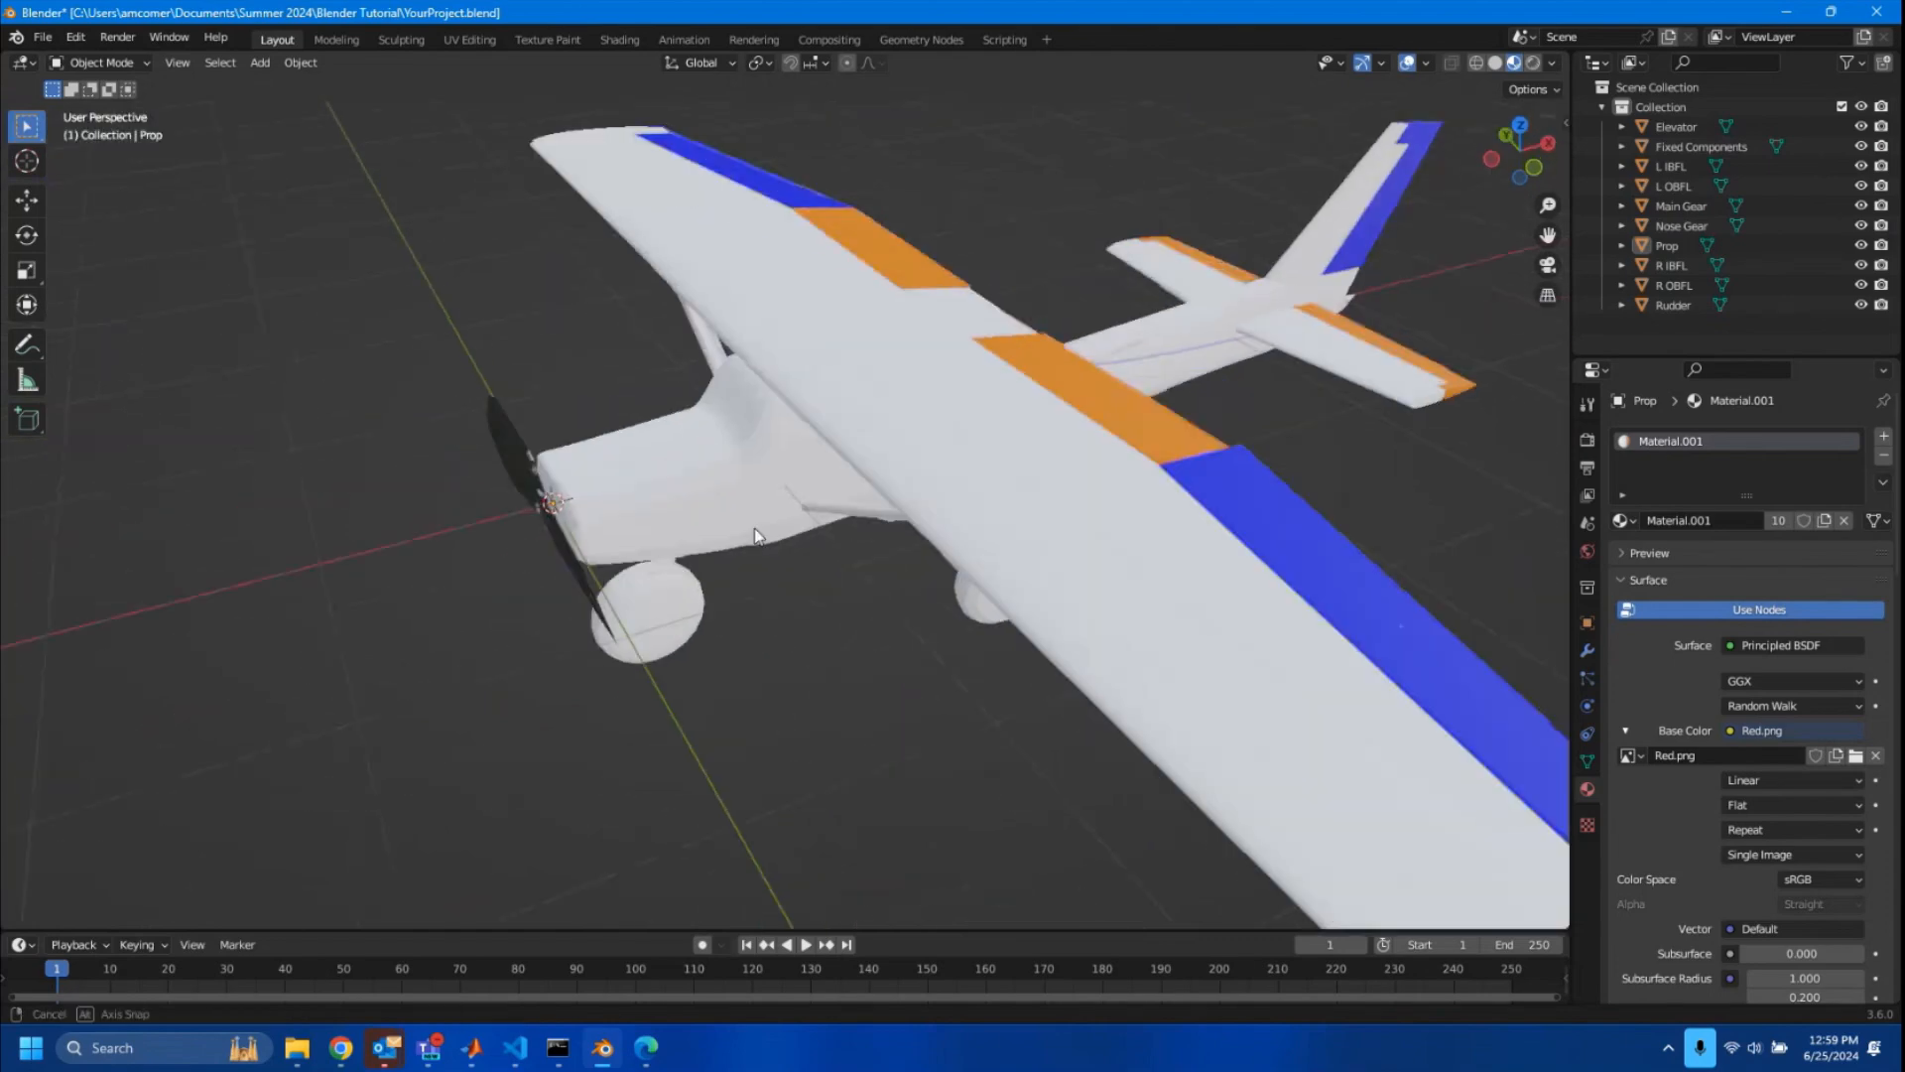
scroll(1110, 455, down, 4)
middle_drag(1120, 451, 962, 562)
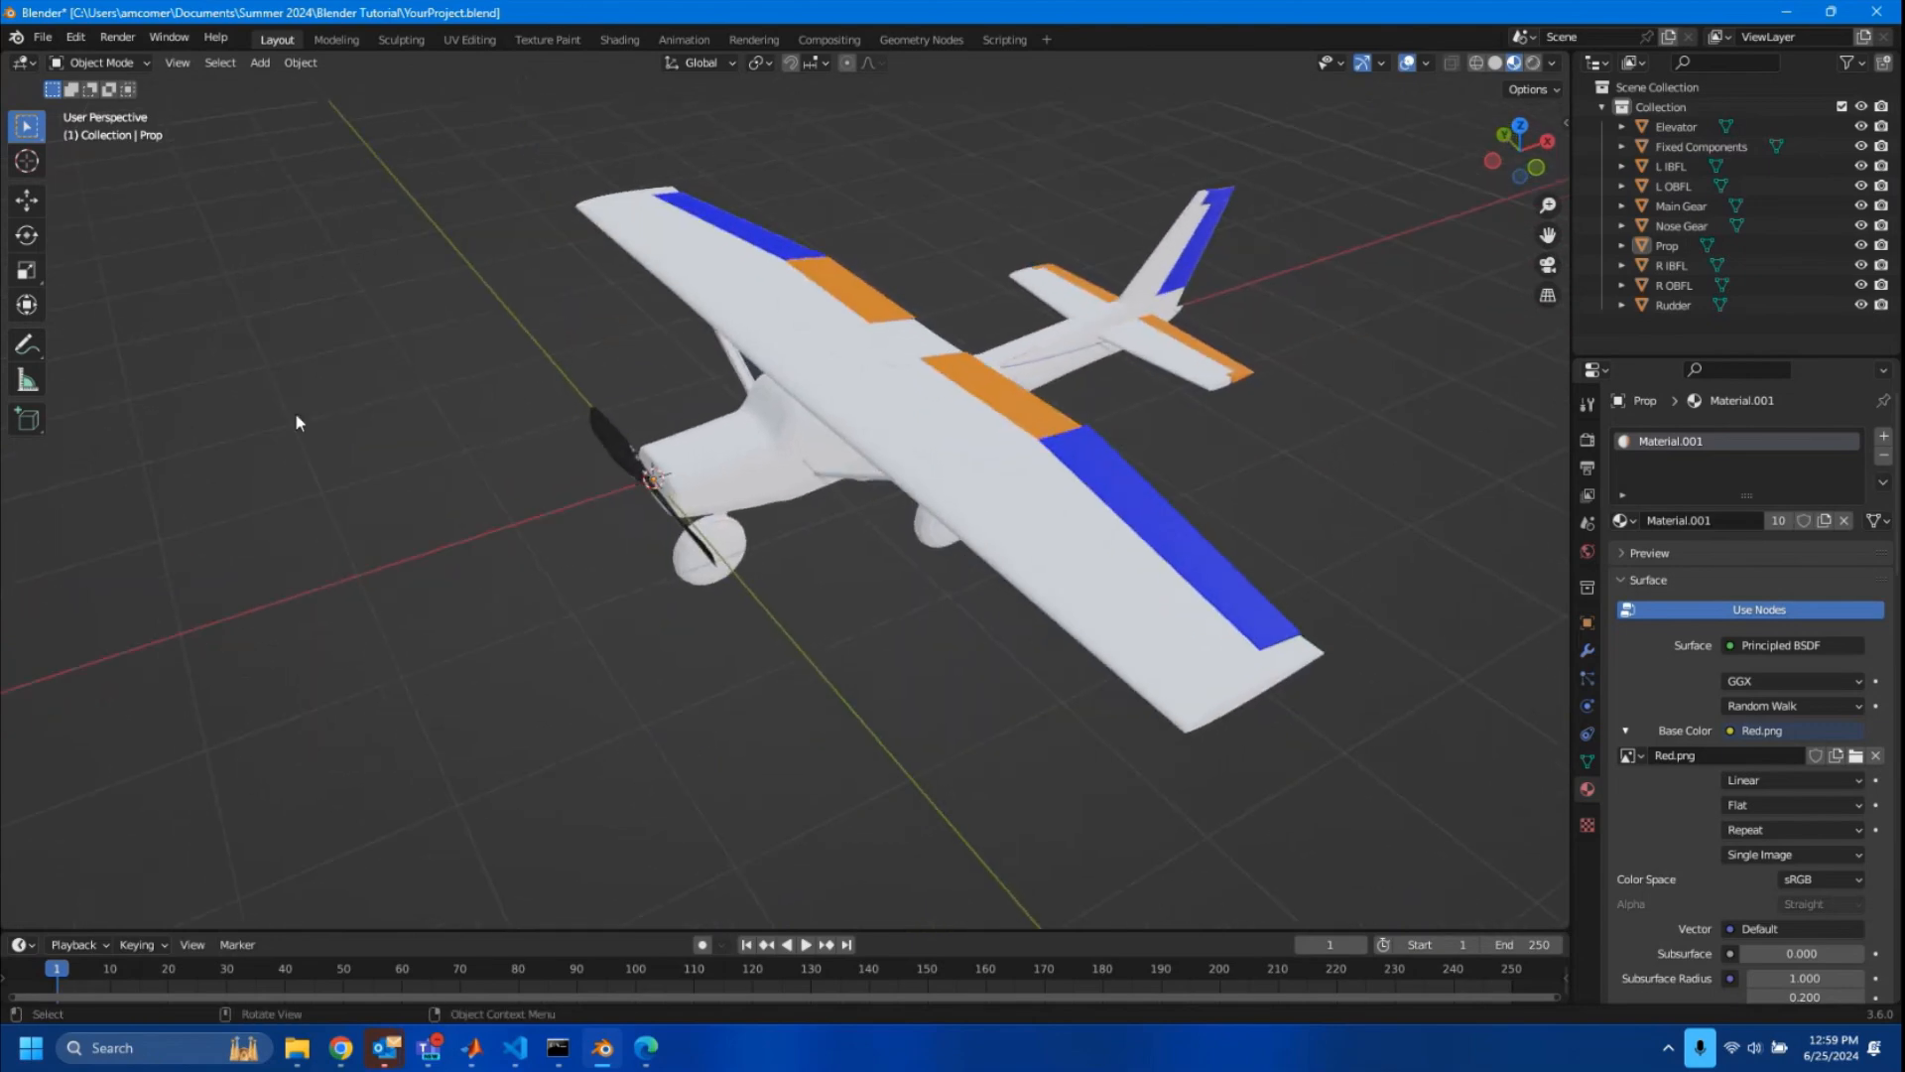
- Make Fixed Components the active object in the Layout workspace and show it in front orthographic view in Texture Paint
click(522, 39)
drag(694, 406, 348, 395)
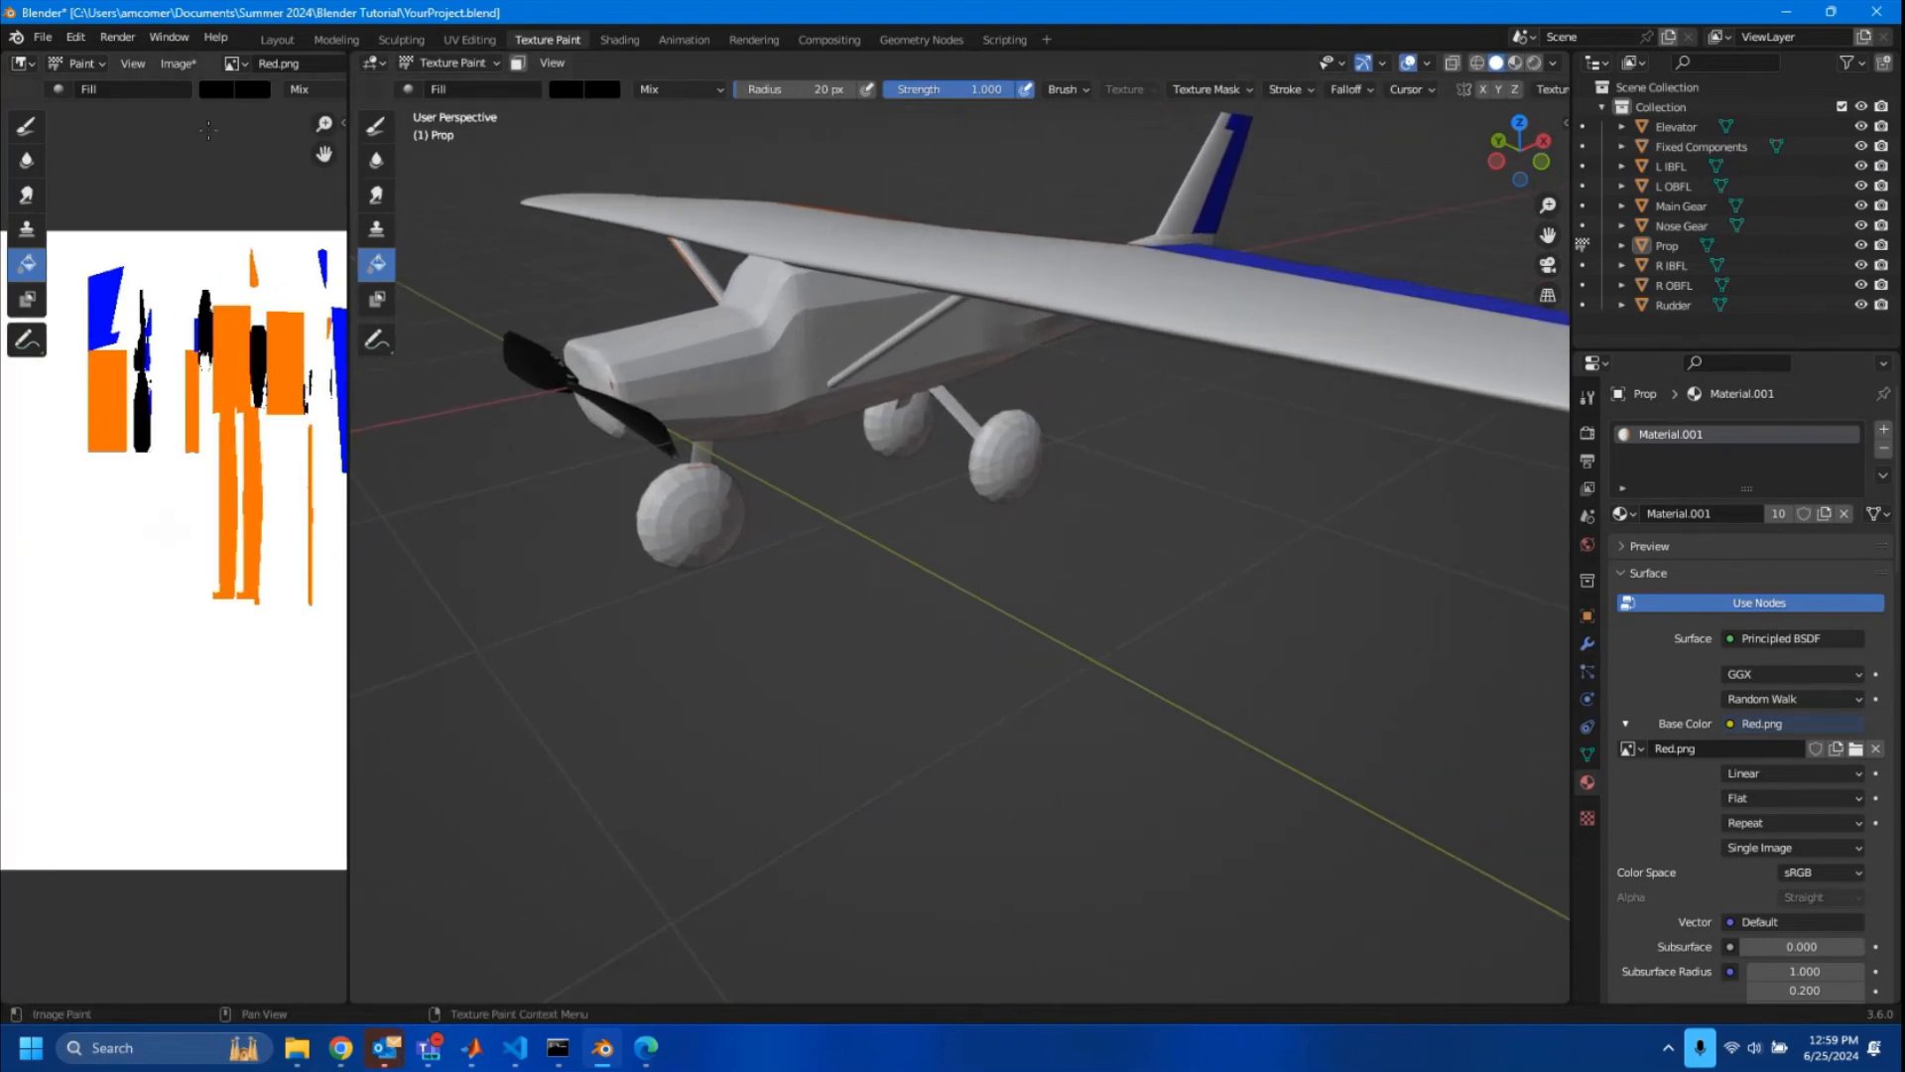
click(278, 40)
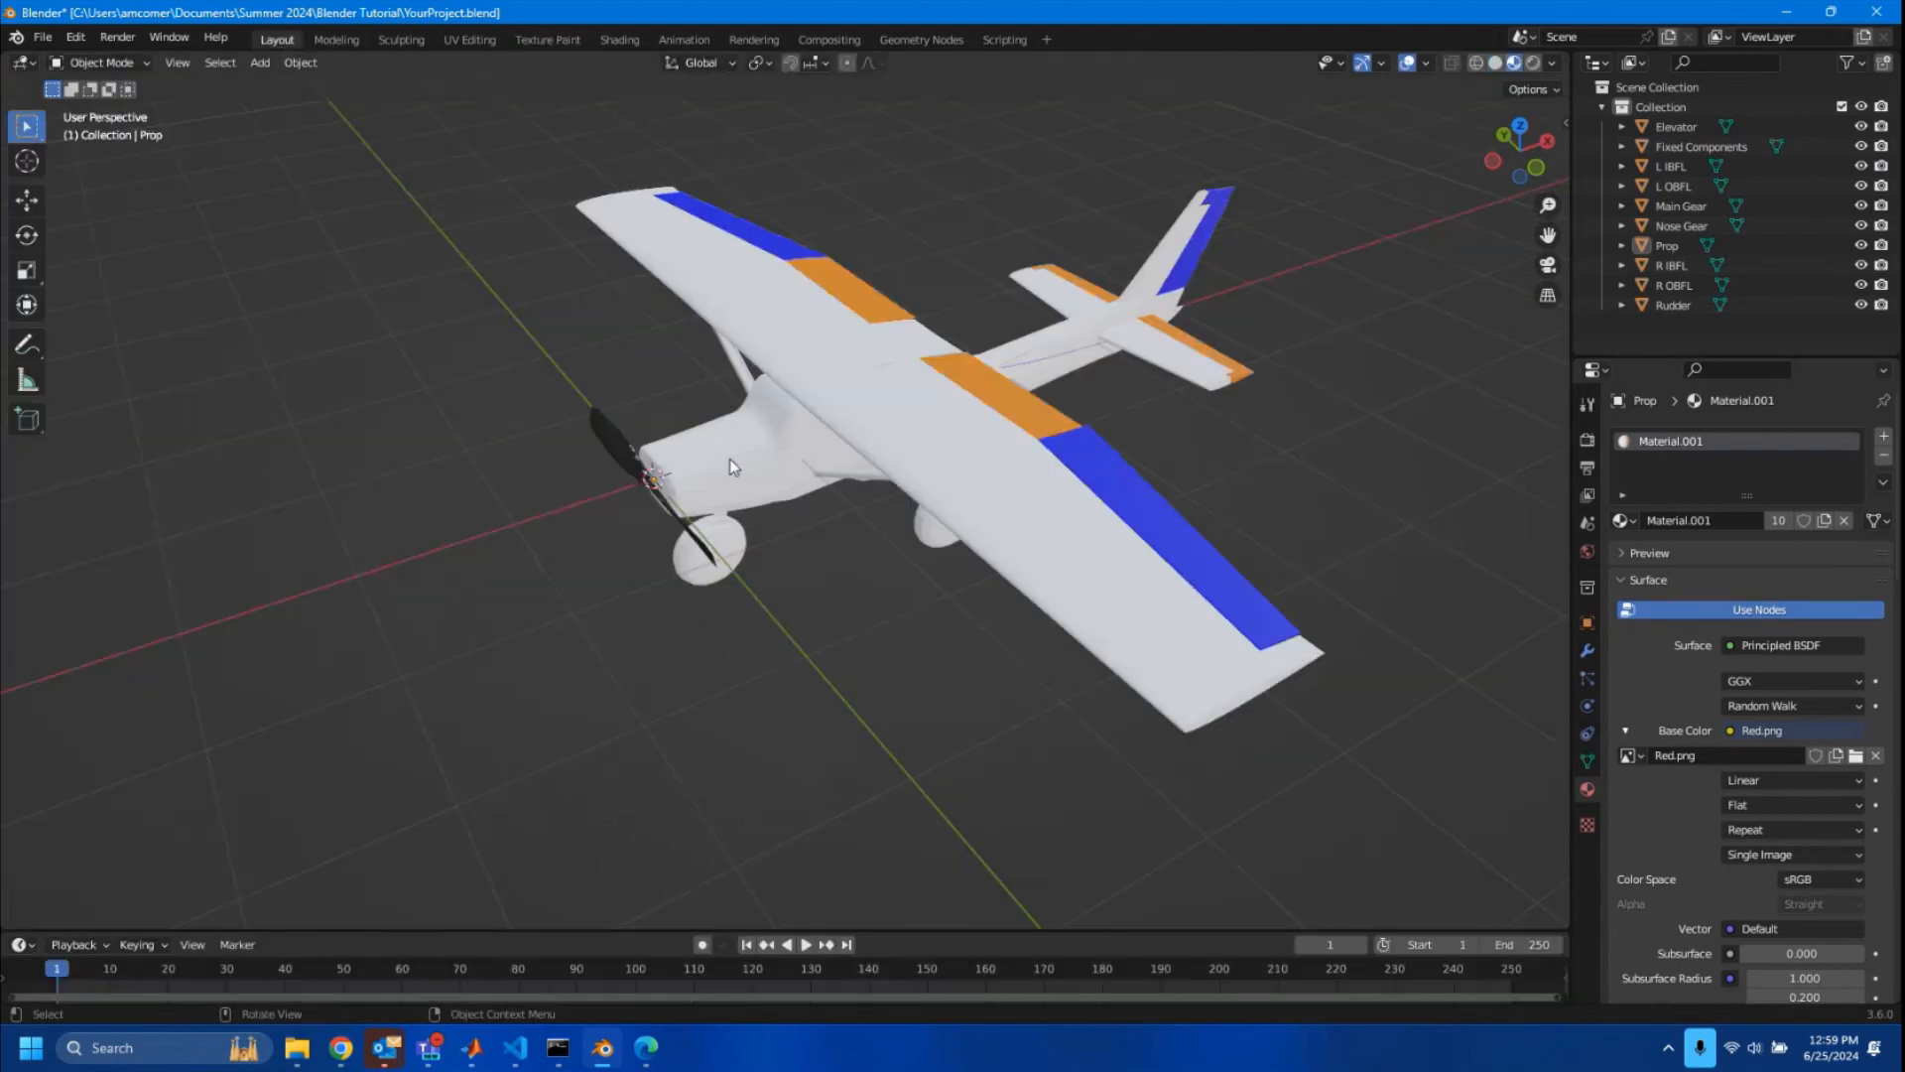
click(752, 448)
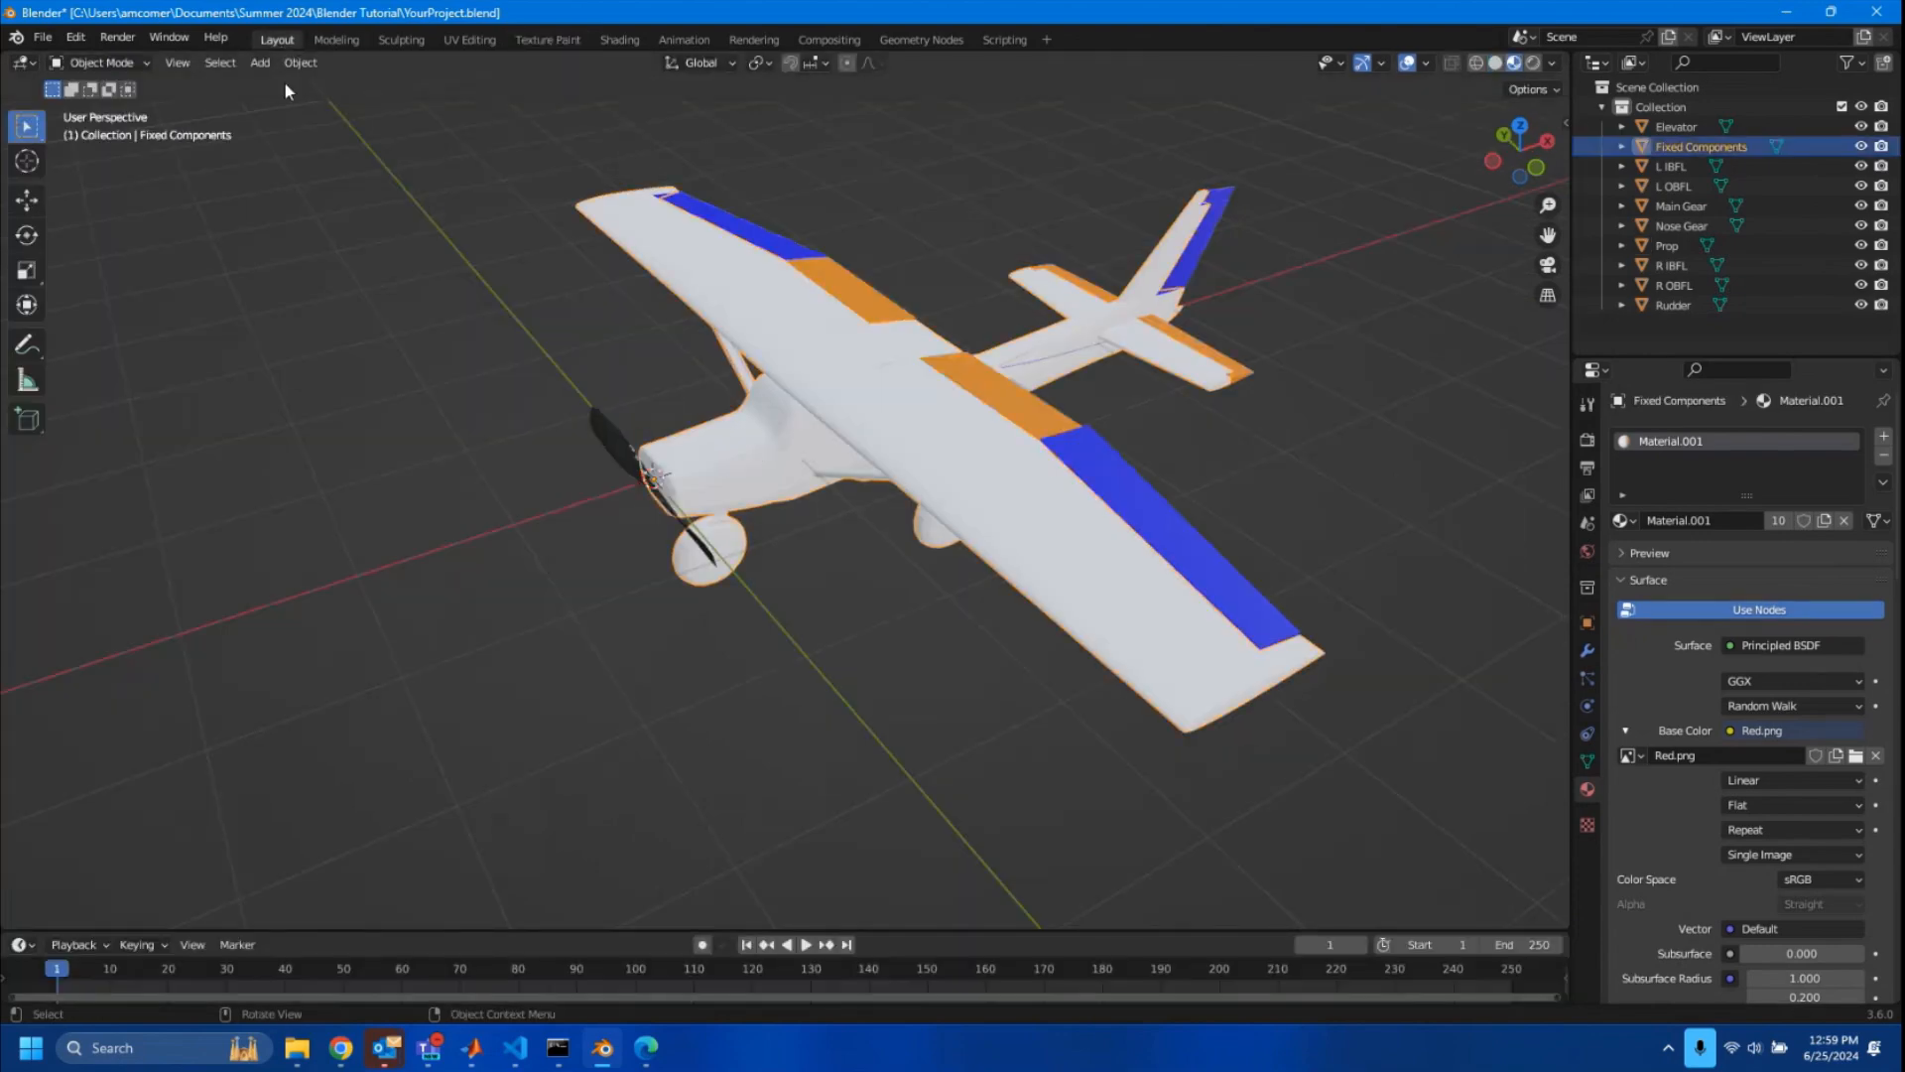
click(547, 39)
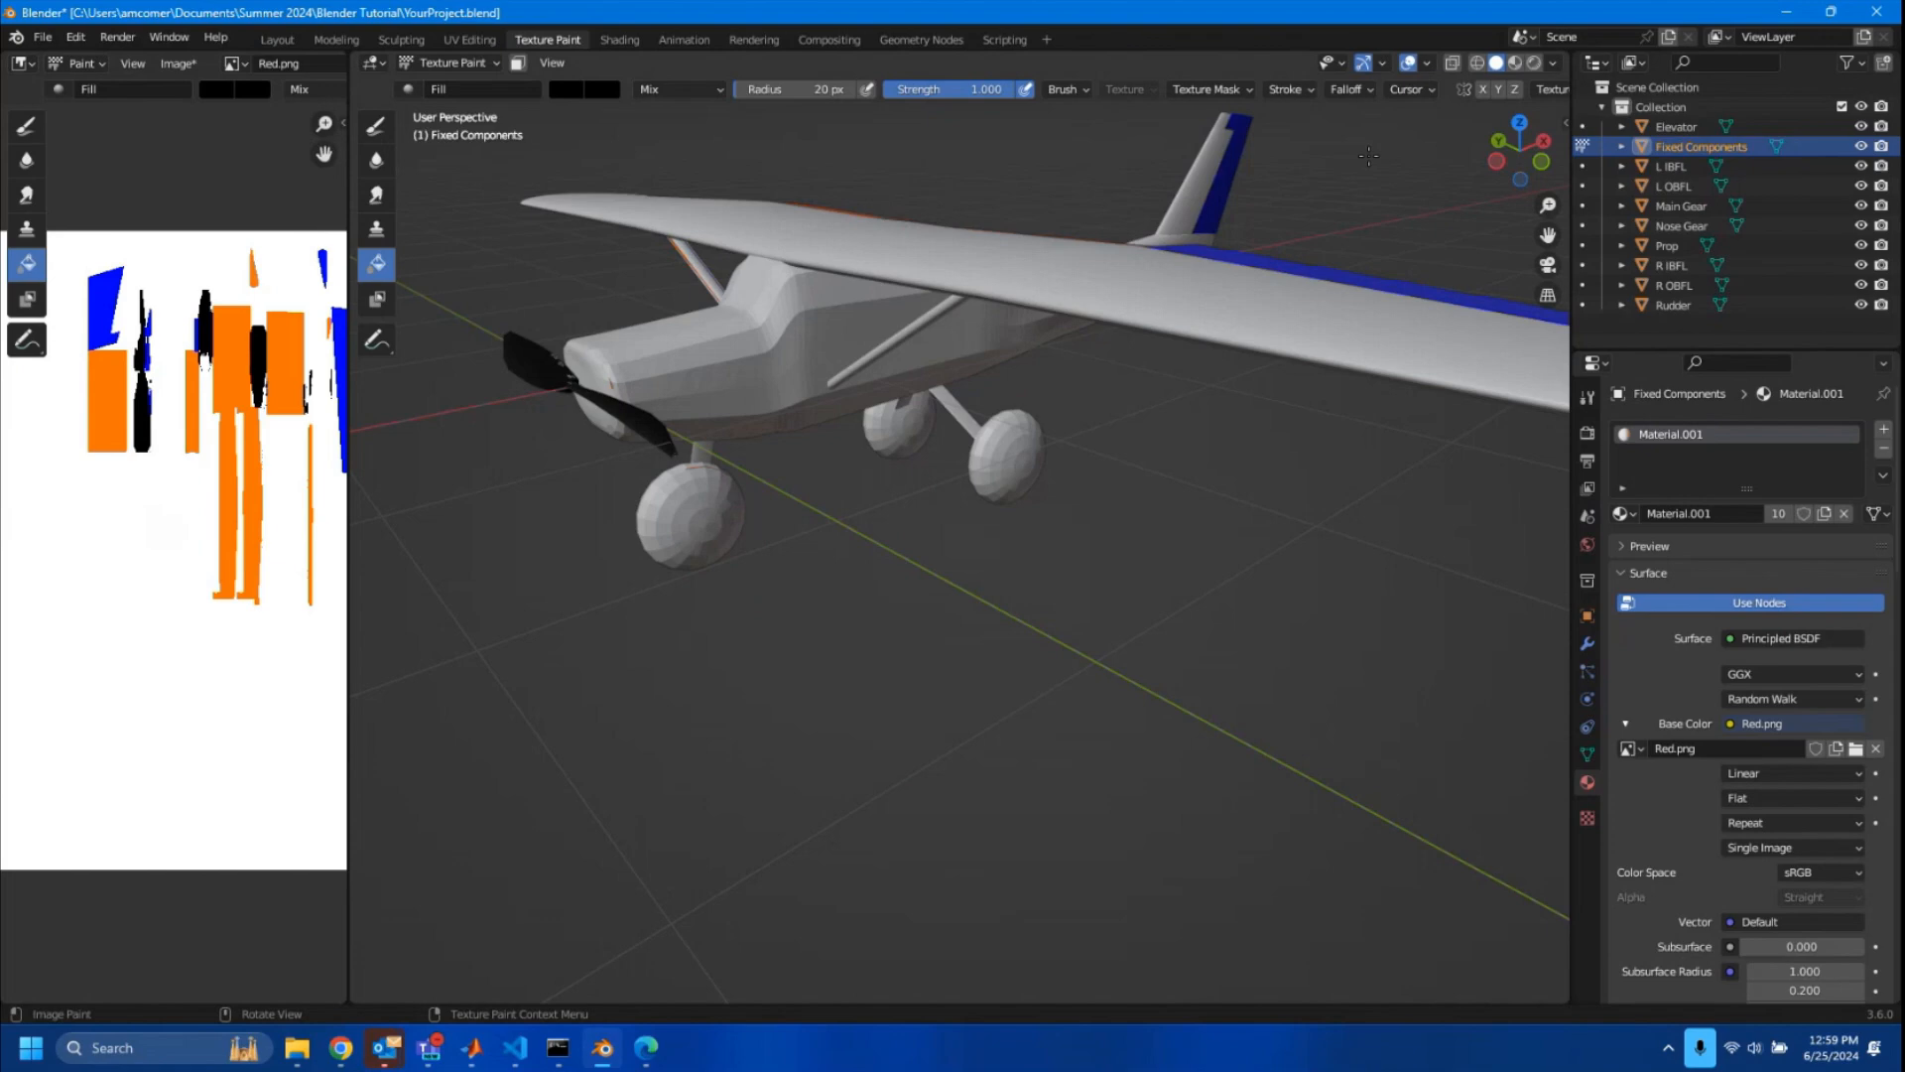
click(1543, 162)
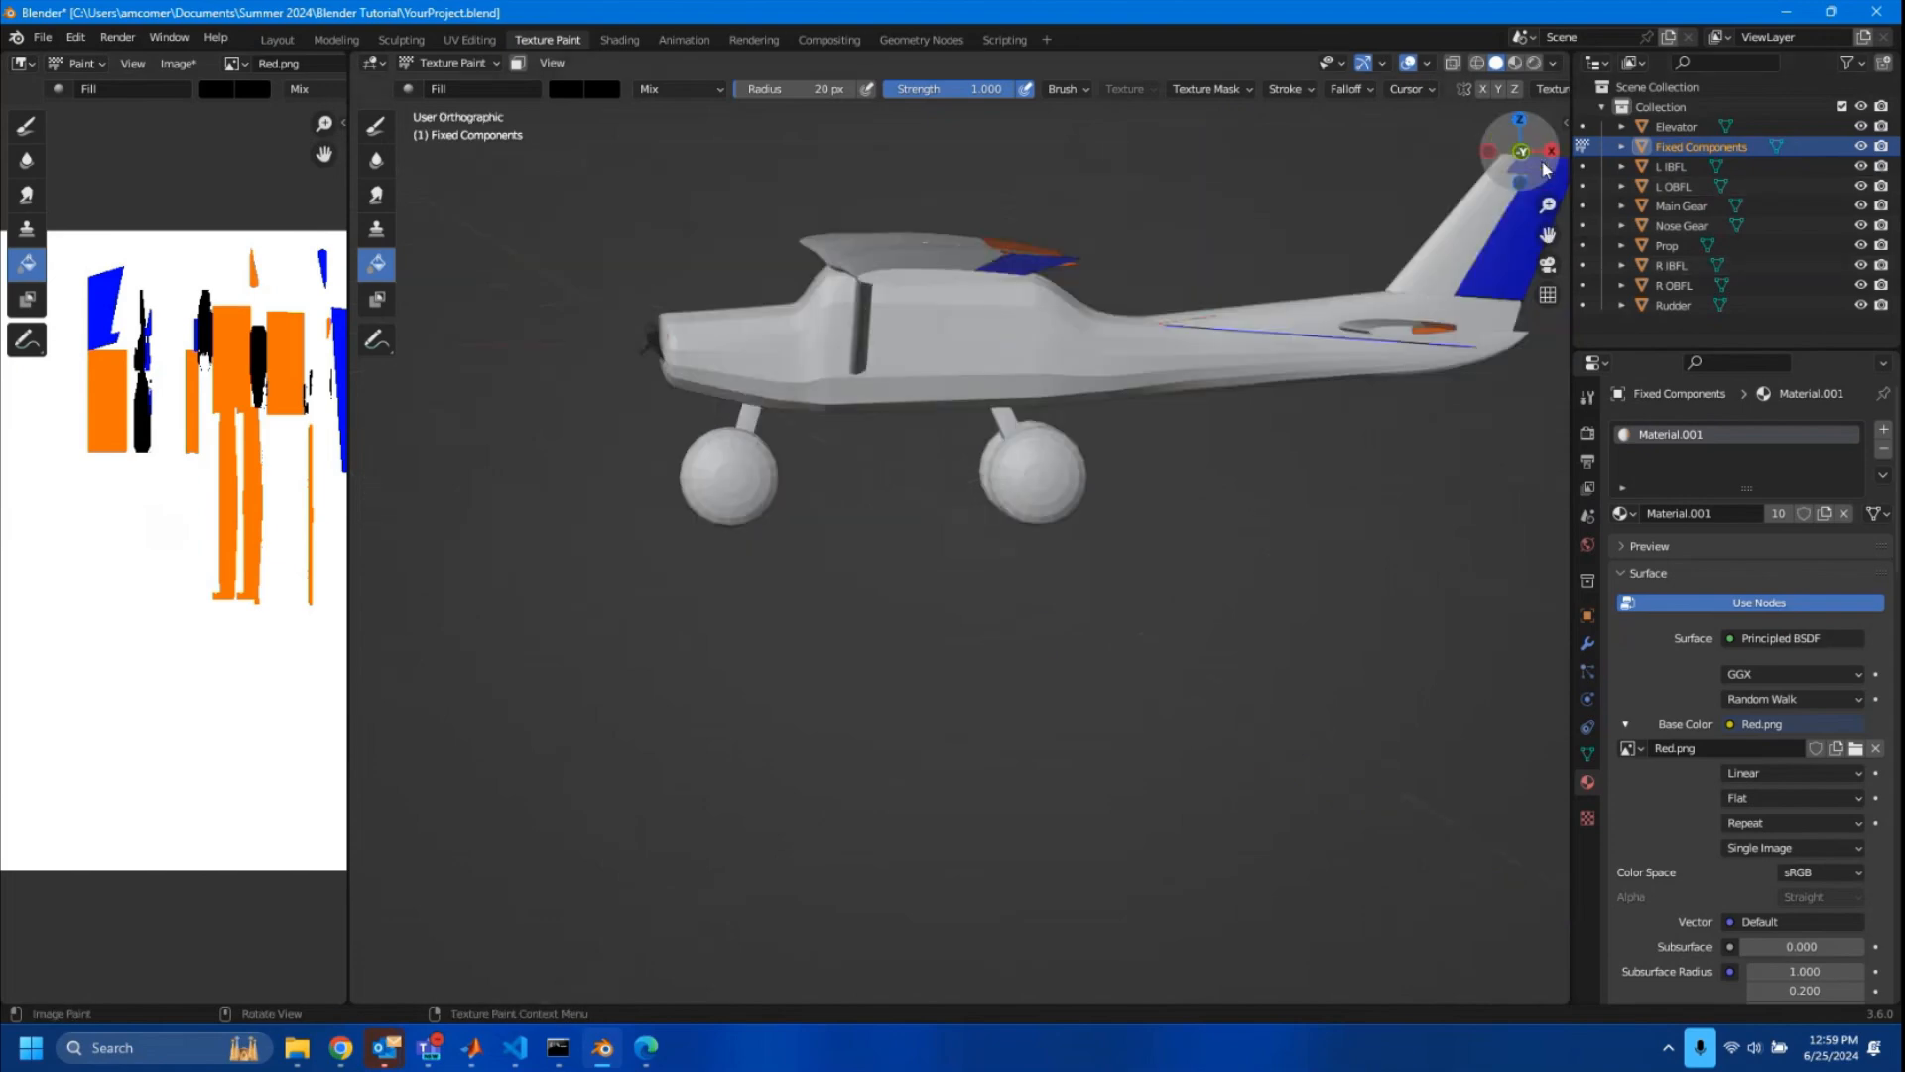
scroll(743, 480, up, 3)
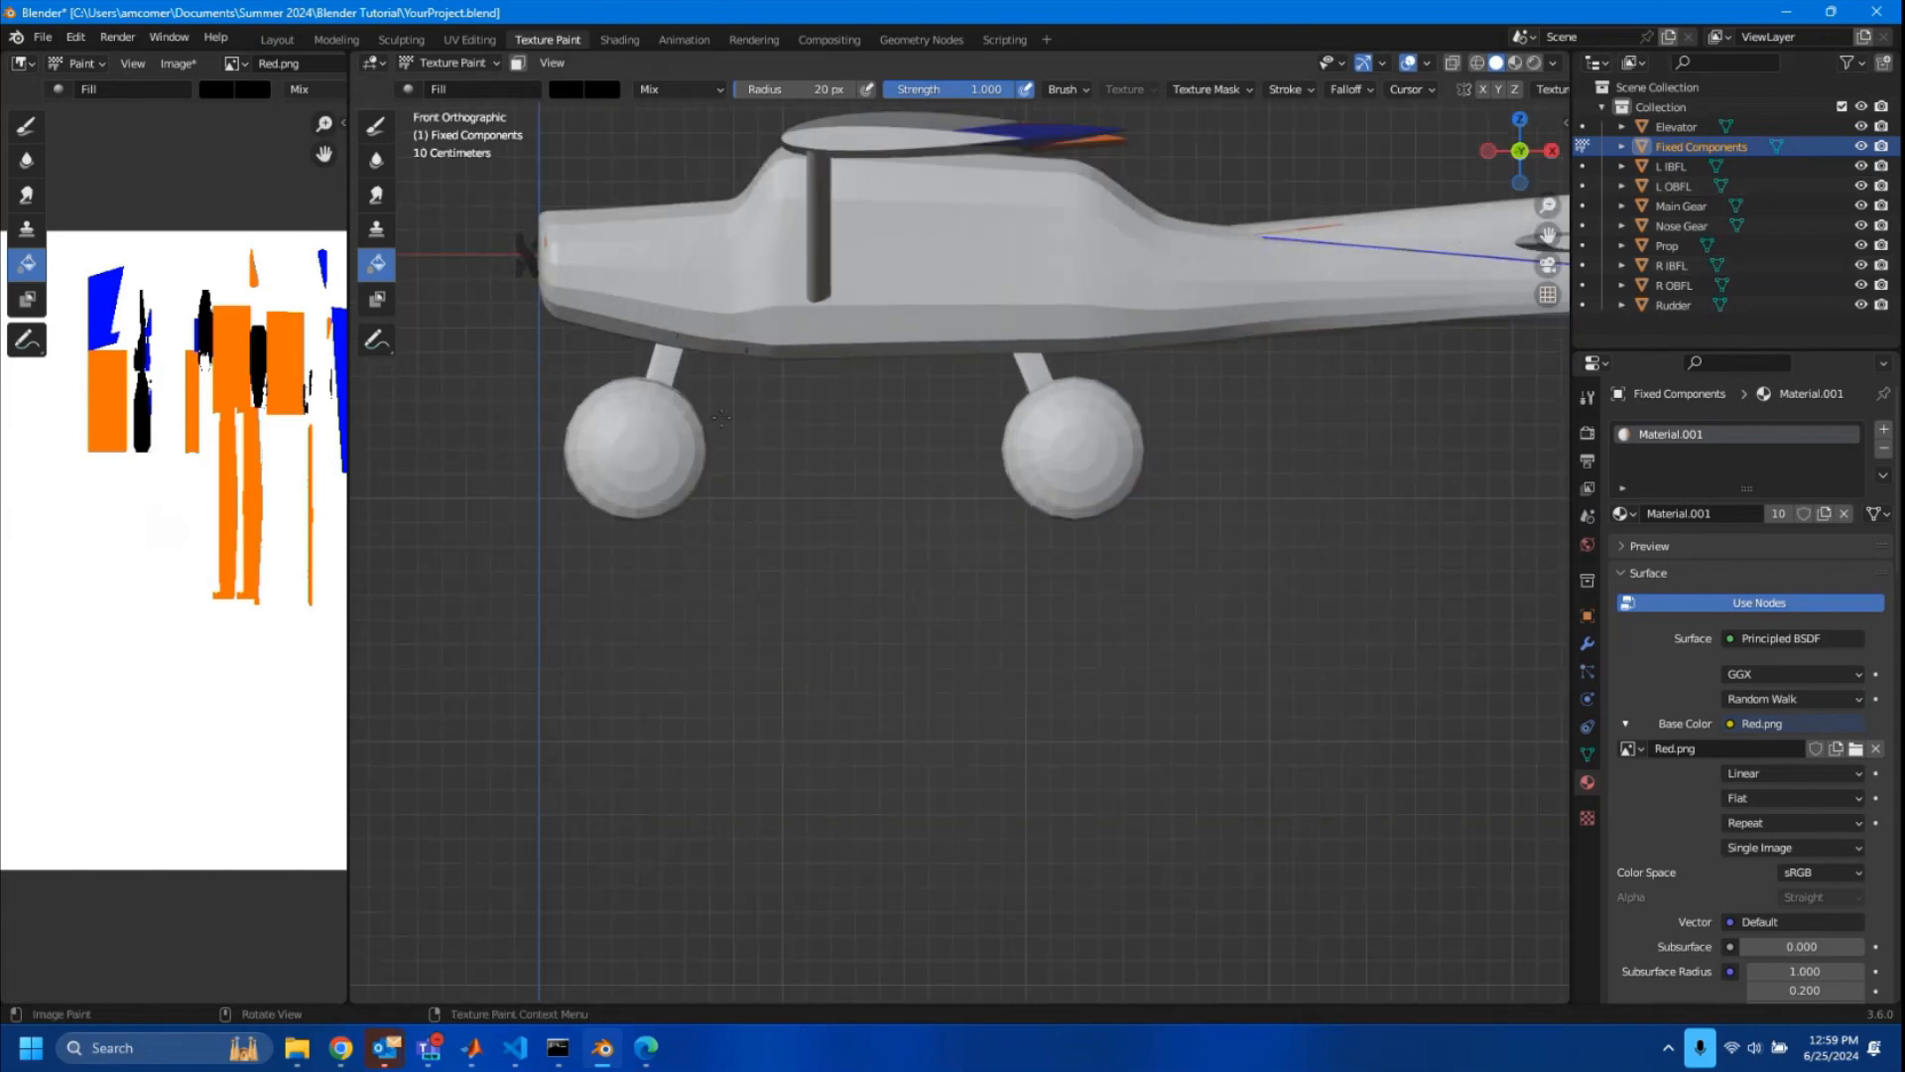
- Widen the image editor and set the Fill brush's stroke method to Airbrush with a rate of 0
drag(347, 452, 845, 386)
click(802, 88)
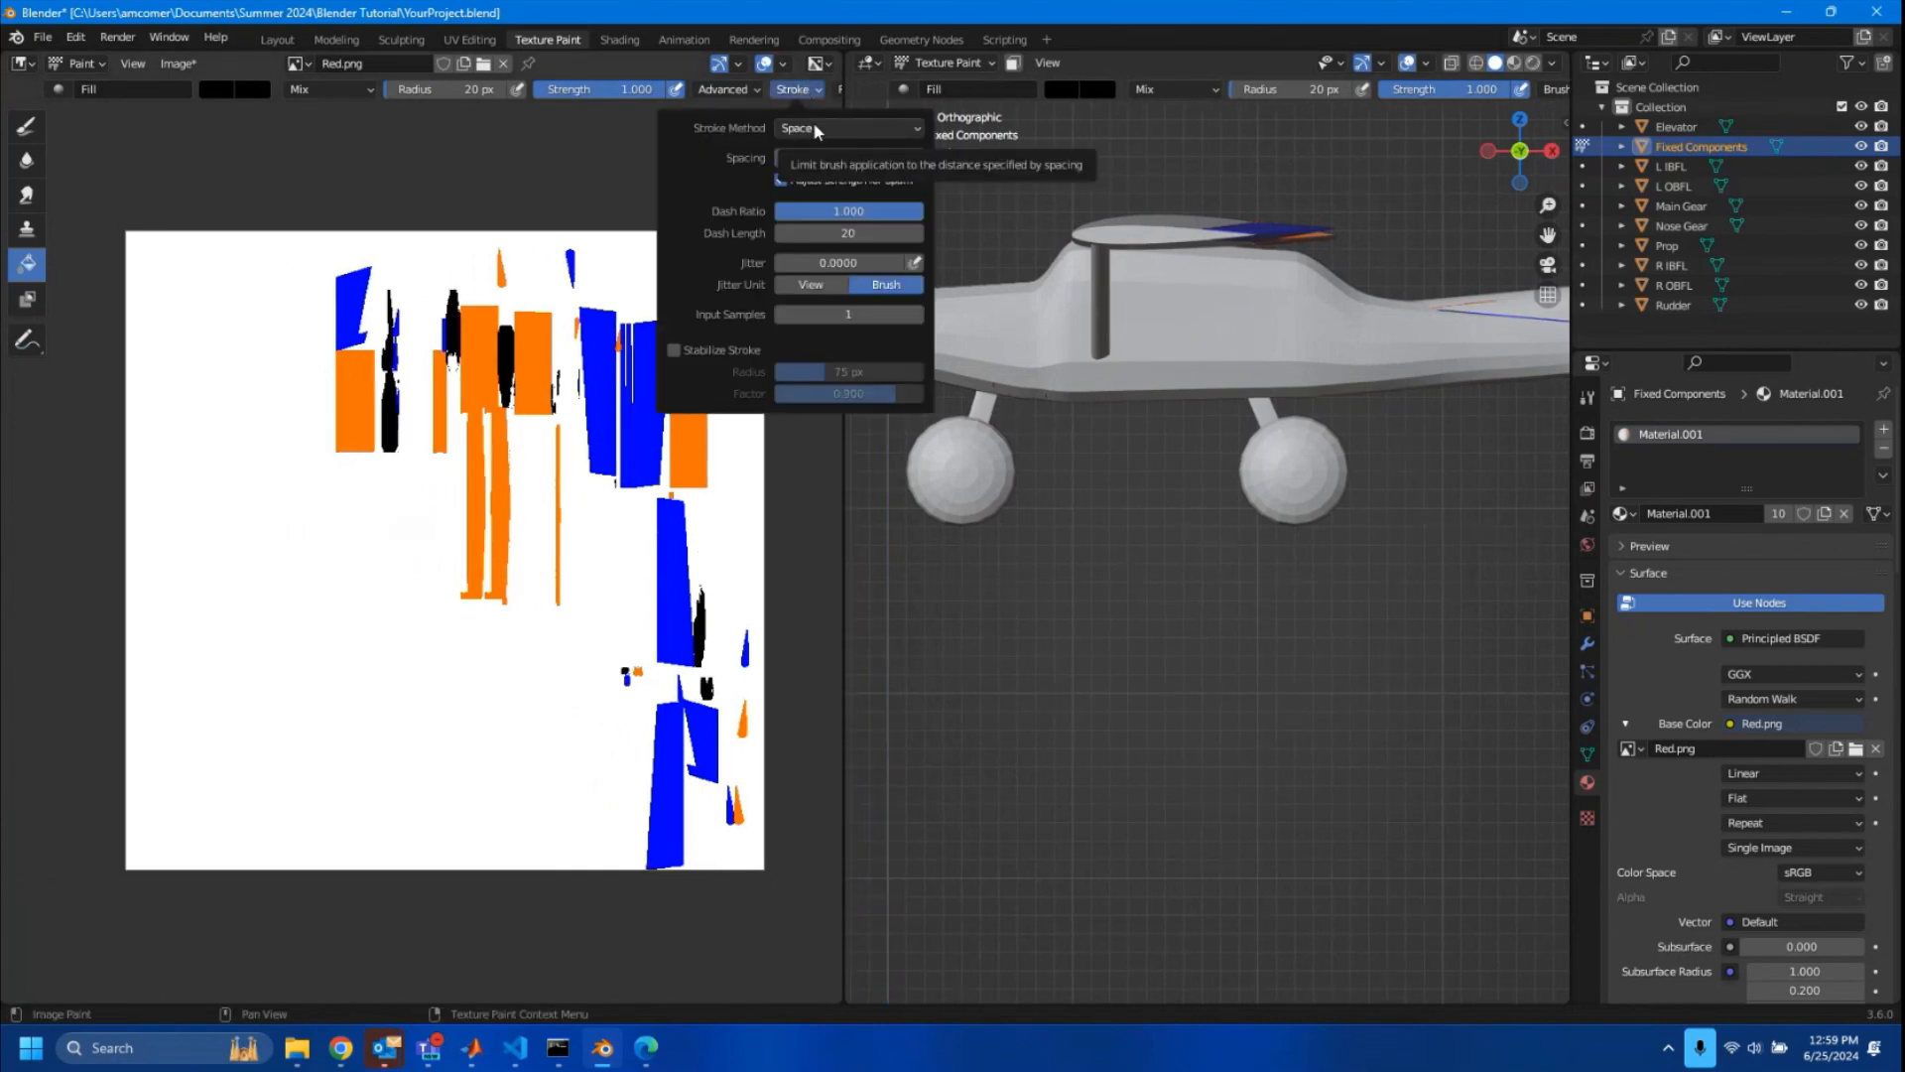
click(814, 129)
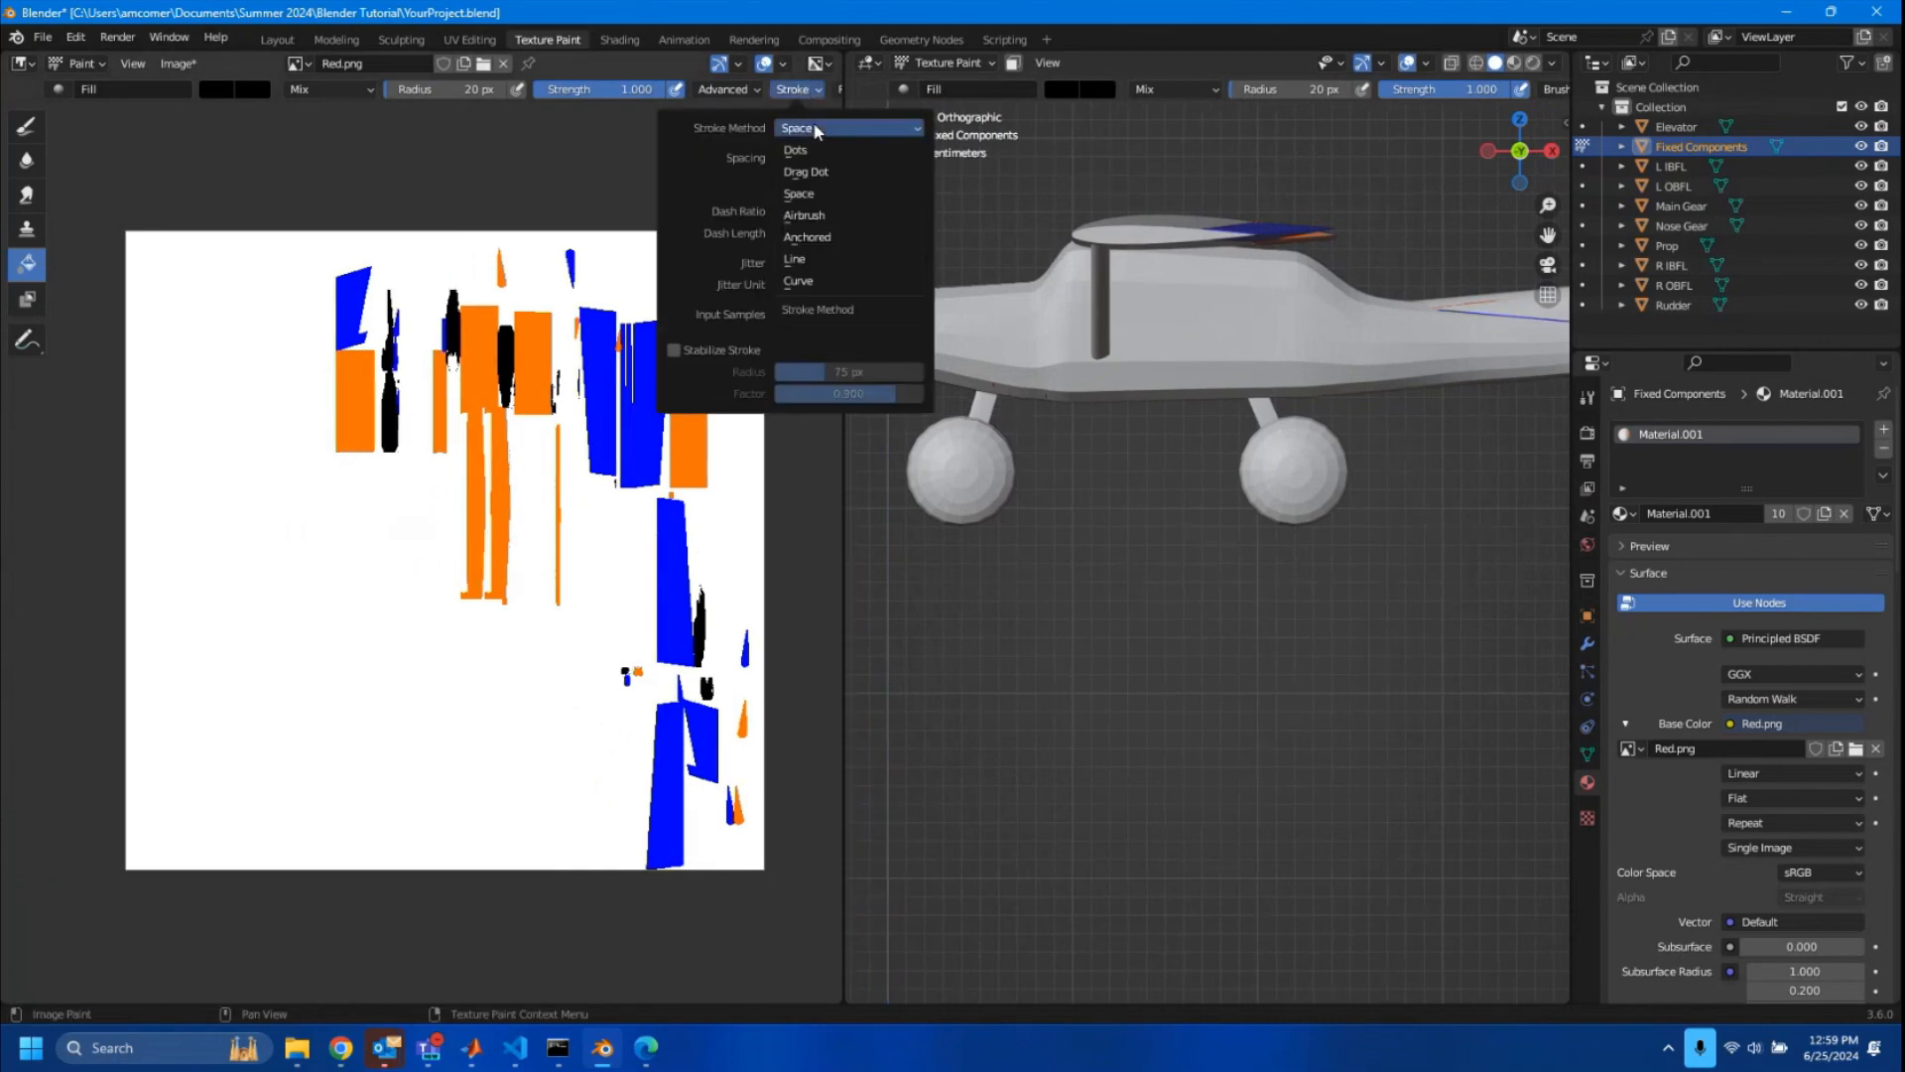
click(814, 216)
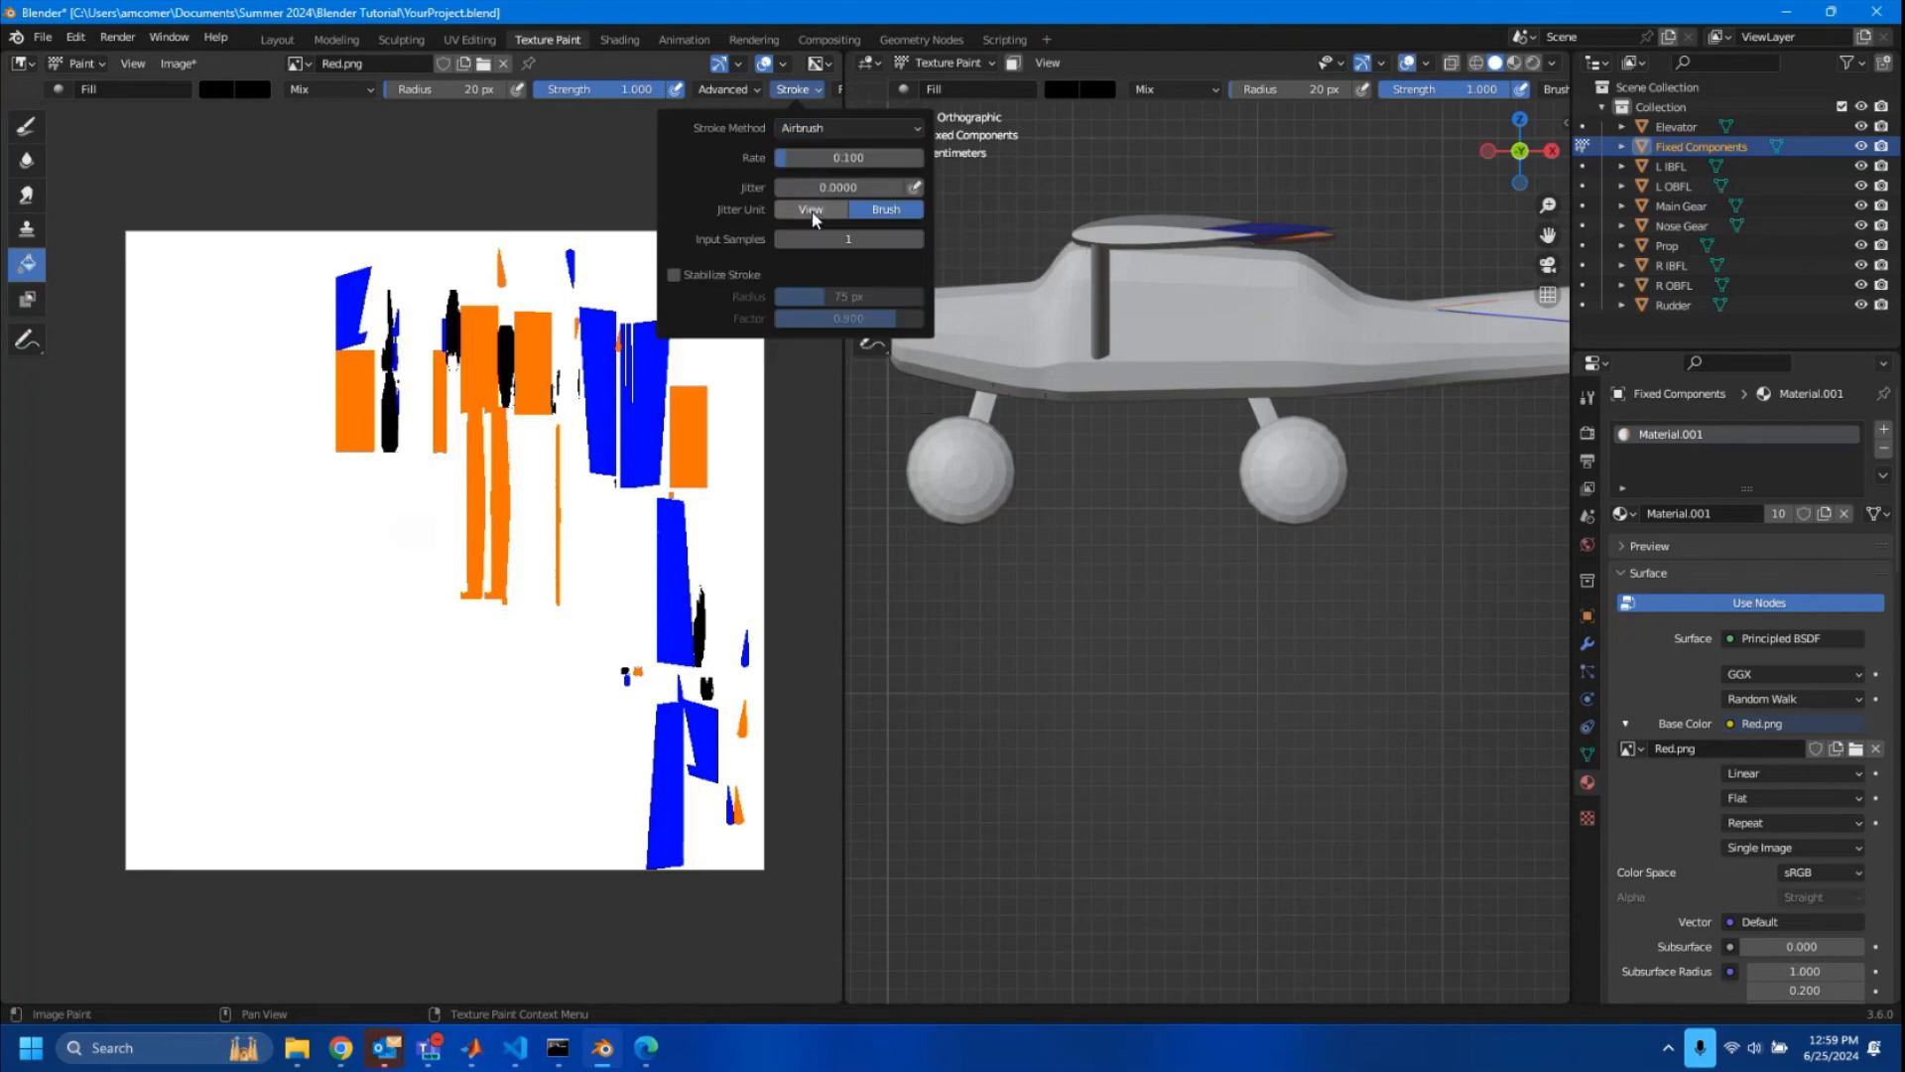
click(830, 158)
text(0.0001)
key(Return)
click(862, 163)
text(0)
key(Return)
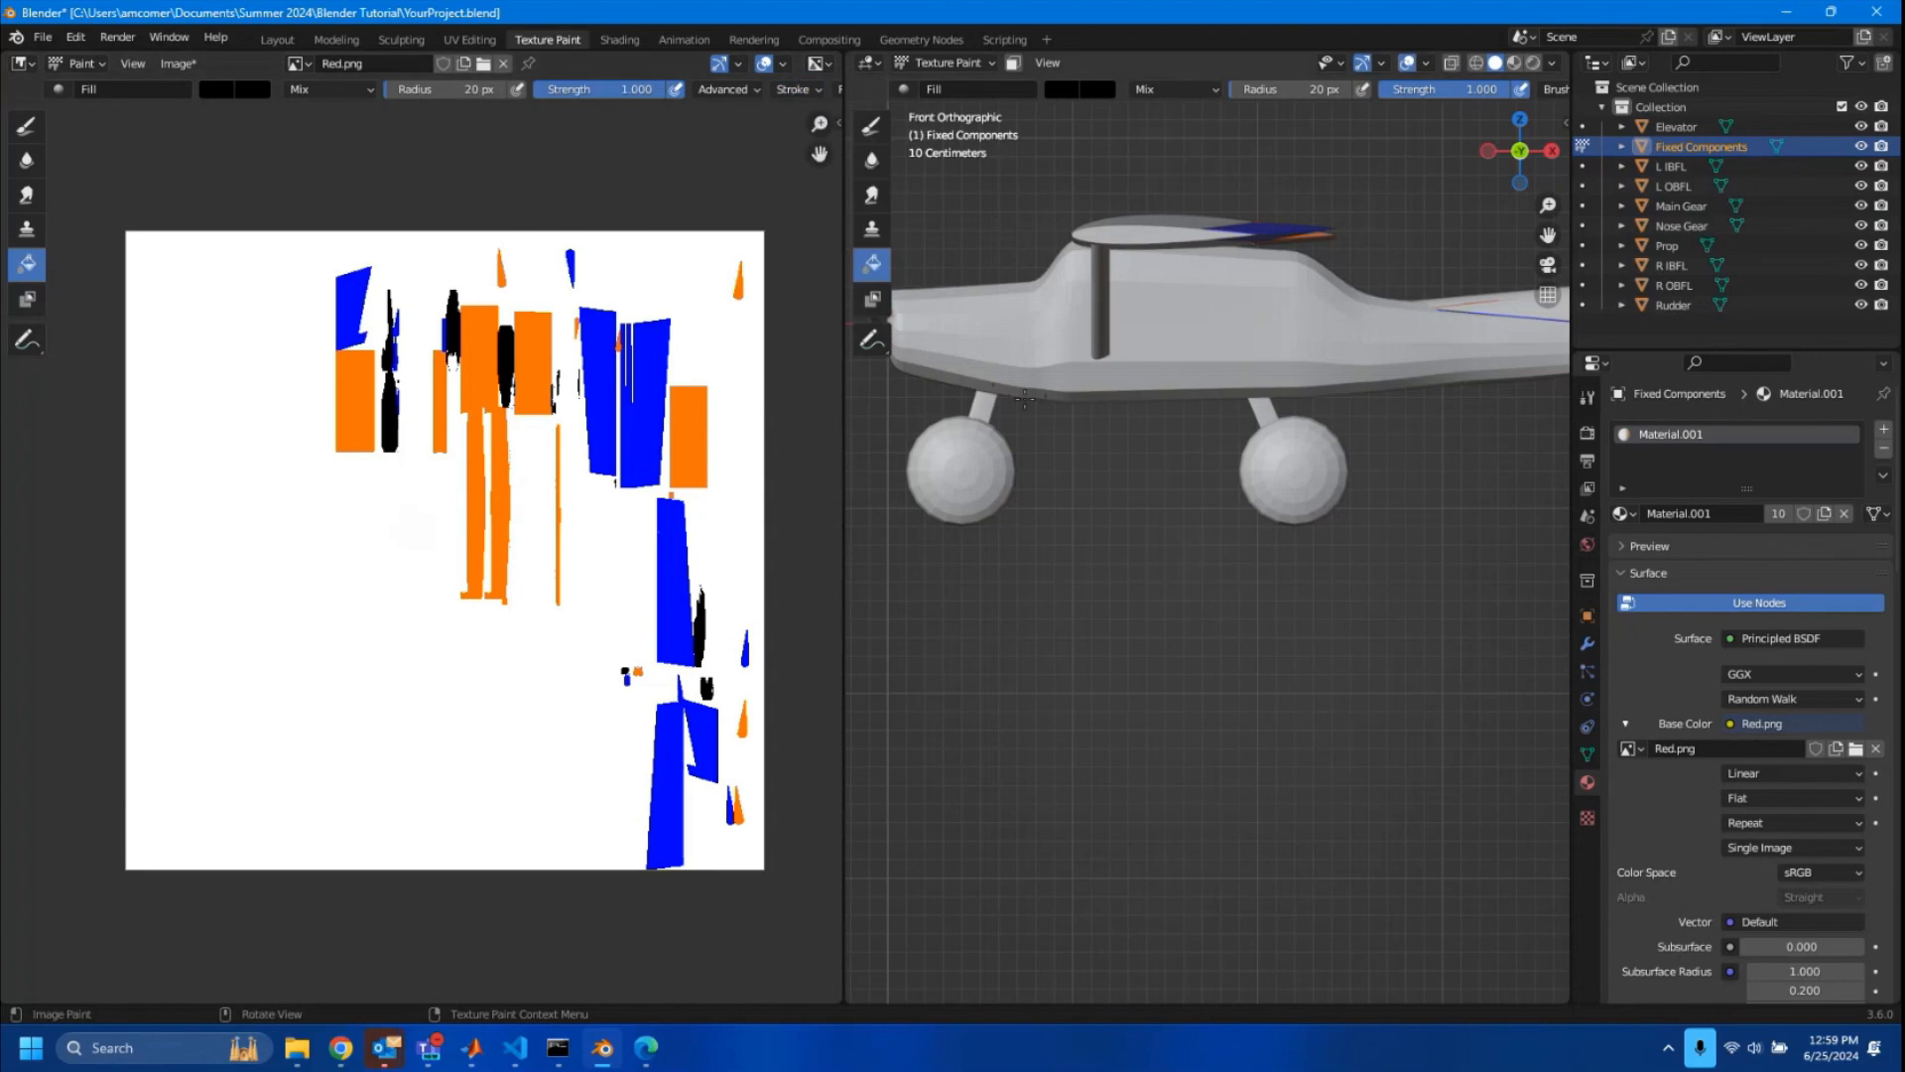
- Choose the Draw brush, set its colour to black and paint a stroke across the lower part of the nose wheel
scroll(1007, 482, up, 1)
mouse_move(1006, 481)
shift+middle_down()
mouse_move(1099, 485)
mouse_move(1211, 533)
mouse_move(1193, 527)
shift+middle_up()
scroll(1098, 484, up, 1)
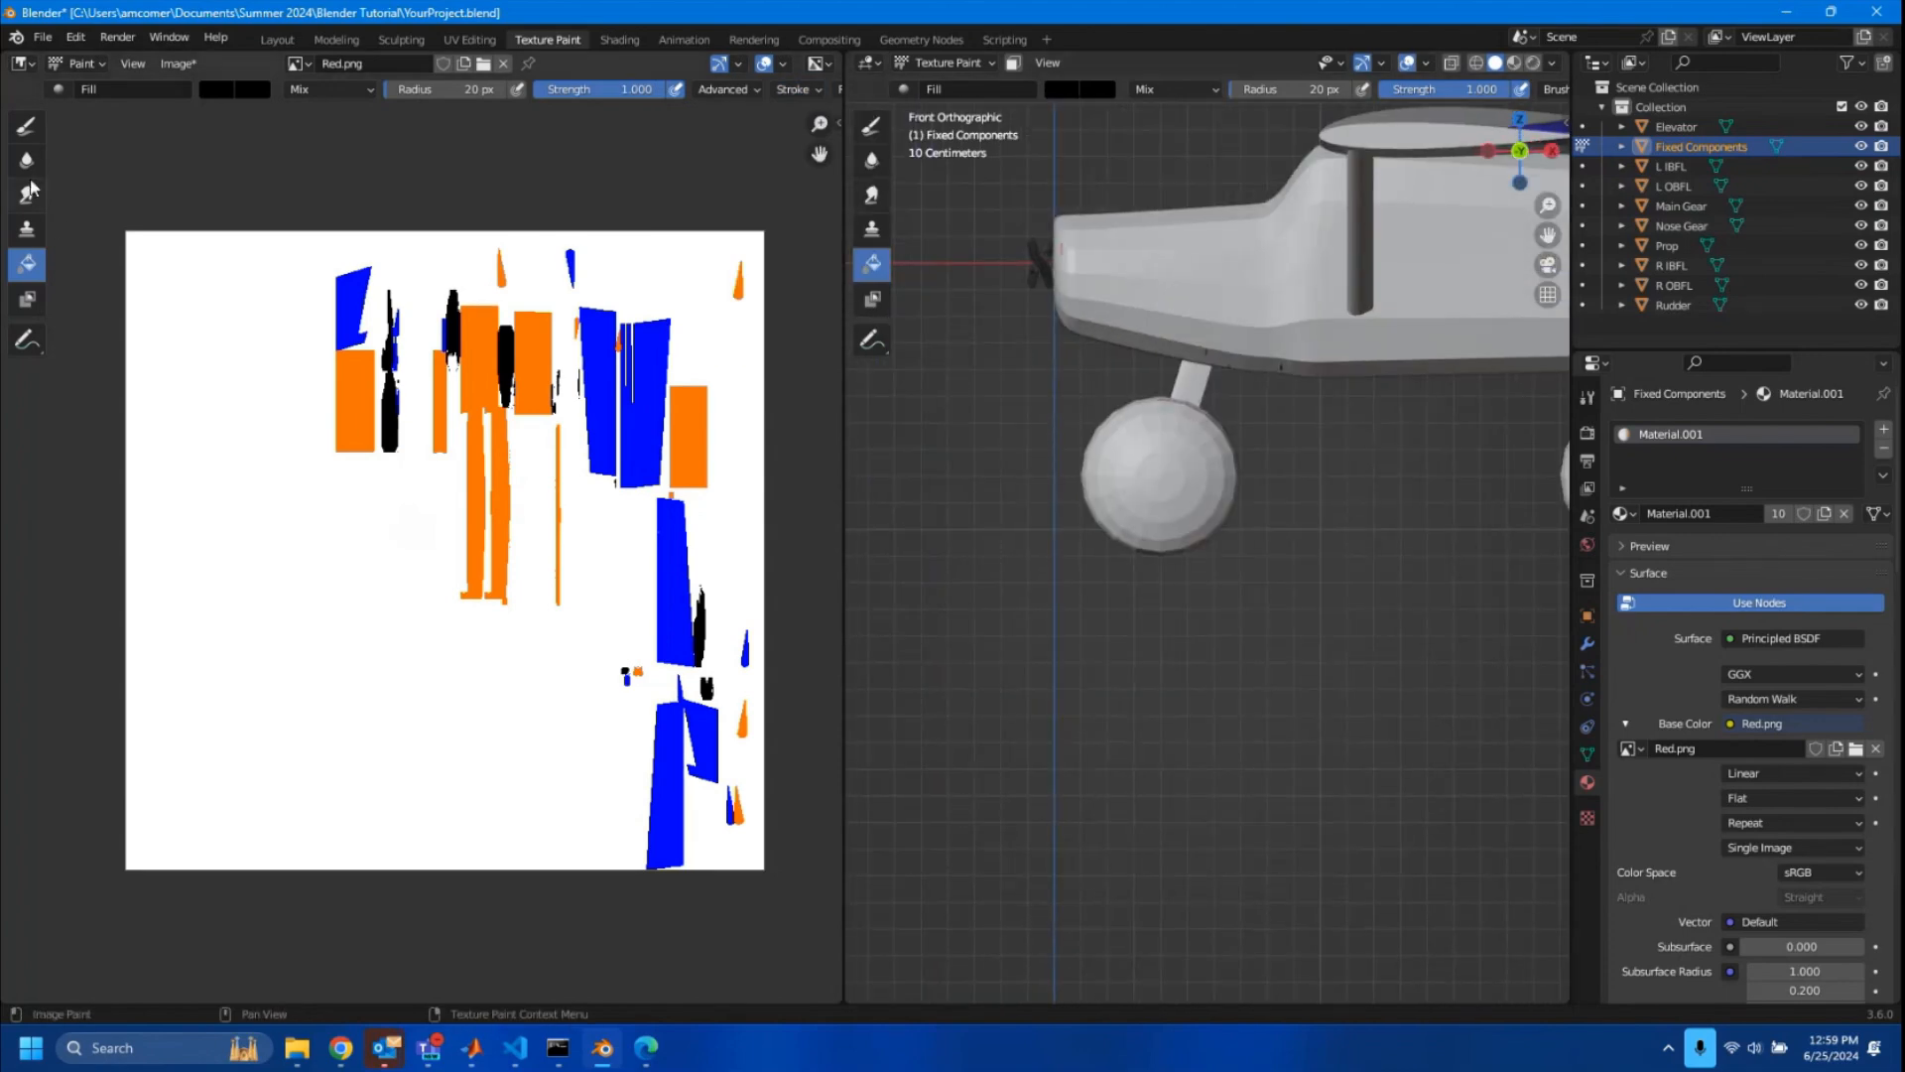
click(27, 127)
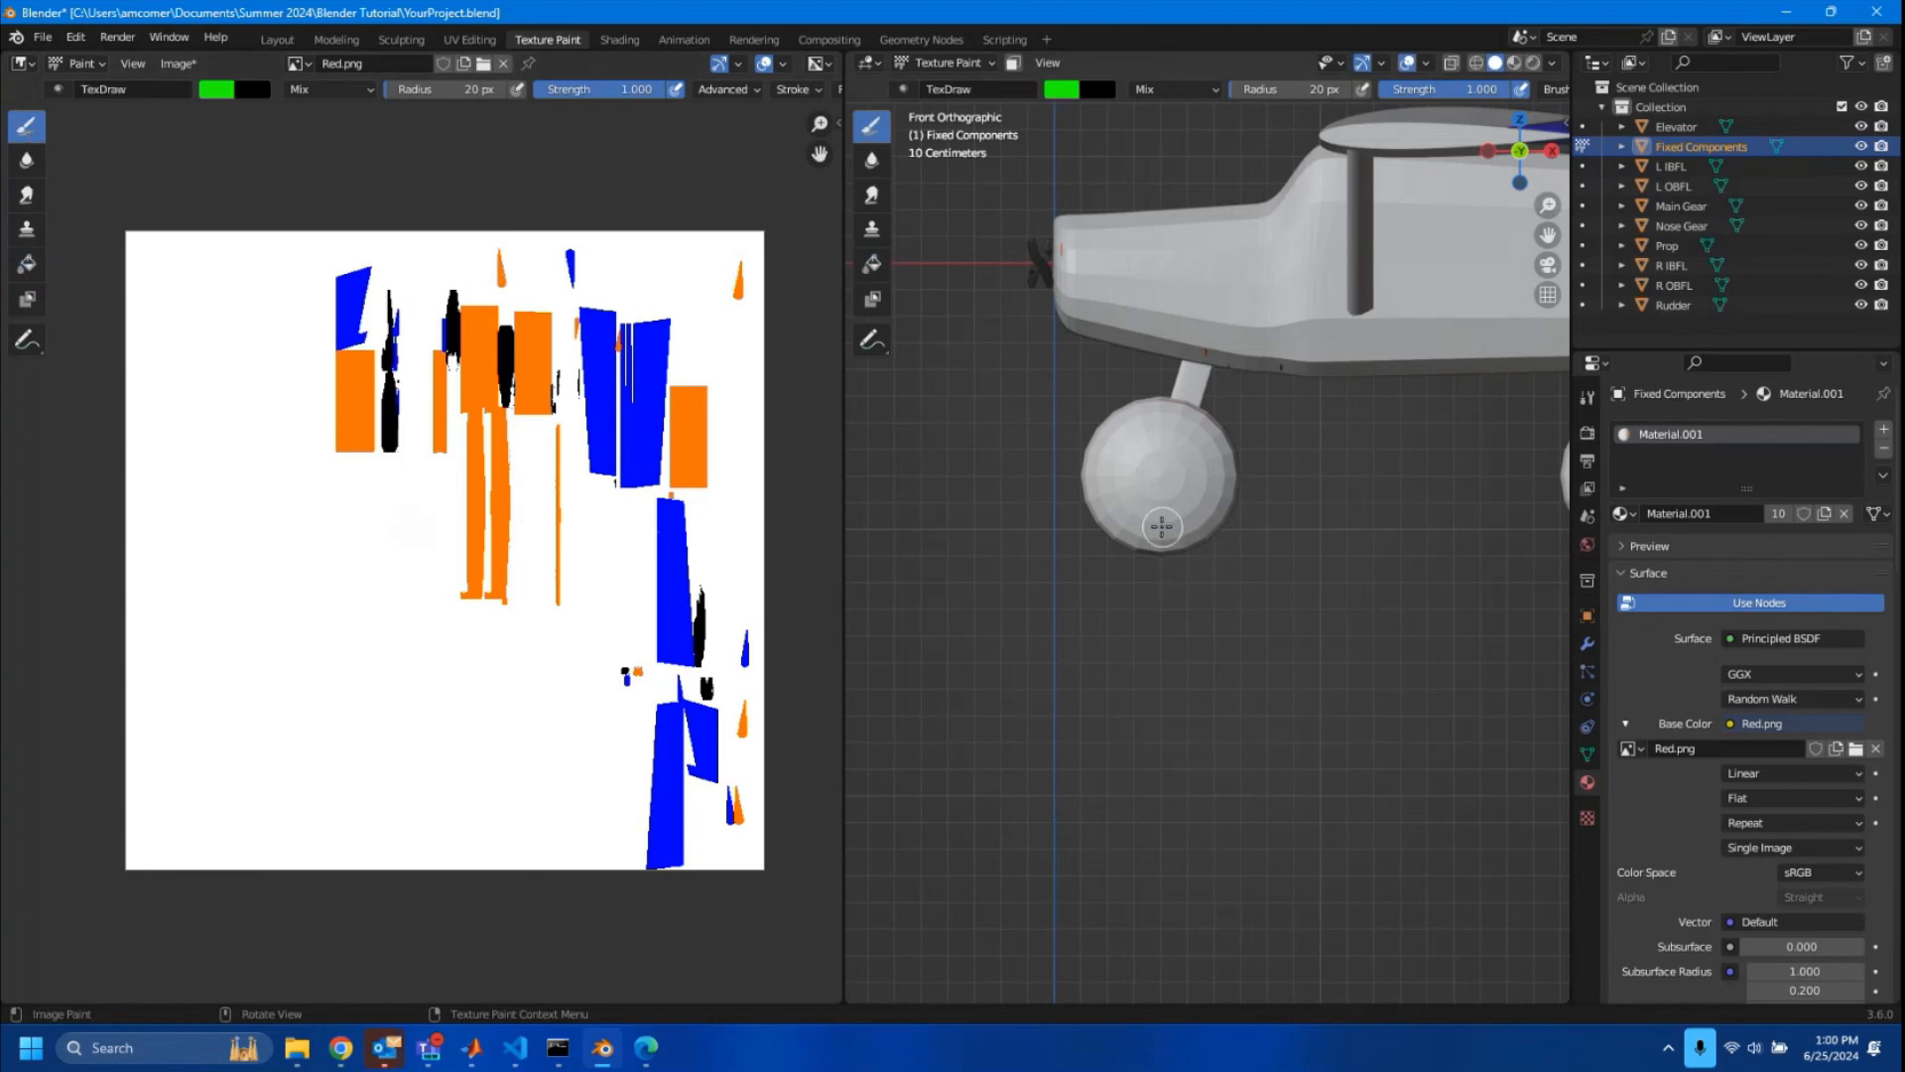
click(217, 90)
drag(373, 199, 370, 253)
drag(1146, 538, 1181, 509)
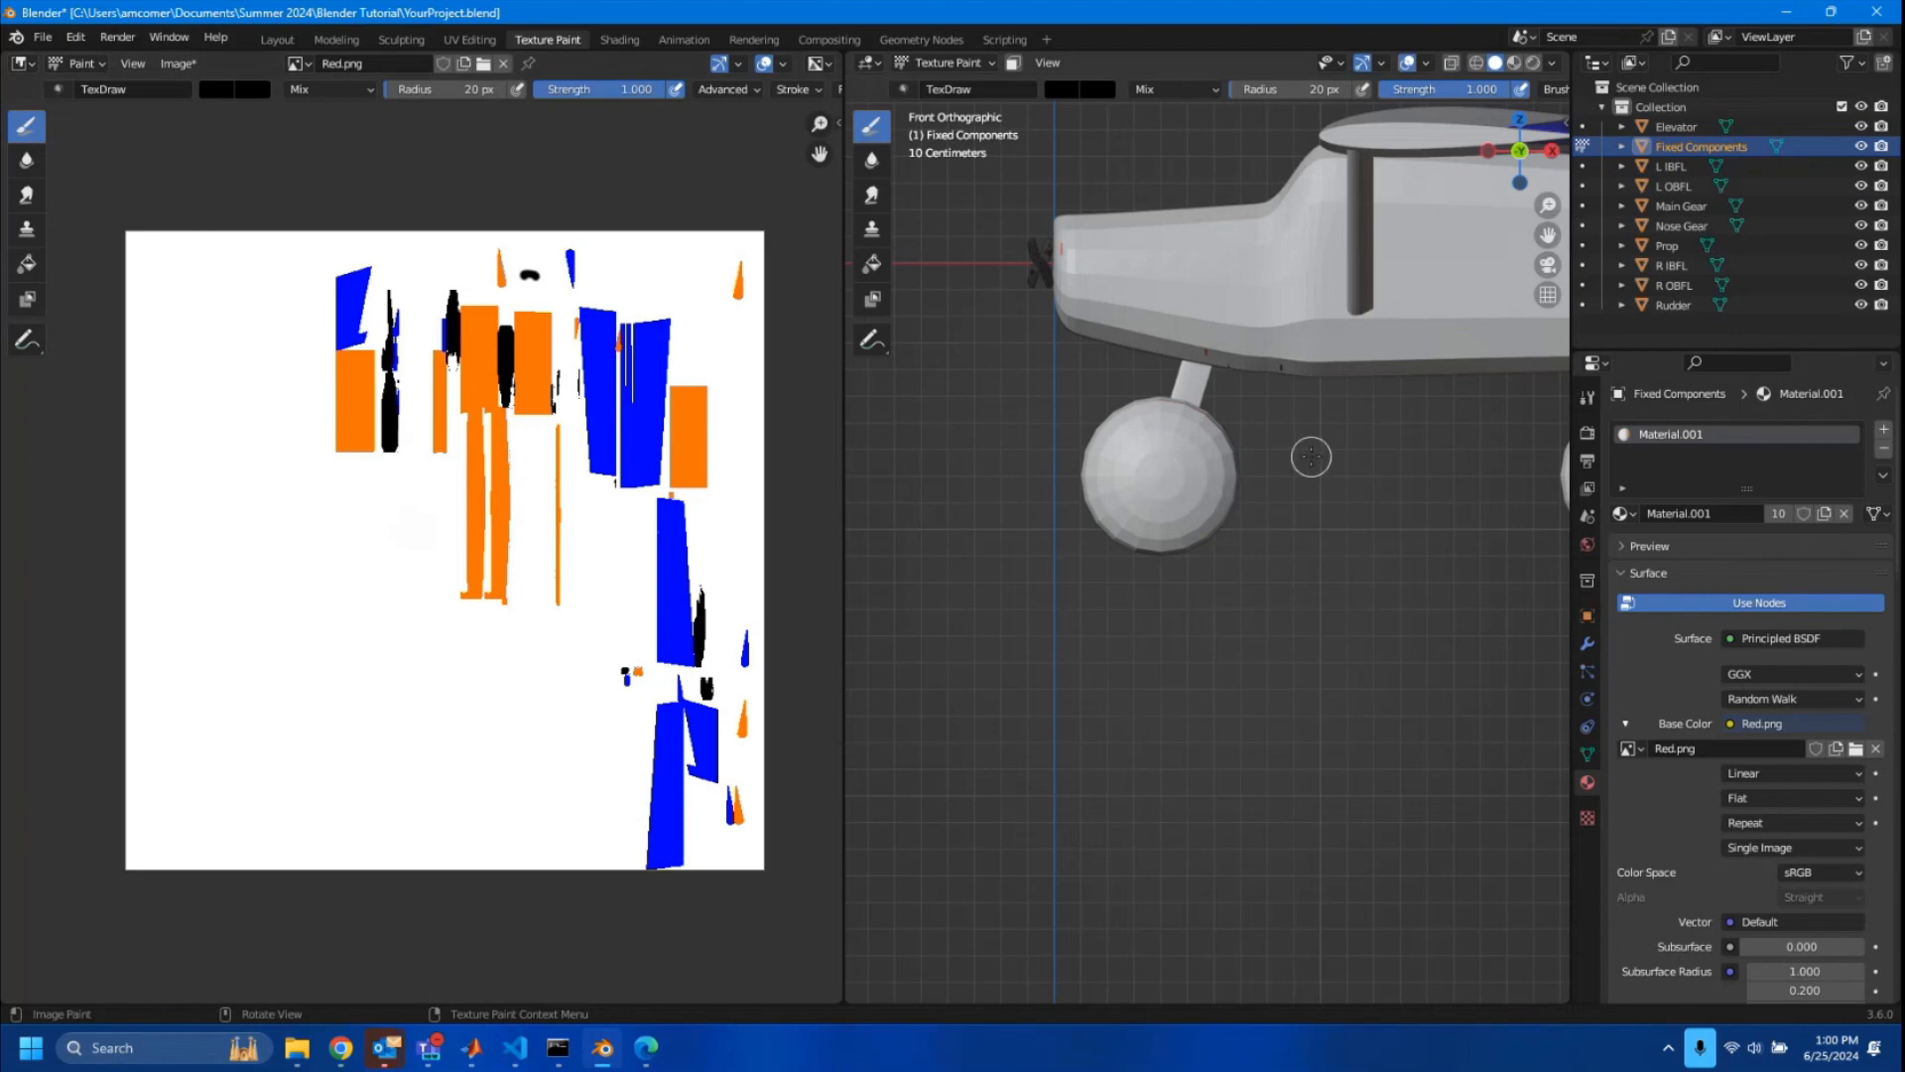
- Paint further black strokes on the nose wheel from the front and from an angled view
scroll(1320, 466, down, 1)
shift+middle_drag(1343, 493, 1263, 518)
mouse_move(1075, 528)
mouse_down()
mouse_move(1135, 518)
mouse_move(1086, 518)
mouse_up()
mouse_move(1081, 518)
middle_down()
mouse_move(1443, 571)
mouse_move(1427, 574)
middle_up()
drag(1248, 598, 1208, 616)
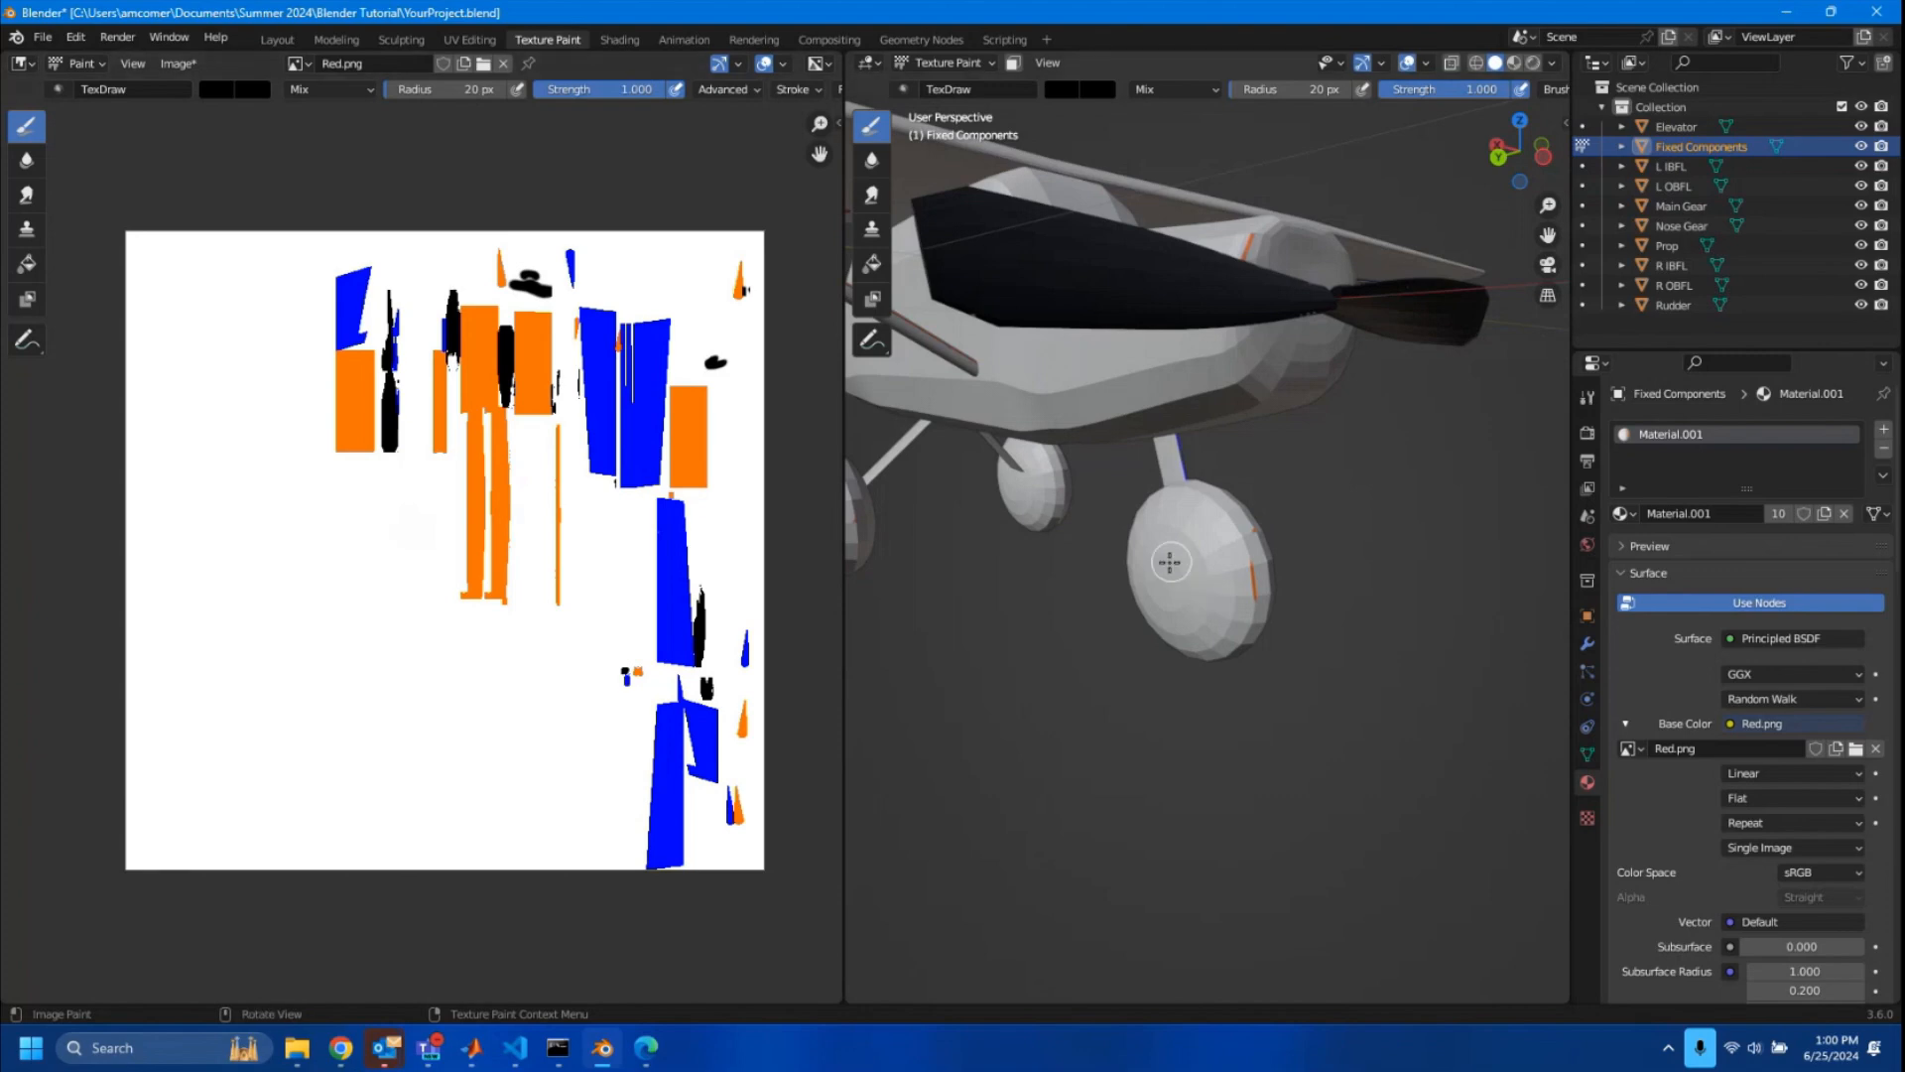
scroll(1166, 536, down, 5)
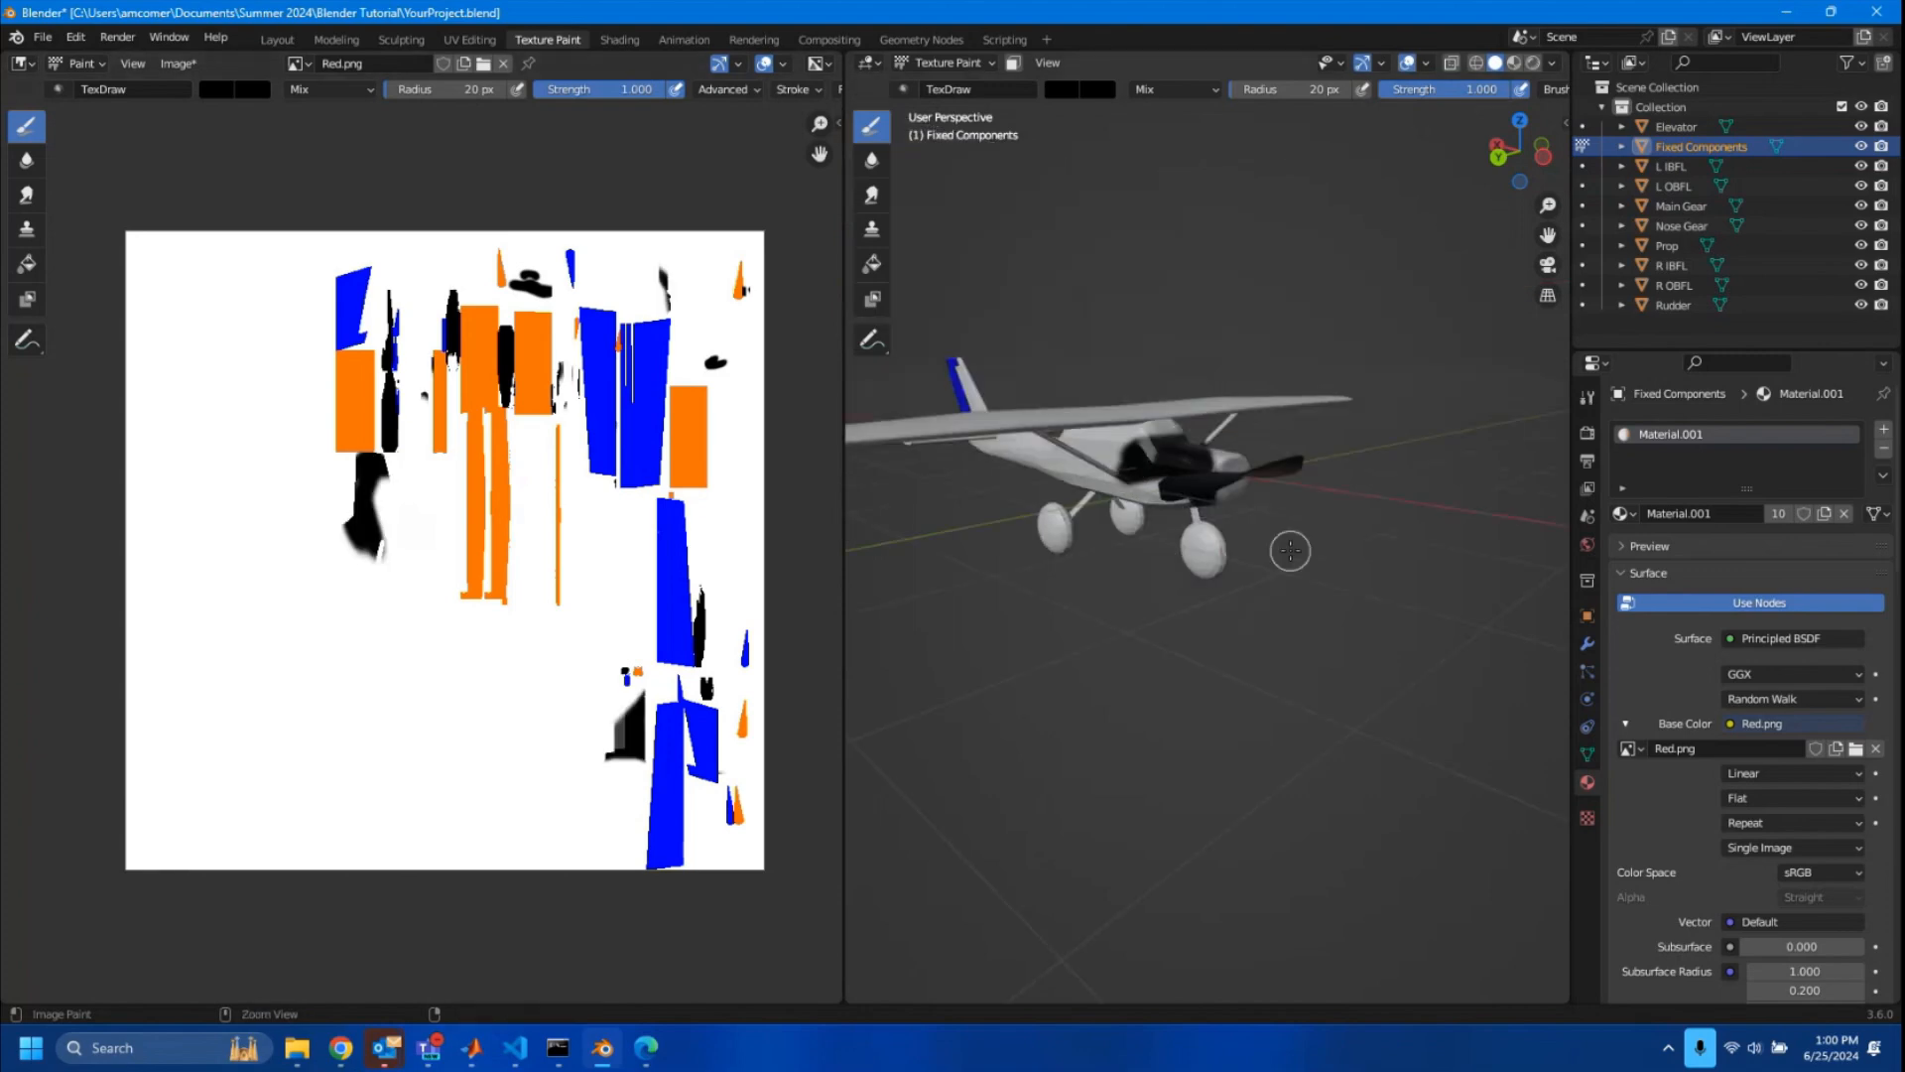
middle_drag(1259, 540, 1225, 506)
scroll(1152, 501, up, 4)
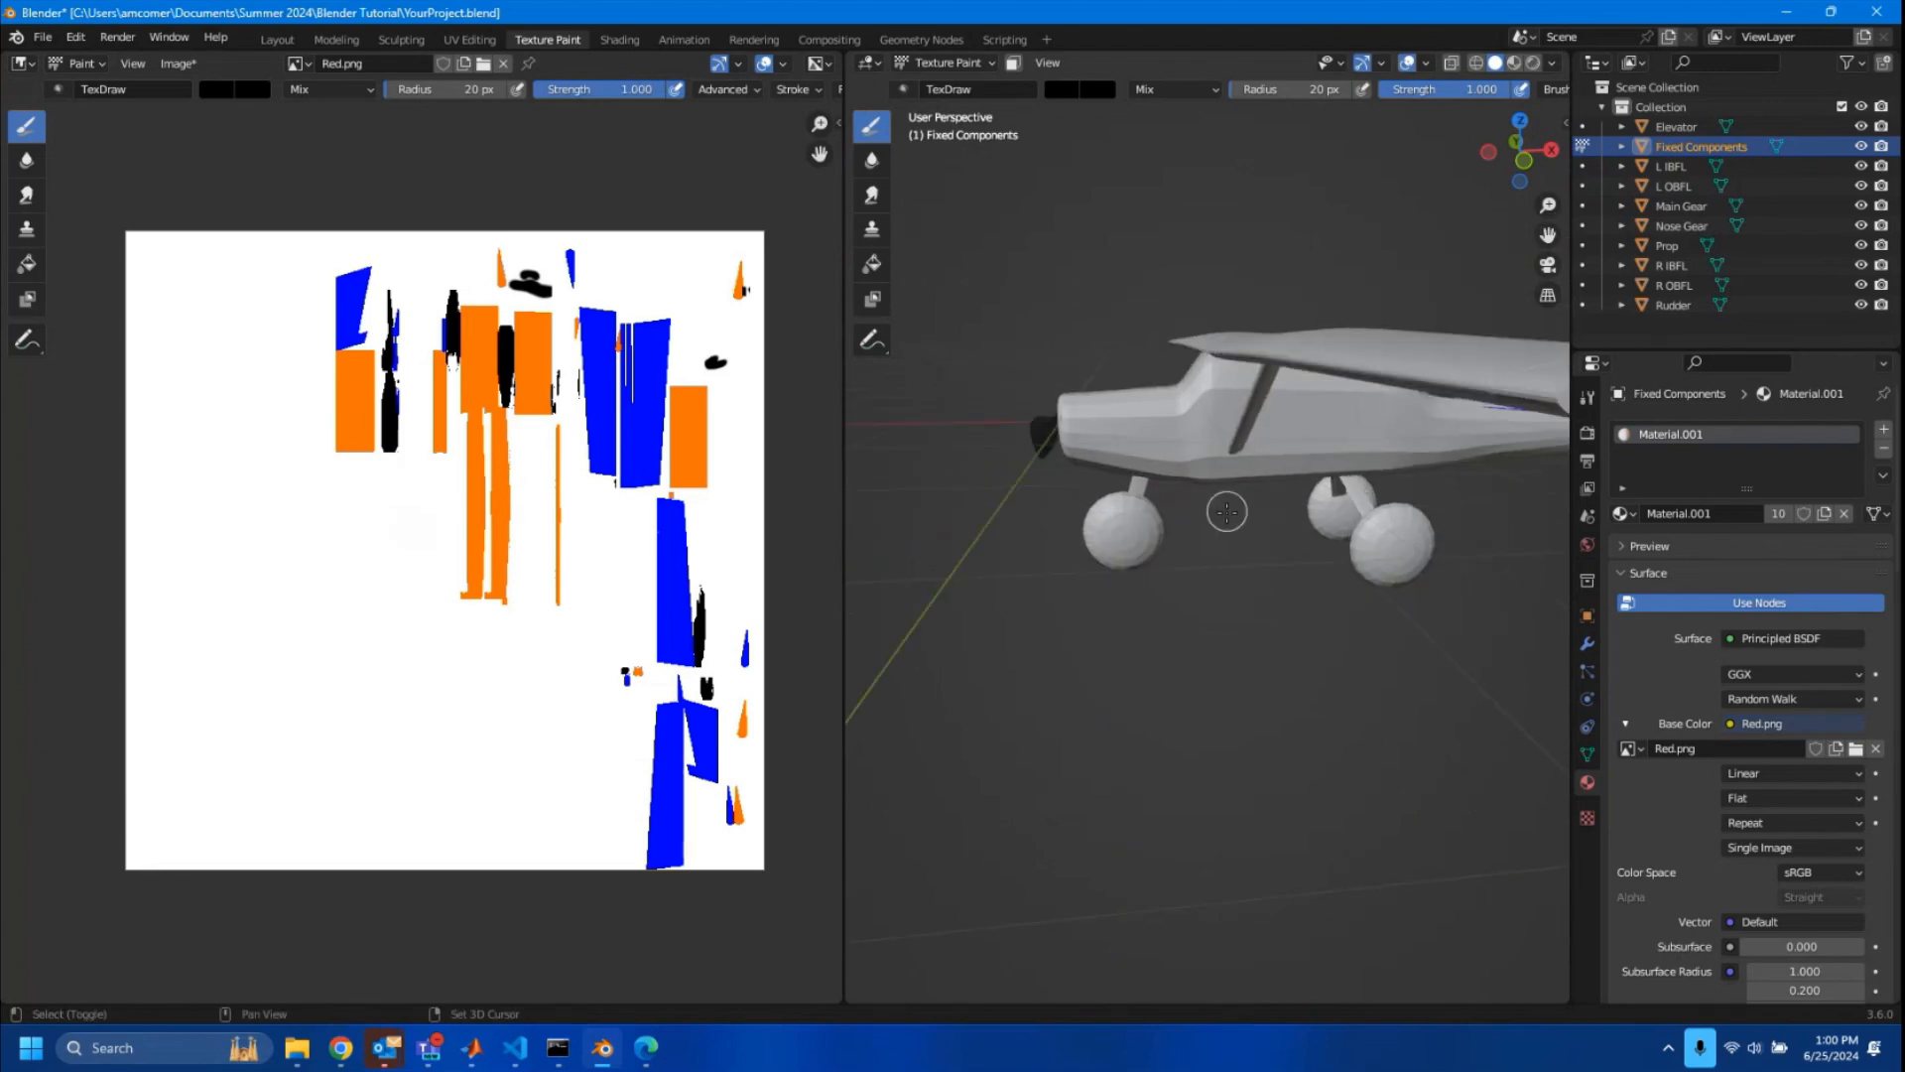
- Hide the Nose Gear and Main Gear objects and delete both from the collection
click(1707, 226)
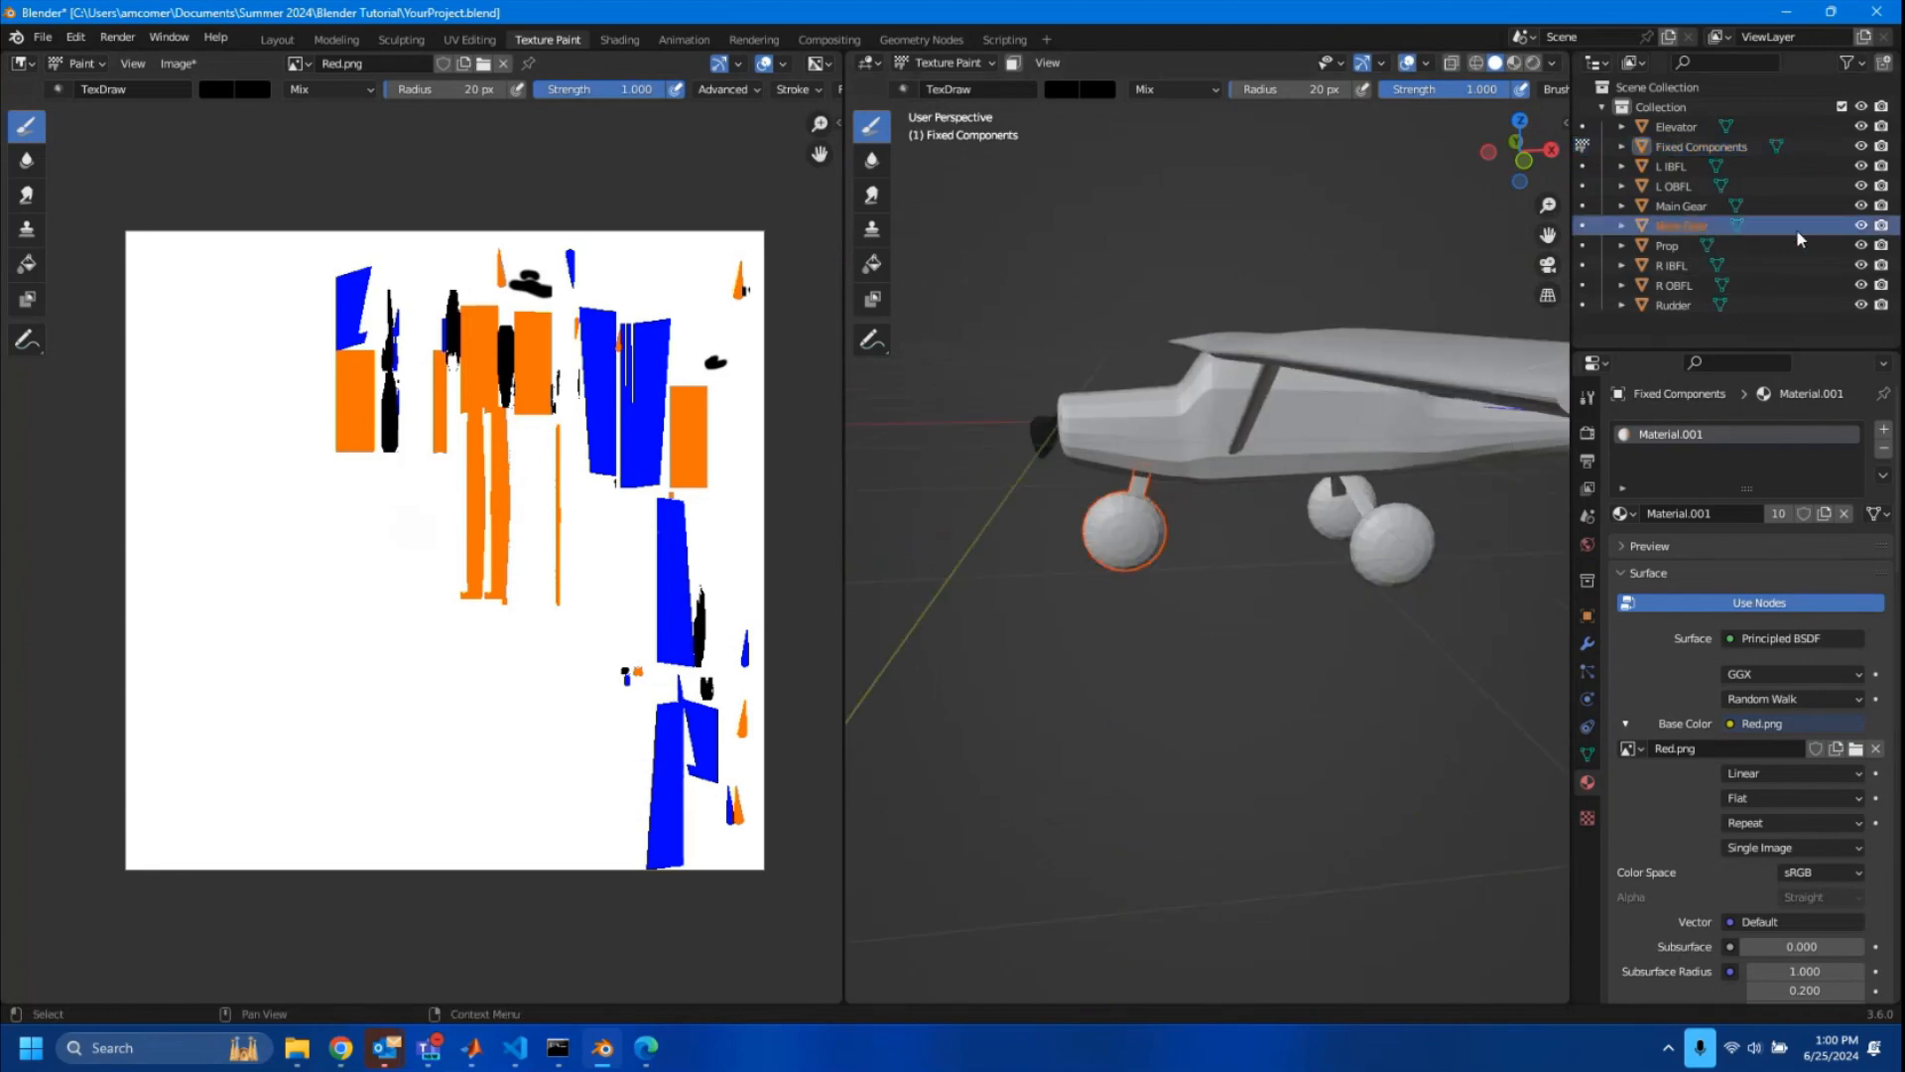
click(1862, 226)
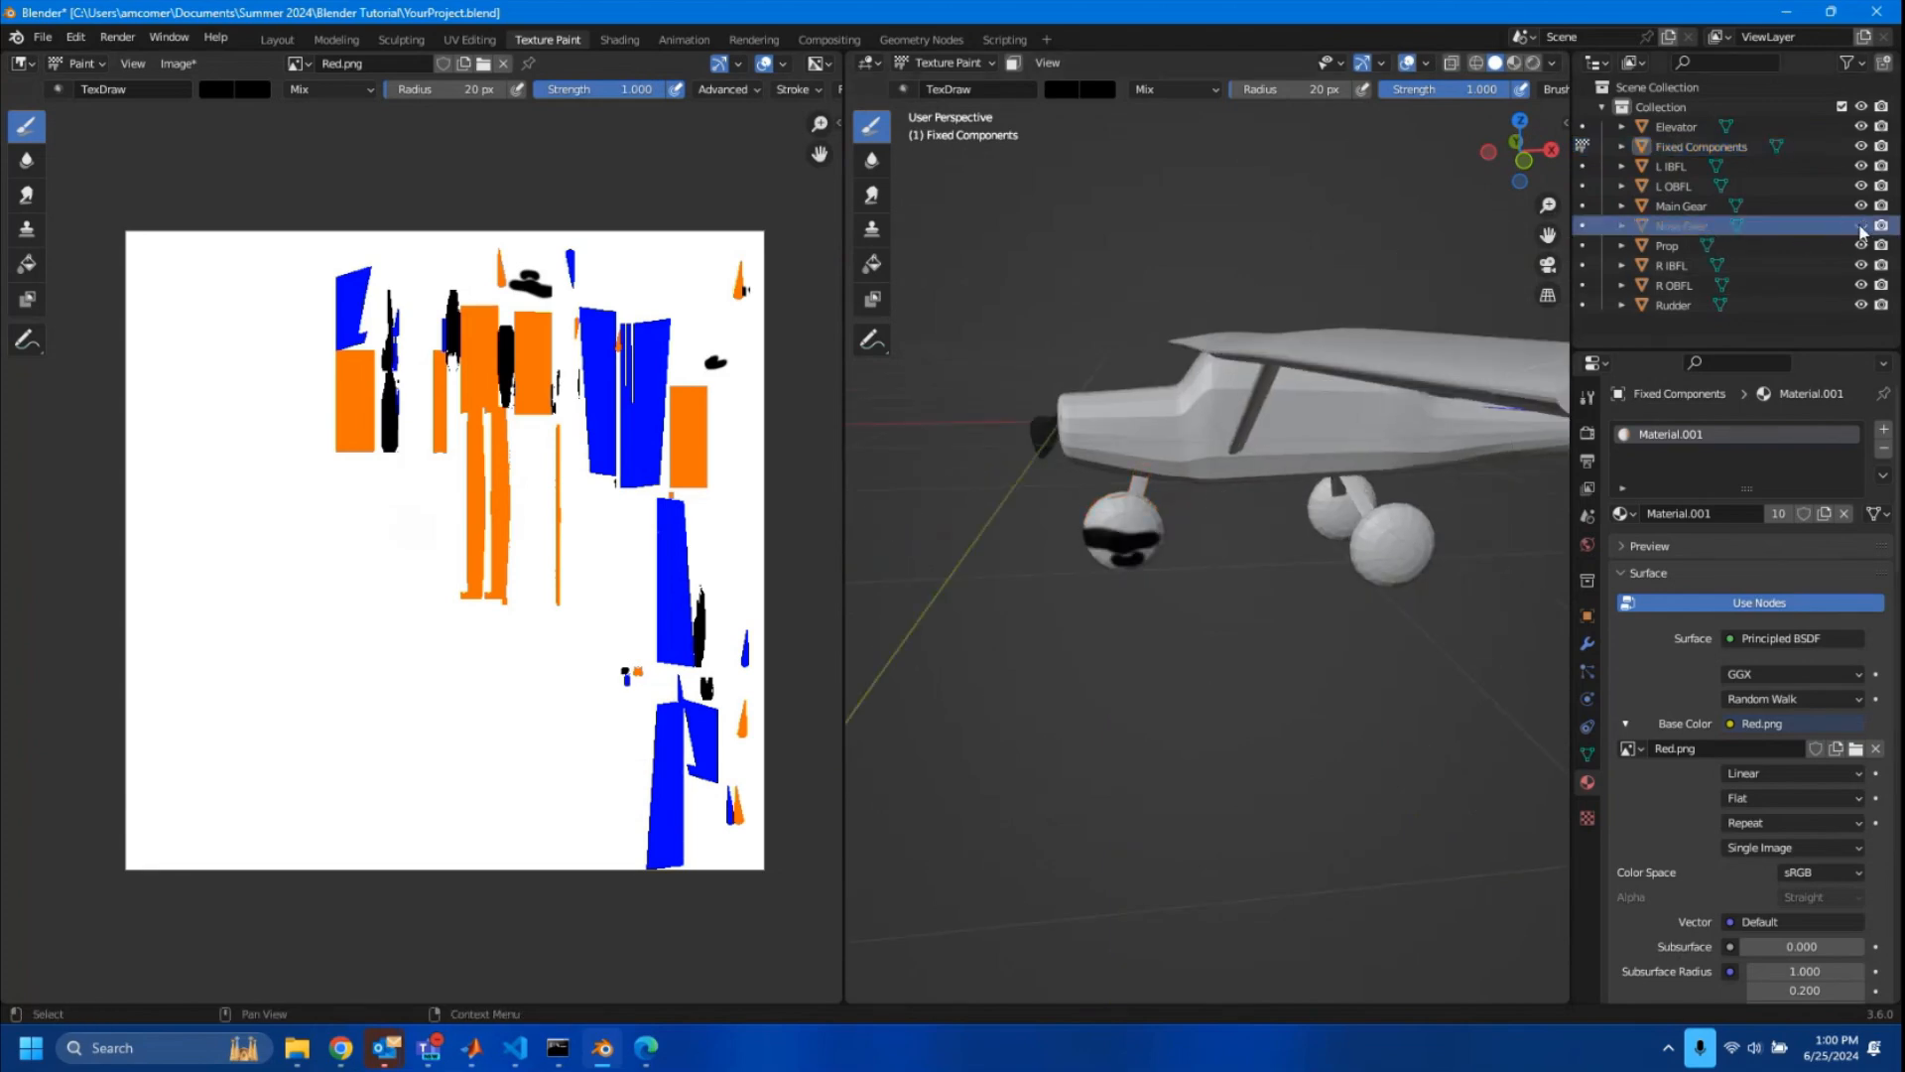
click(1811, 207)
click(1862, 205)
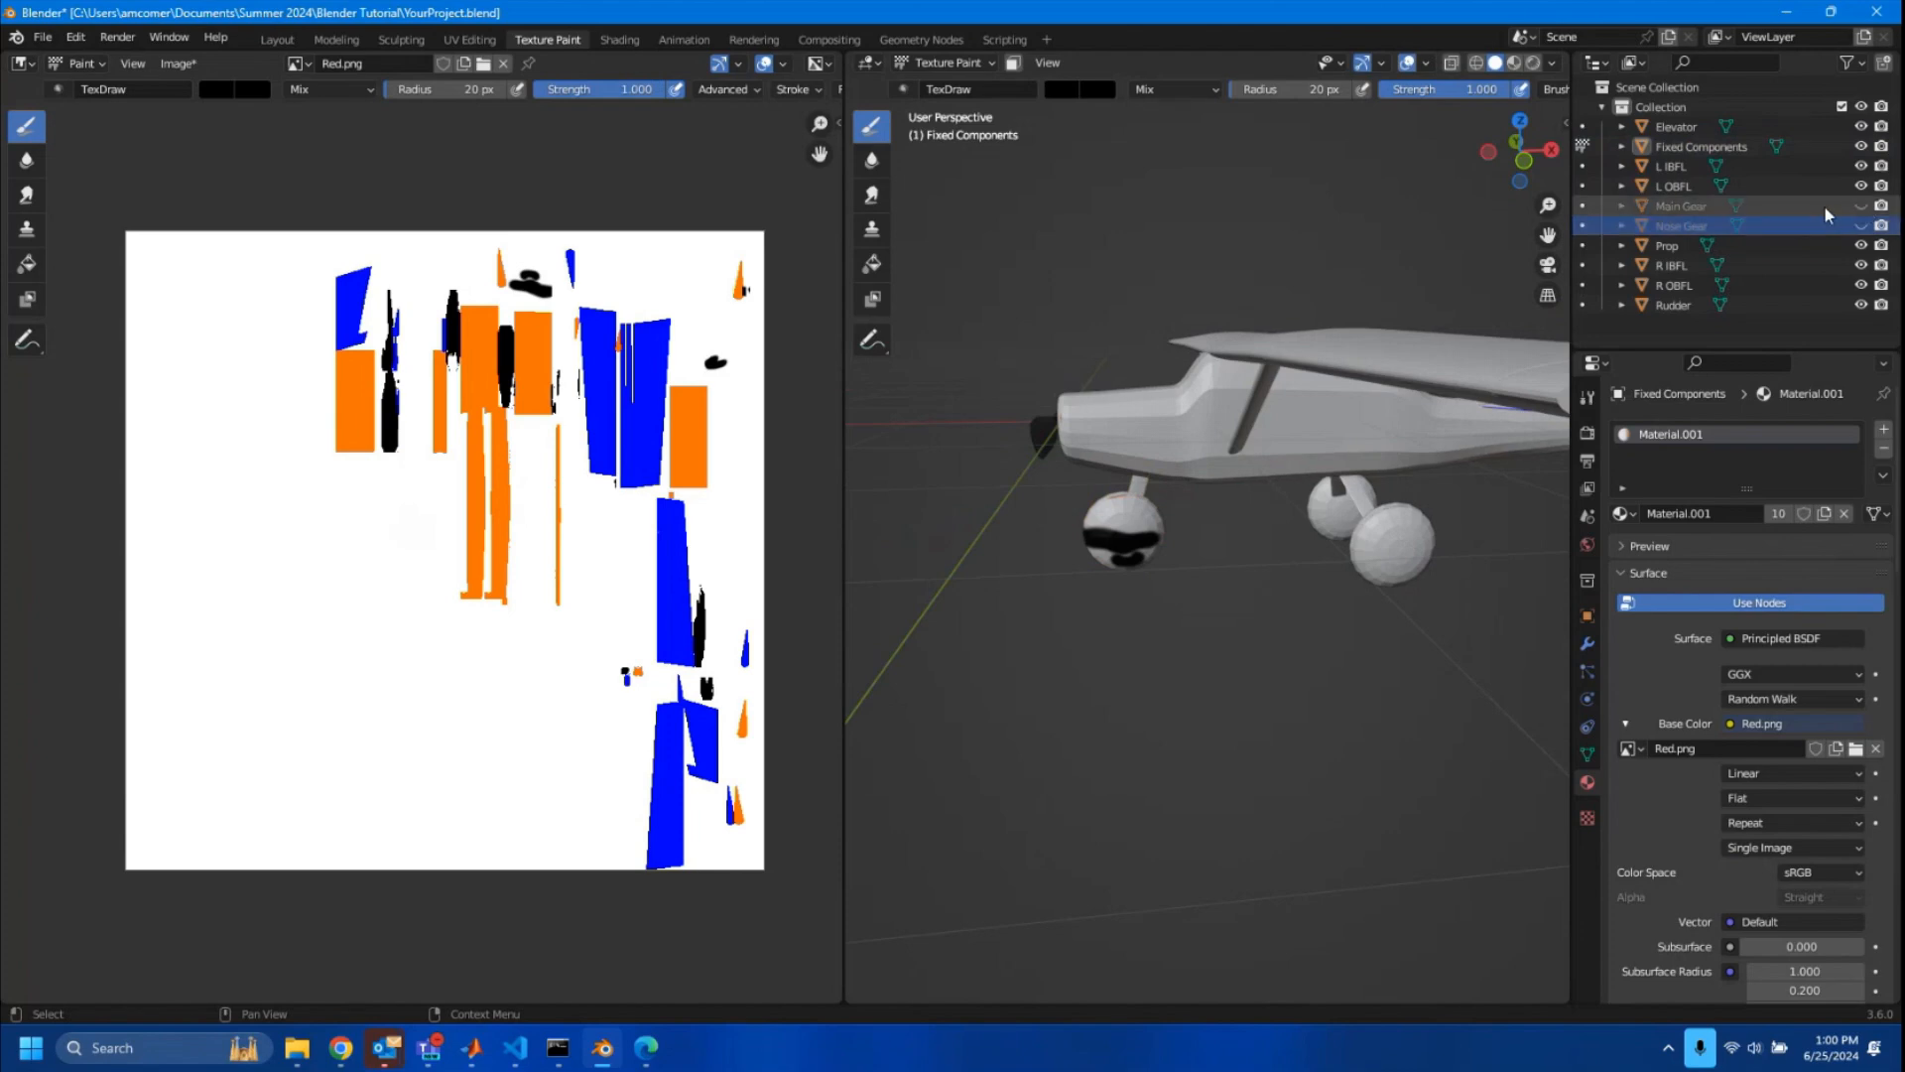
ctrl+click(1776, 224)
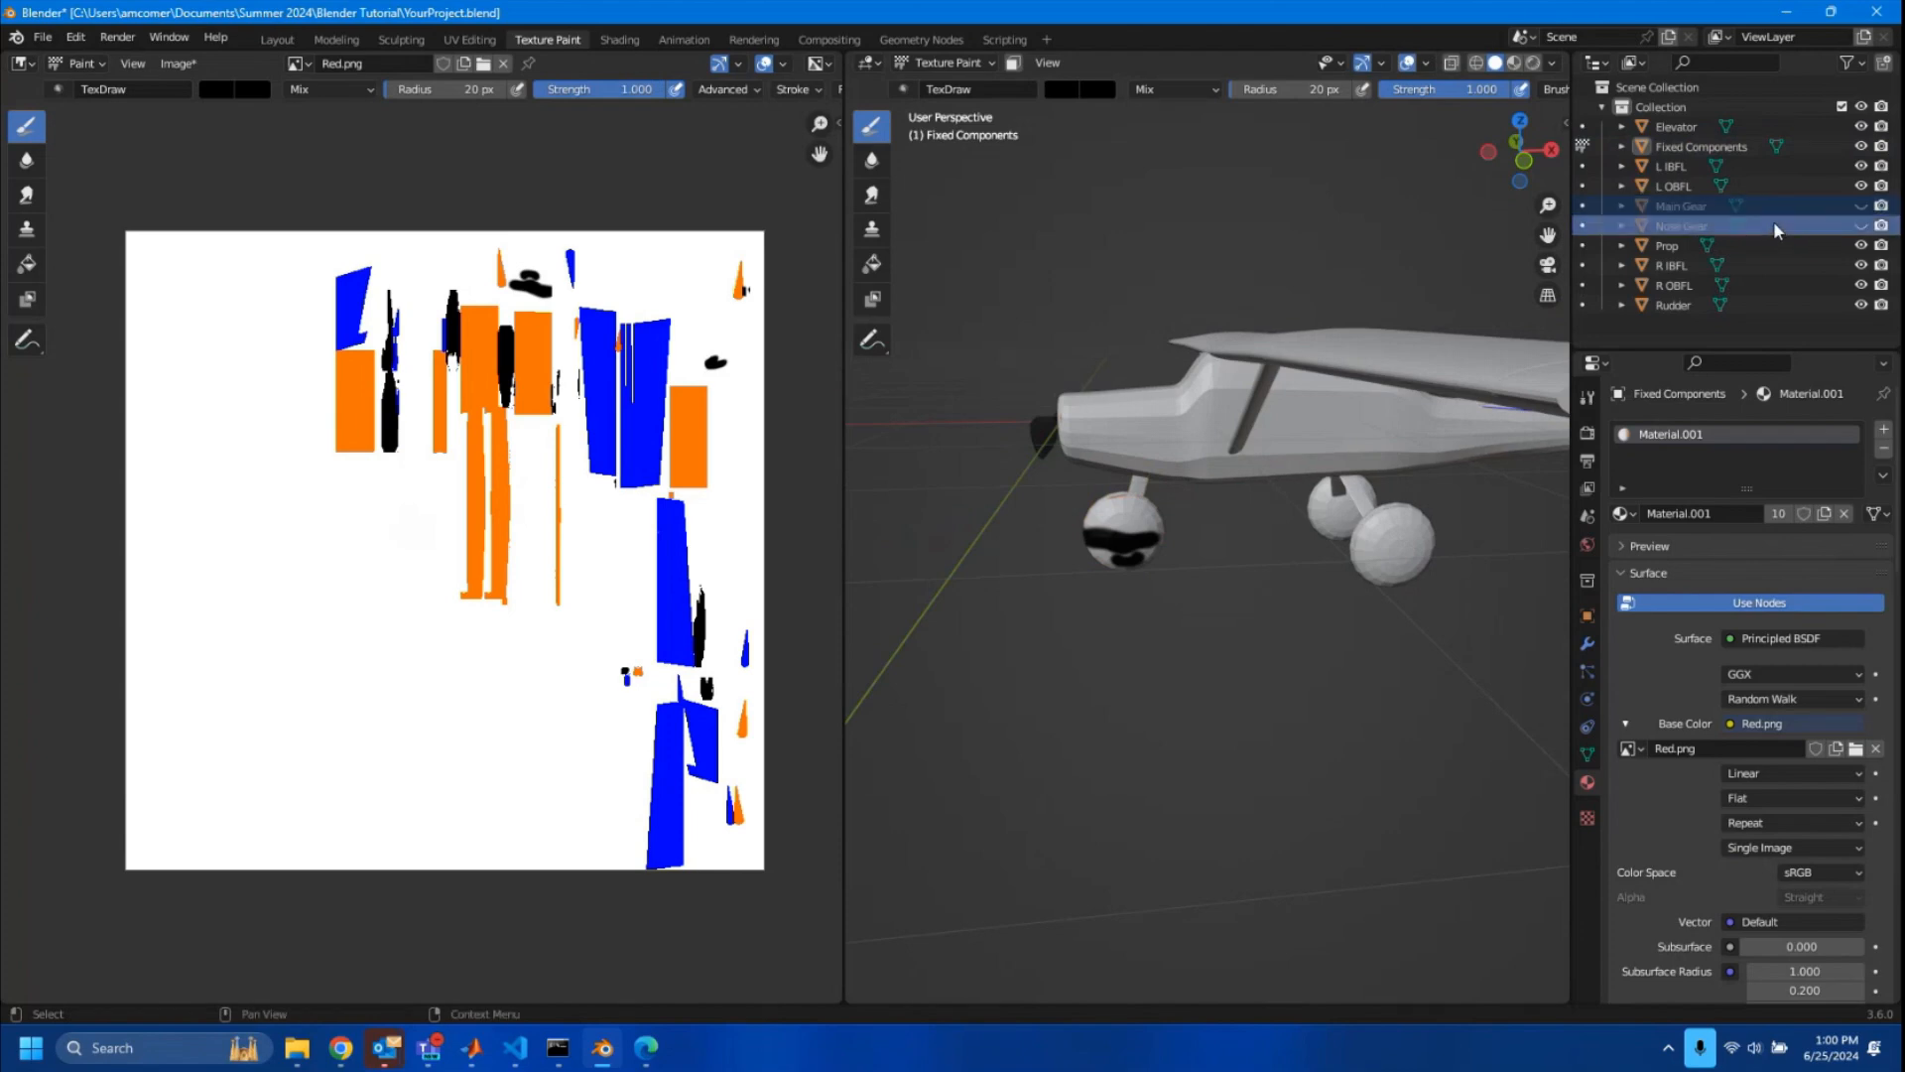
key(Delete)
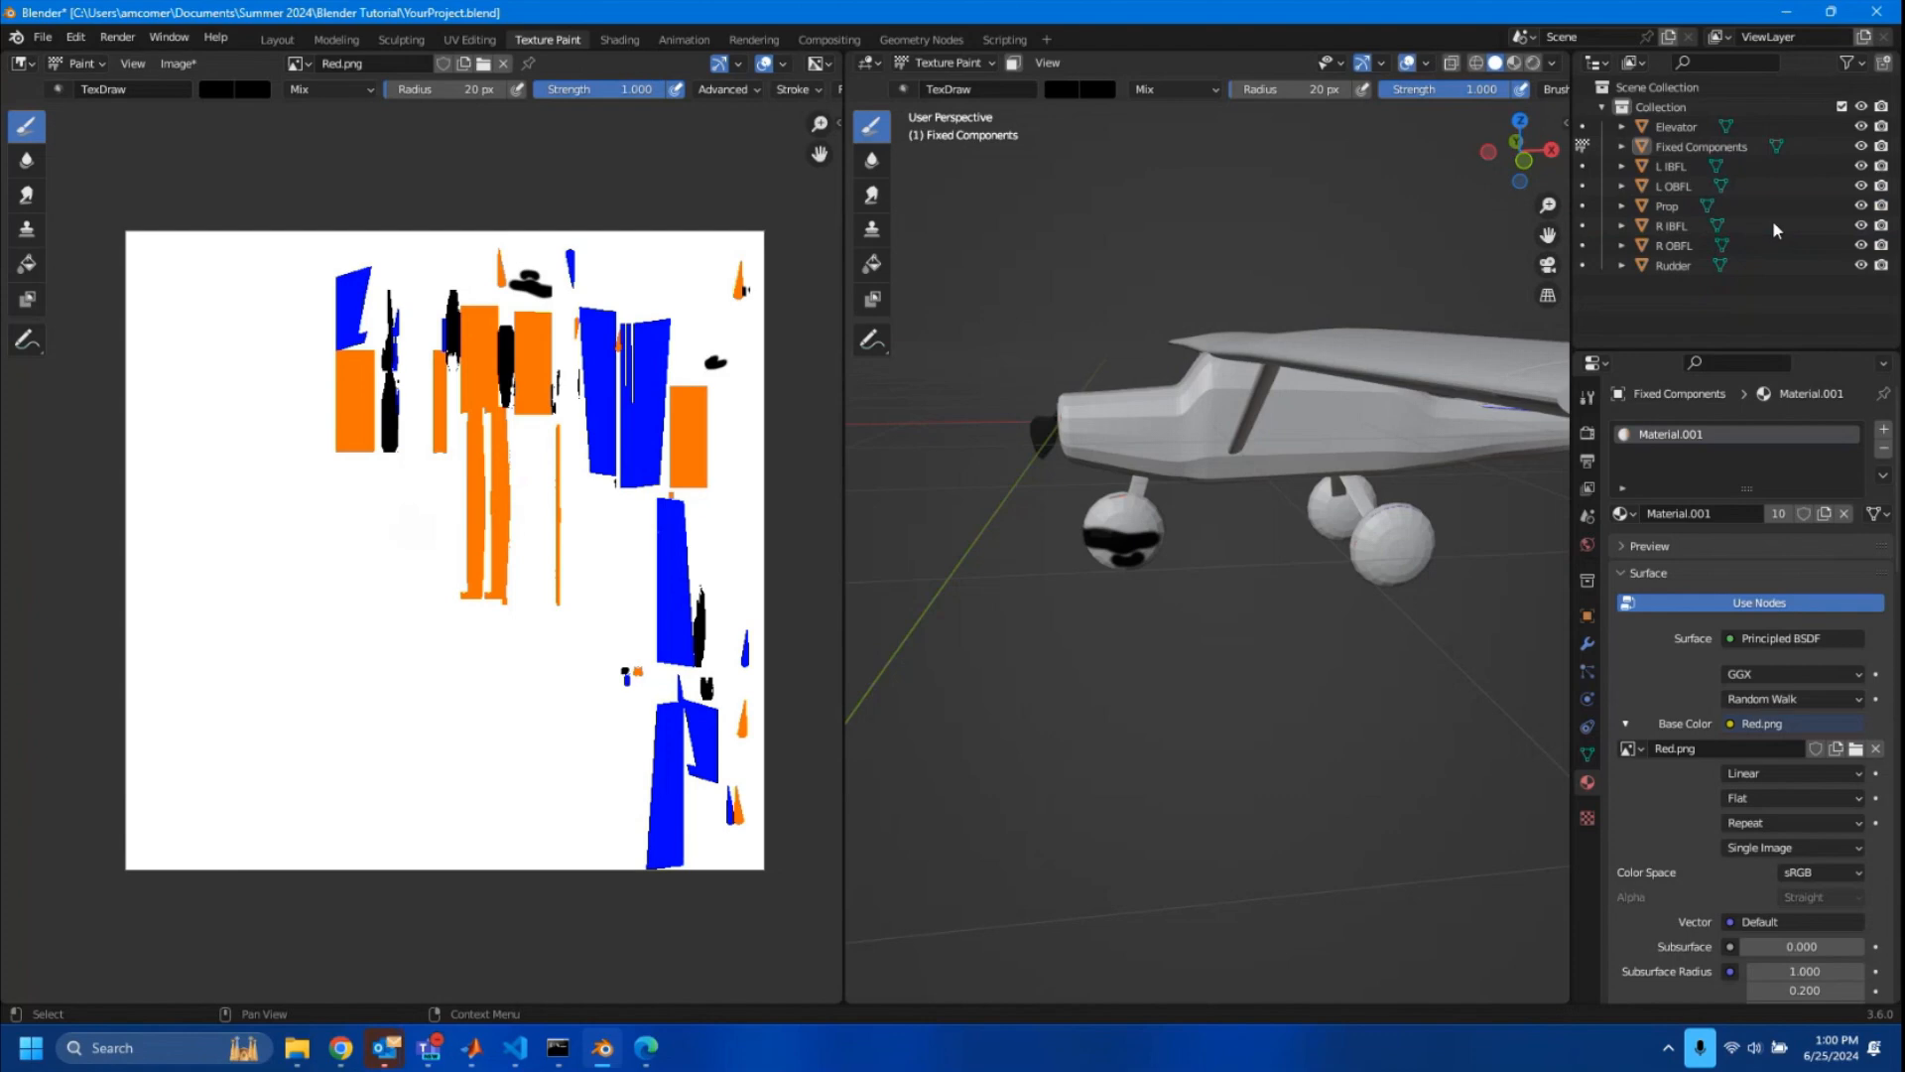
- Paint the lower halves of the nose wheel and the main wheel black in front orthographic view
middle_drag(987, 621, 982, 670)
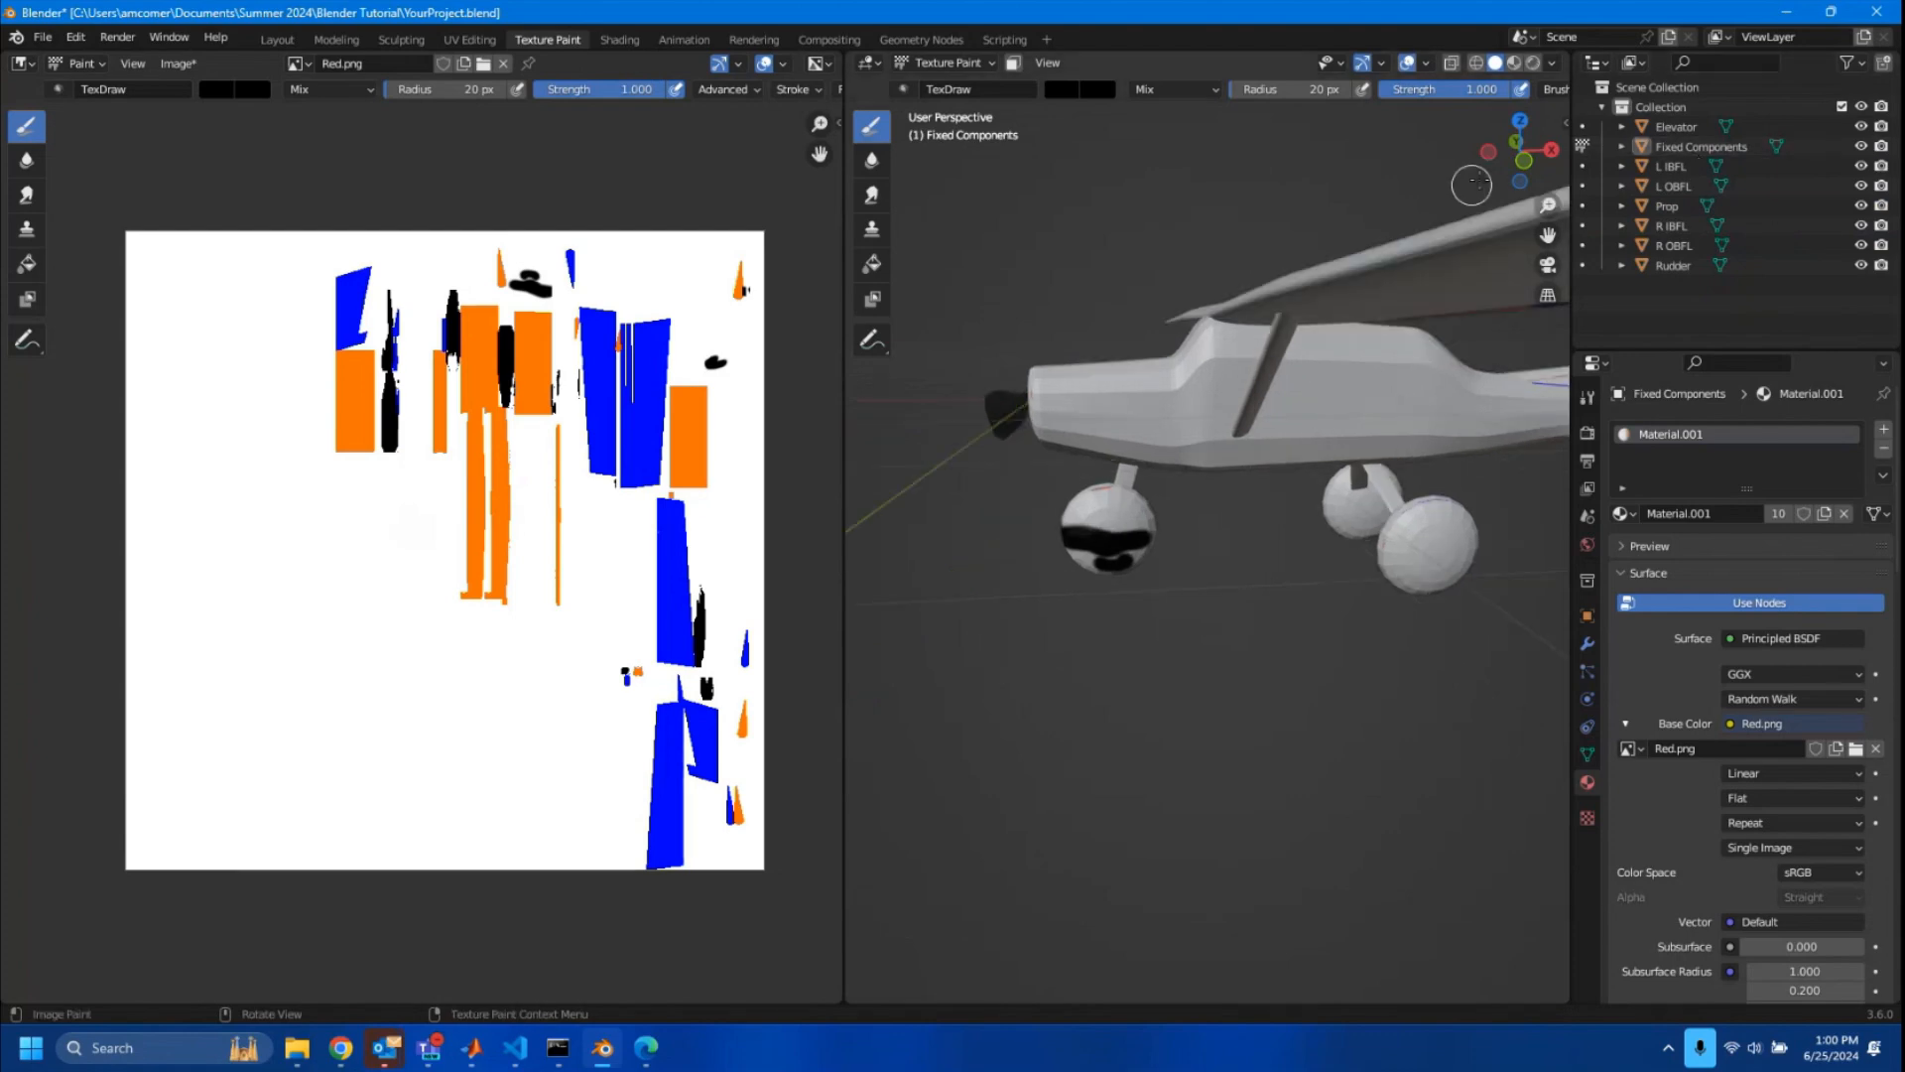
click(1524, 165)
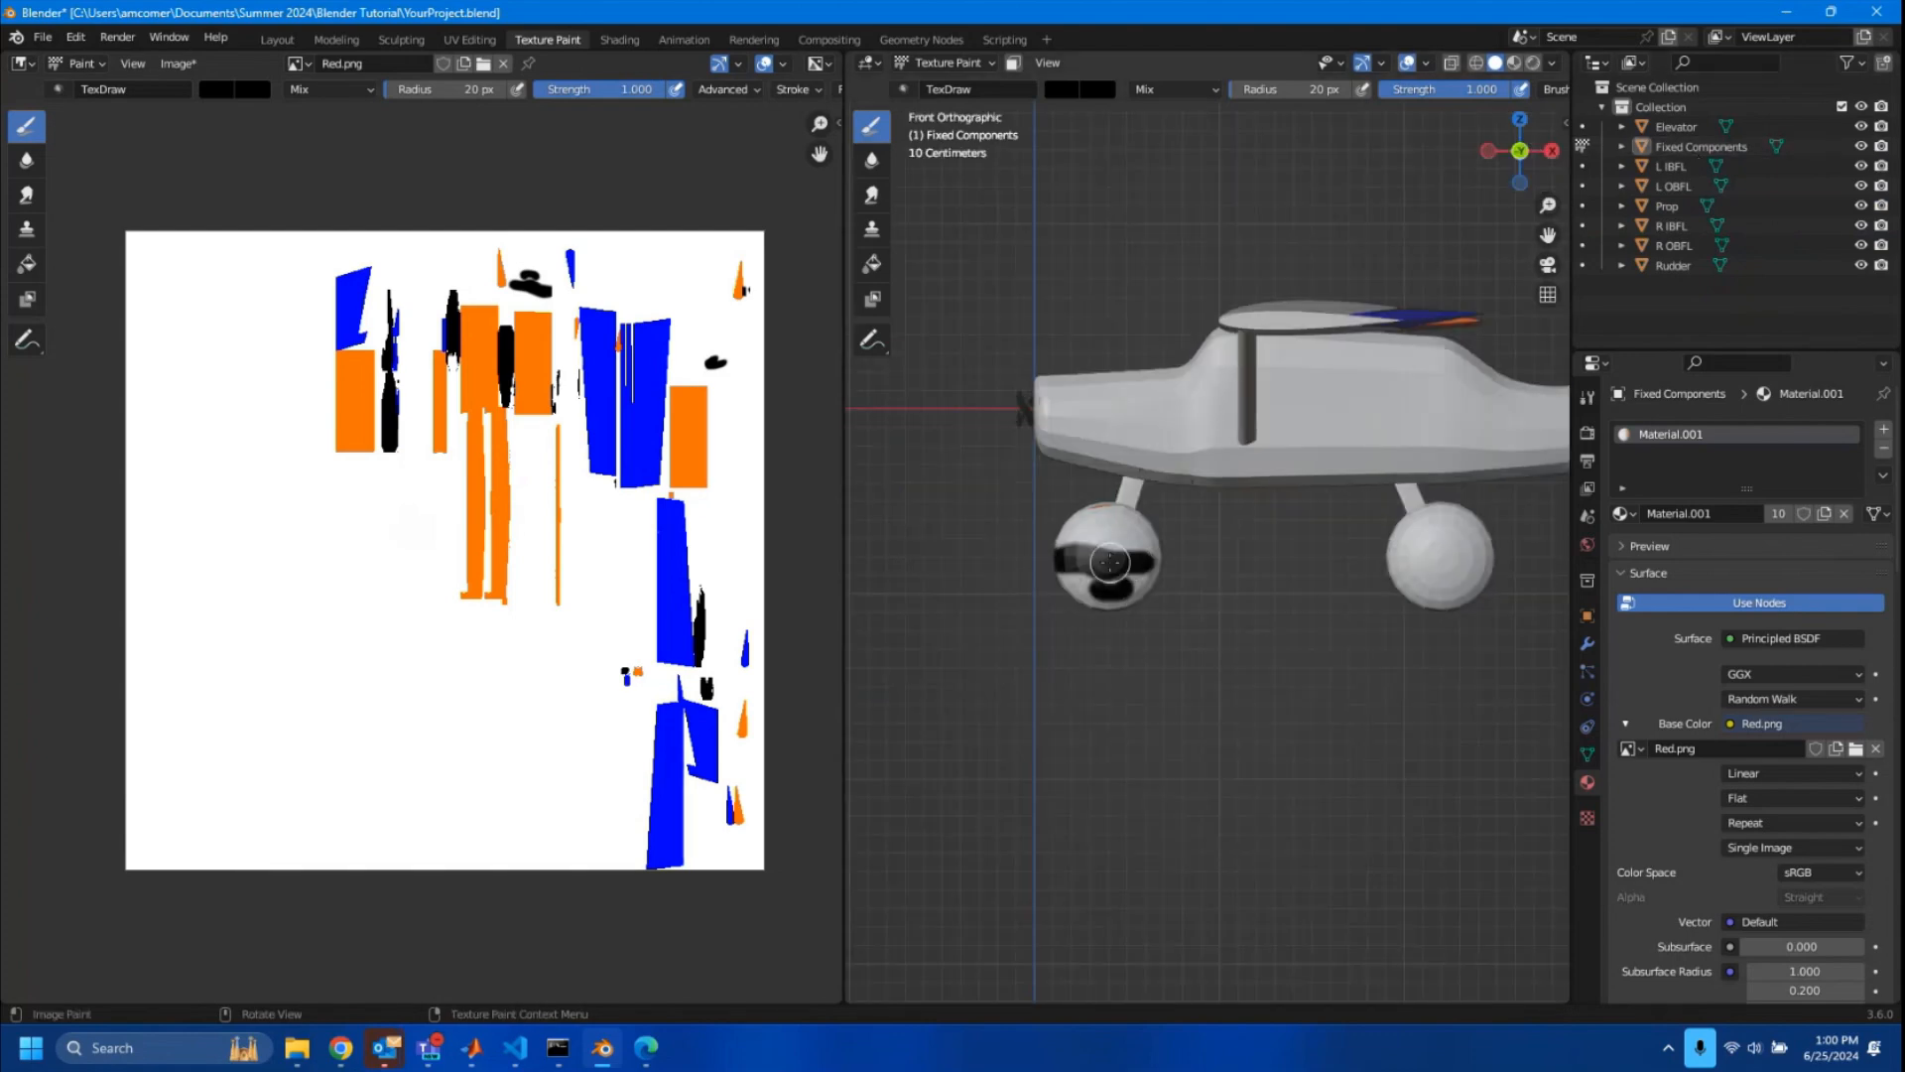
mouse_move(1142, 562)
mouse_down()
mouse_move(1146, 577)
mouse_move(1087, 600)
mouse_move(1052, 568)
mouse_move(1122, 595)
mouse_up()
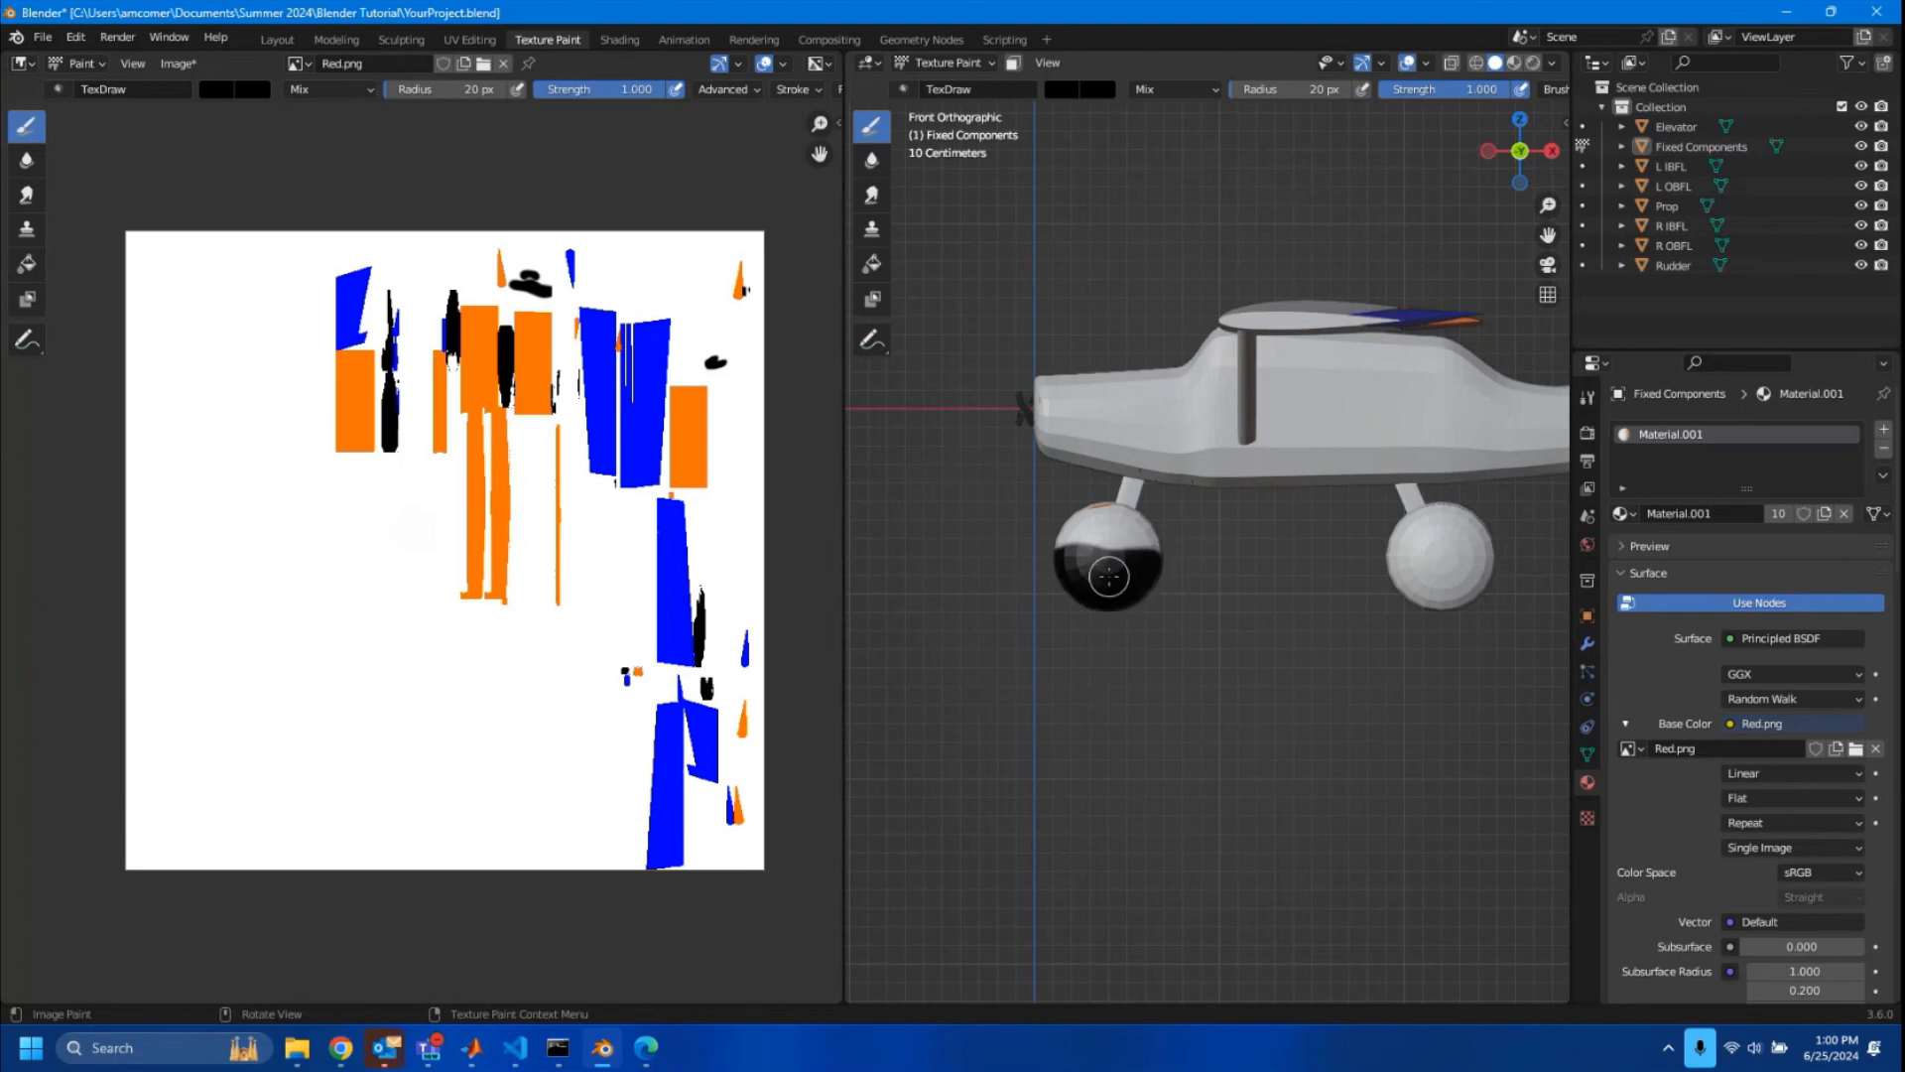
mouse_move(1394, 596)
mouse_down()
mouse_move(1456, 555)
mouse_move(1476, 568)
mouse_move(1378, 569)
mouse_move(1484, 573)
mouse_move(1389, 559)
mouse_move(1465, 562)
mouse_up()
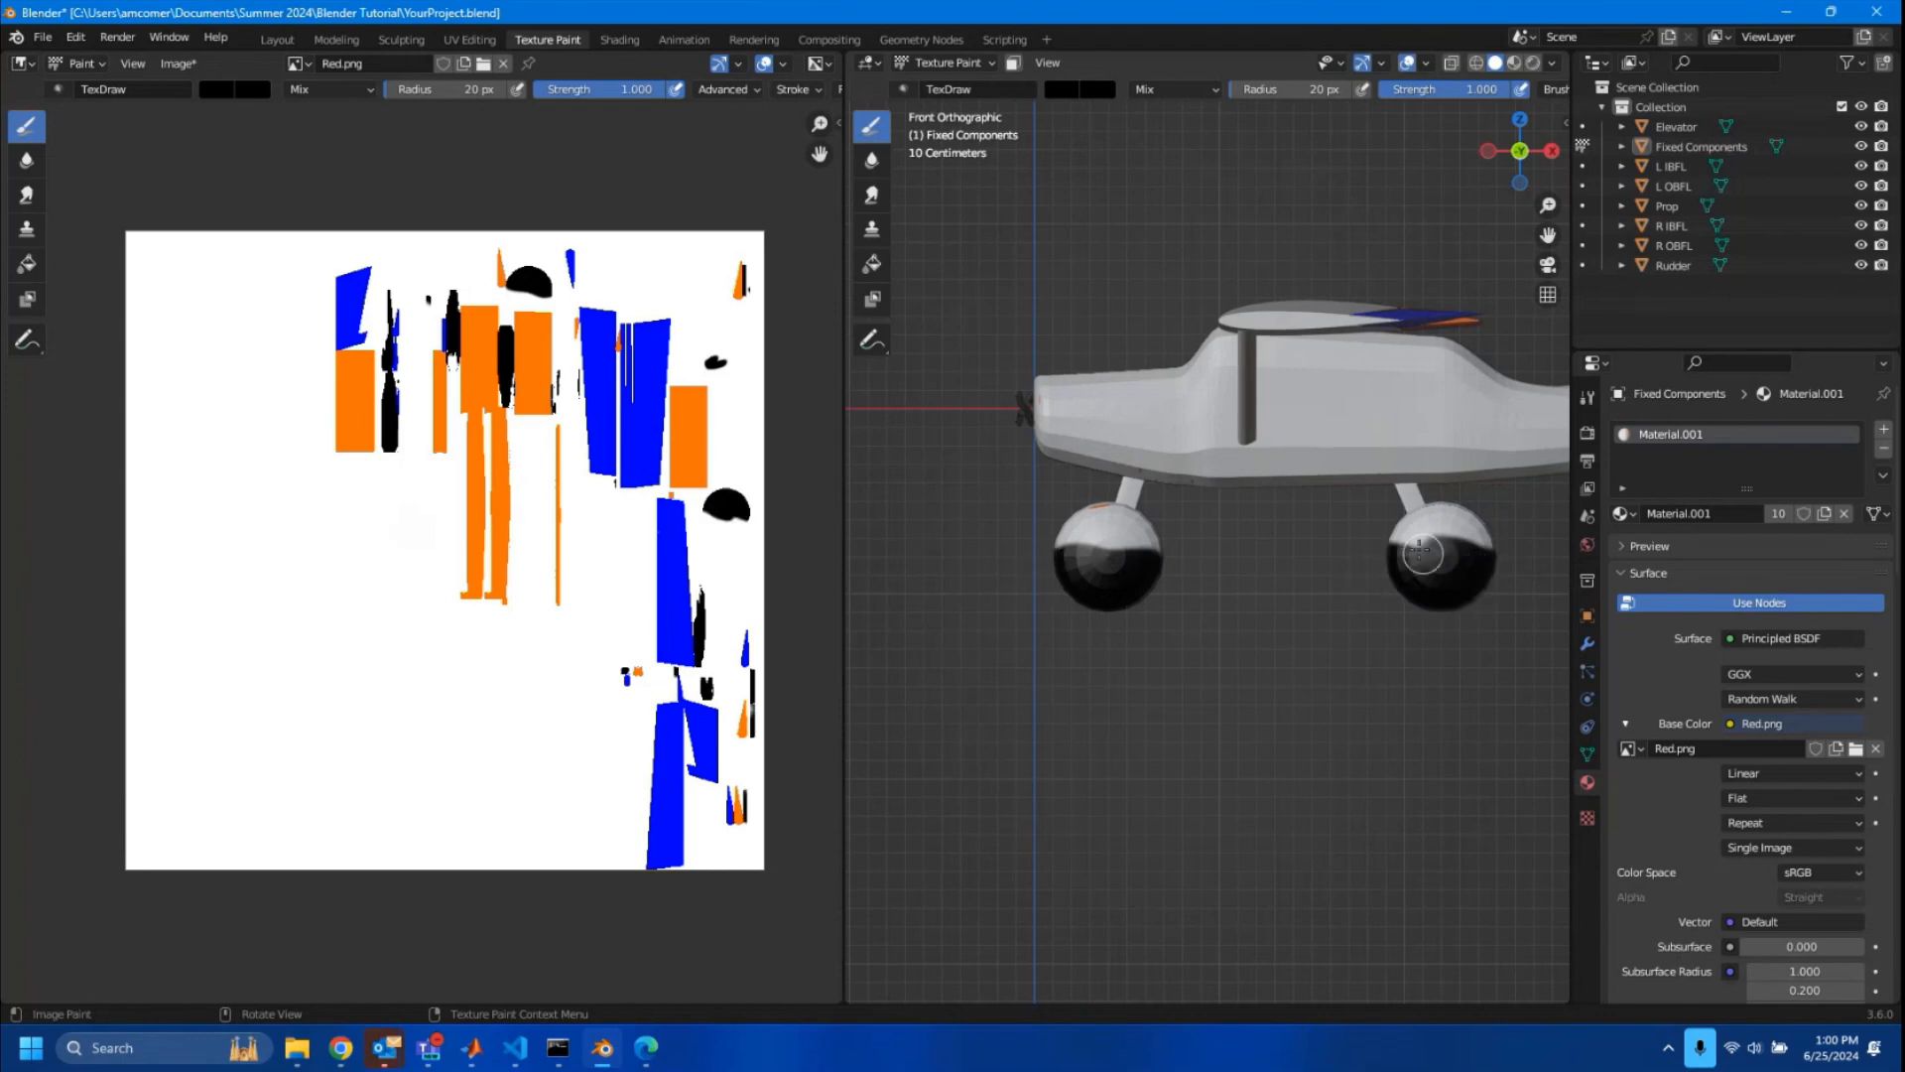
scroll(1310, 596, up, 1)
shift+middle_drag(1310, 595, 1174, 617)
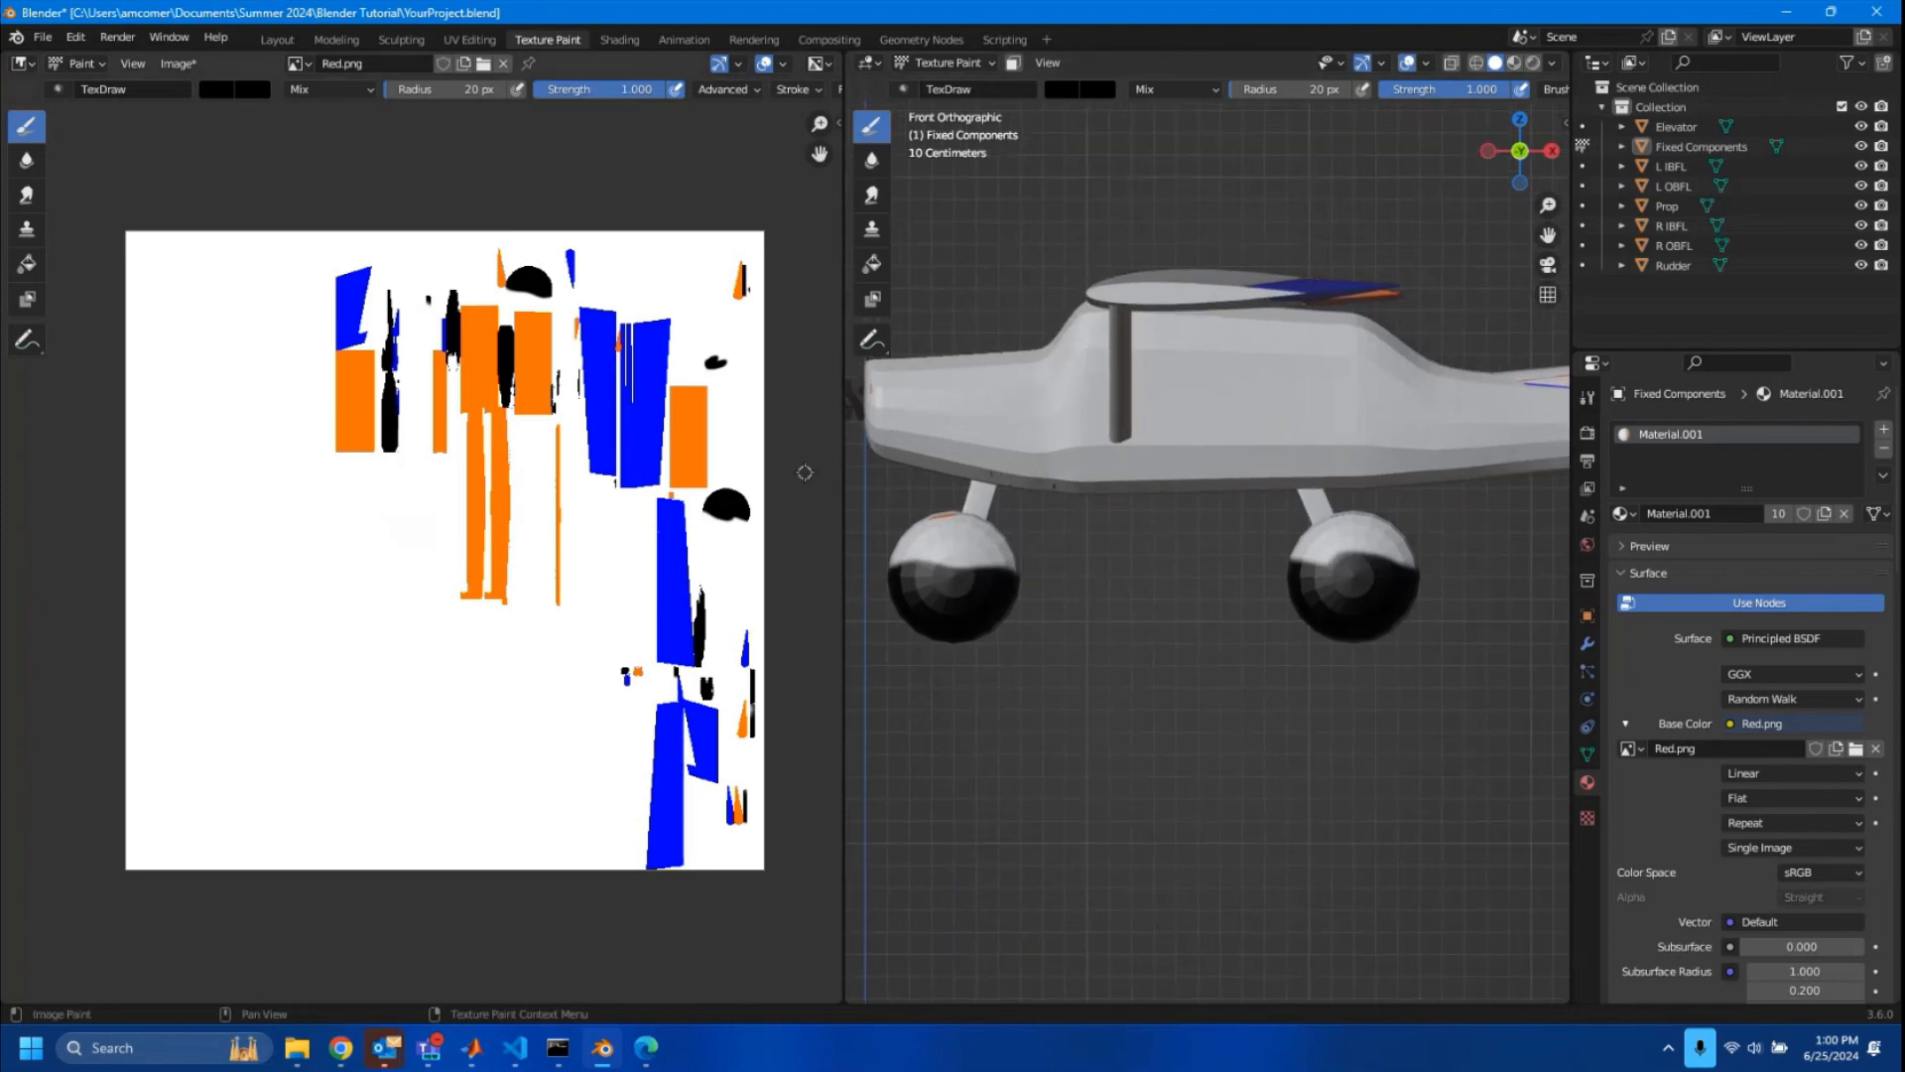
- Change the brush's stroke method from Space to Line and widen the 3D viewport beside the image editor
click(799, 90)
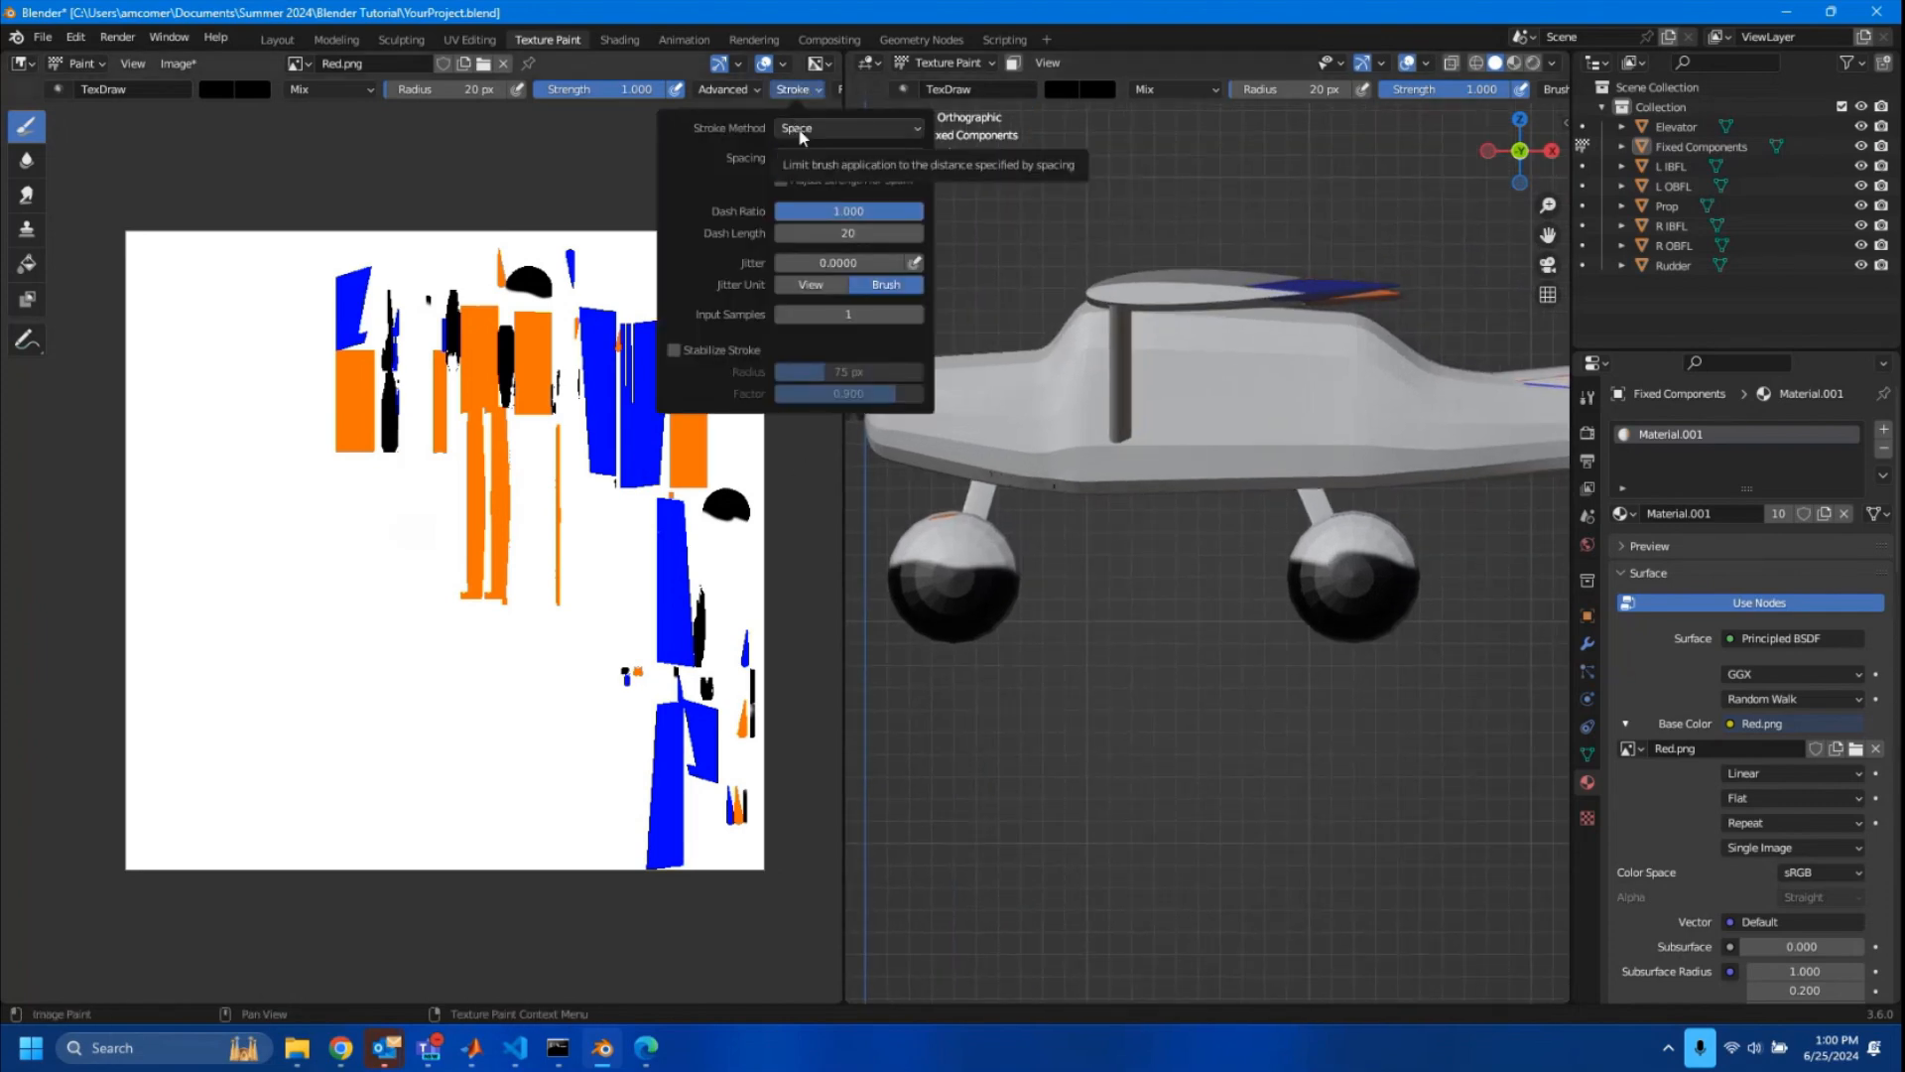
click(801, 130)
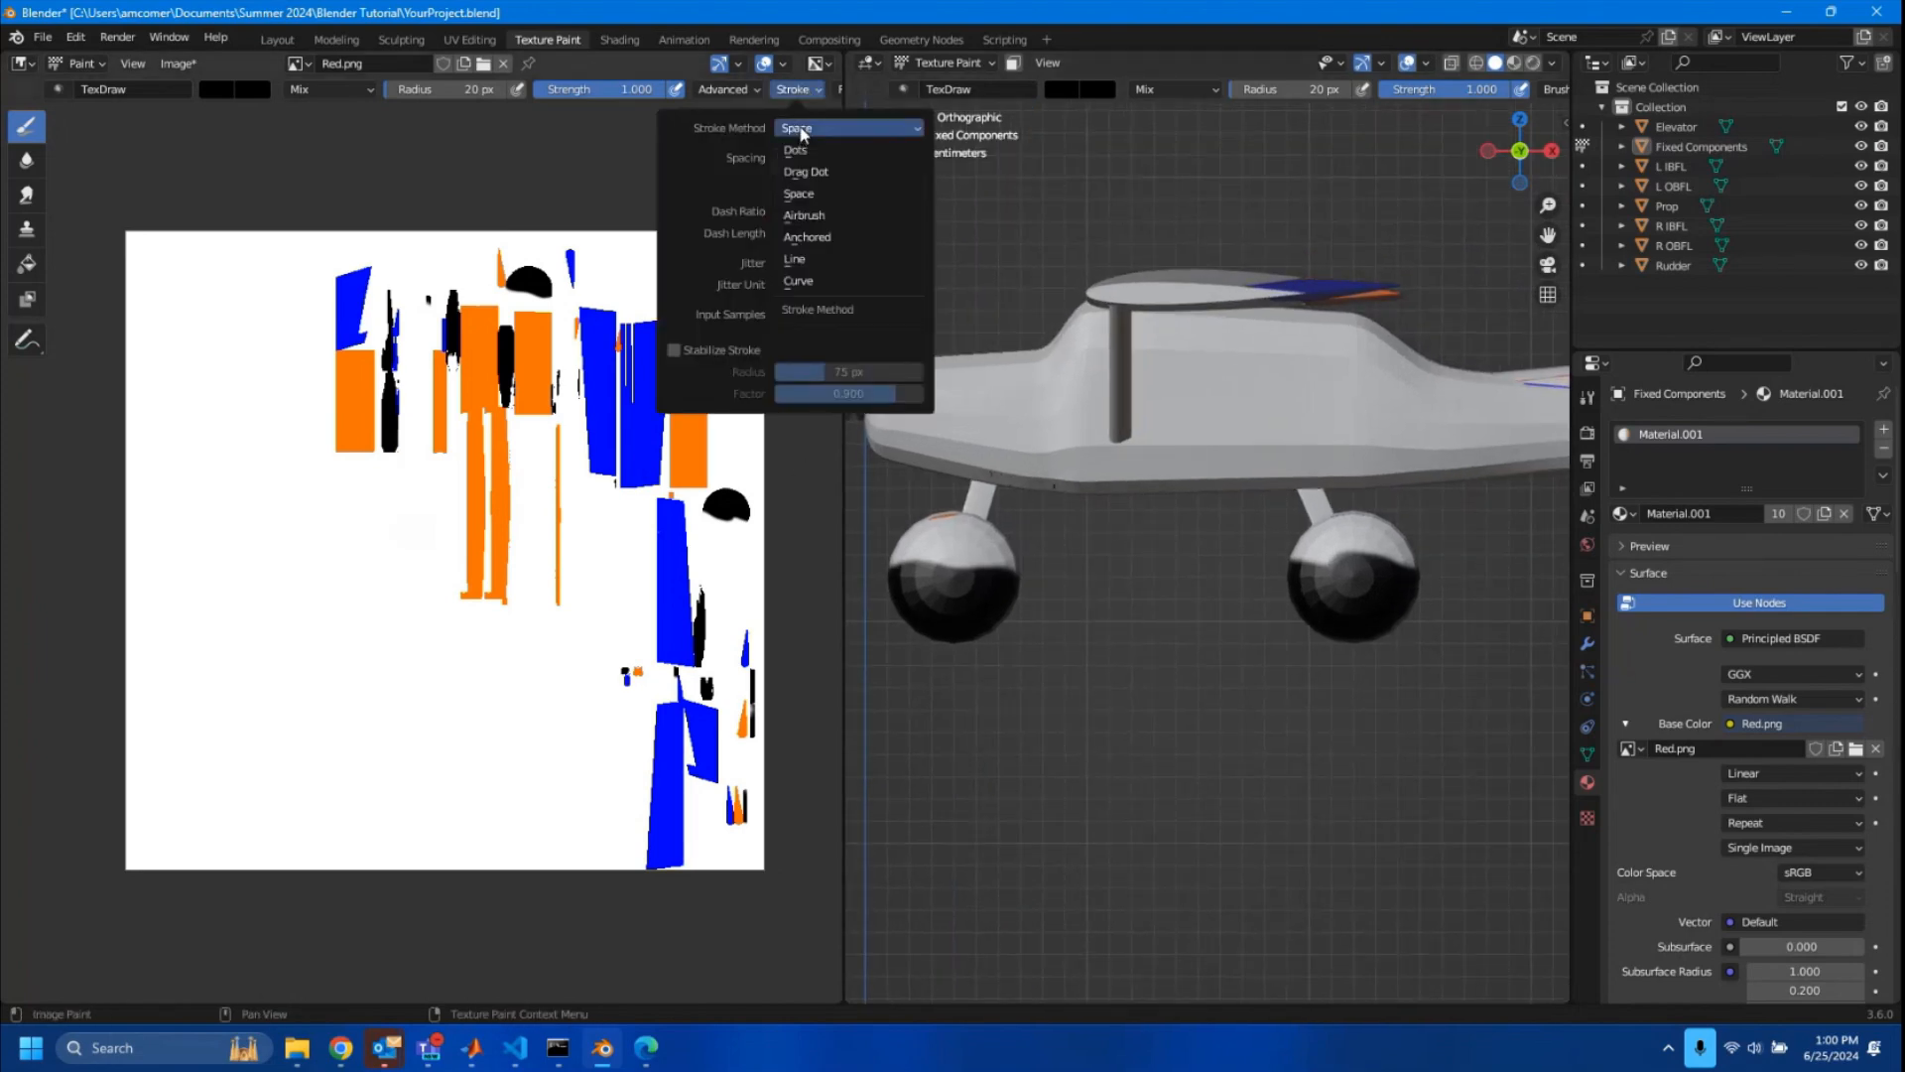
click(795, 260)
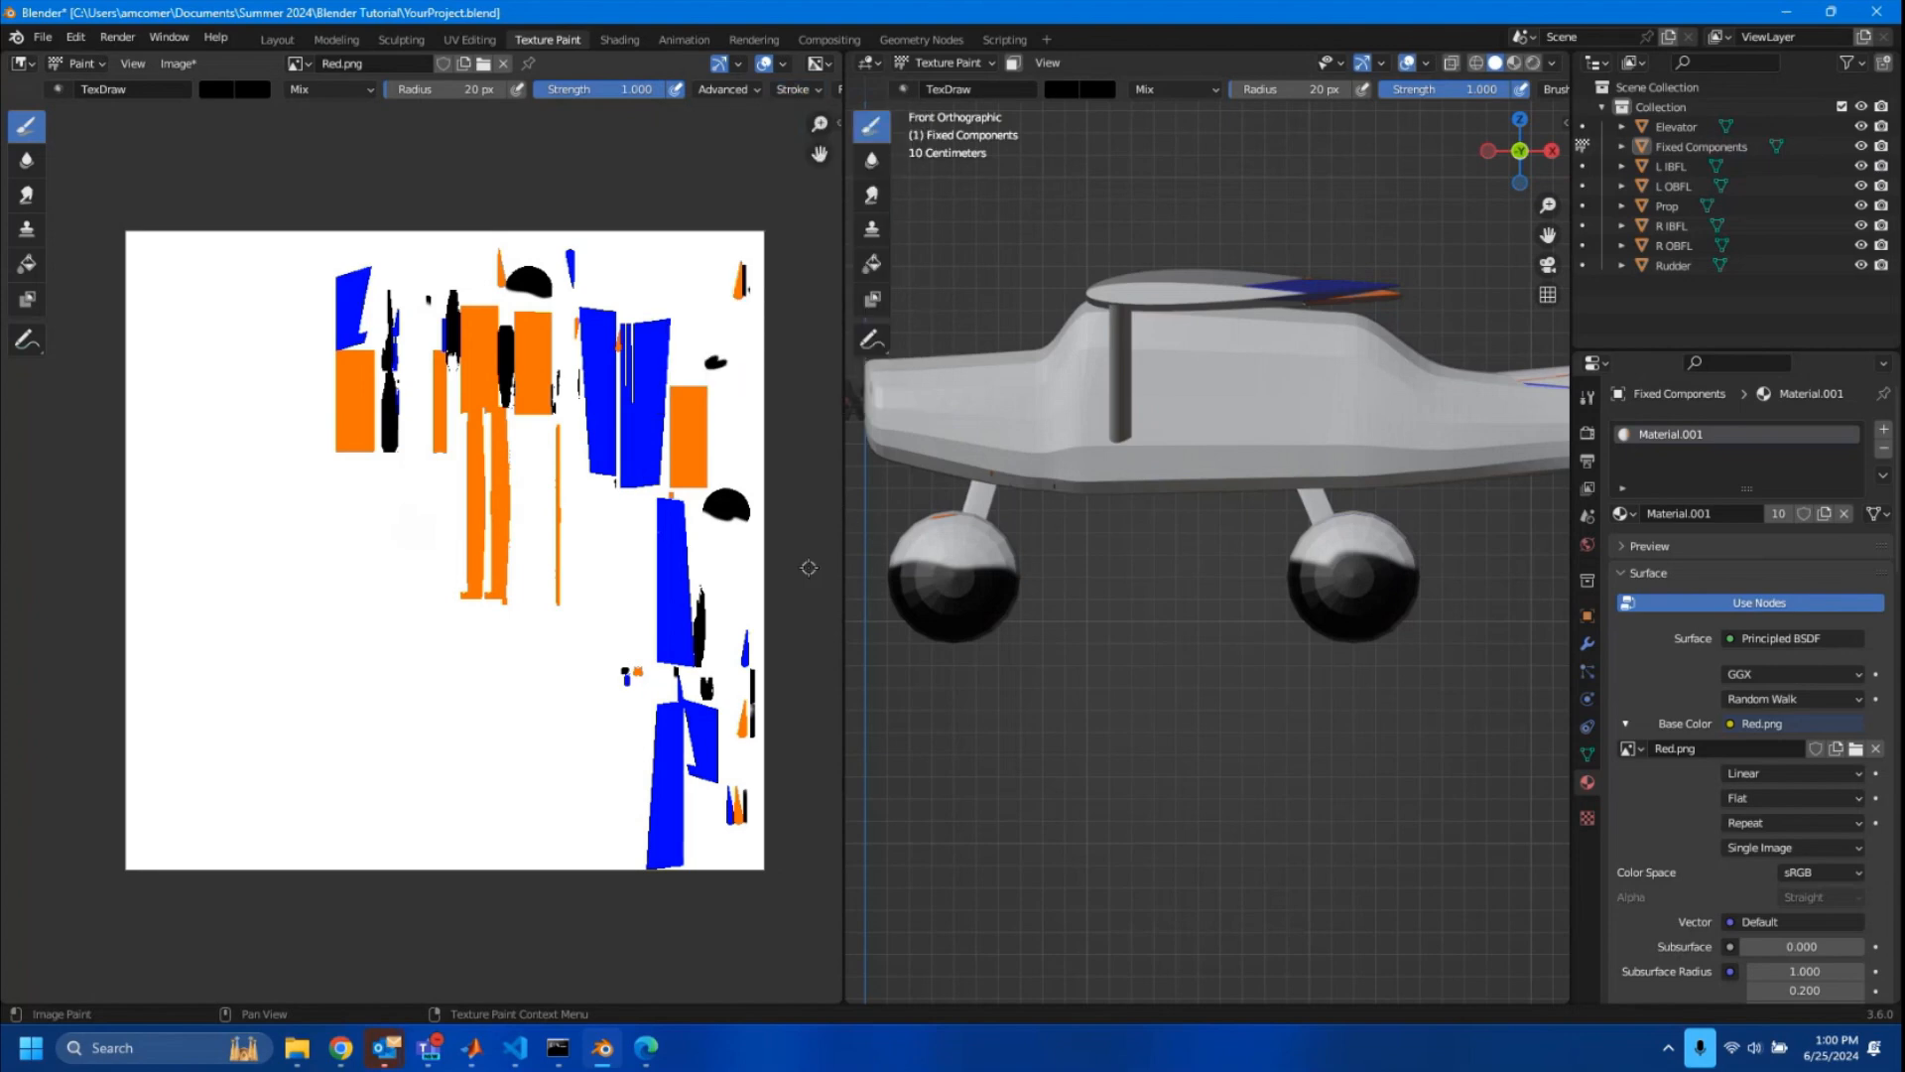
drag(844, 574, 481, 570)
- Set the brush colour to white and paint straight horizontal lines over the upper half of the nose wheel
click(218, 88)
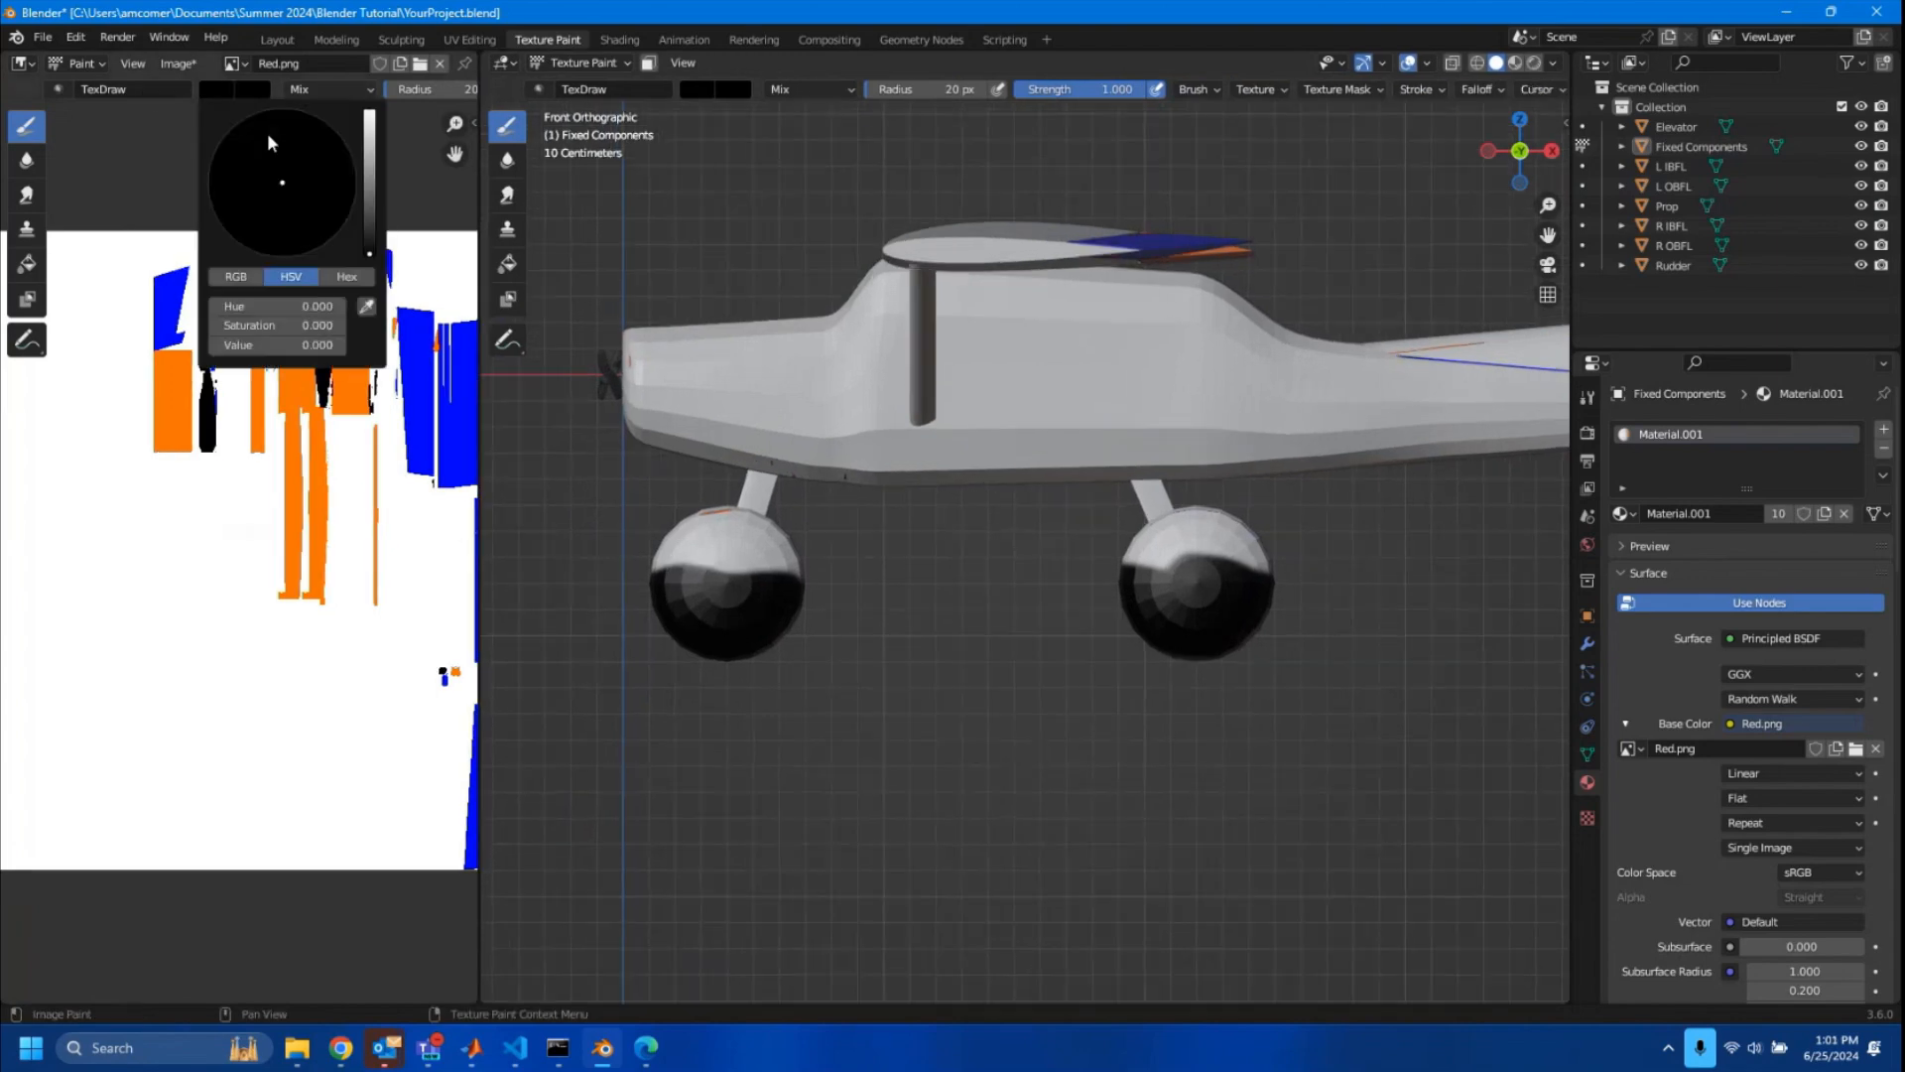
drag(368, 169, 369, 112)
shift+middle_drag(814, 638, 1046, 562)
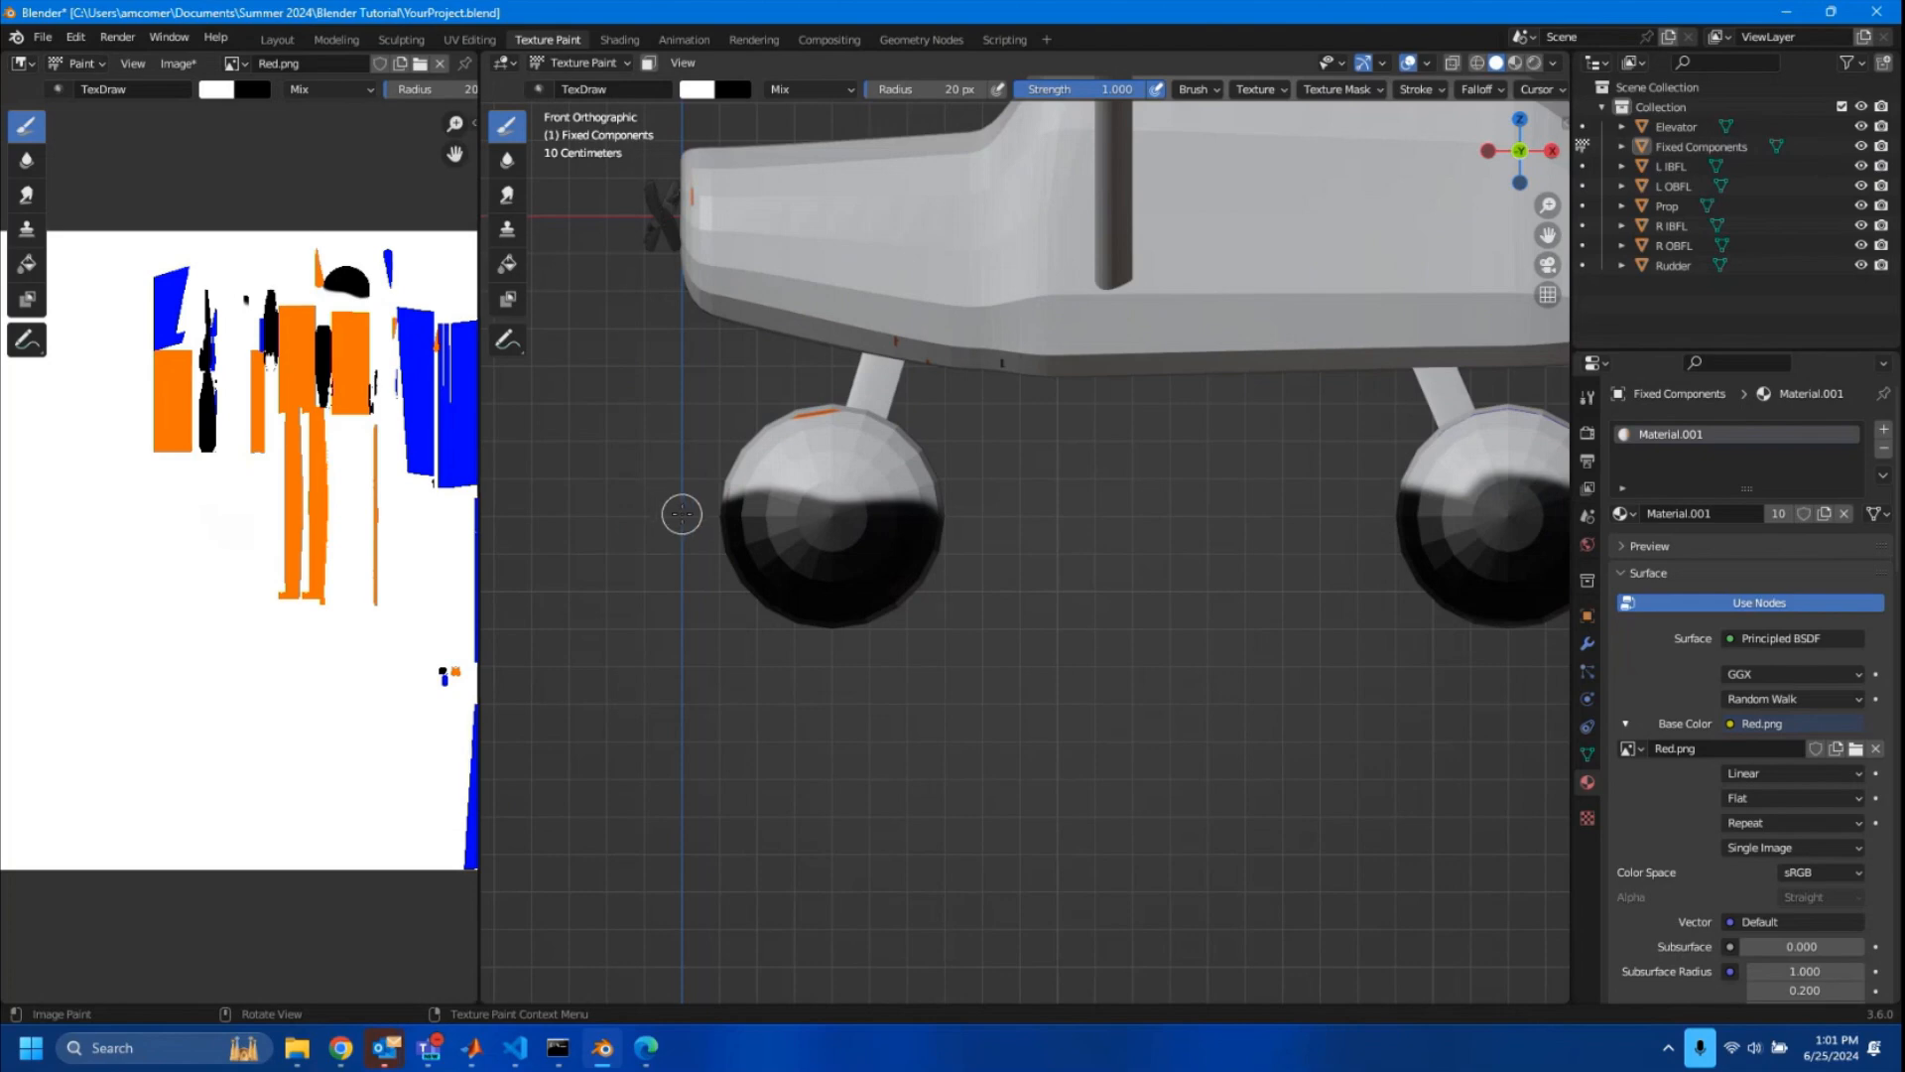
drag(681, 517, 982, 516)
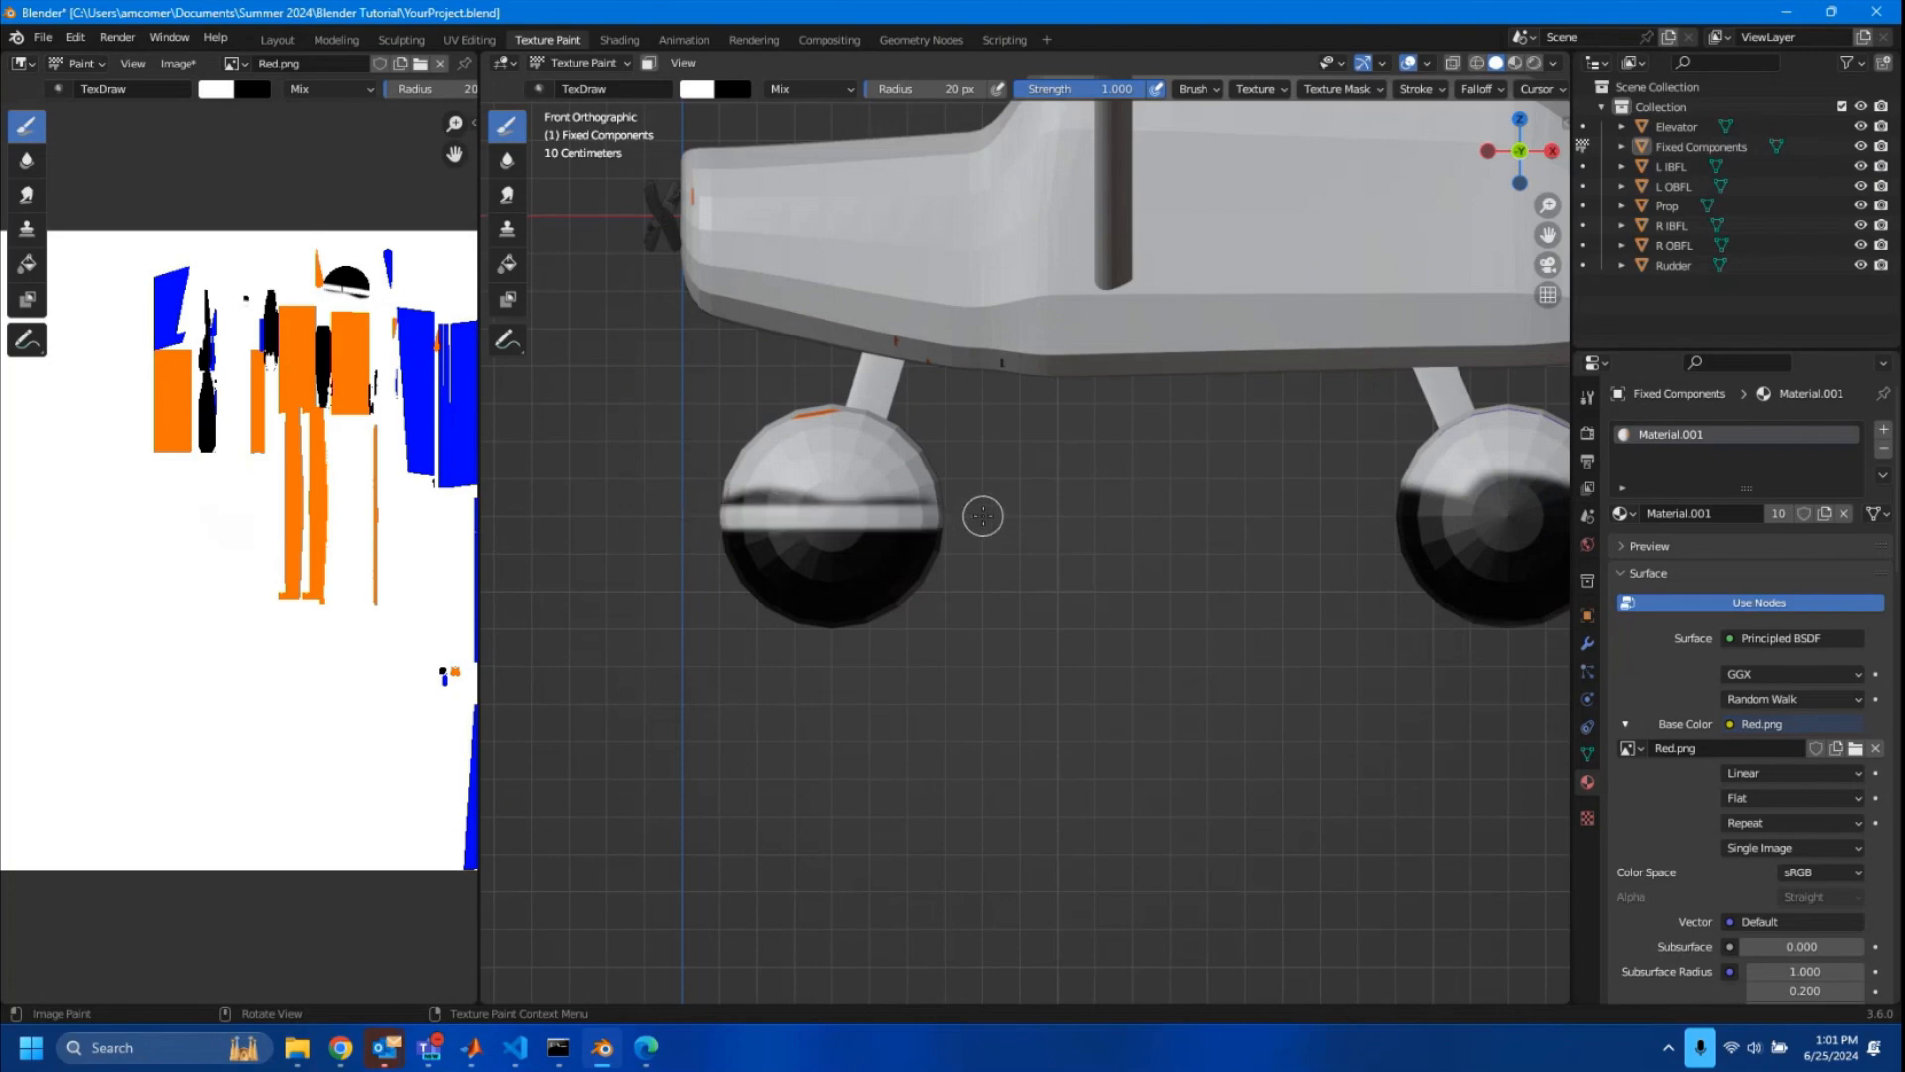
drag(699, 499, 991, 502)
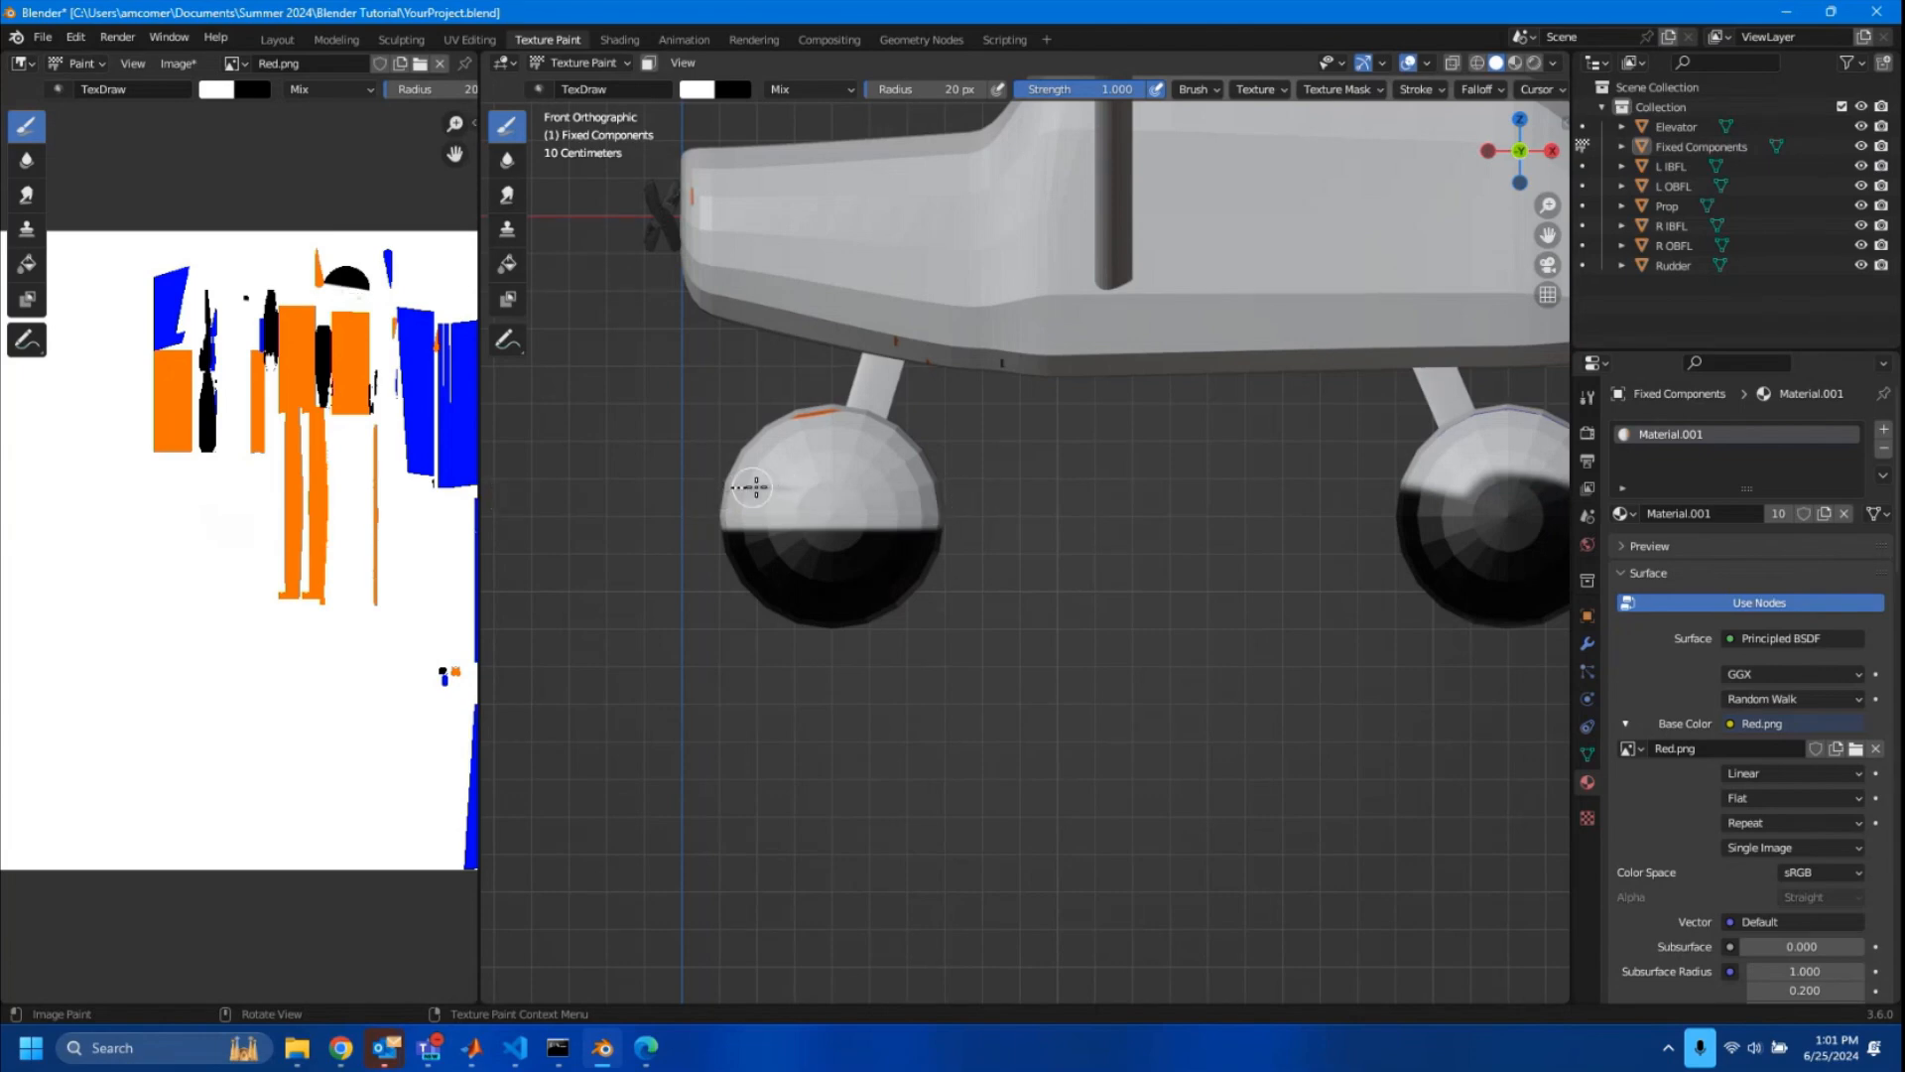
drag(757, 413, 906, 415)
- In front orthographic view, paint straight white lines across the nose wheel and main wheel to straighten the edge above their black halves
shift+middle_drag(1137, 555, 960, 502)
middle_drag(622, 540, 893, 519)
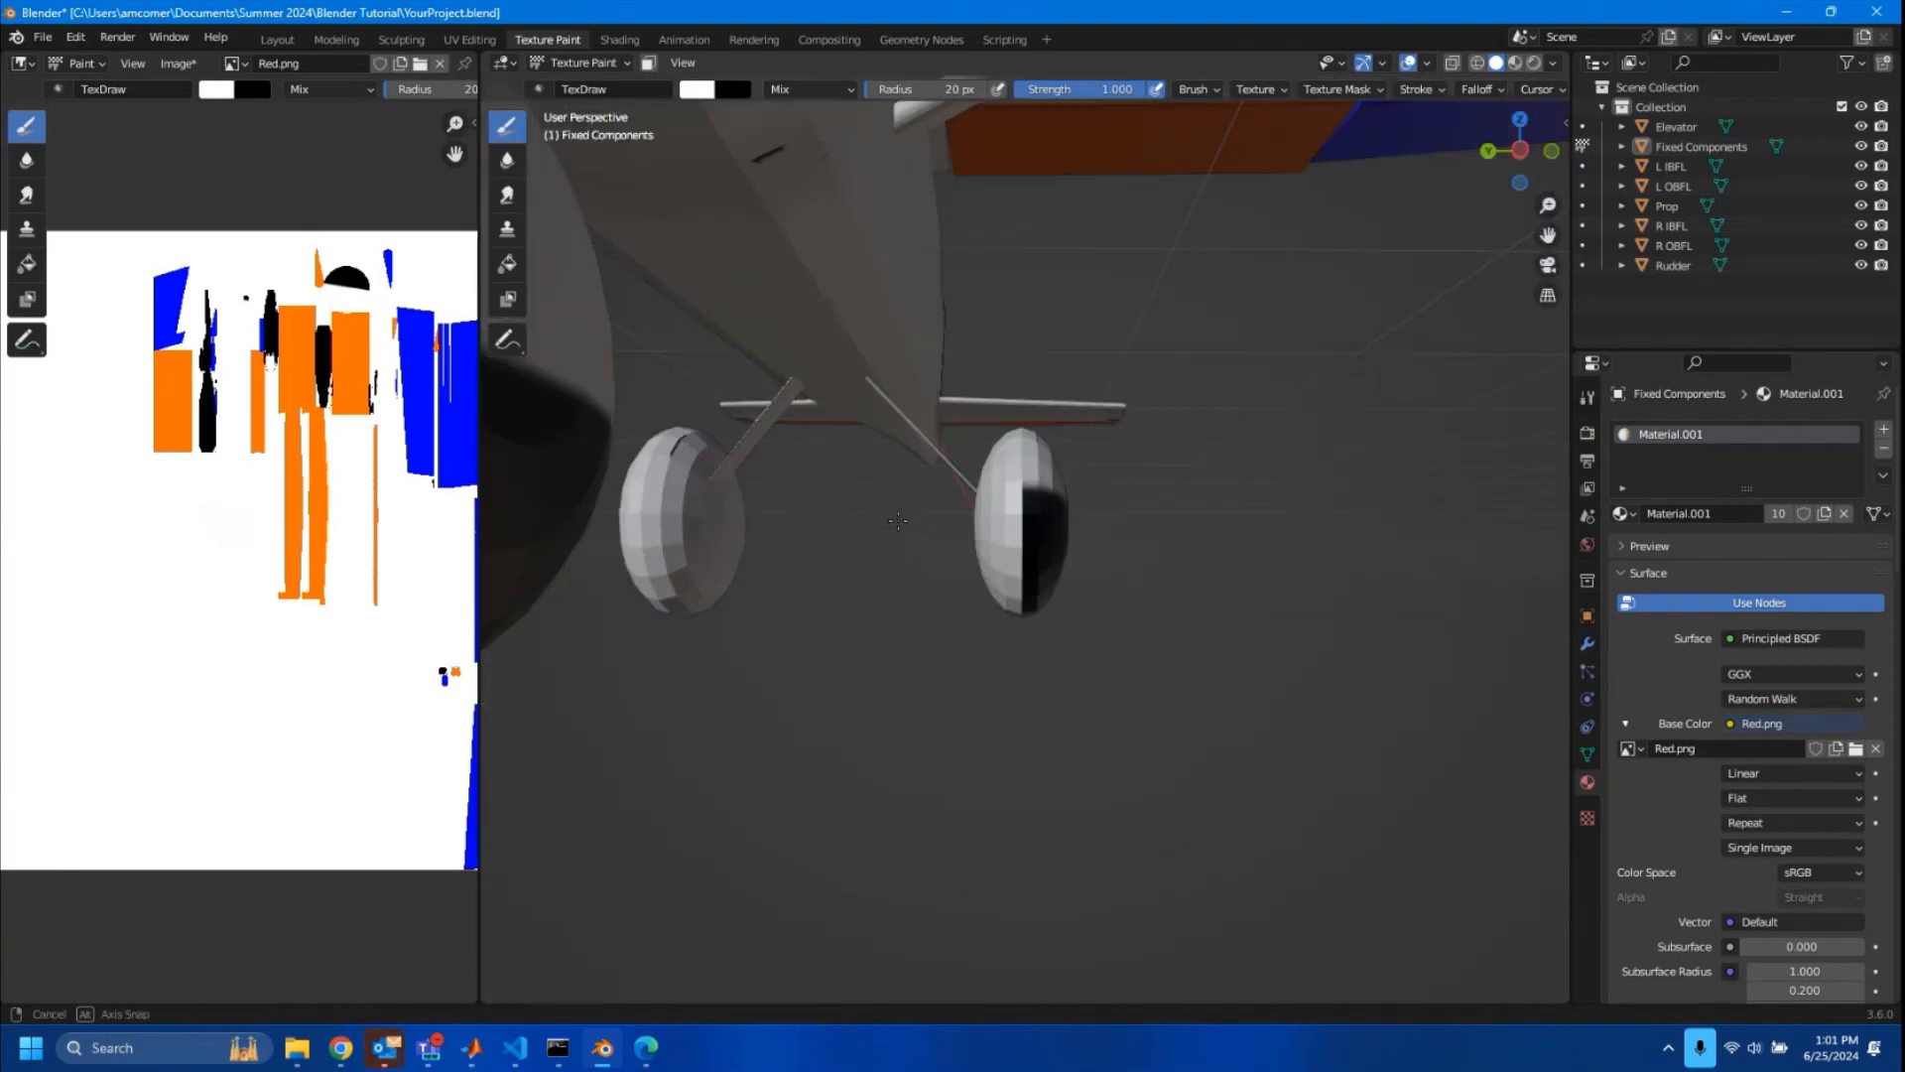
click(1551, 154)
scroll(890, 615, down, 1)
shift+middle_drag(889, 615, 978, 591)
mouse_move(566, 493)
mouse_down()
mouse_move(1442, 494)
mouse_move(1145, 481)
mouse_up()
drag(1162, 467, 1355, 462)
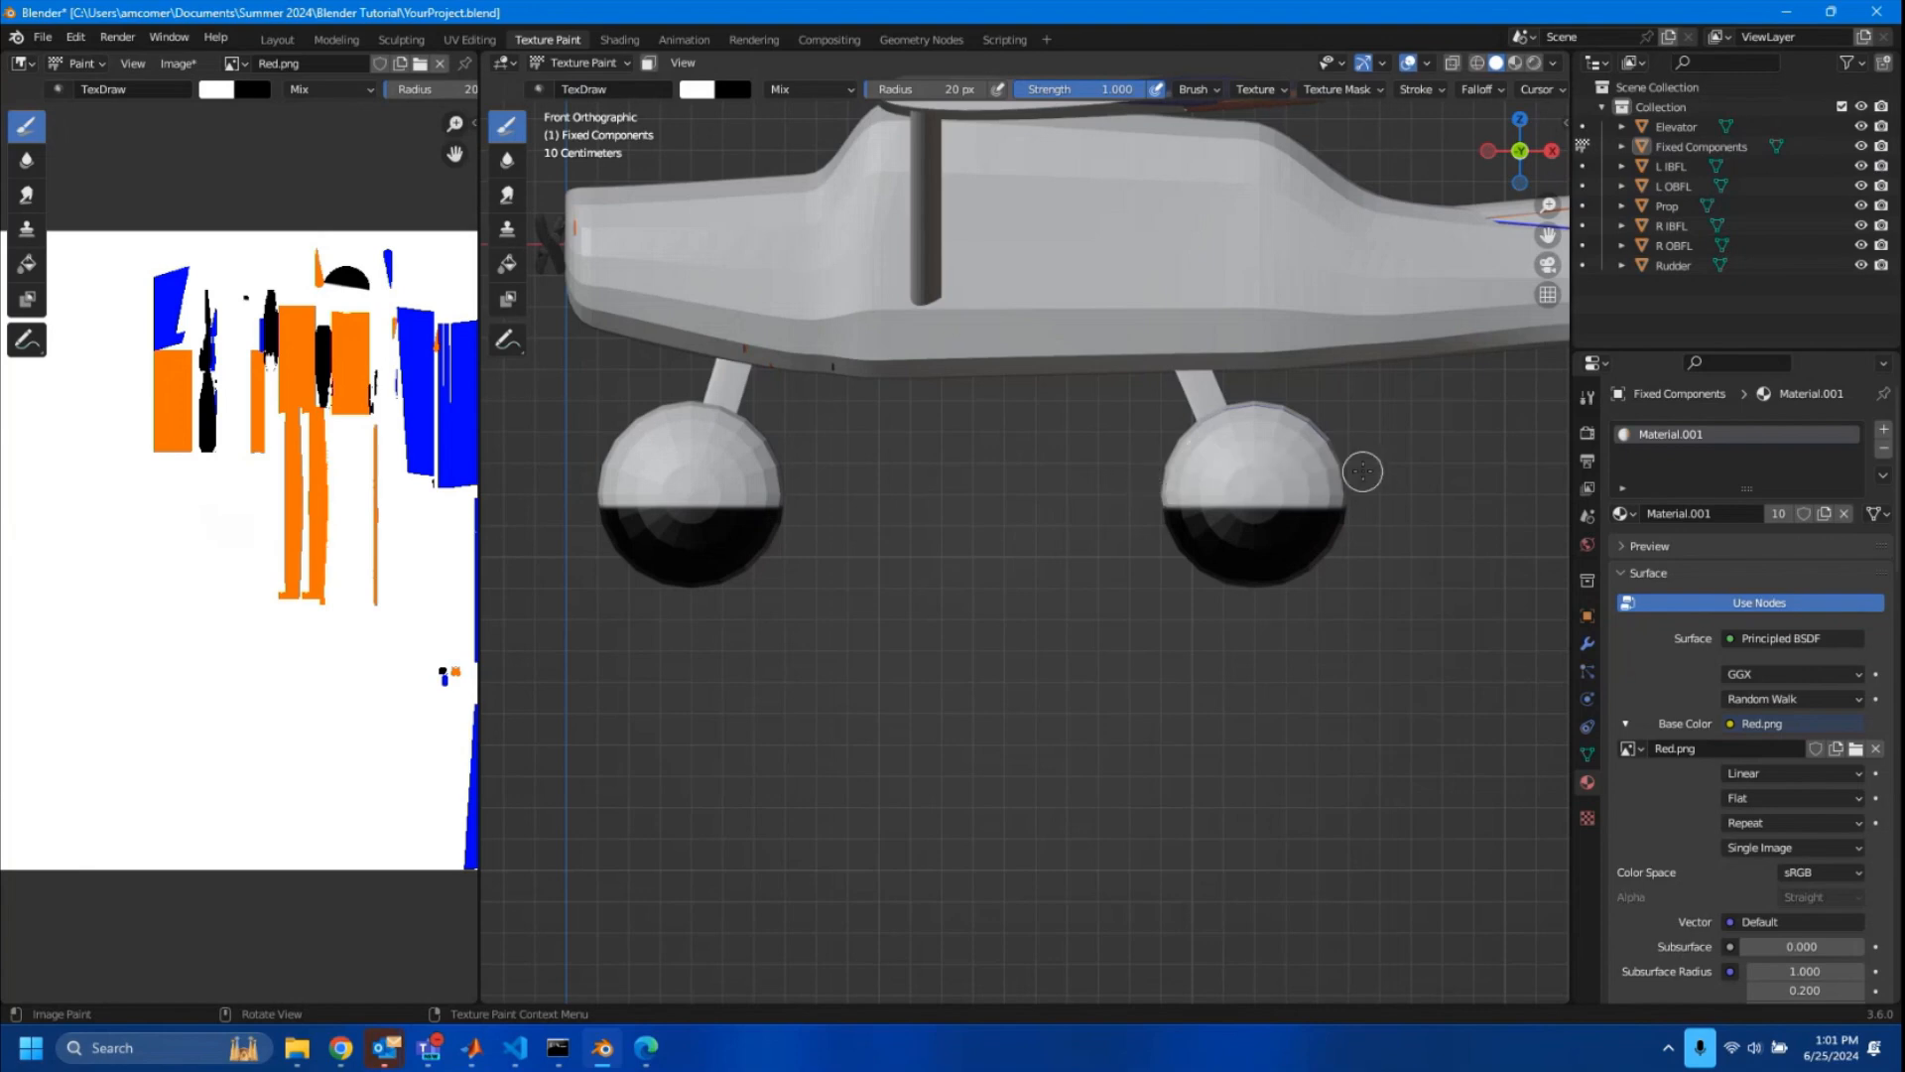
- Set the brush colour to blue and paint a straight horizontal stripe along the fuselage side from nose to tail
scroll(1369, 442, down, 2)
shift+middle_drag(1369, 441, 1303, 518)
scroll(1303, 518, down, 1)
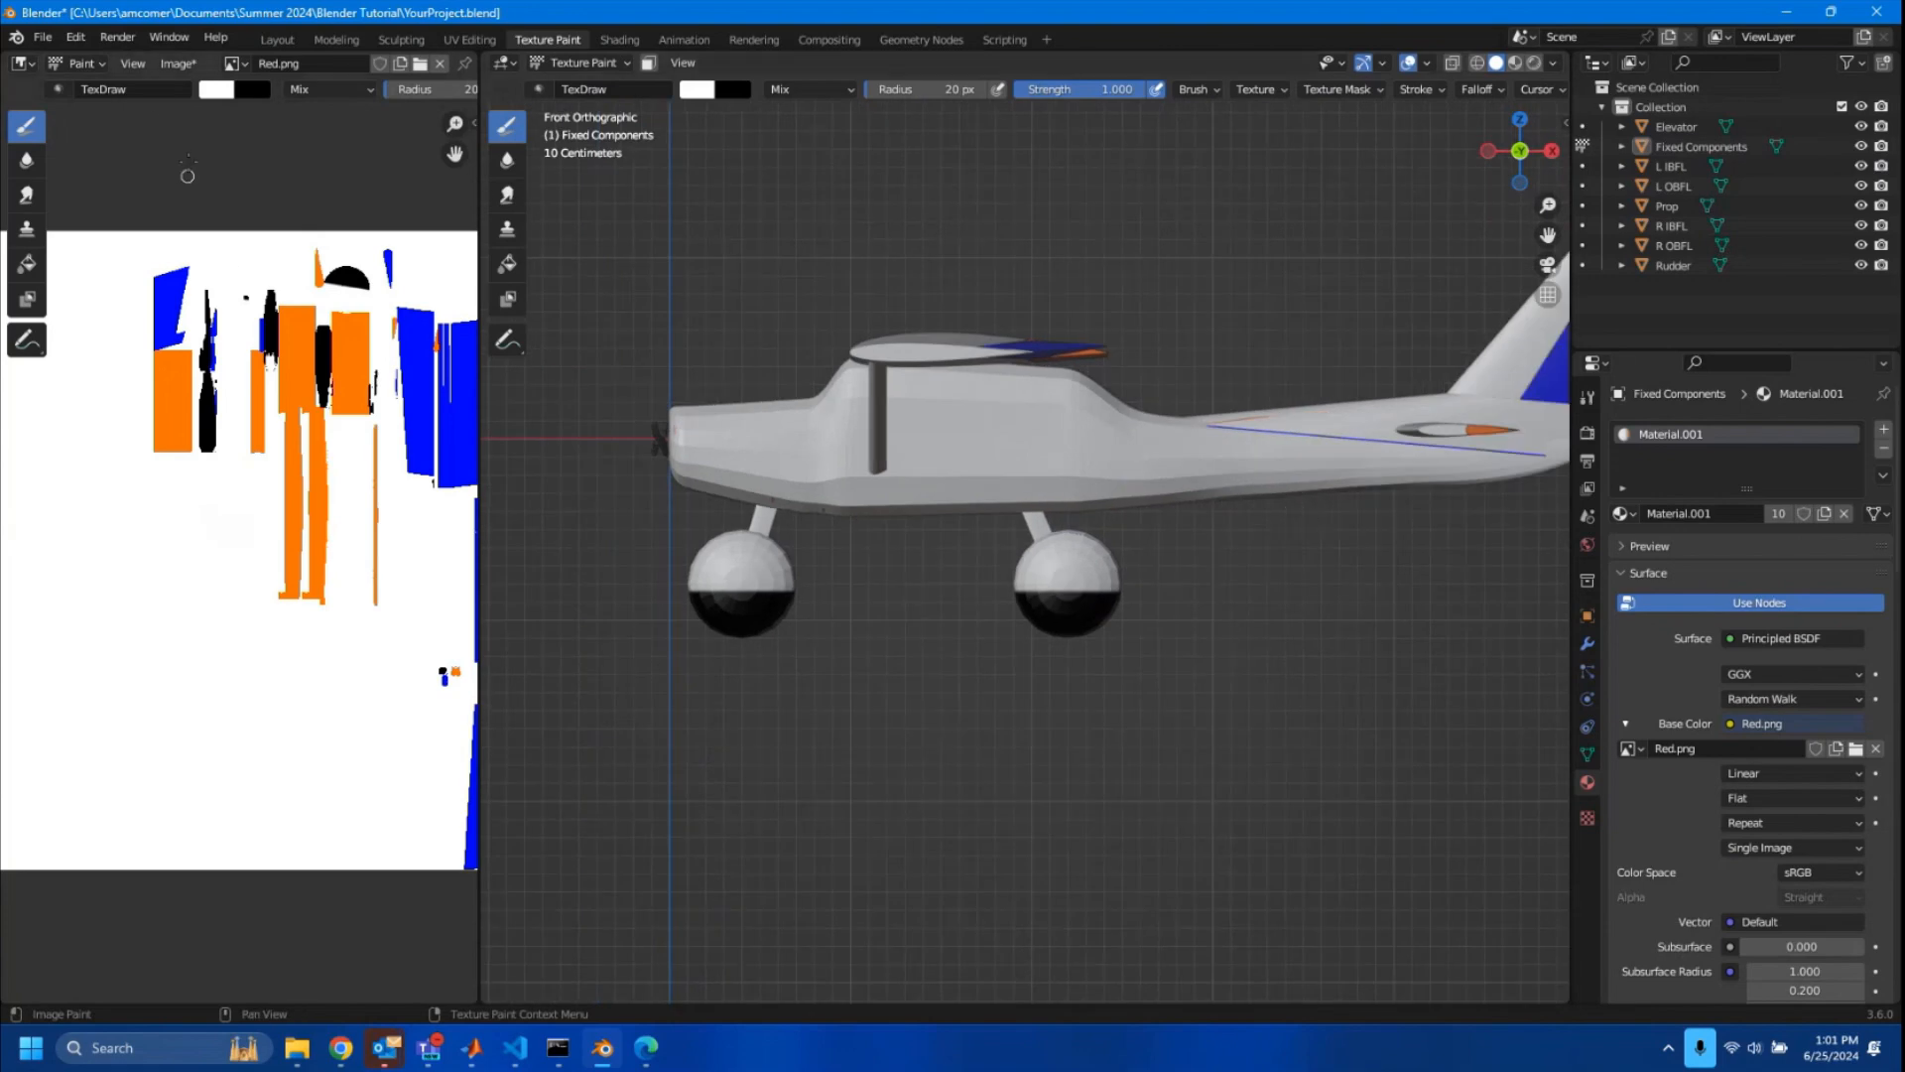
click(228, 90)
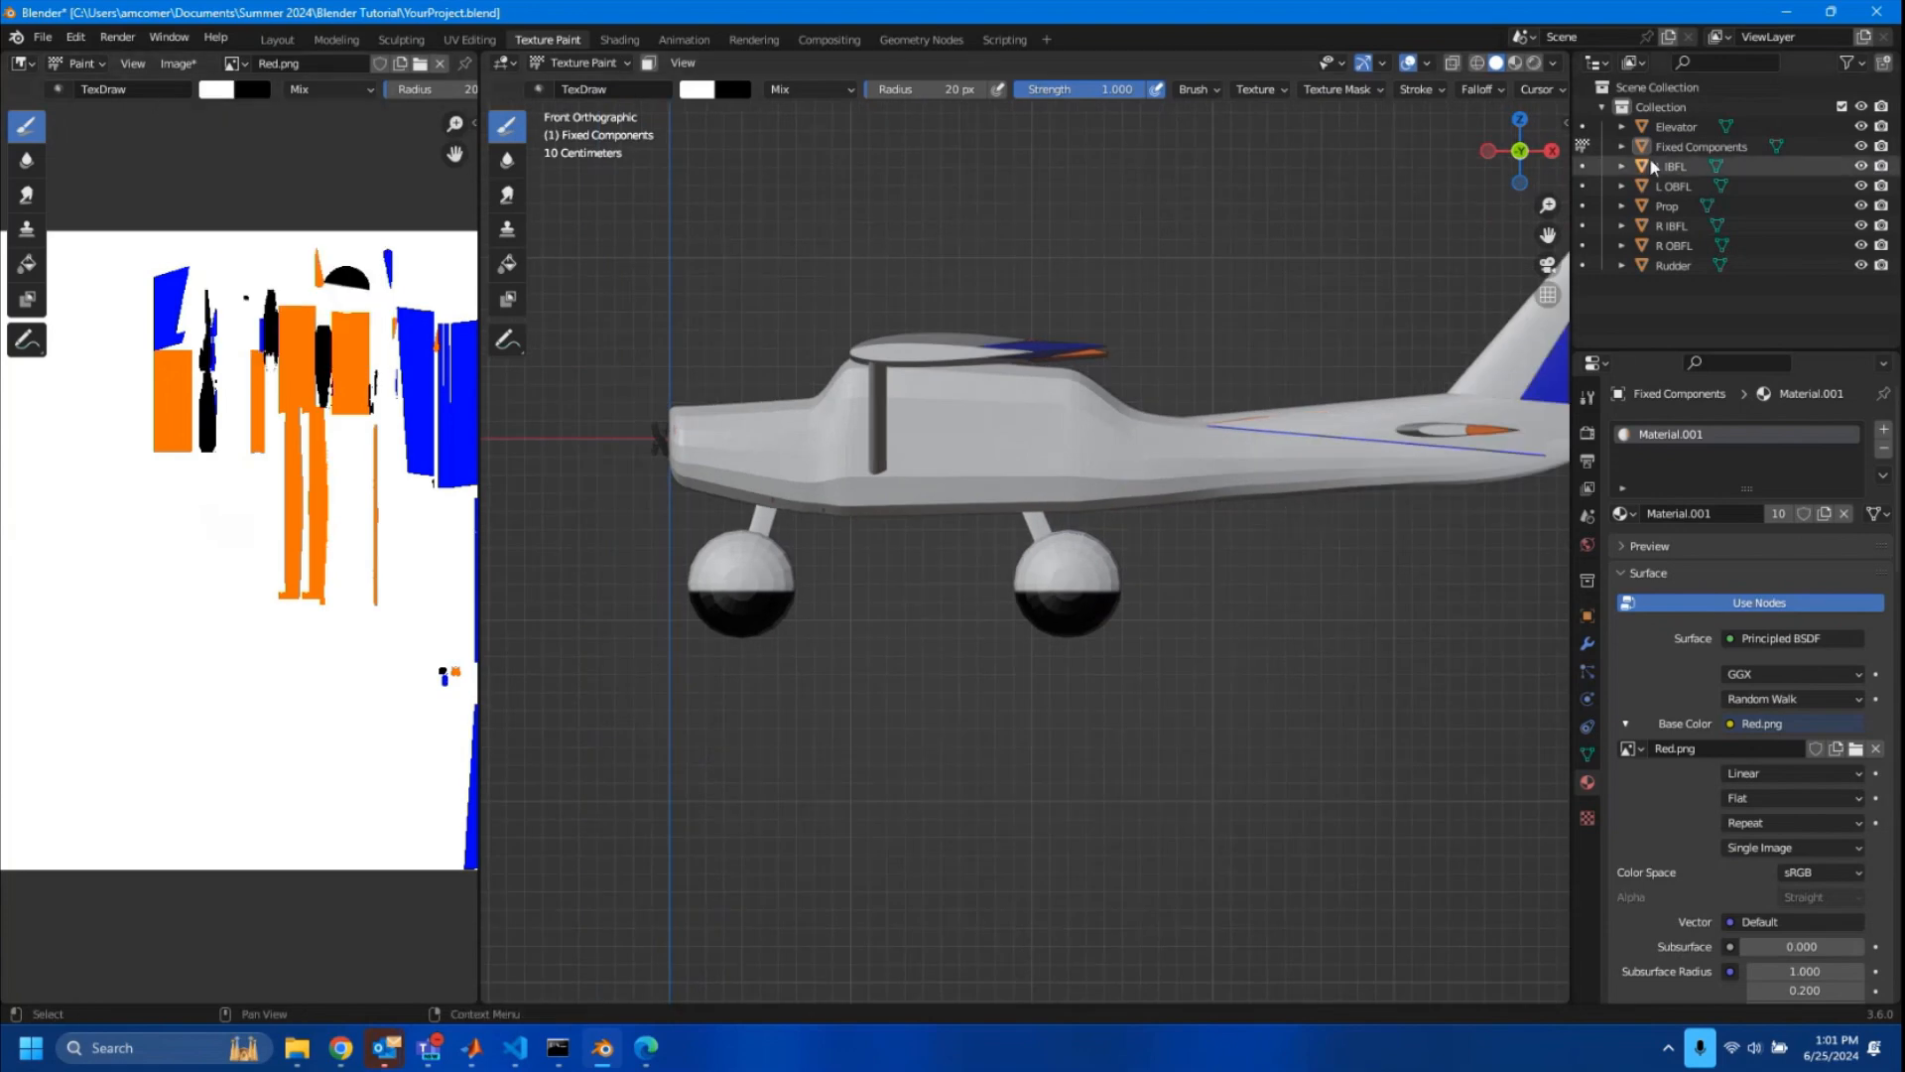
click(217, 94)
drag(280, 183, 352, 151)
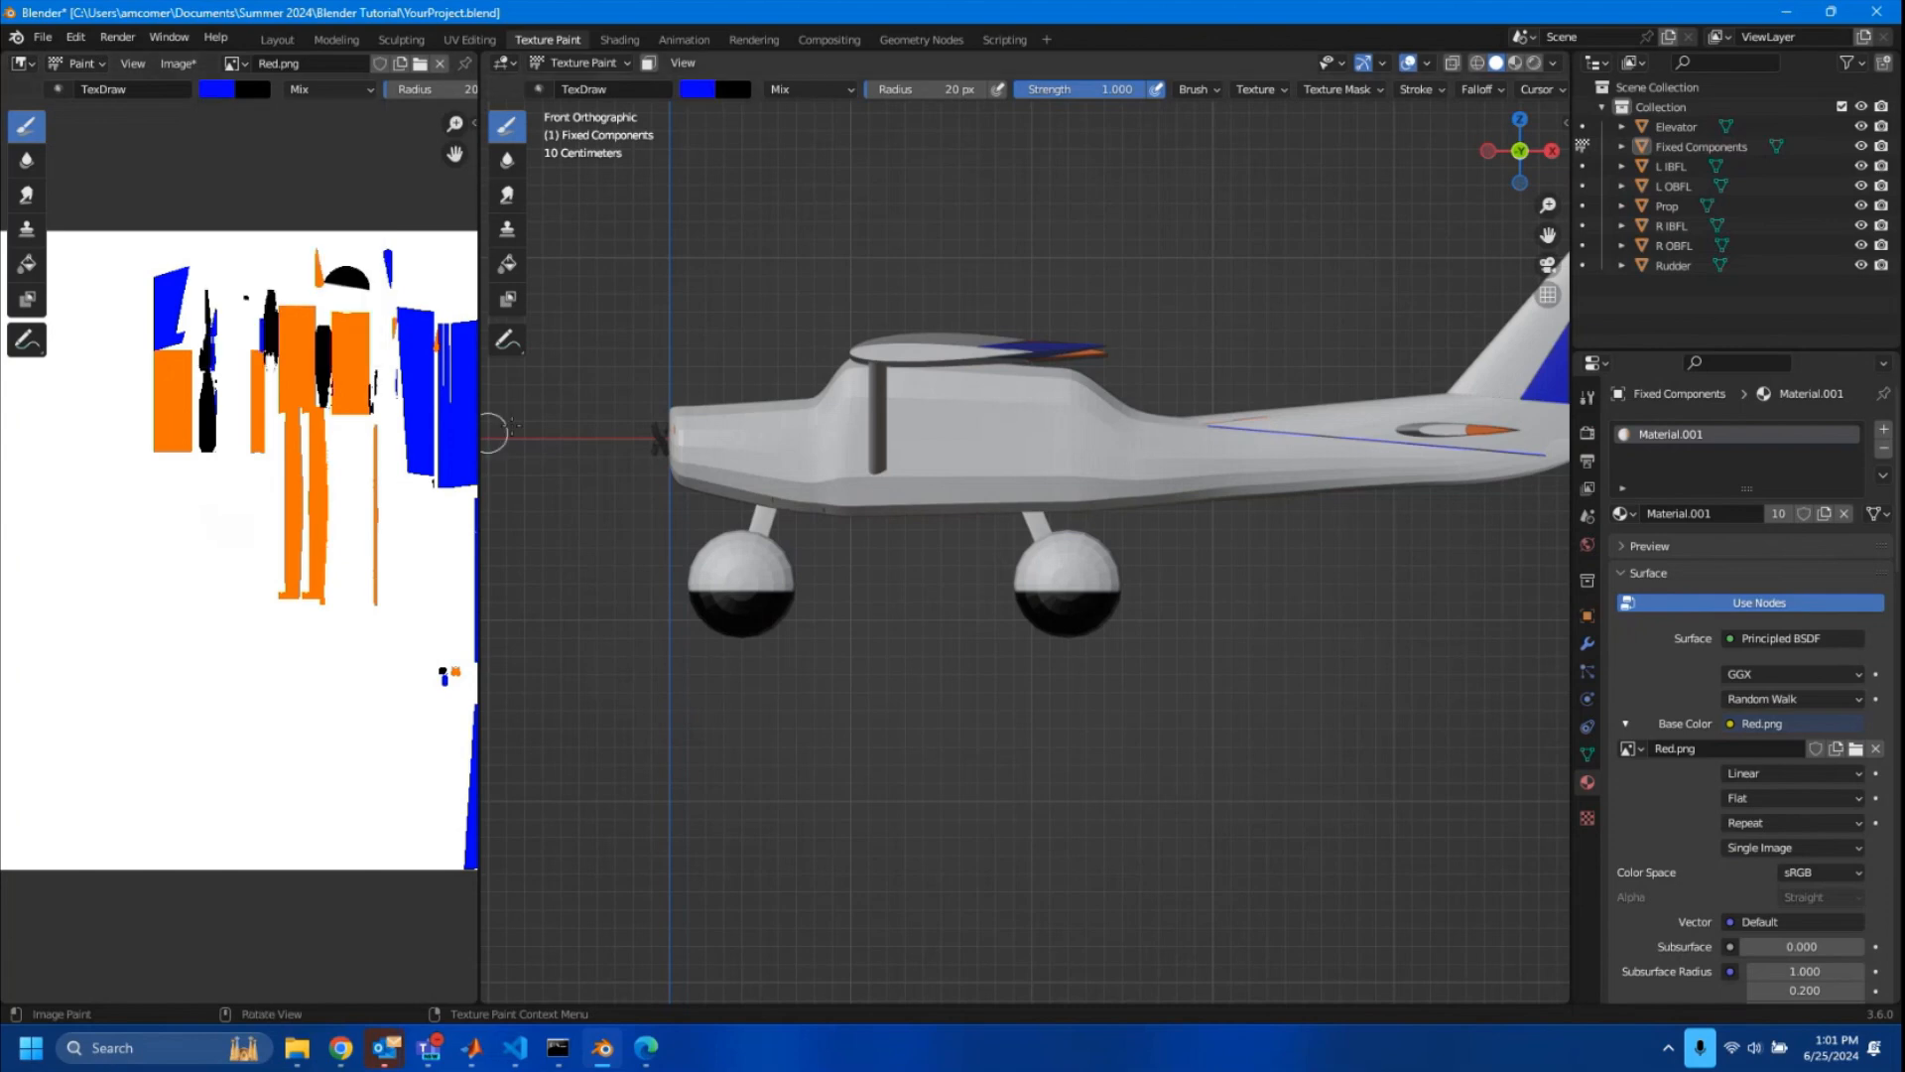
shift+middle_drag(1047, 561, 1007, 569)
drag(630, 444, 1554, 445)
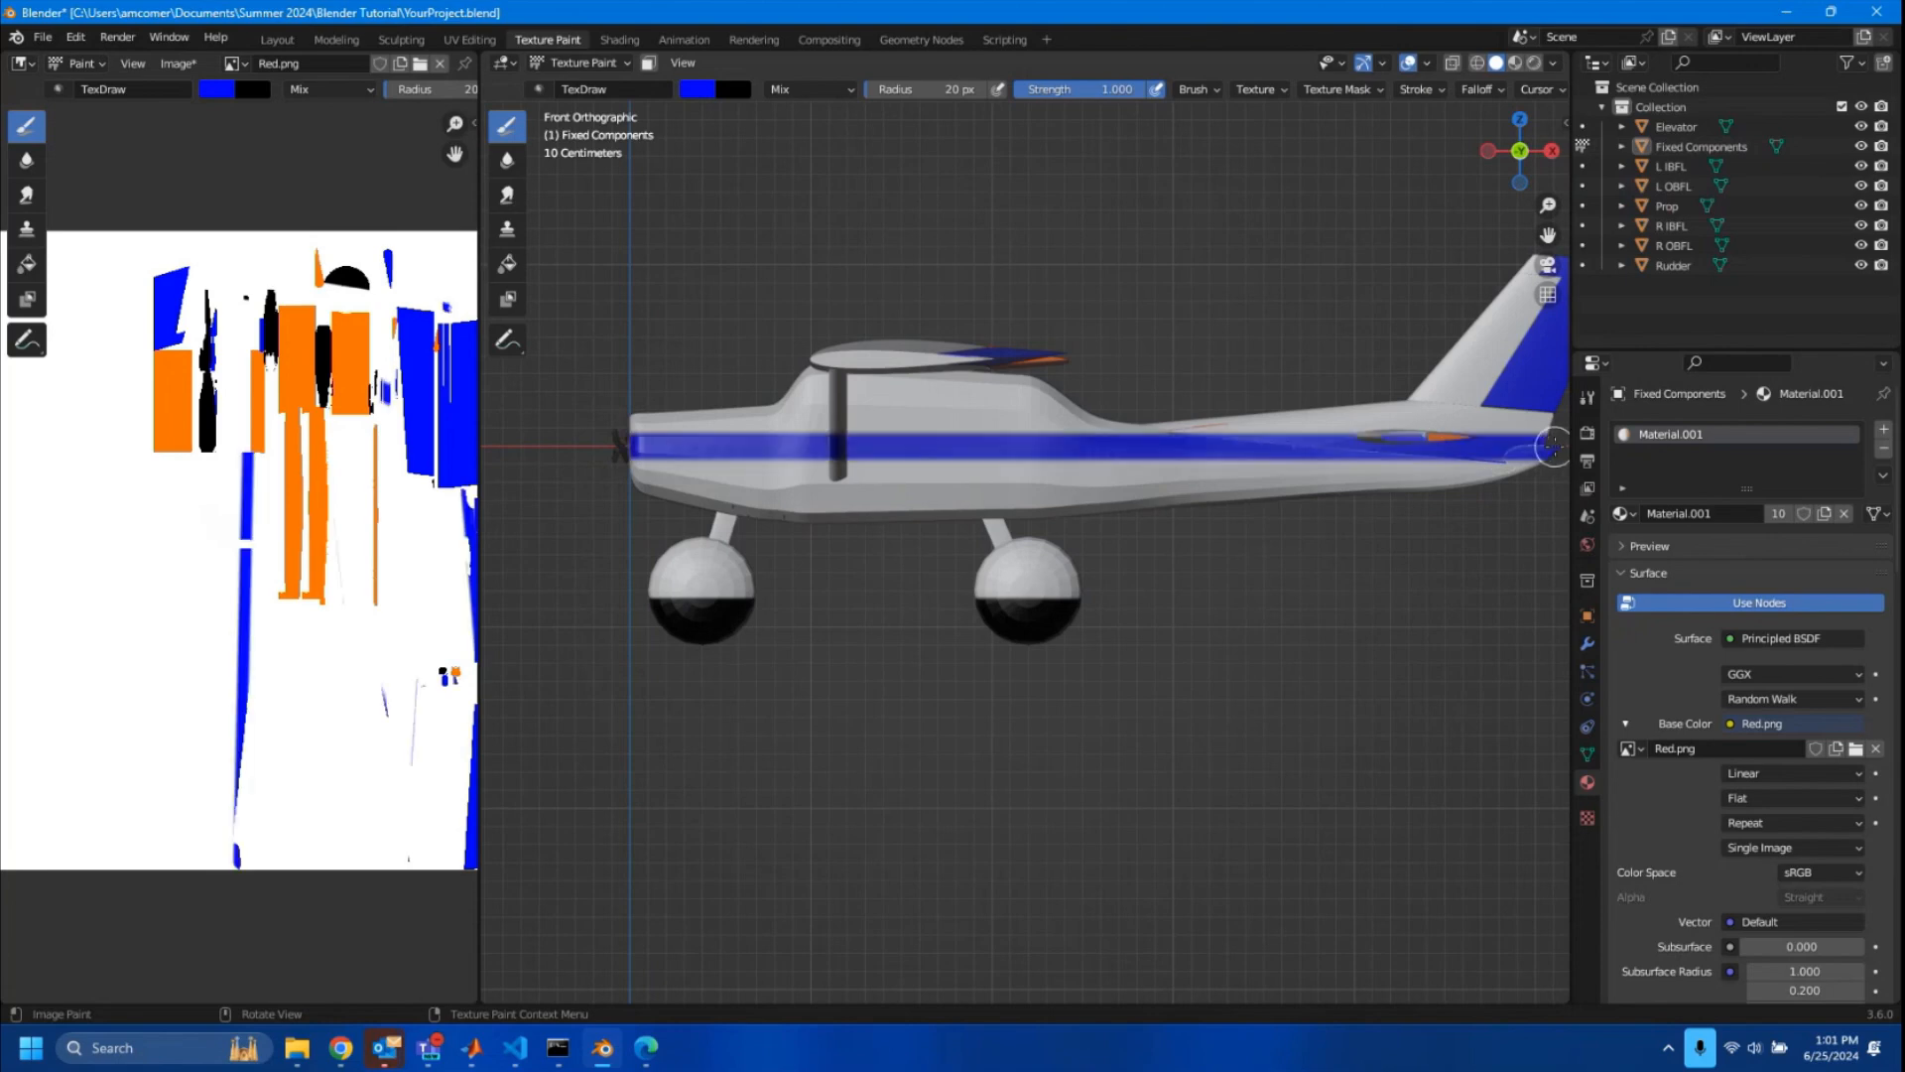
- Paint a matching straight blue stripe along the opposite fuselage side from nose to tail in back orthographic view, undoing the shorter first stroke
scroll(1263, 587, down, 3)
middle_drag(1263, 587, 1416, 672)
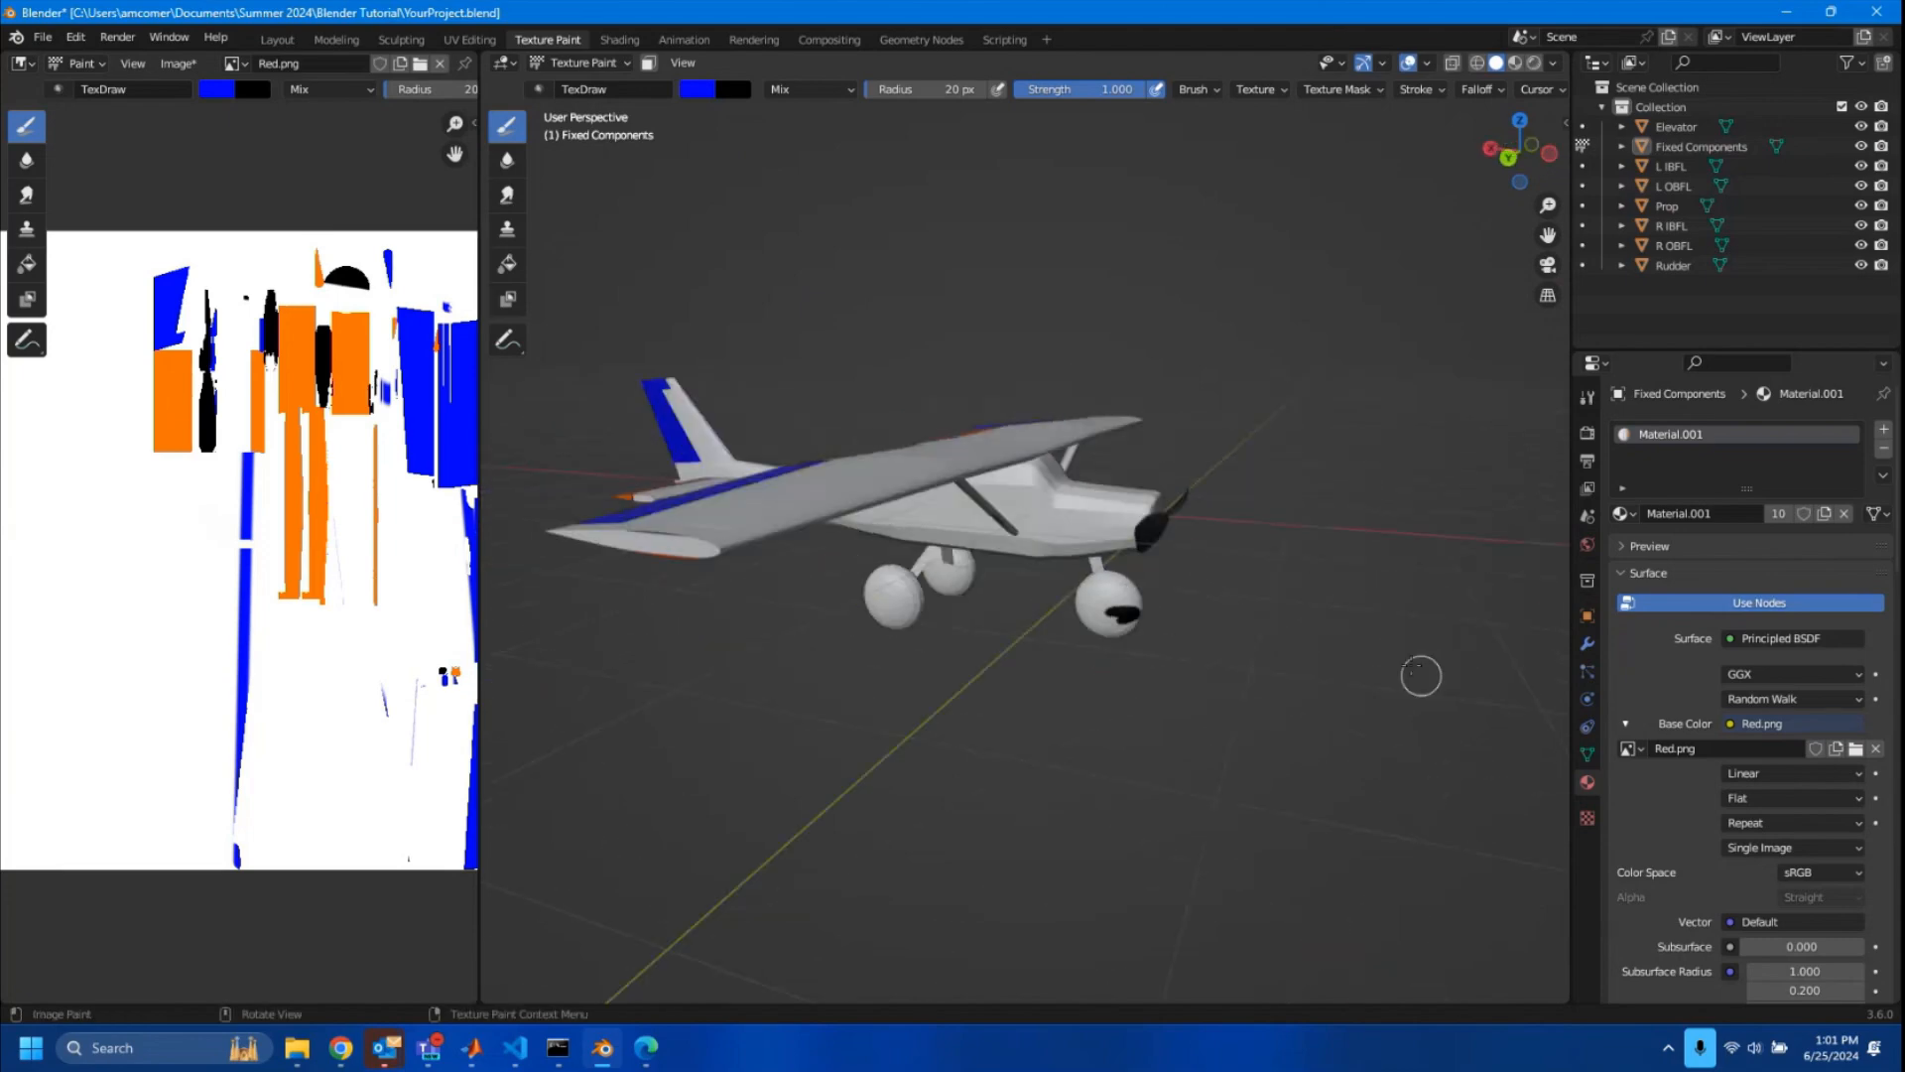
click(1519, 157)
scroll(1194, 502, up, 4)
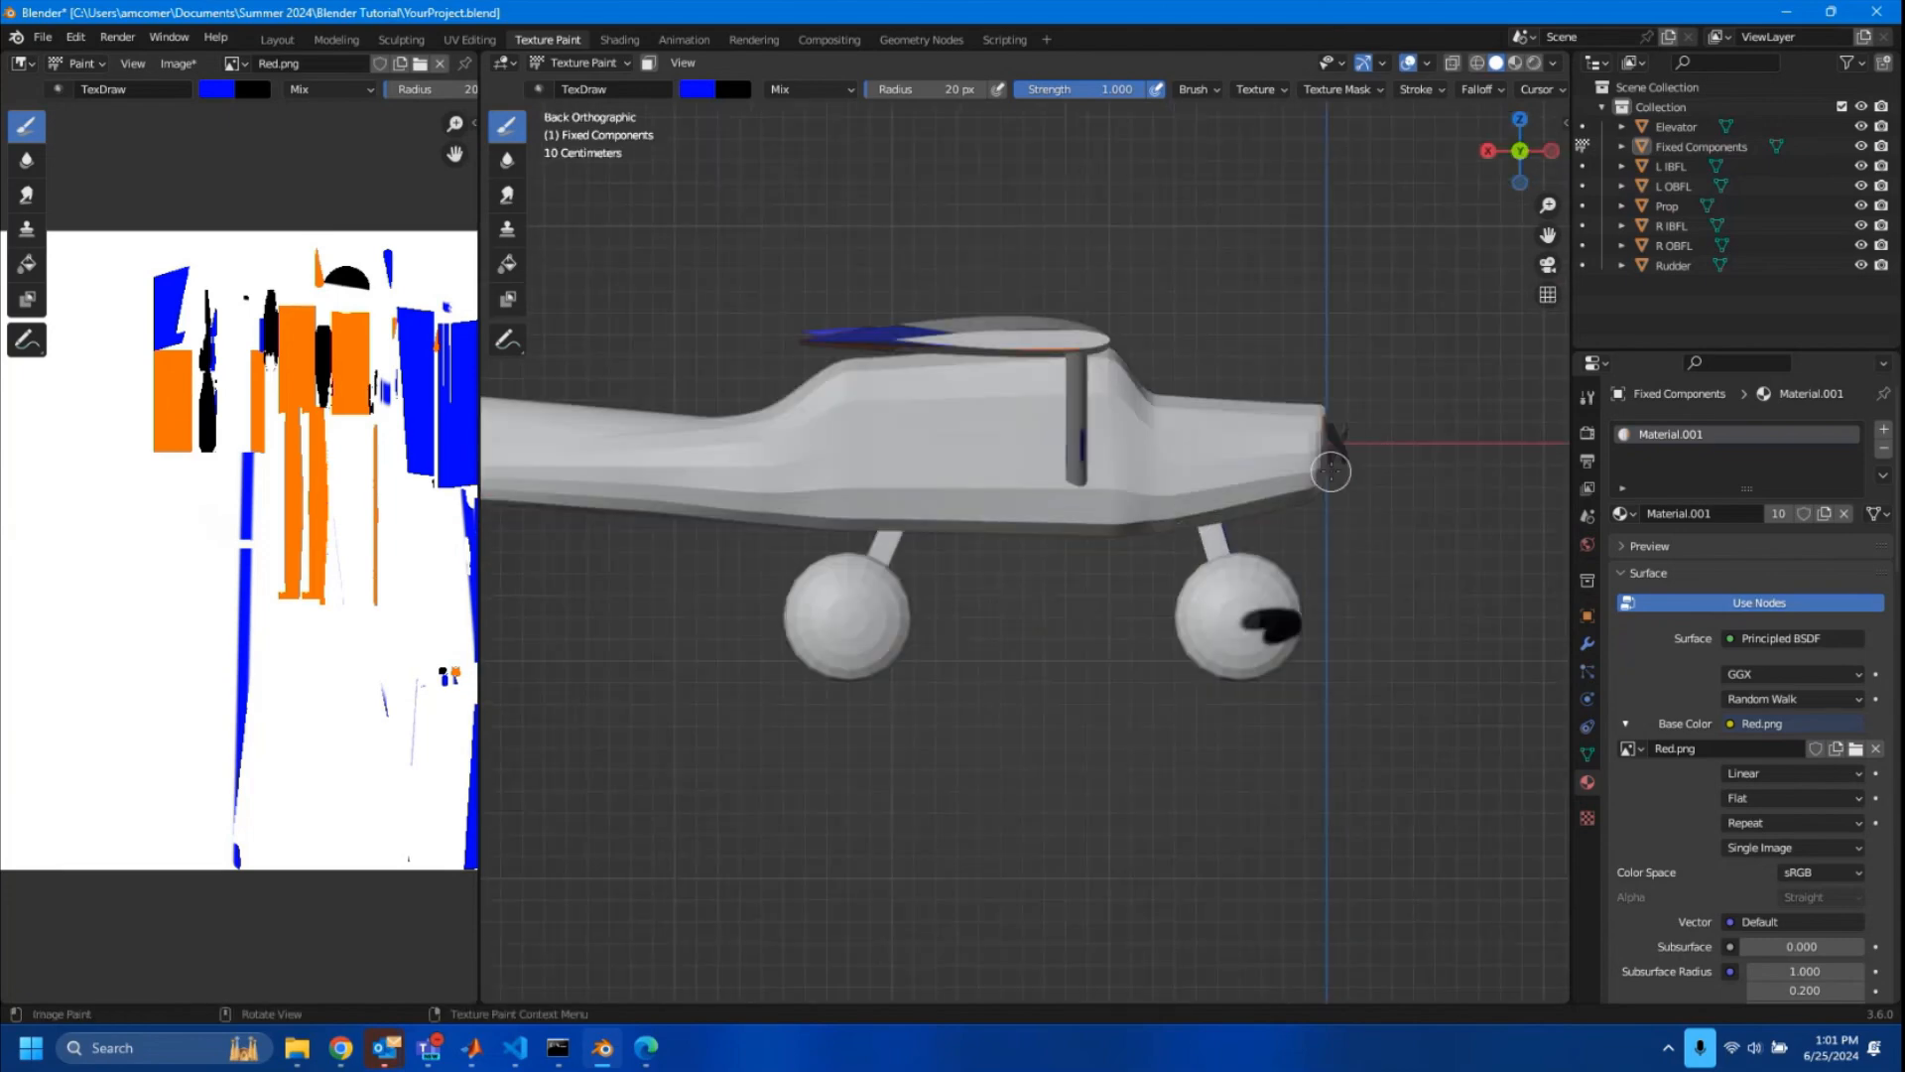
mouse_move(1327, 464)
mouse_down()
mouse_move(548, 486)
mouse_move(873, 465)
mouse_up()
key(ctrl+z)
shift+middle_drag(887, 564, 1056, 570)
scroll(1127, 565, down, 2)
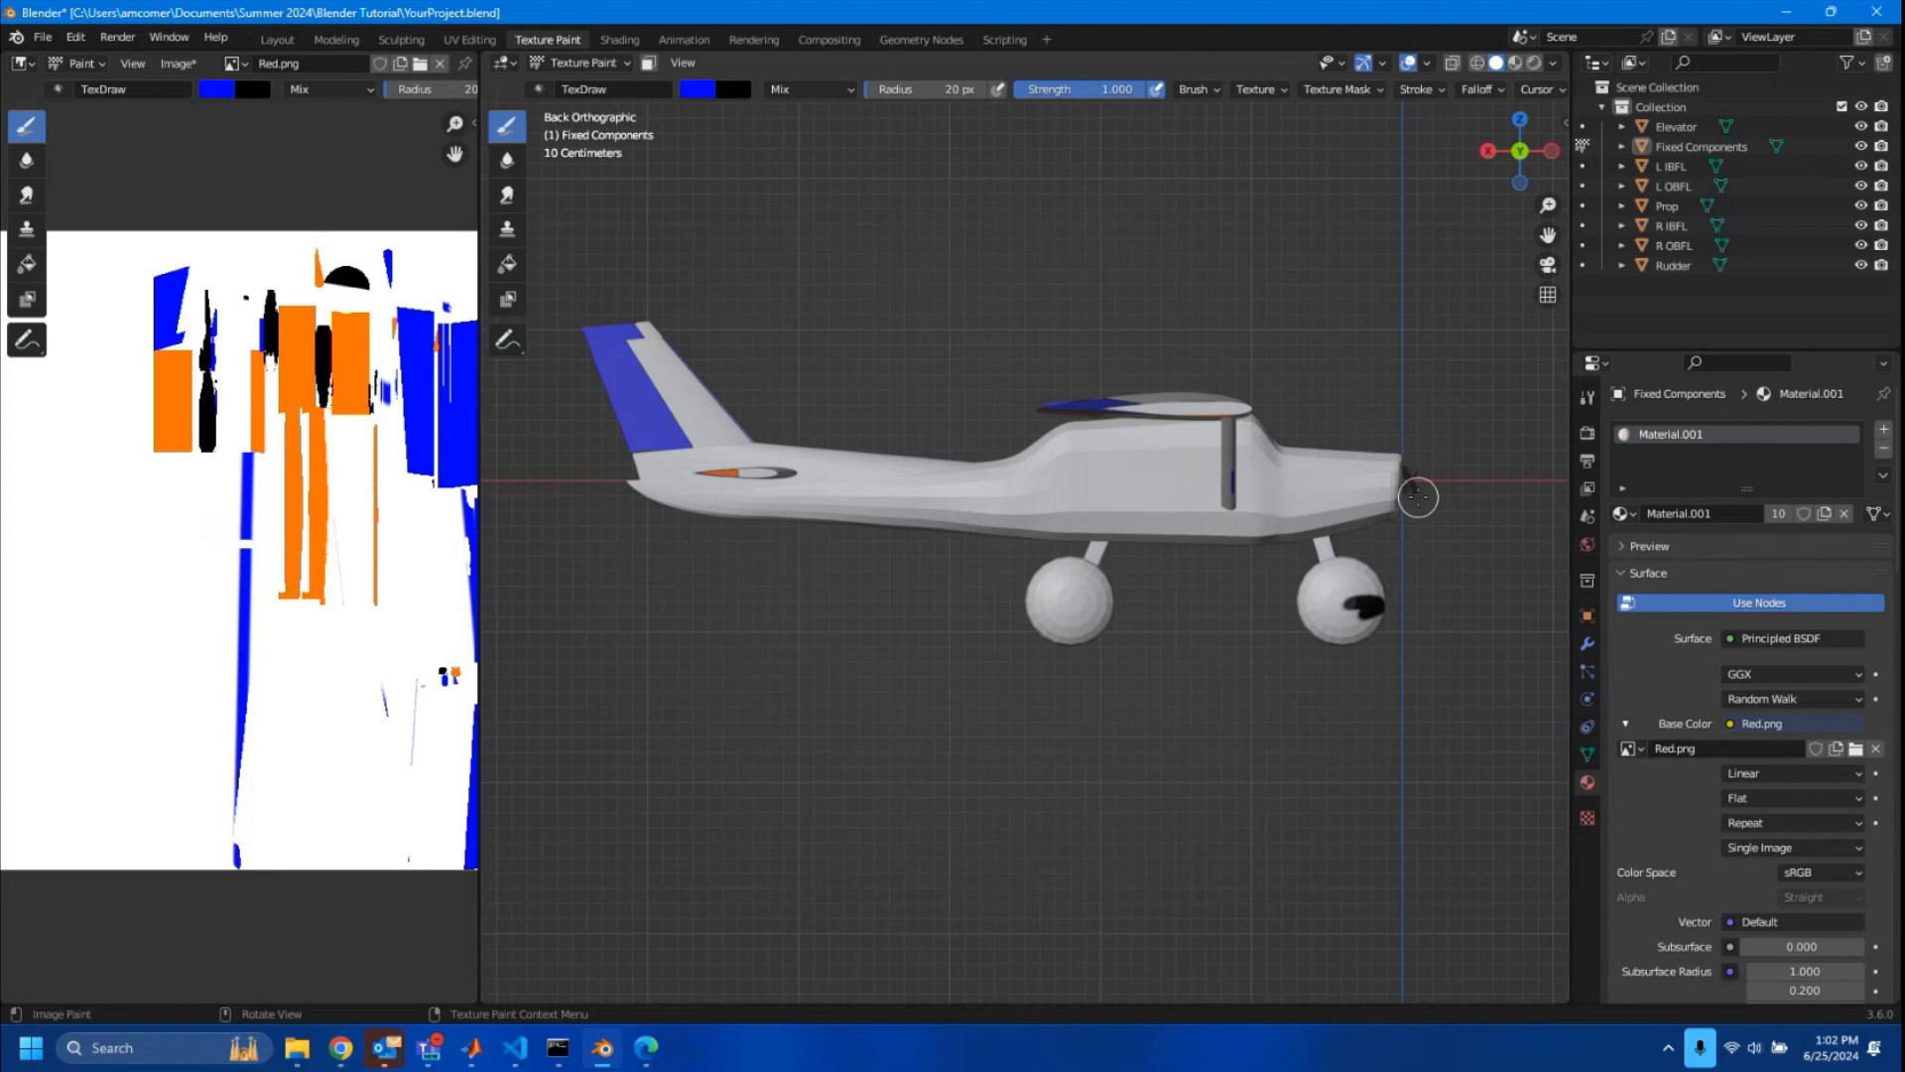
drag(1417, 496, 523, 478)
- Examine the painted aircraft from above and from low front angles, checking the fuselage stripe, wheels and wing control surfaces
scroll(1280, 731, down, 3)
mouse_move(1314, 616)
shift+middle_down()
mouse_move(1208, 595)
mouse_move(685, 601)
mouse_move(770, 546)
mouse_move(815, 642)
shift+middle_up()
scroll(1138, 462, up, 4)
middle_drag(1262, 438, 1086, 528)
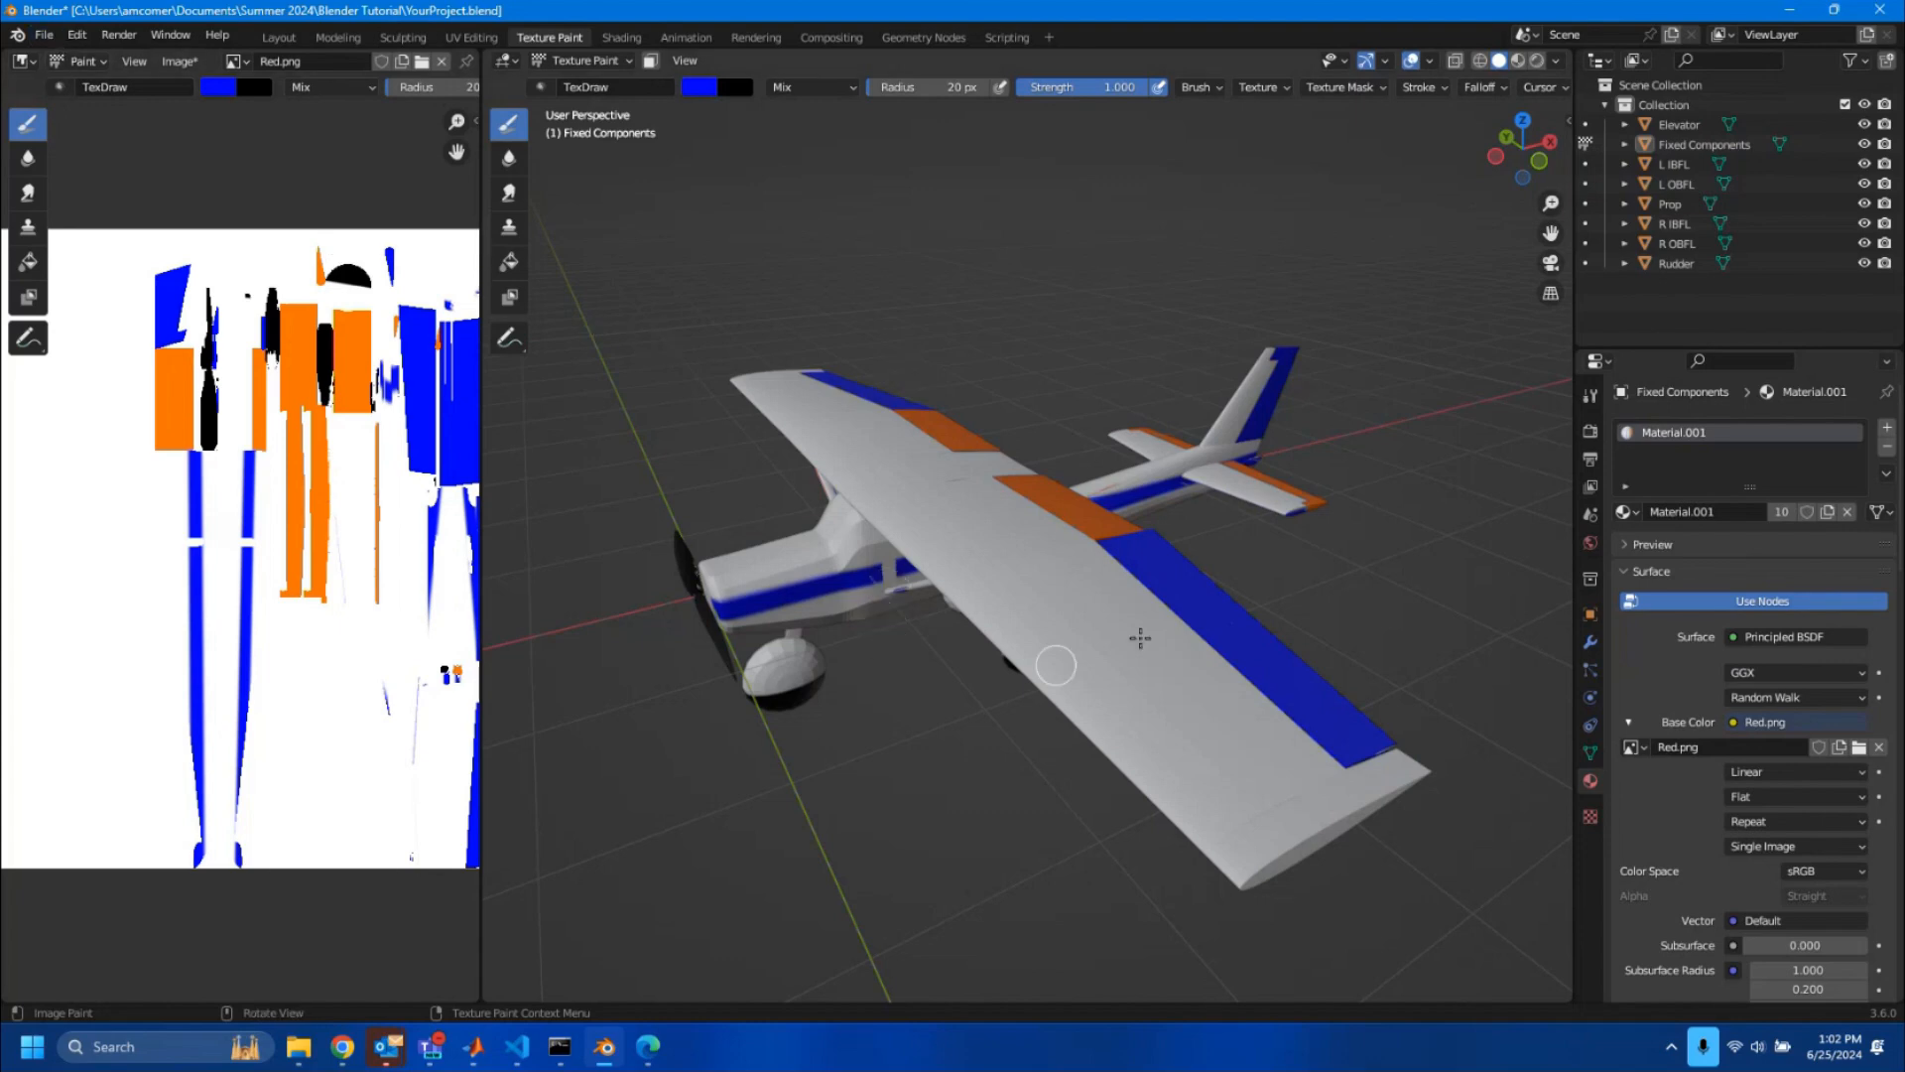
mouse_move(1033, 728)
middle_down()
mouse_move(1022, 746)
mouse_move(1040, 696)
mouse_move(1048, 718)
mouse_move(1205, 659)
mouse_move(965, 536)
mouse_move(1001, 535)
mouse_move(969, 575)
middle_up()
scroll(1001, 534, down, 2)
drag(482, 438, 433, 448)
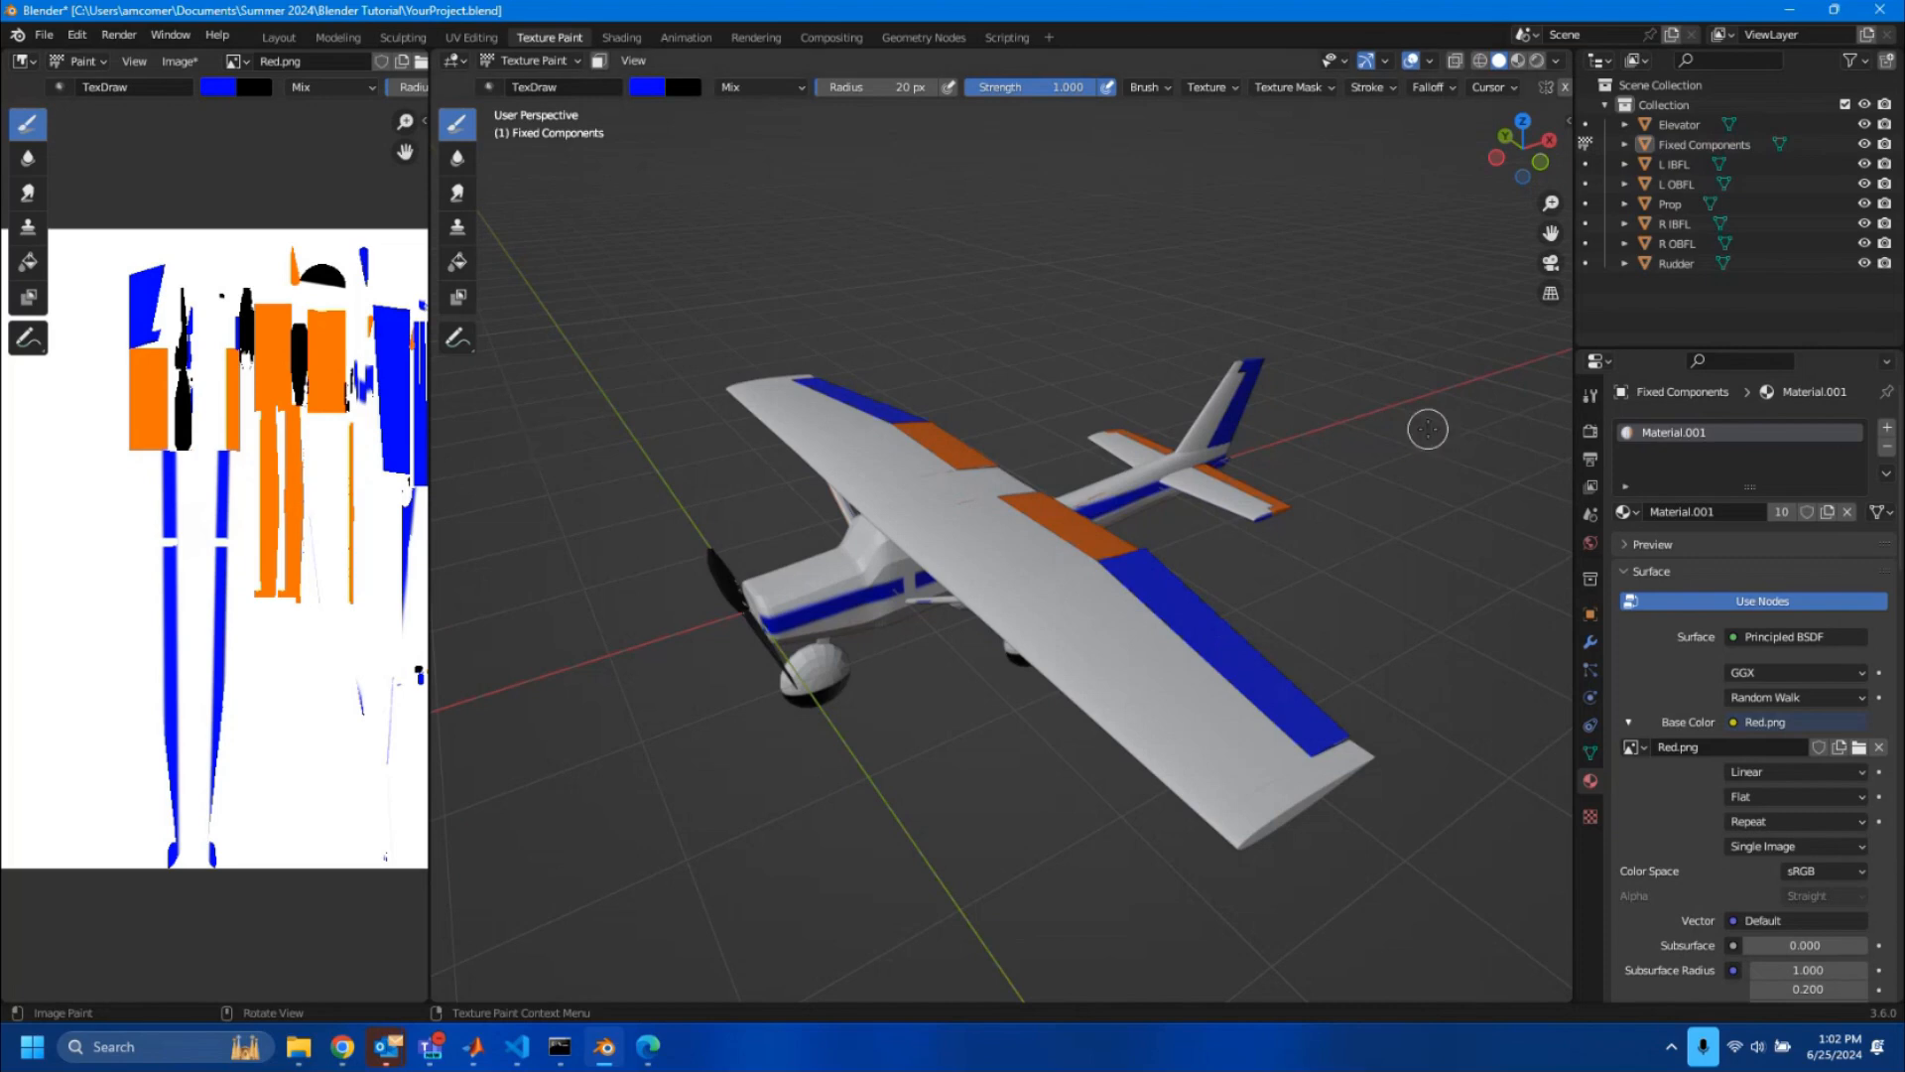
scroll(1244, 585, up, 1)
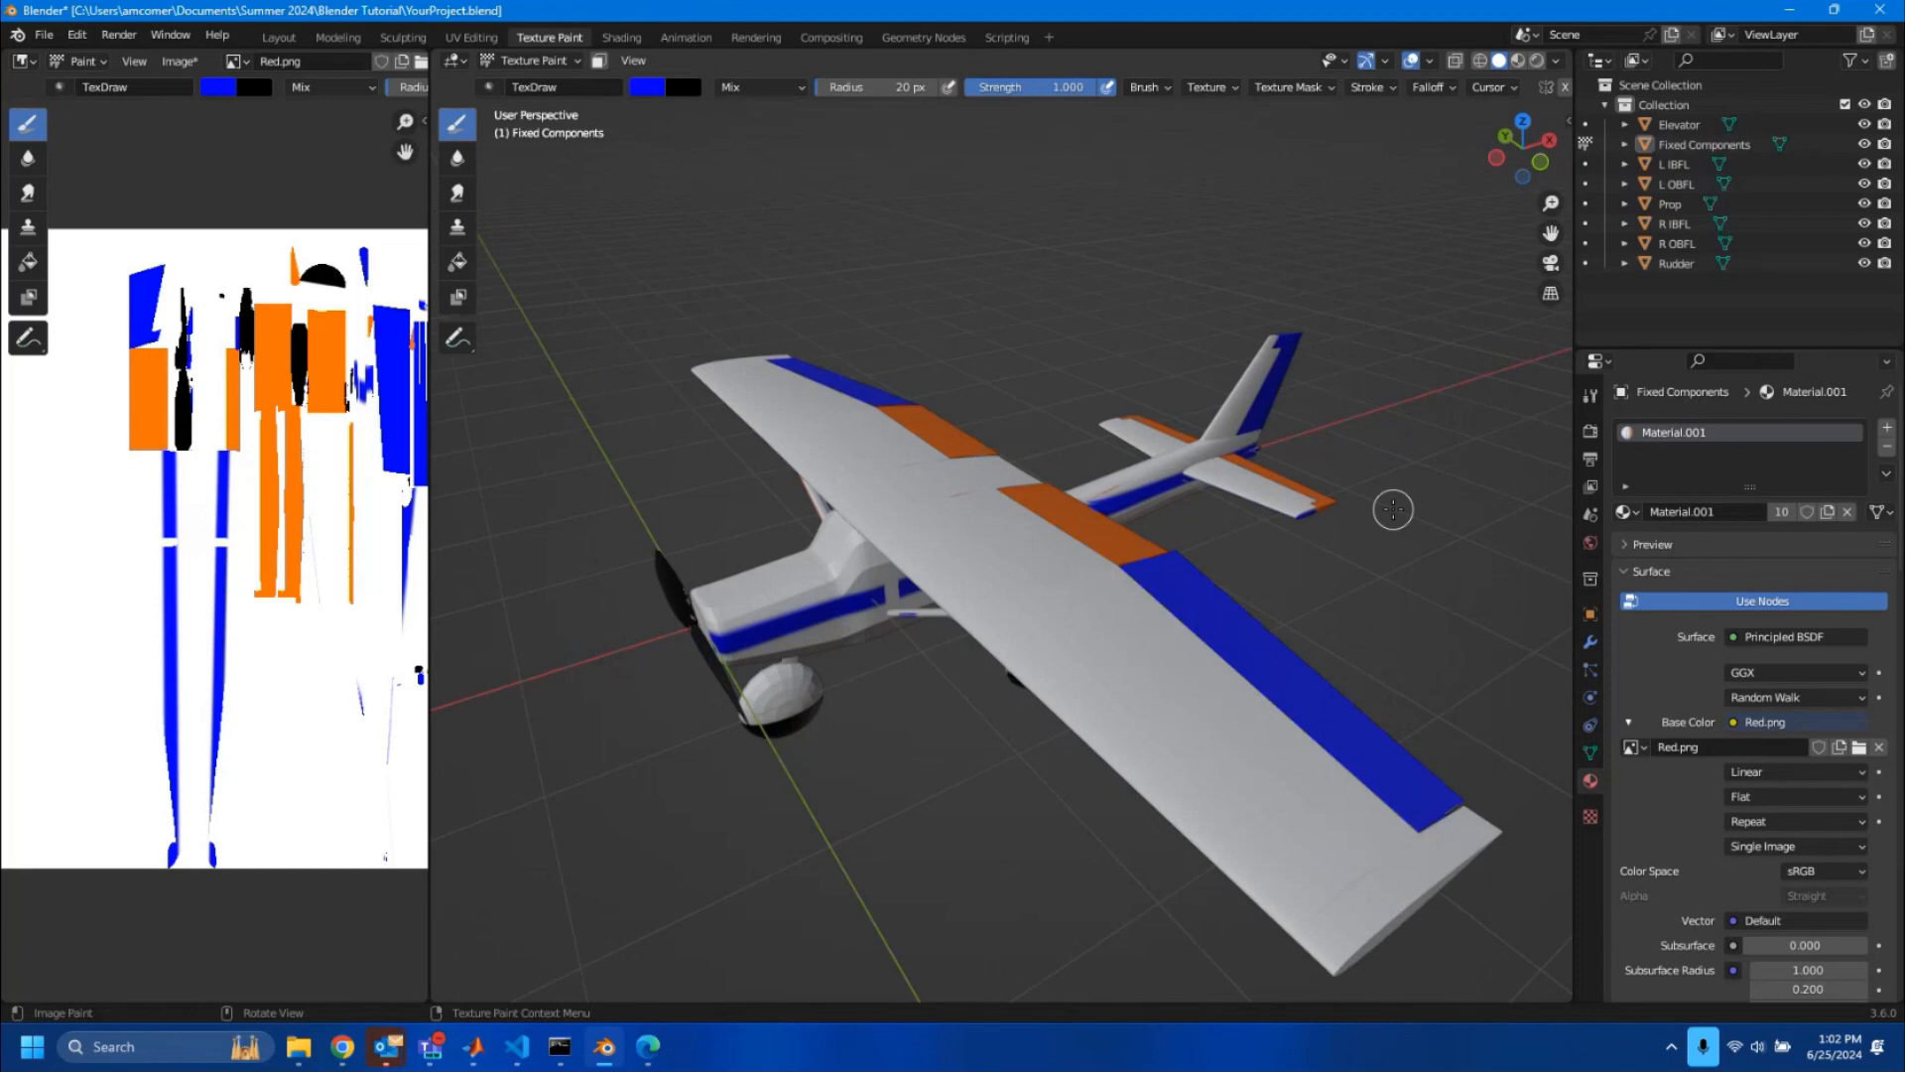
scroll(1390, 514, down, 1)
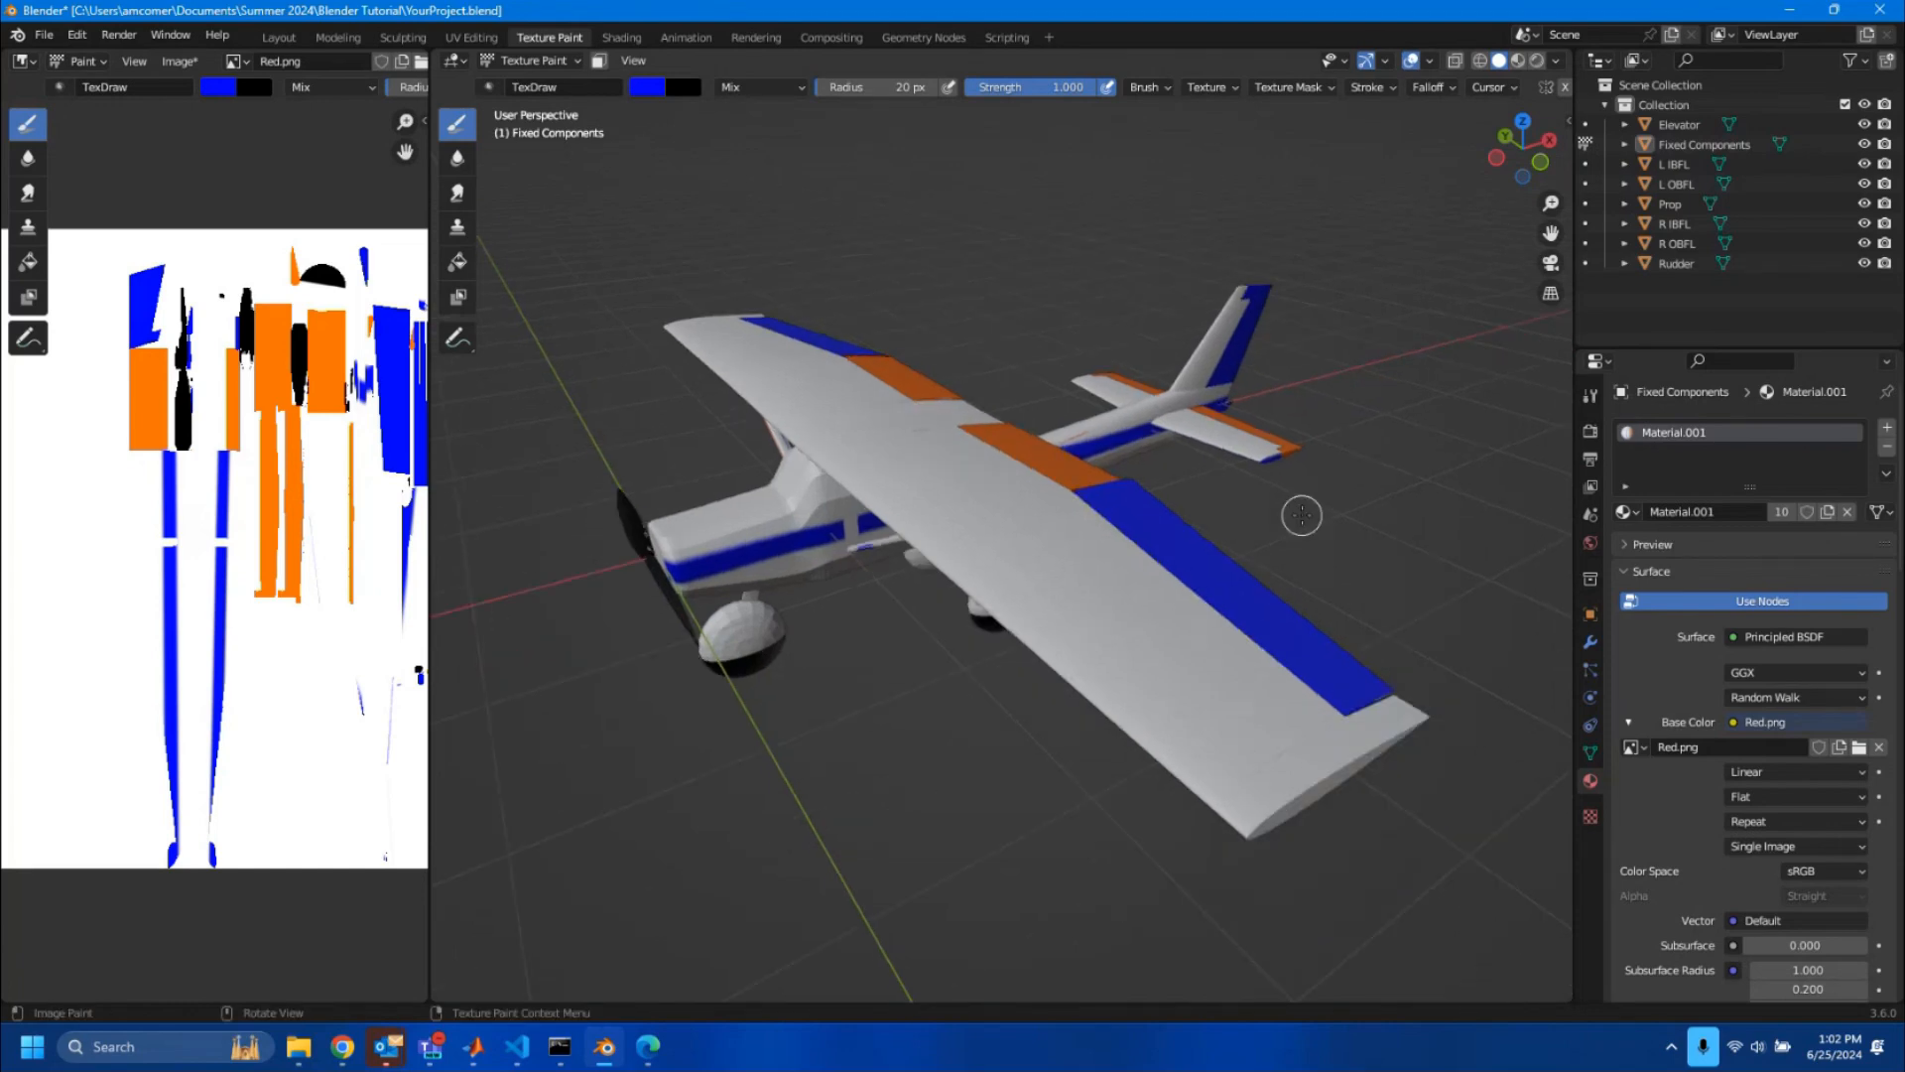
middle_drag(790, 655, 800, 589)
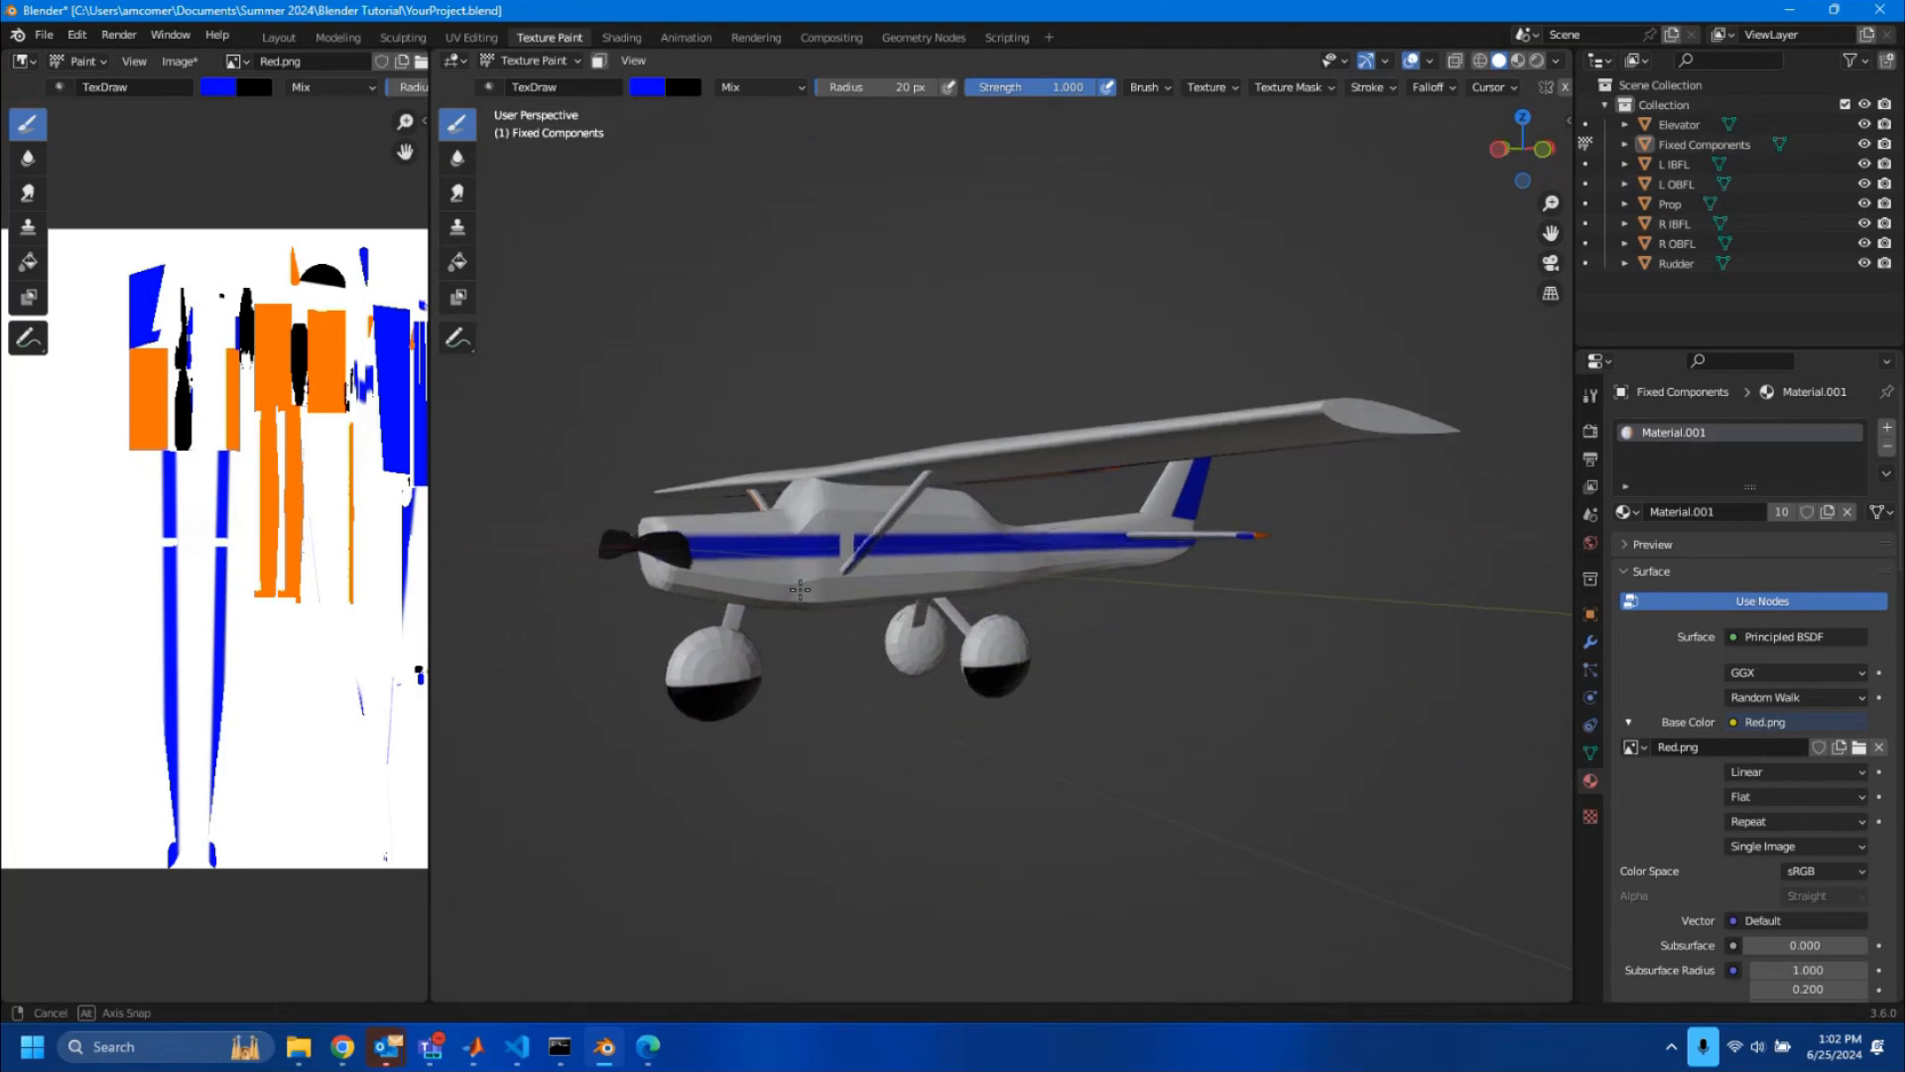
scroll(800, 596, down, 1)
mouse_move(914, 567)
middle_down()
mouse_move(1010, 563)
mouse_move(1133, 602)
mouse_move(1106, 596)
middle_up()
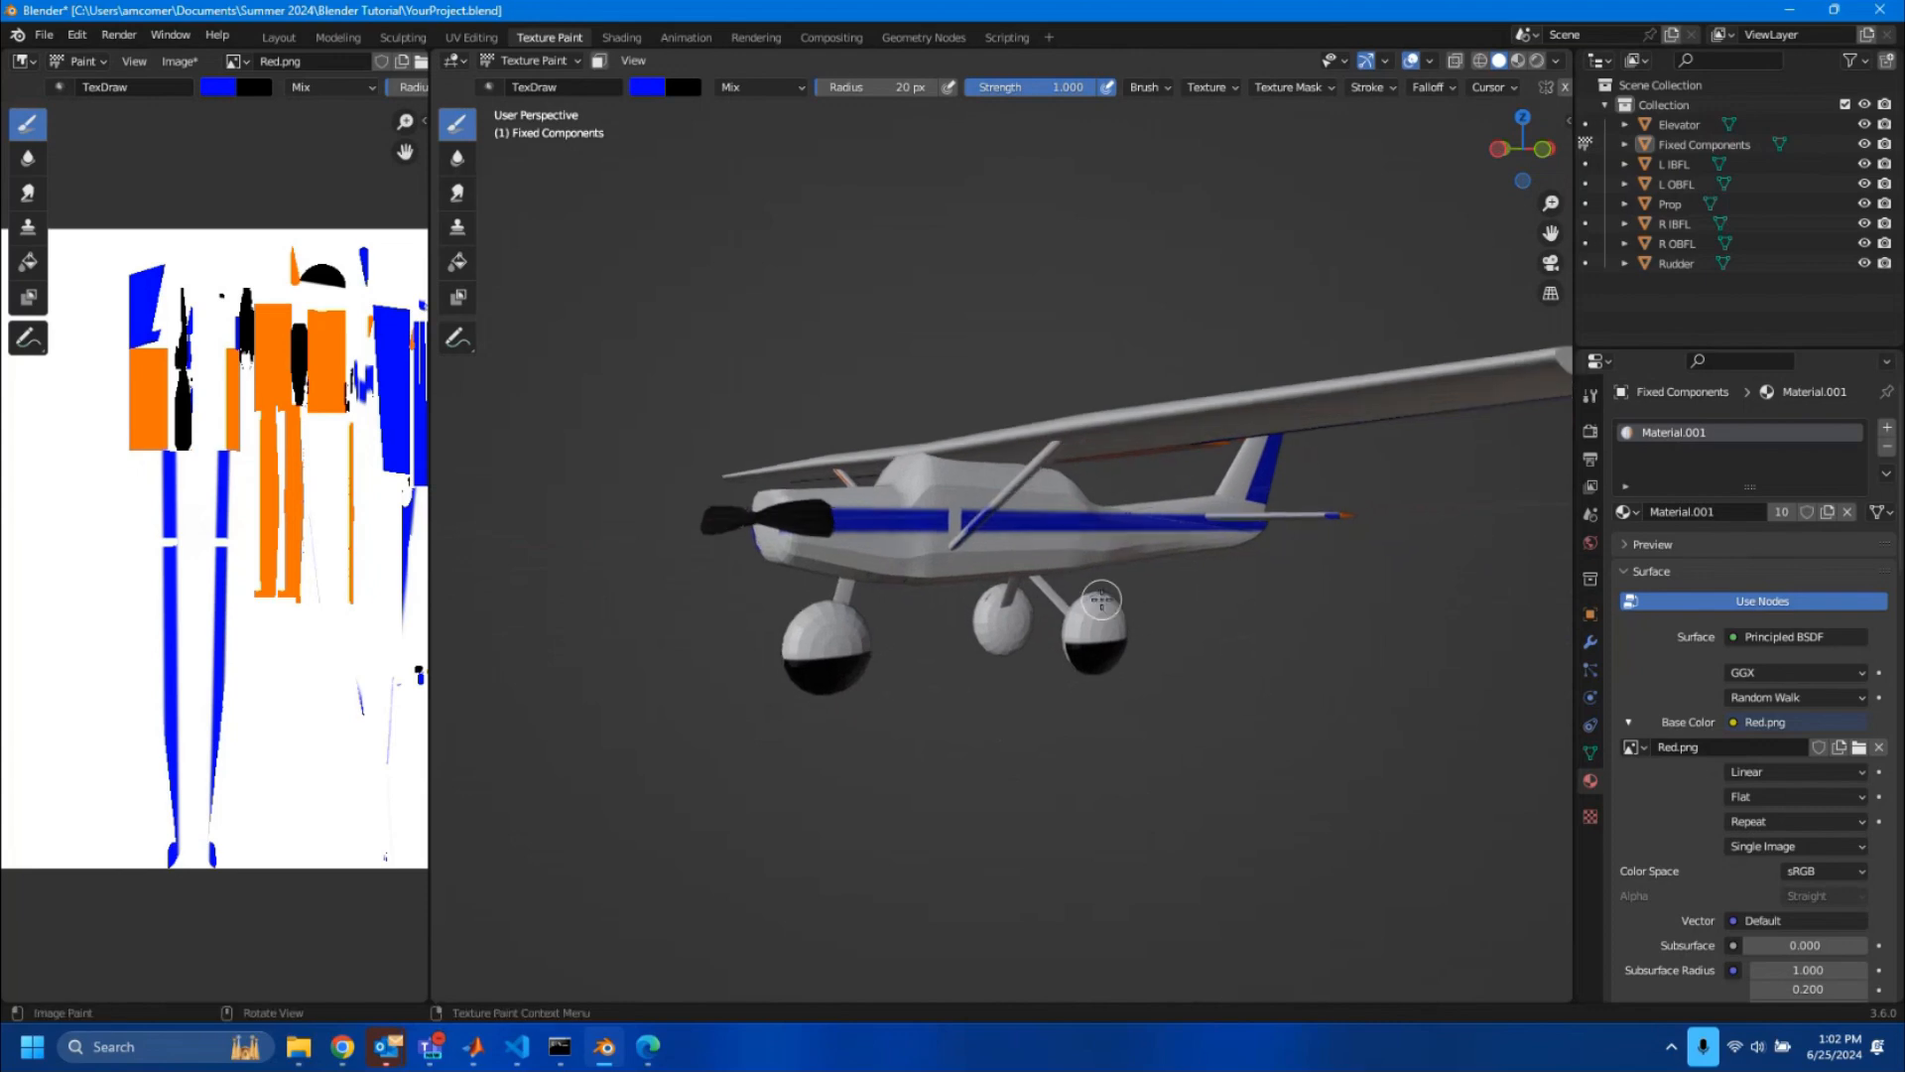
scroll(1101, 598, up, 1)
scroll(963, 580, up, 1)
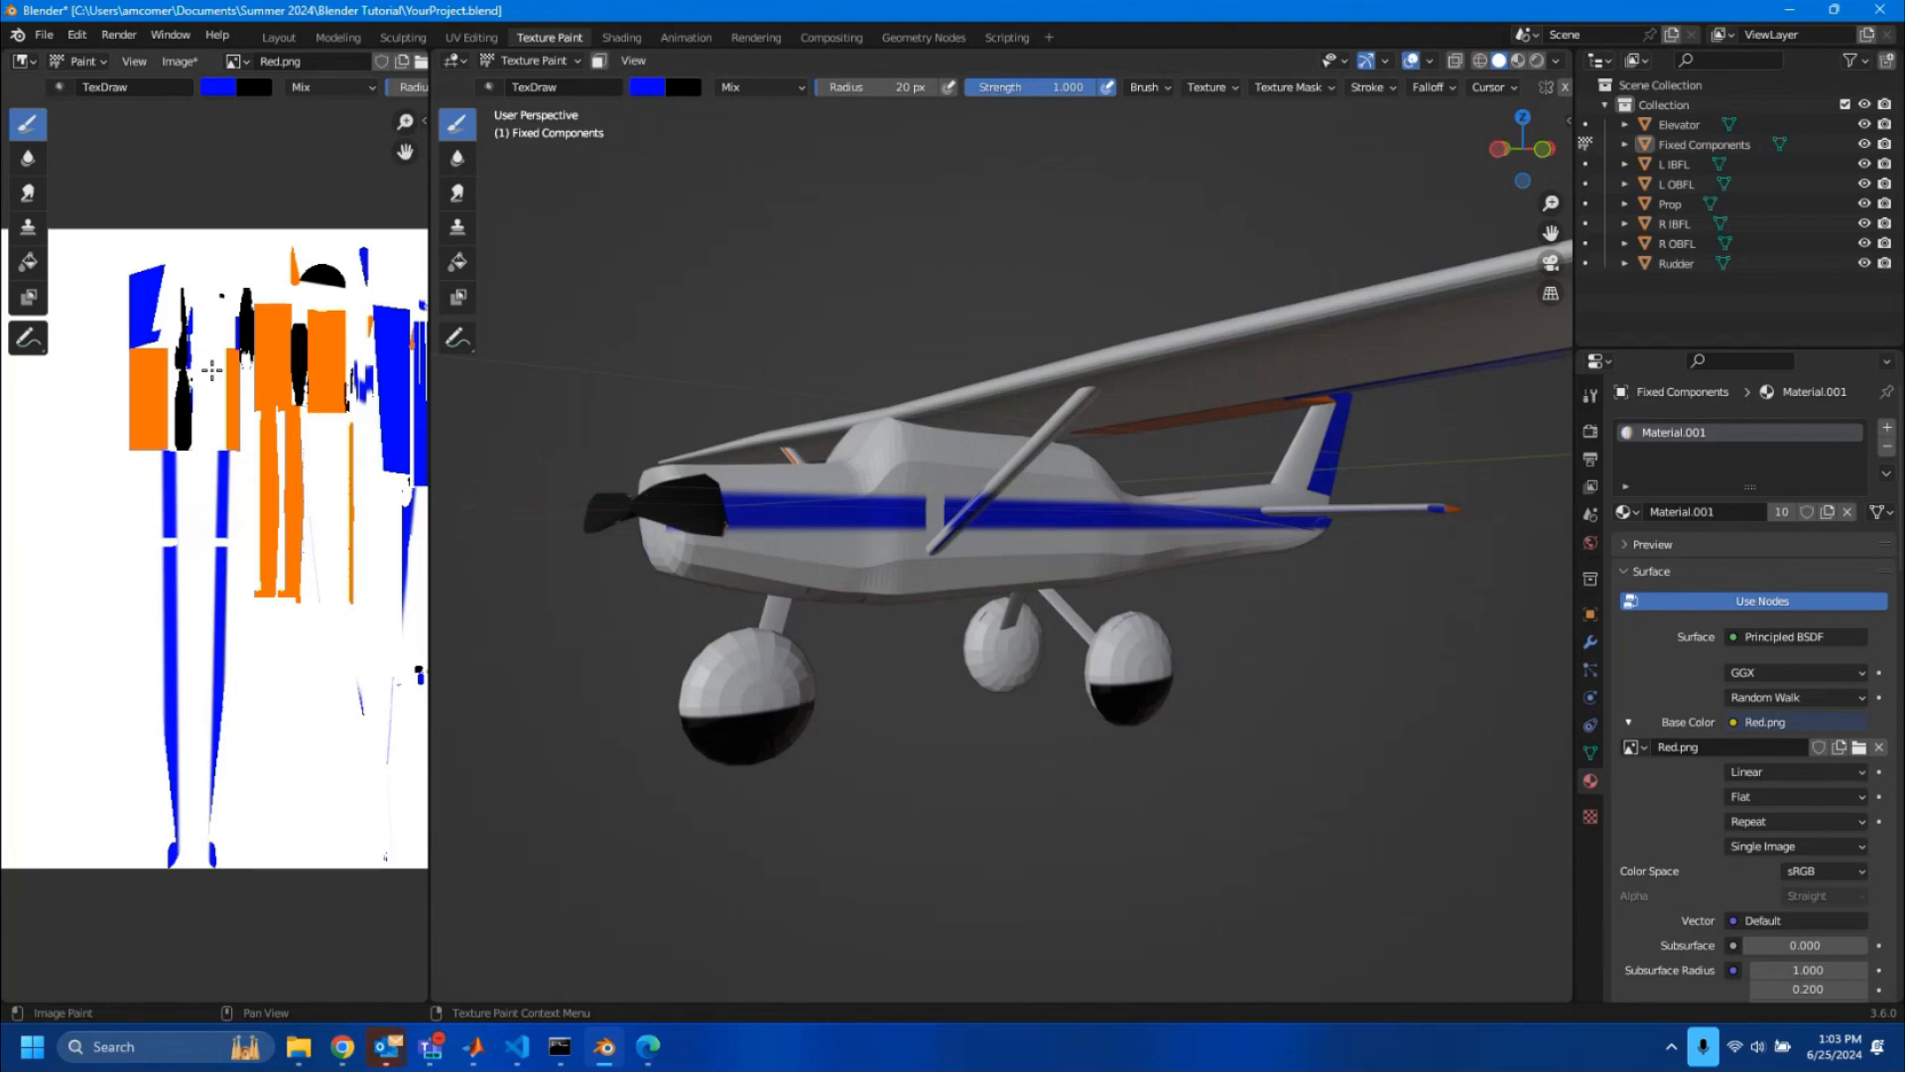
middle_drag(933, 457, 1183, 559)
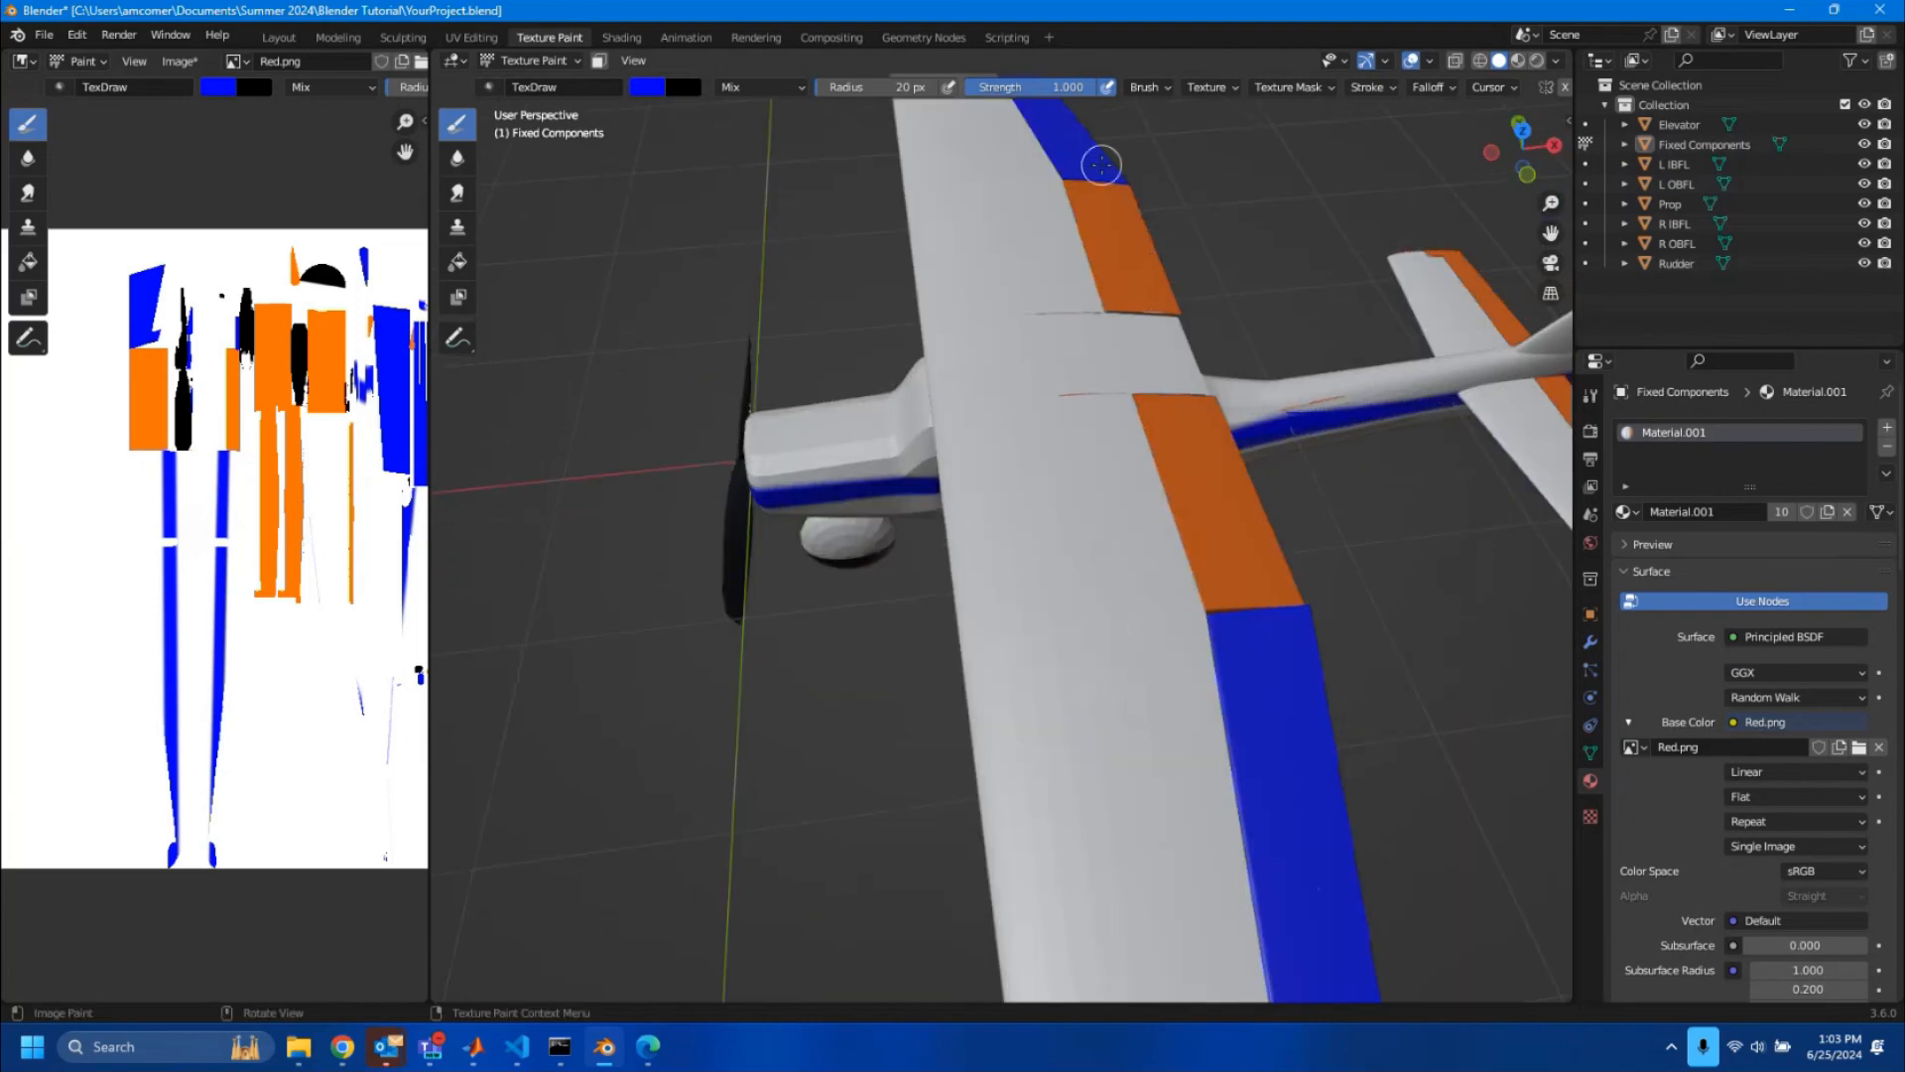
scroll(1255, 329, down, 3)
middle_drag(1335, 485, 1174, 466)
middle_drag(1106, 534, 1035, 529)
scroll(955, 593, down, 2)
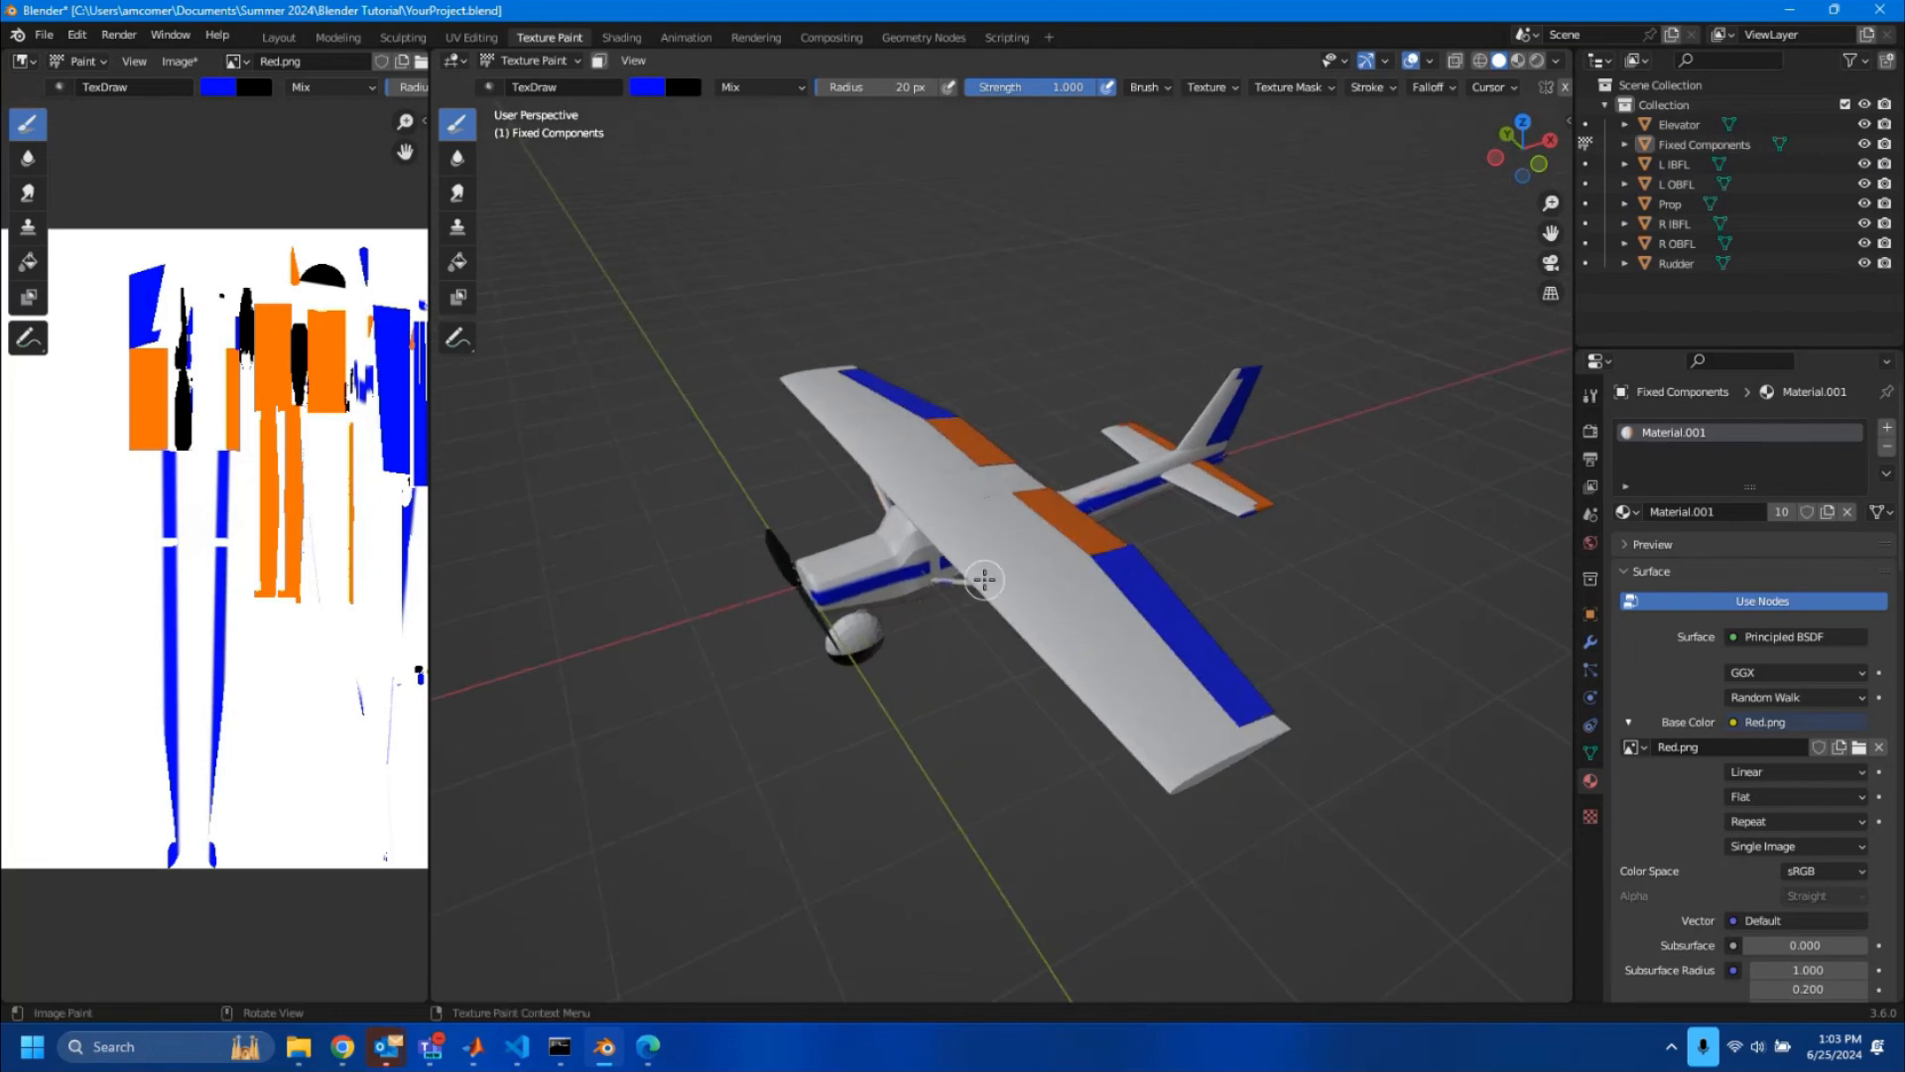
scroll(984, 579, up, 2)
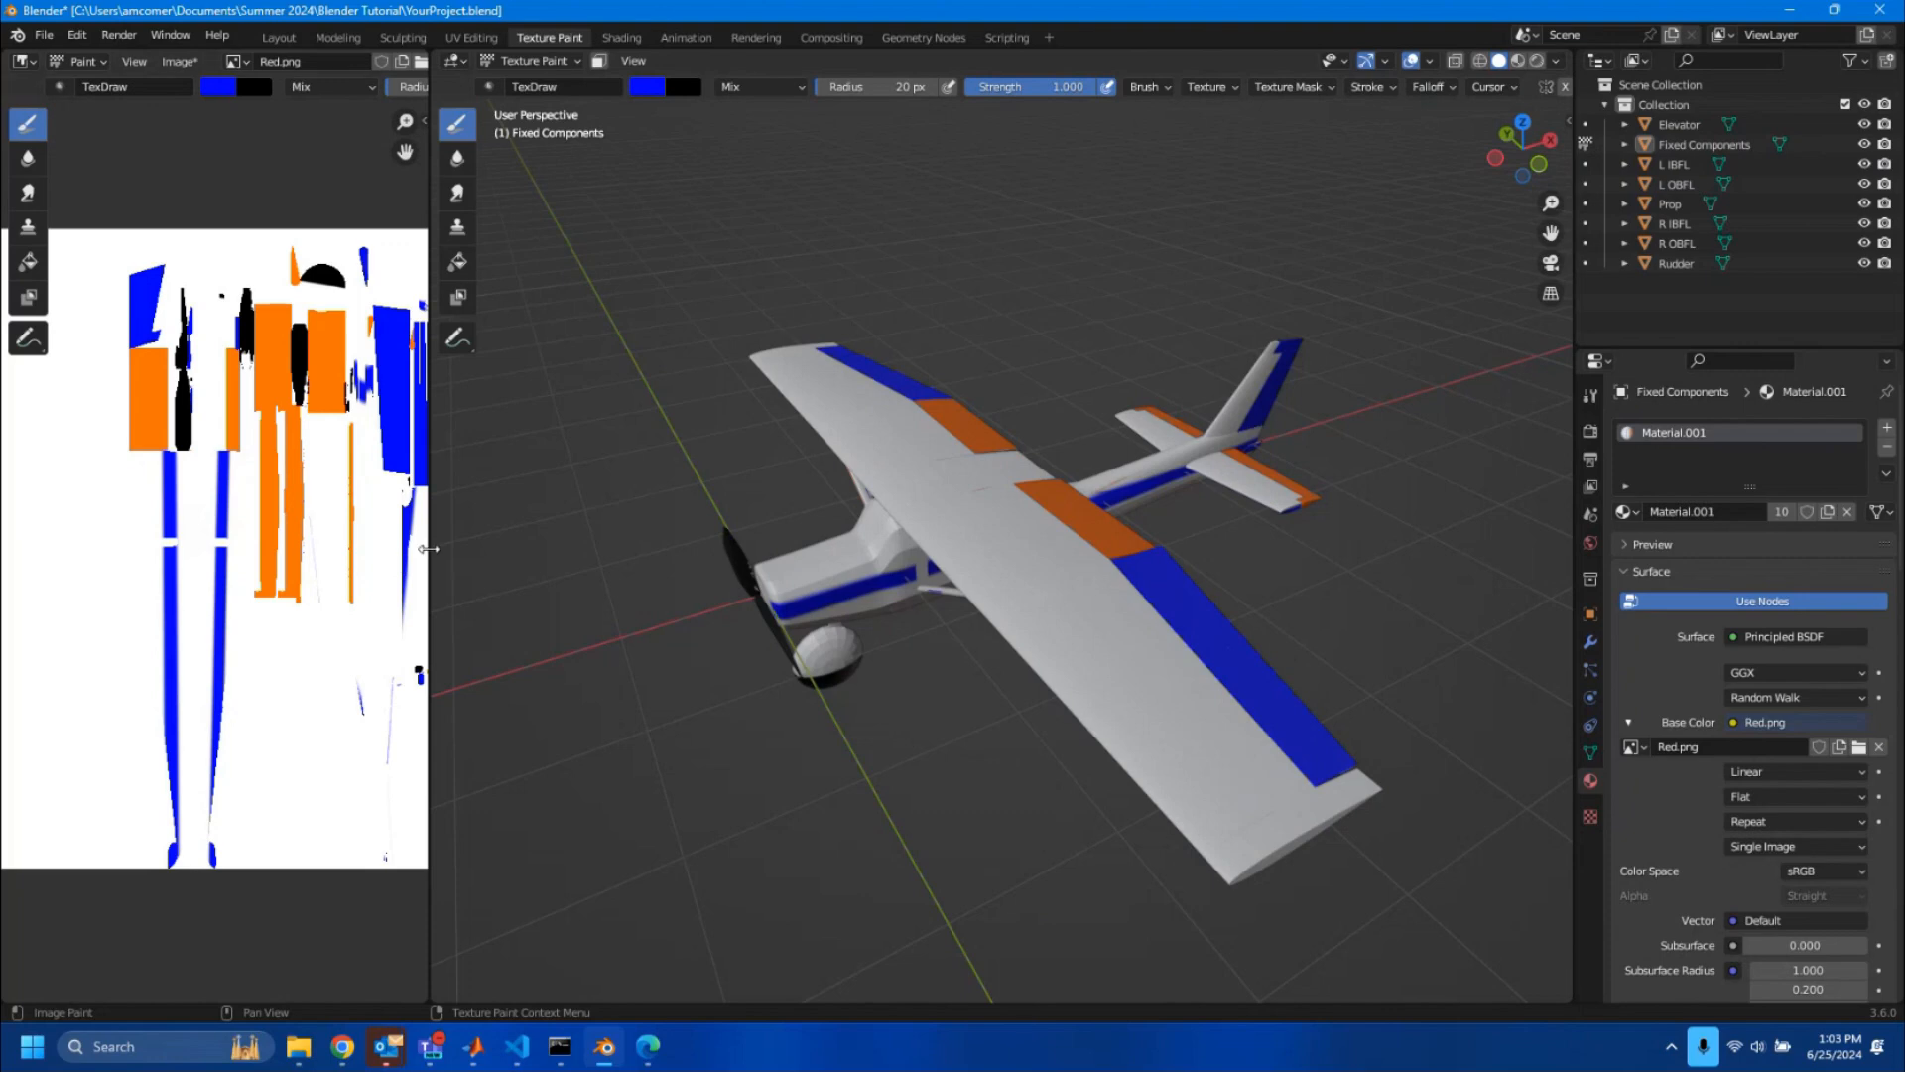
- Widen the image editor to show the whole texture and save the painted Red.png image
drag(427, 549, 731, 546)
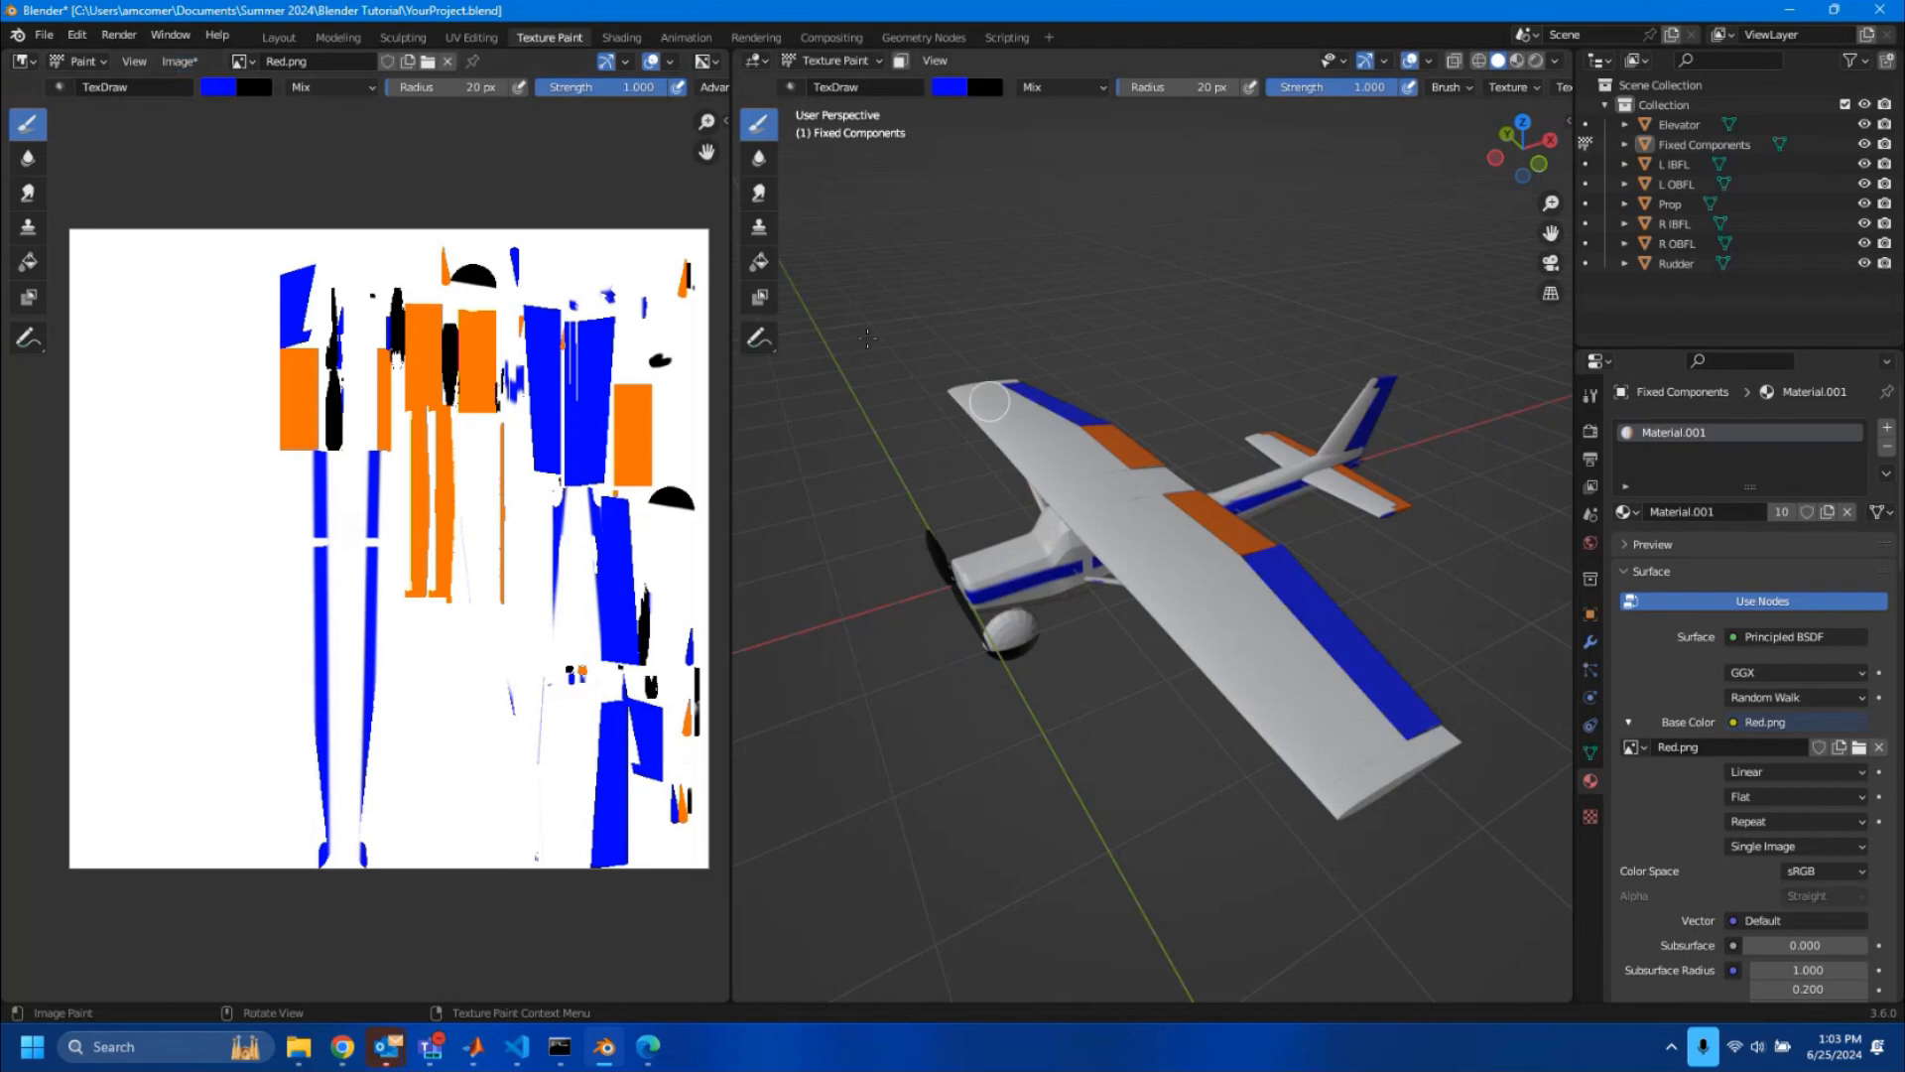
click(174, 62)
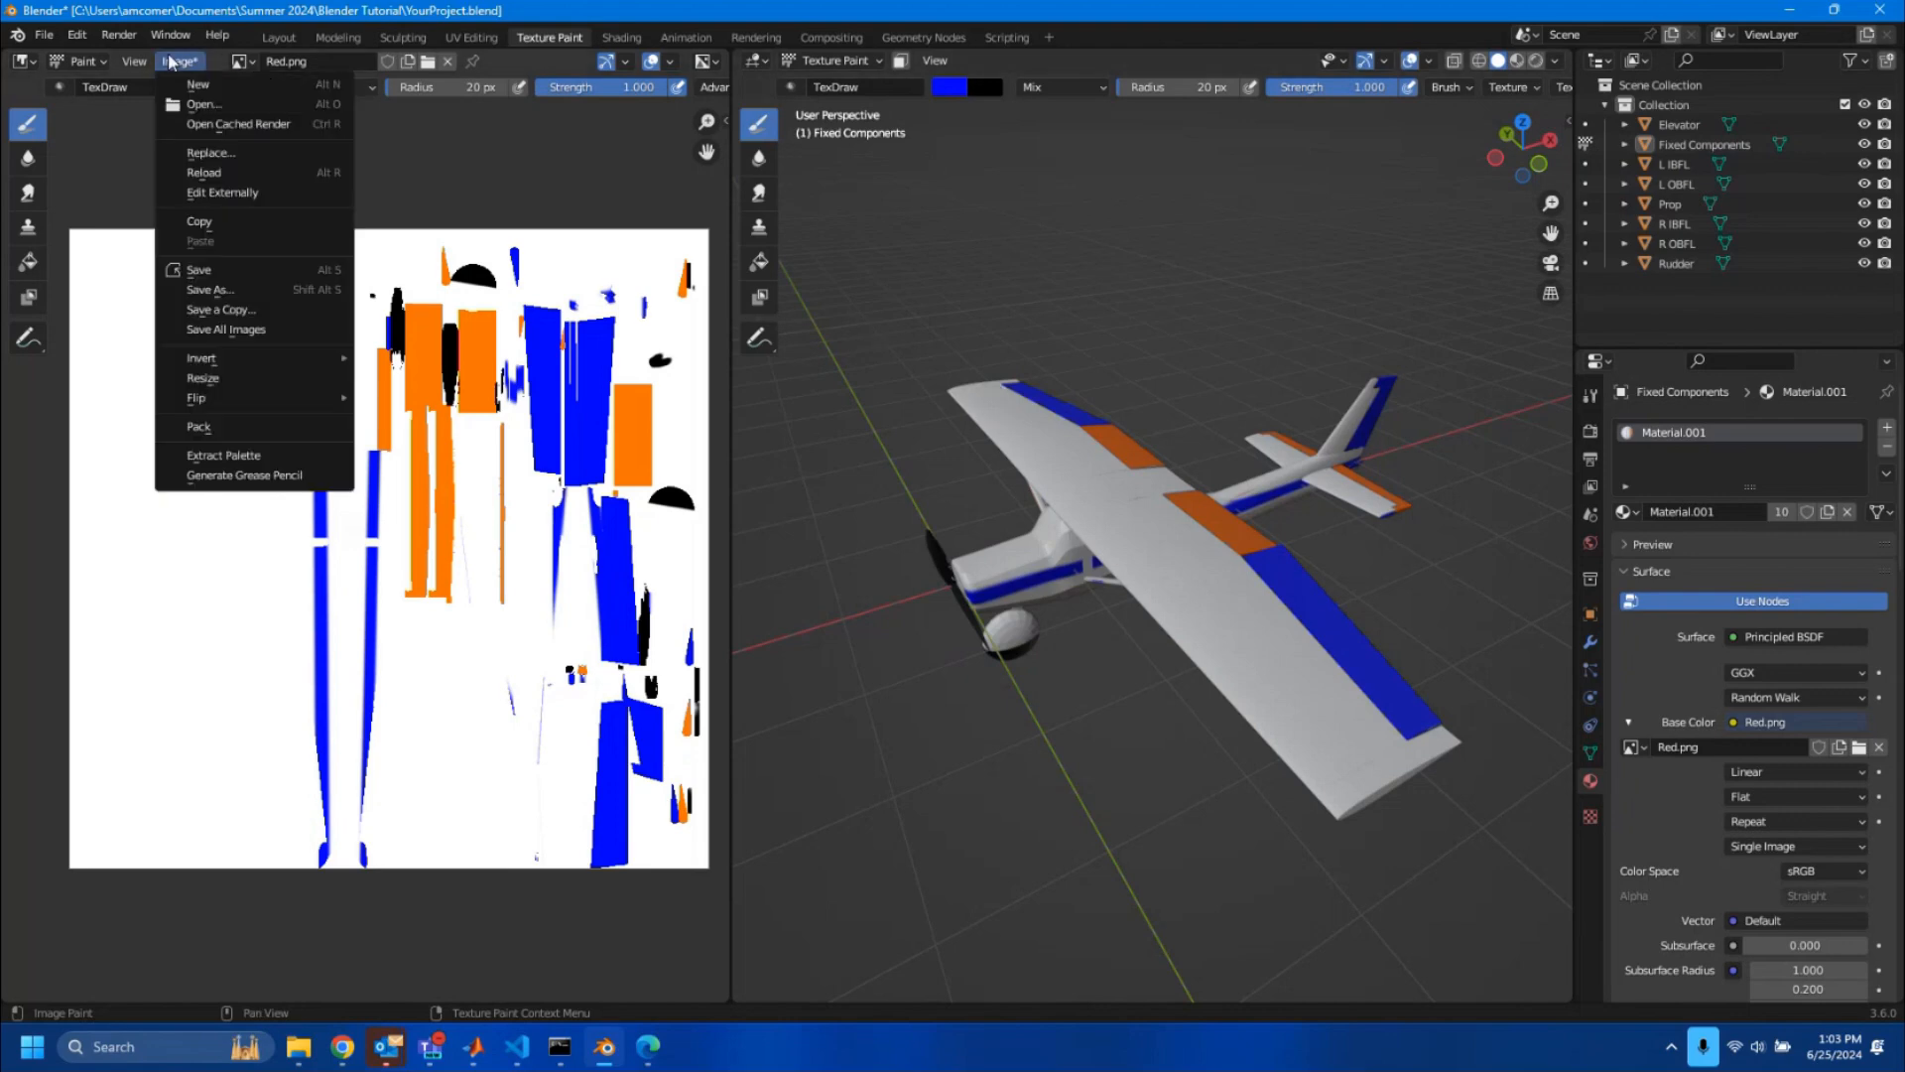
click(216, 271)
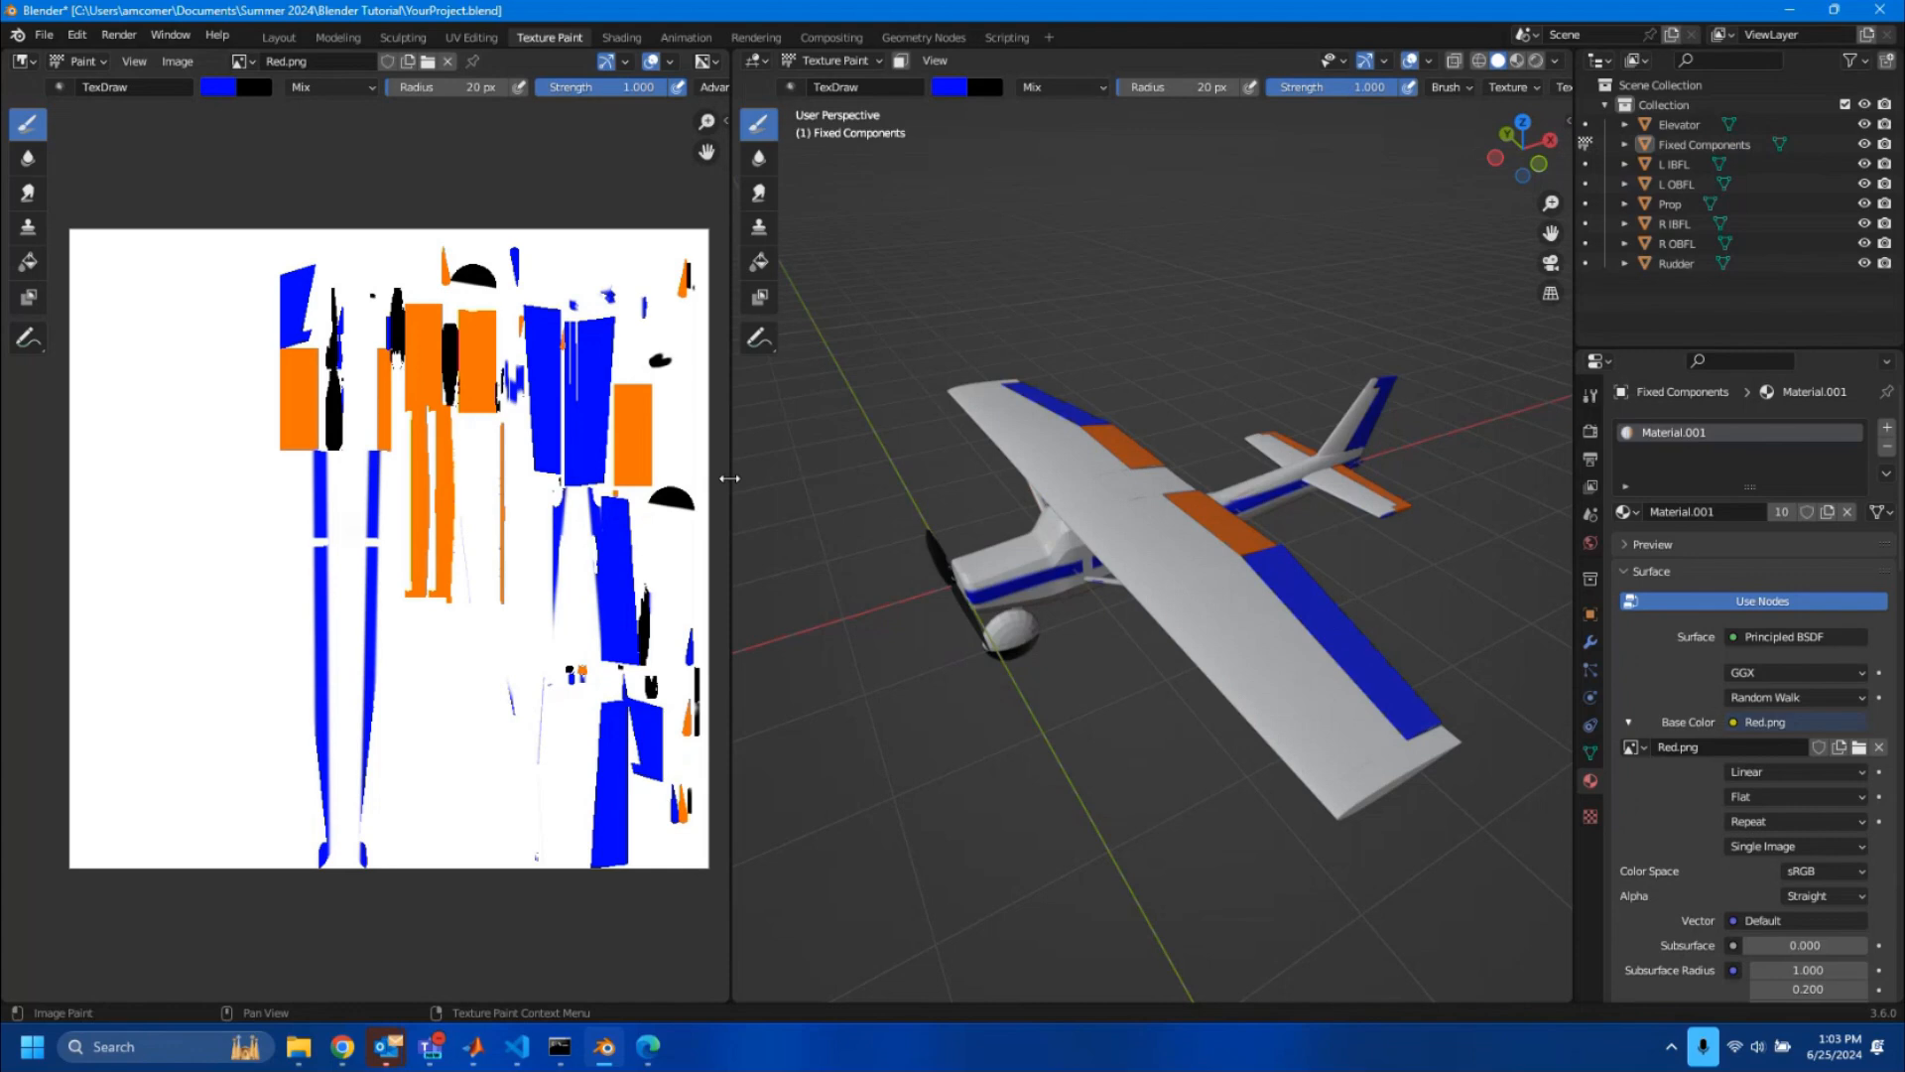
mouse_move(729, 479)
mouse_down()
mouse_move(442, 465)
mouse_move(706, 451)
mouse_up()
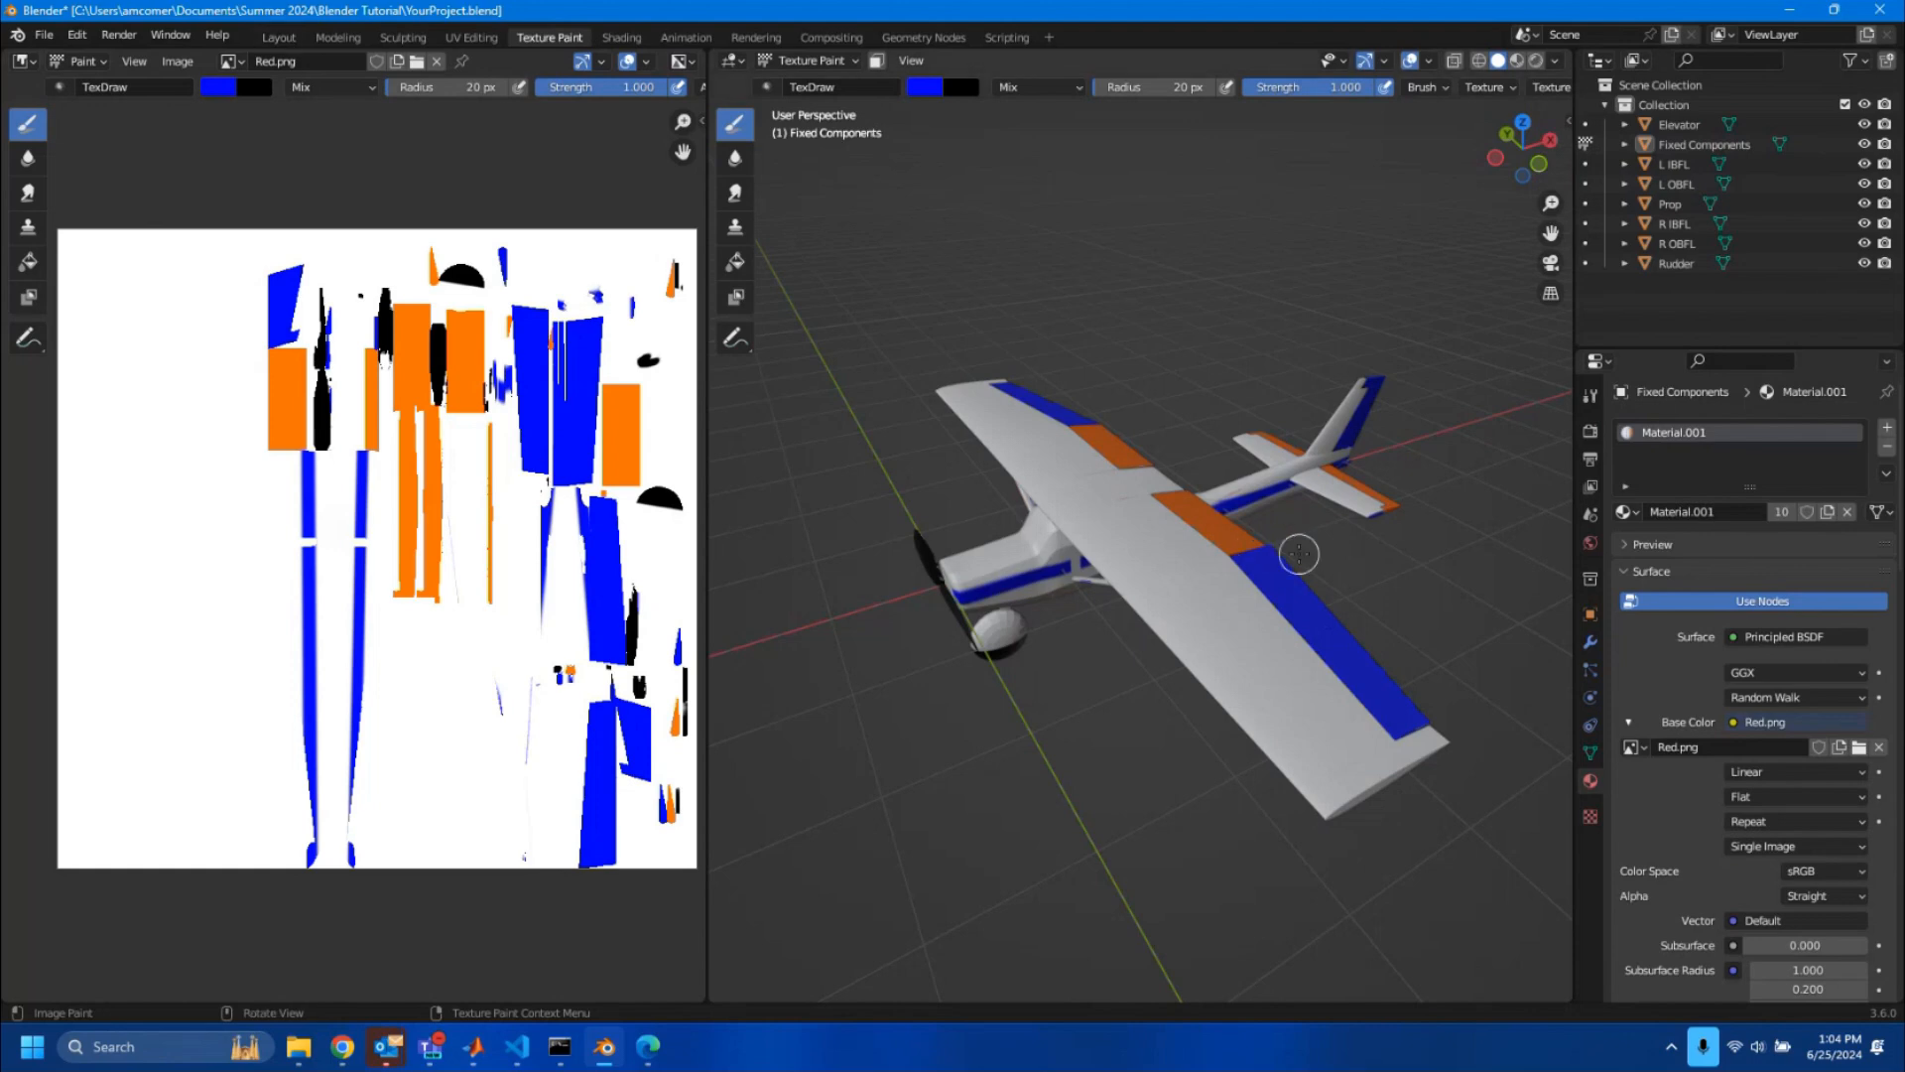
- Switch to the Layout workspace and examine the textured aircraft from several angles, including its wing, landing gear and tail
scroll(1312, 565, up, 2)
shift+drag(1314, 566, 1293, 562)
shift+middle_drag(1293, 562, 1235, 538)
scroll(1240, 524, down, 2)
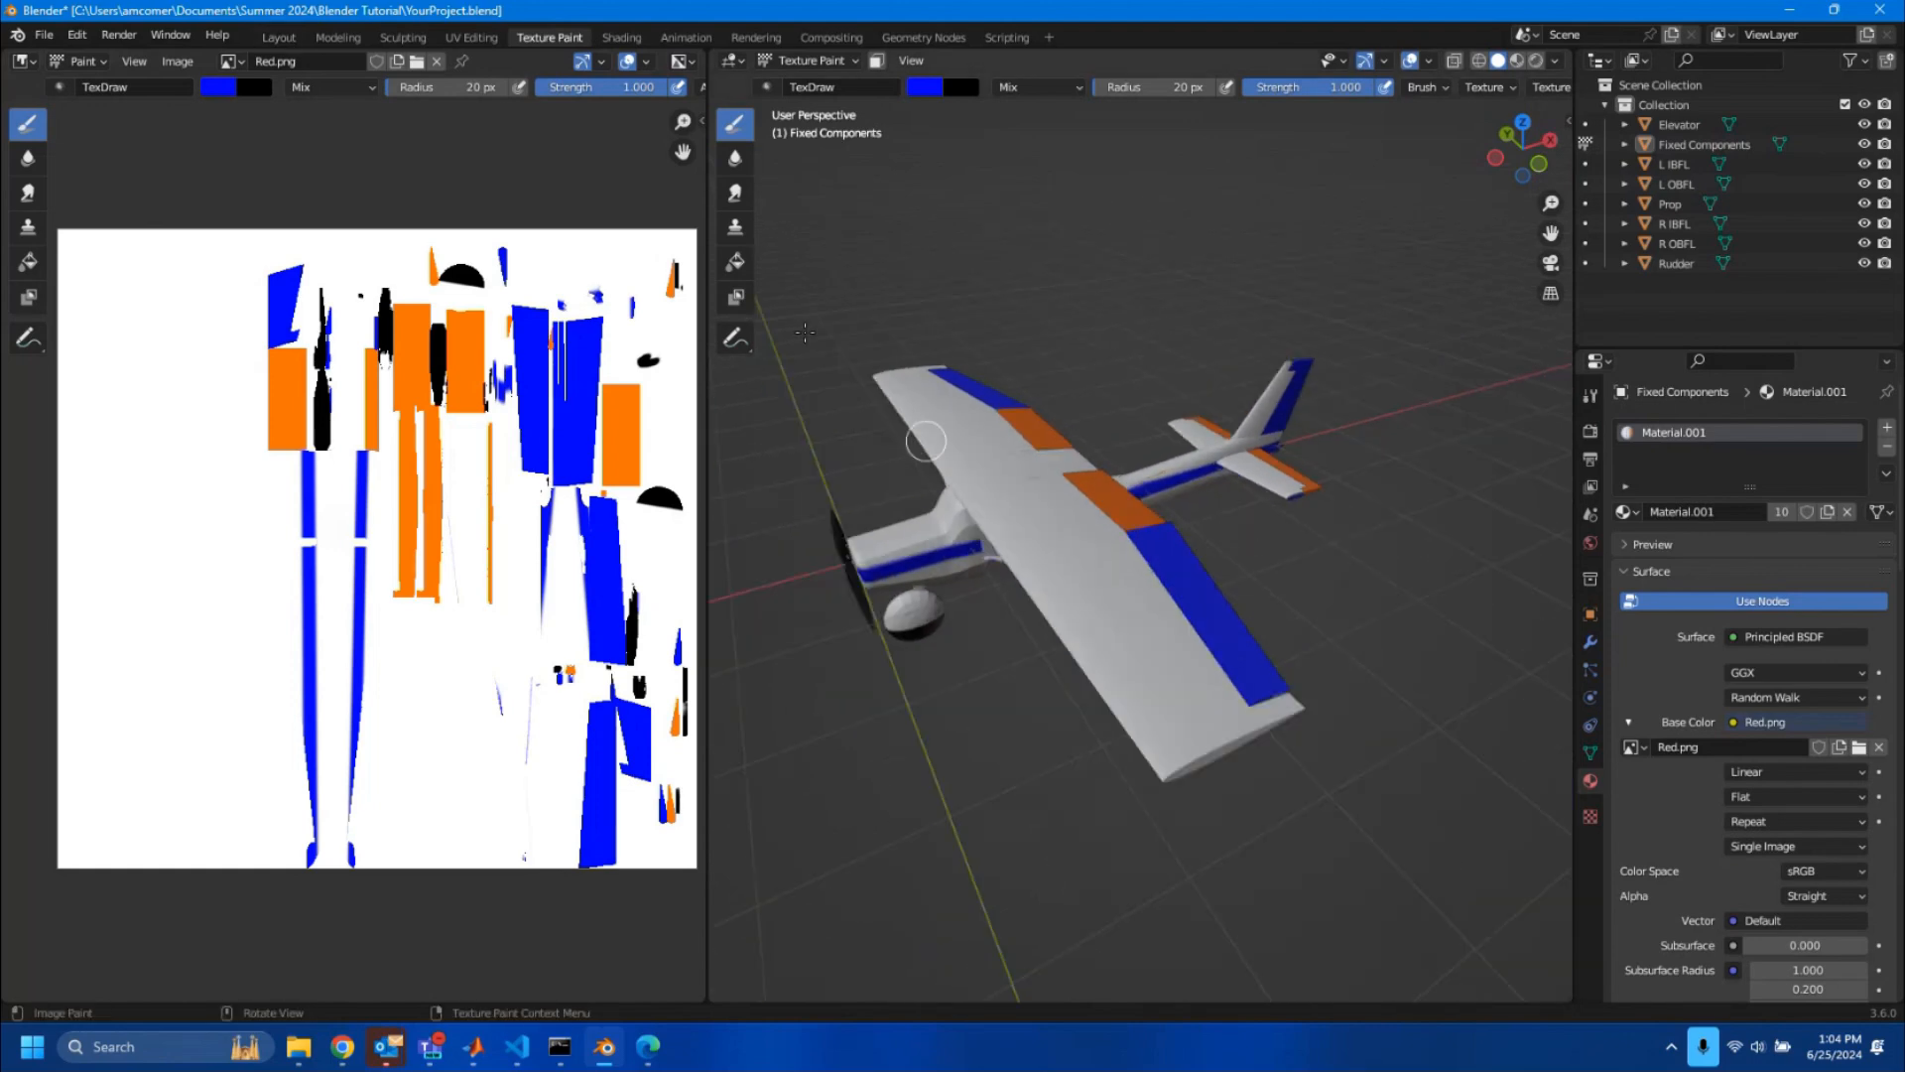
click(279, 37)
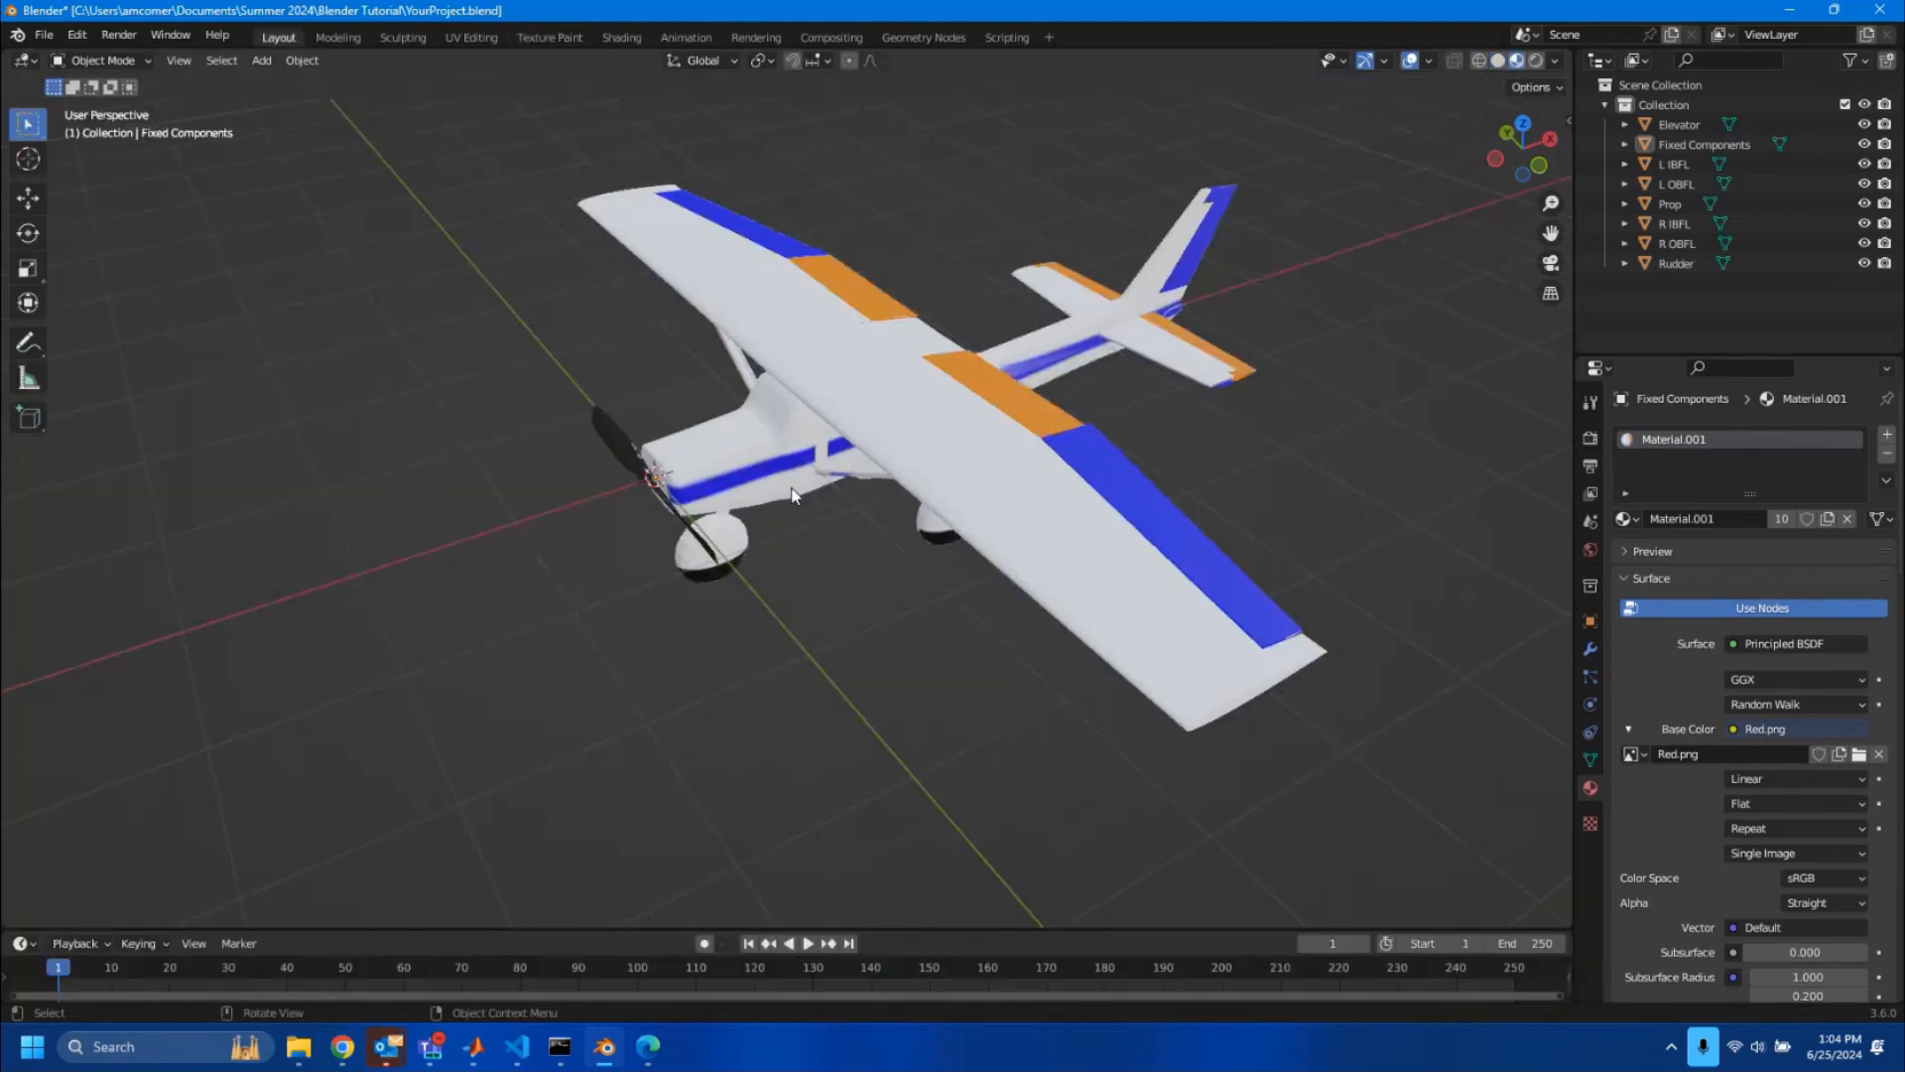
scroll(907, 536, down, 4)
middle_drag(974, 520, 911, 498)
scroll(774, 573, up, 5)
scroll(789, 610, down, 5)
scroll(911, 498, up, 4)
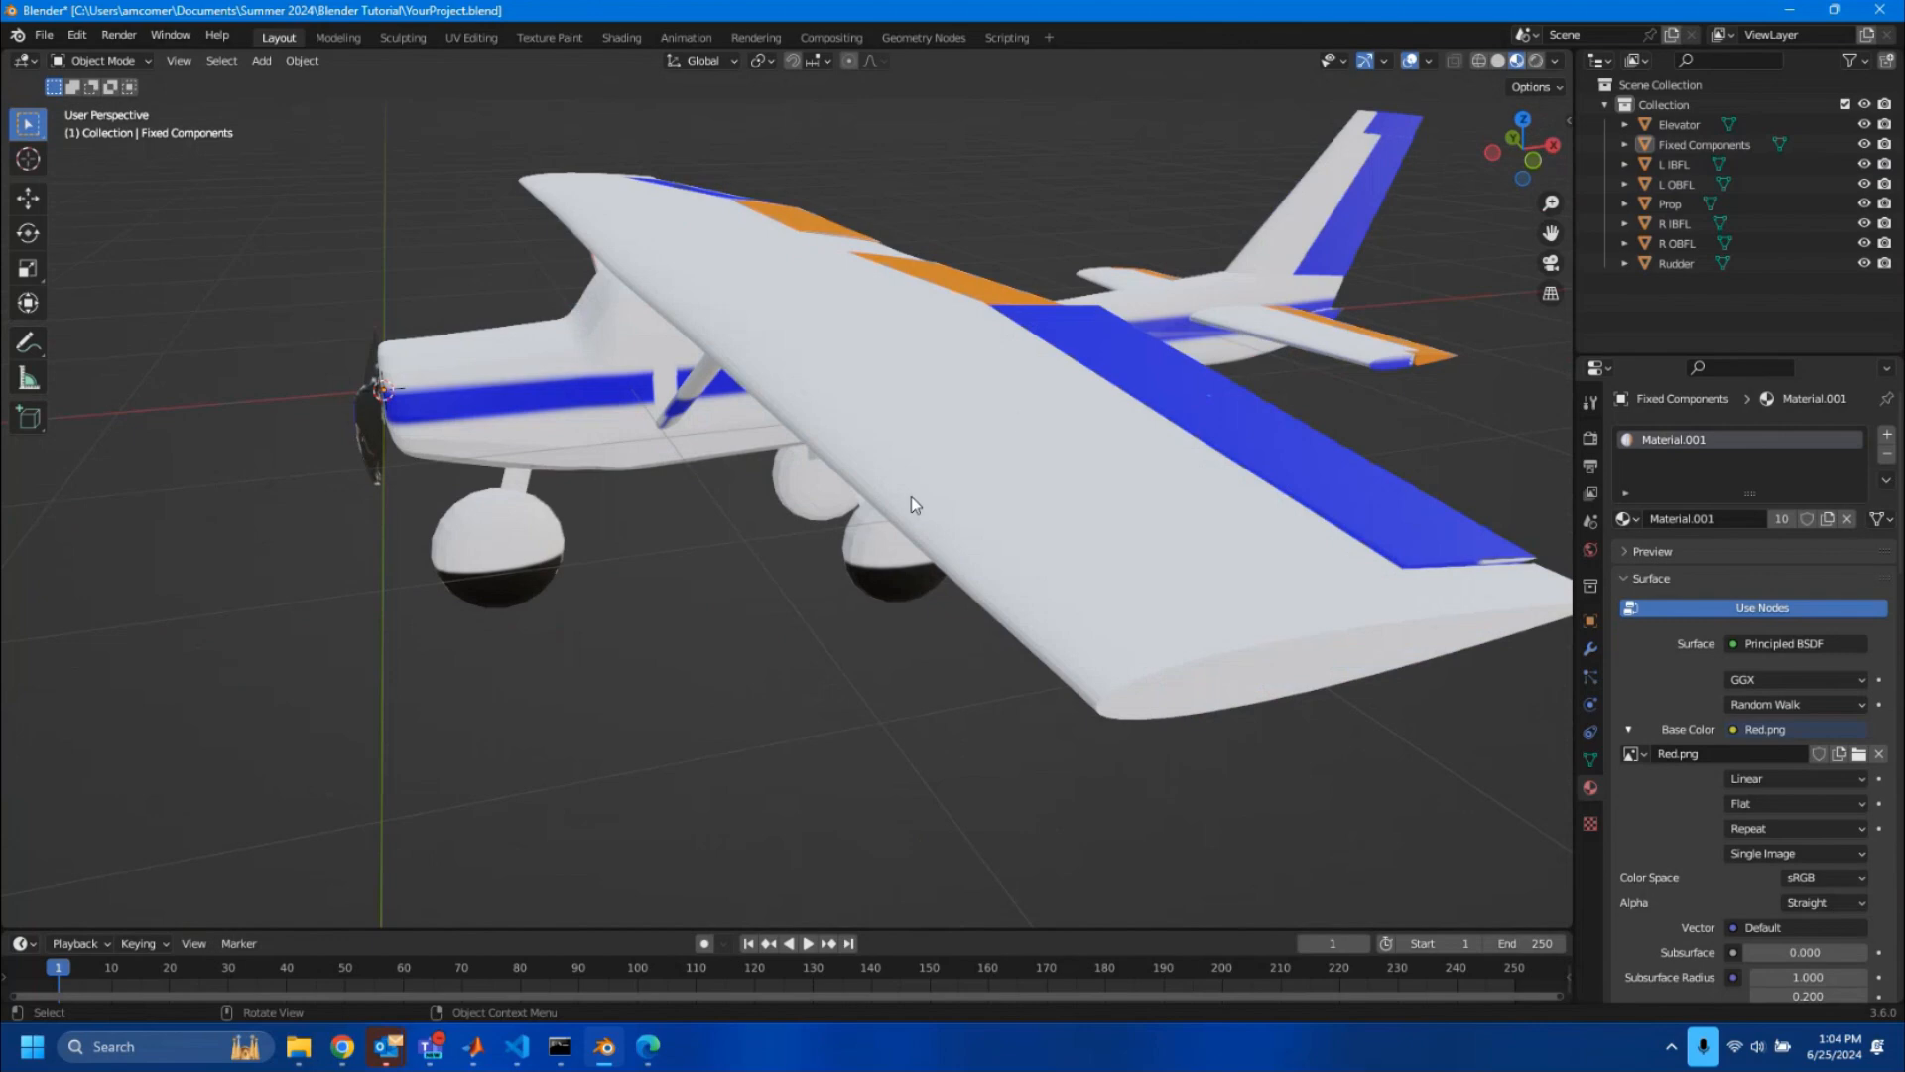
scroll(1054, 354, down, 2)
shift+middle_drag(1054, 353, 943, 464)
scroll(1178, 575, up, 4)
middle_drag(1179, 575, 915, 475)
scroll(915, 474, down, 4)
scroll(914, 474, up, 1)
scroll(890, 502, down, 2)
middle_drag(662, 486, 392, 589)
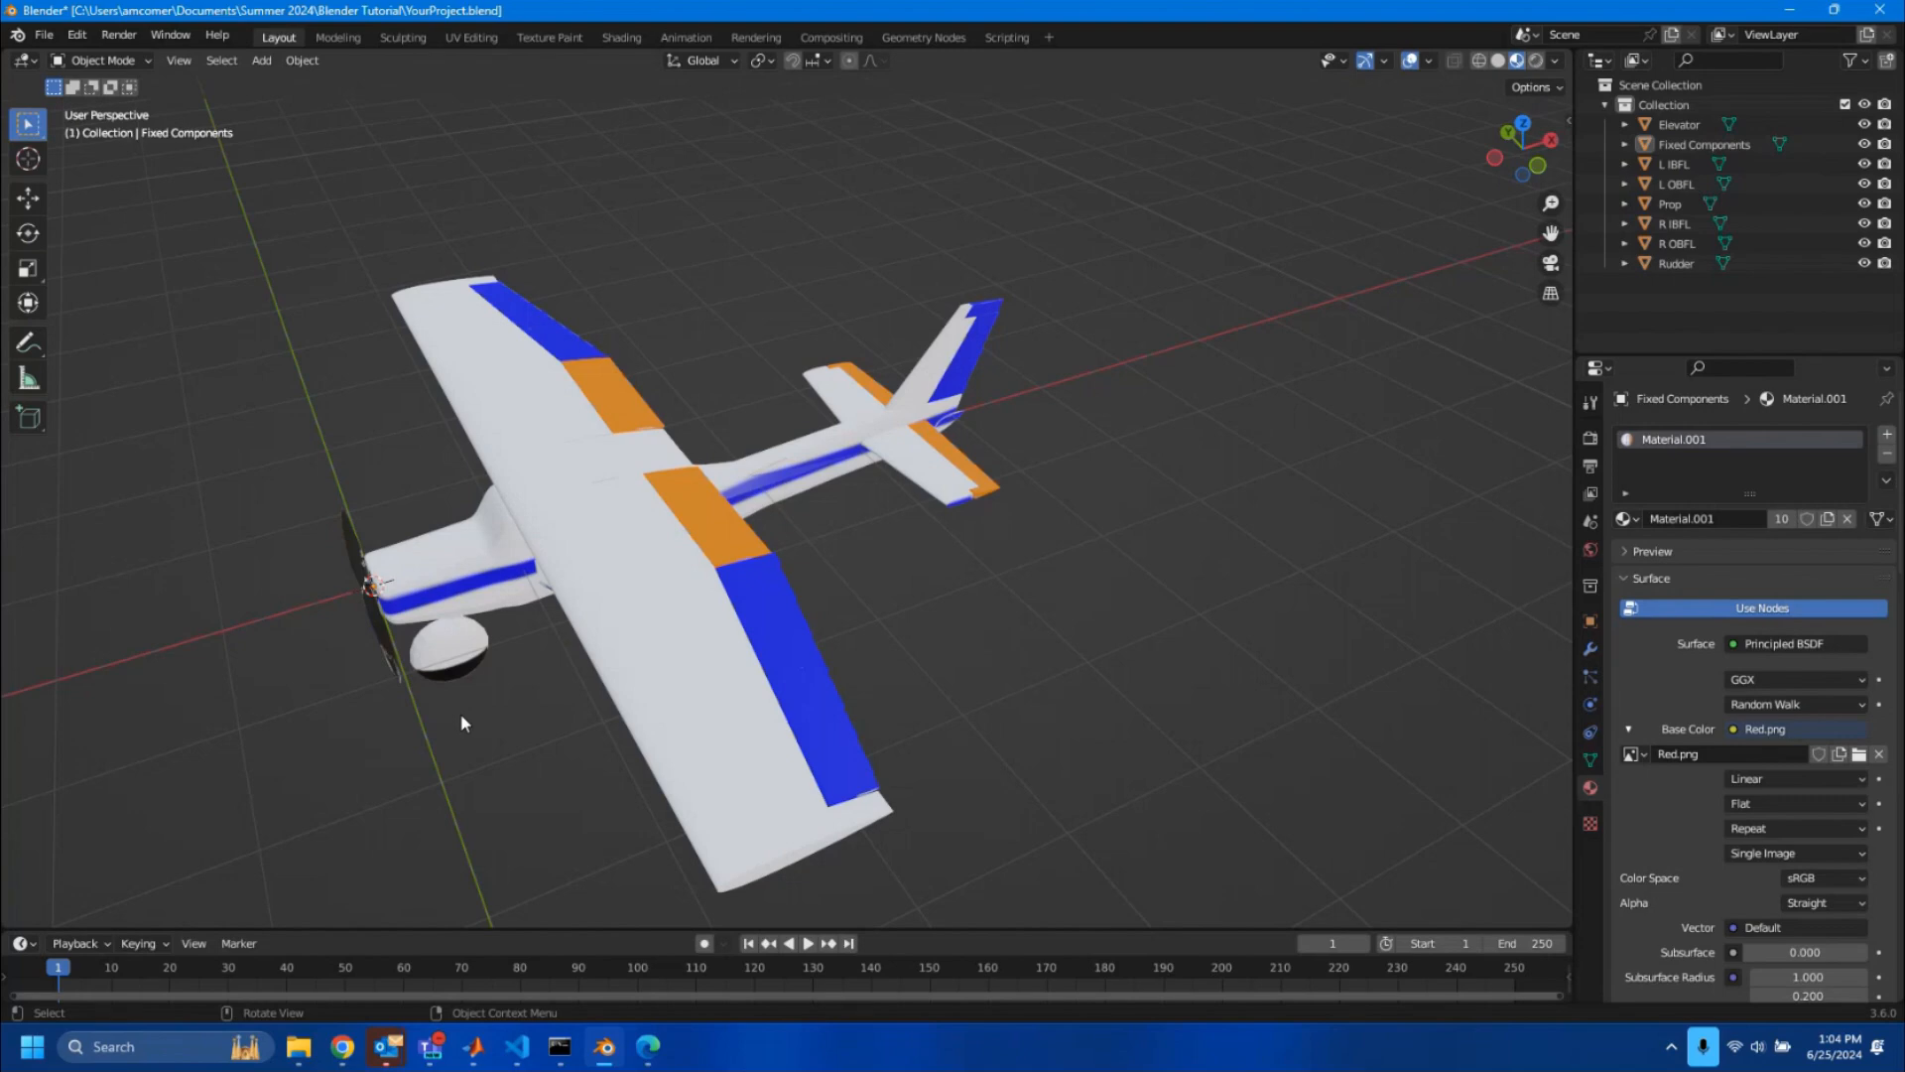
scroll(879, 458, up, 6)
middle_drag(1052, 420, 976, 425)
scroll(1026, 540, down, 4)
middle_drag(1026, 539, 893, 504)
scroll(855, 484, up, 4)
scroll(858, 485, down, 3)
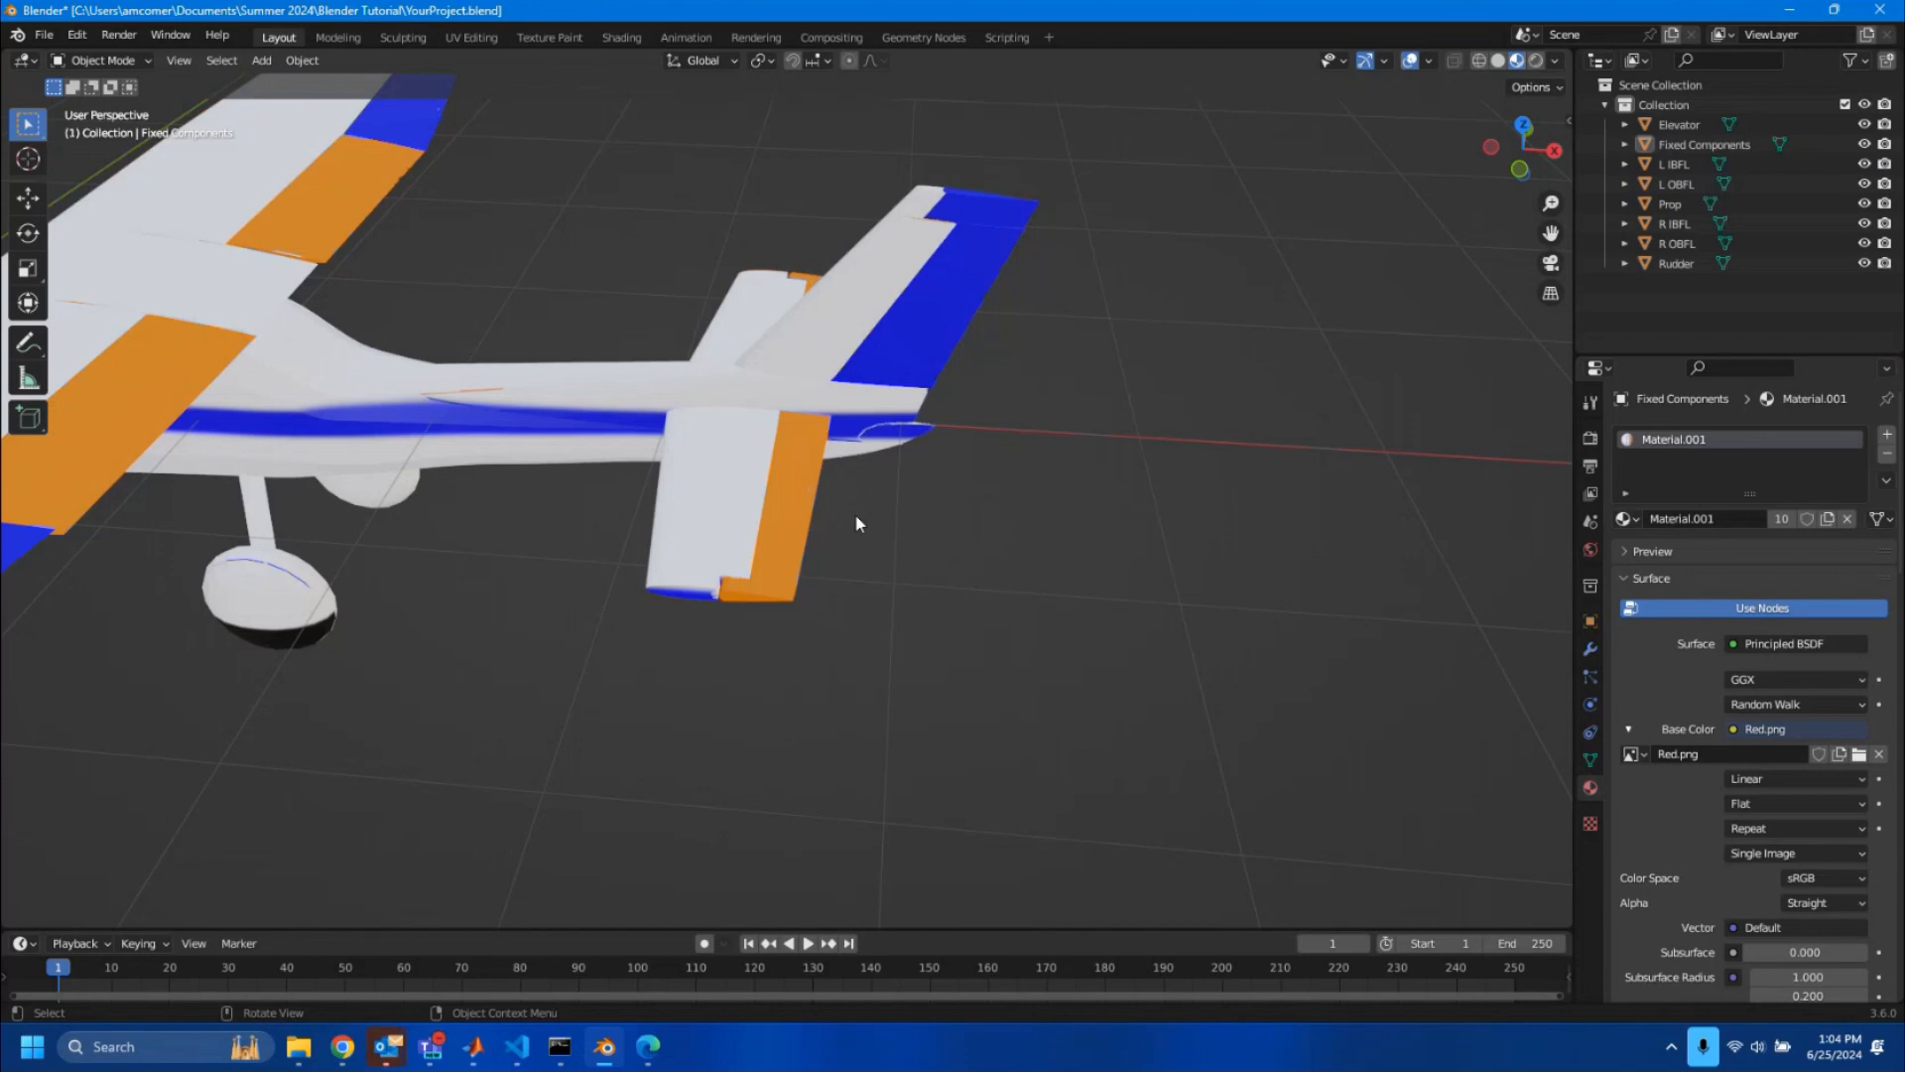
- Add an armature with a single bone at the scene origin, by the aircraft's nose
key(shift+a)
mouse_move(857, 520)
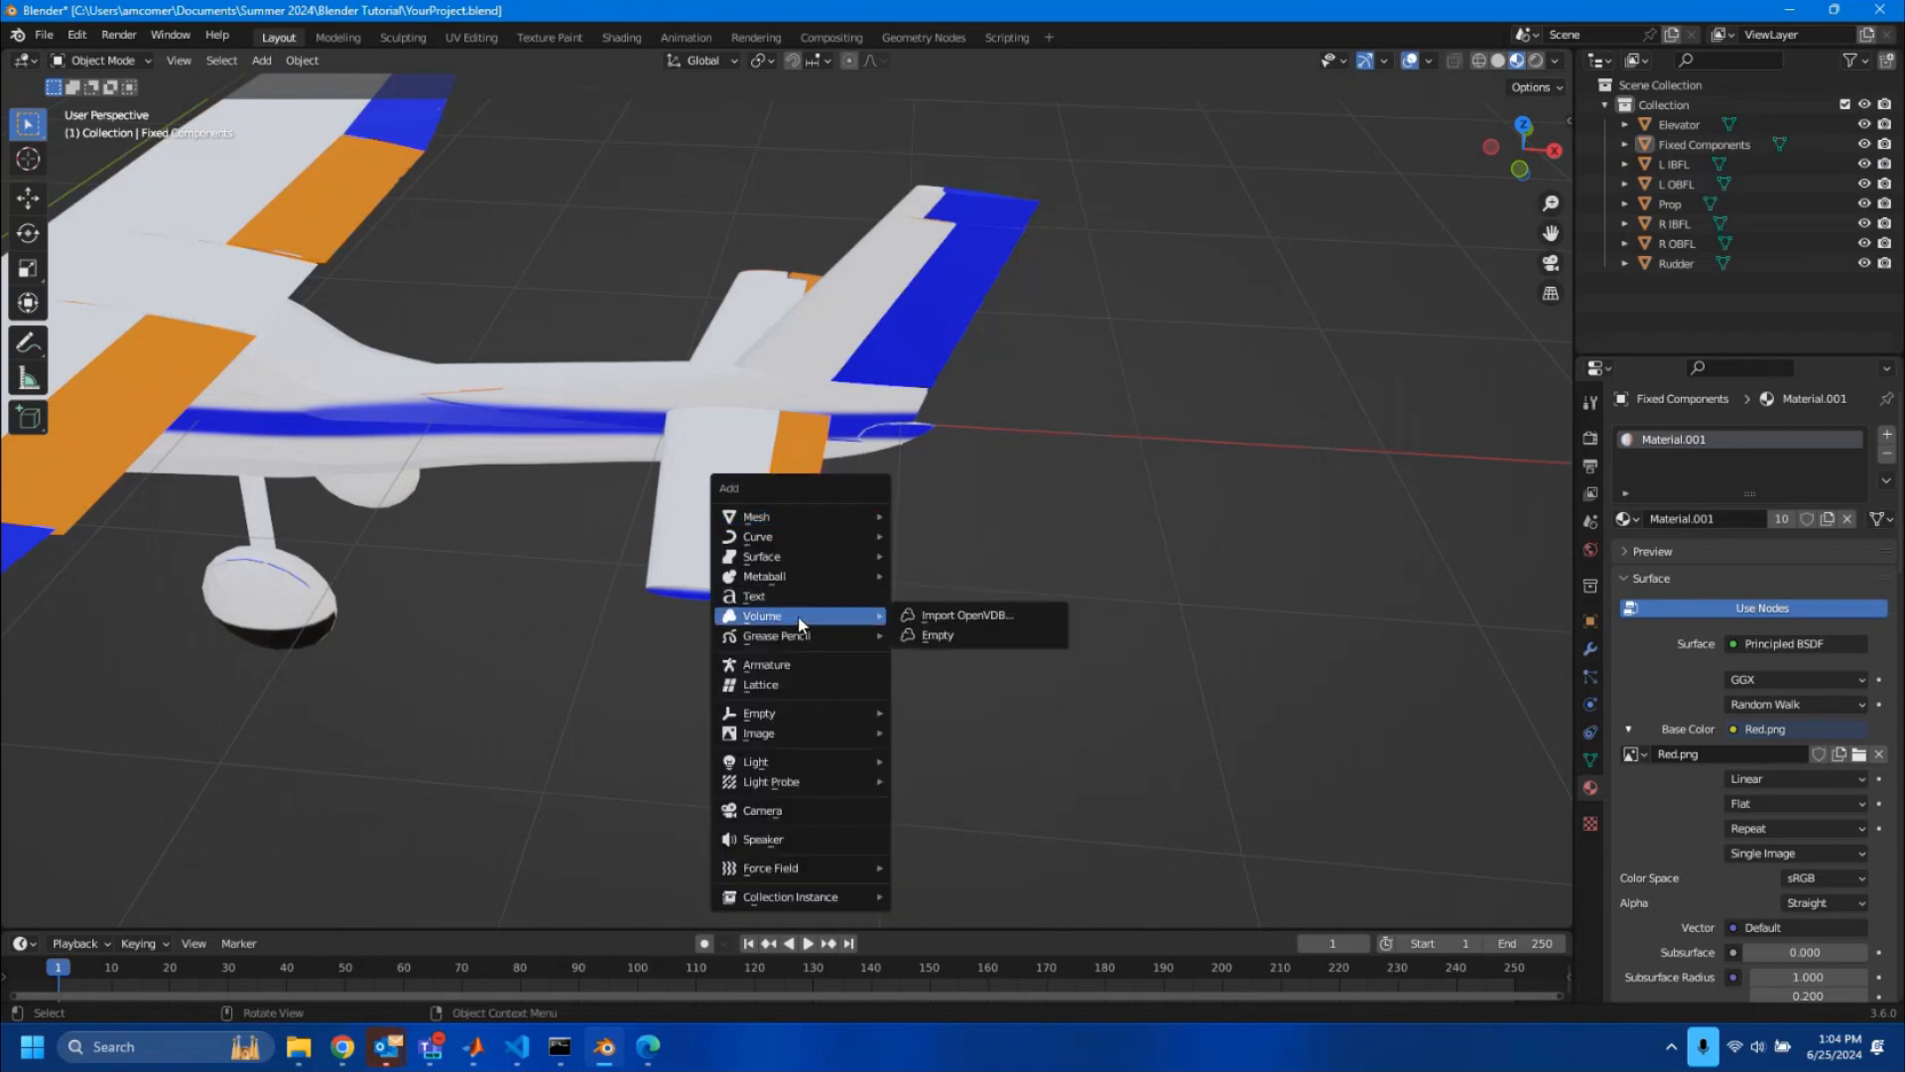
click(789, 668)
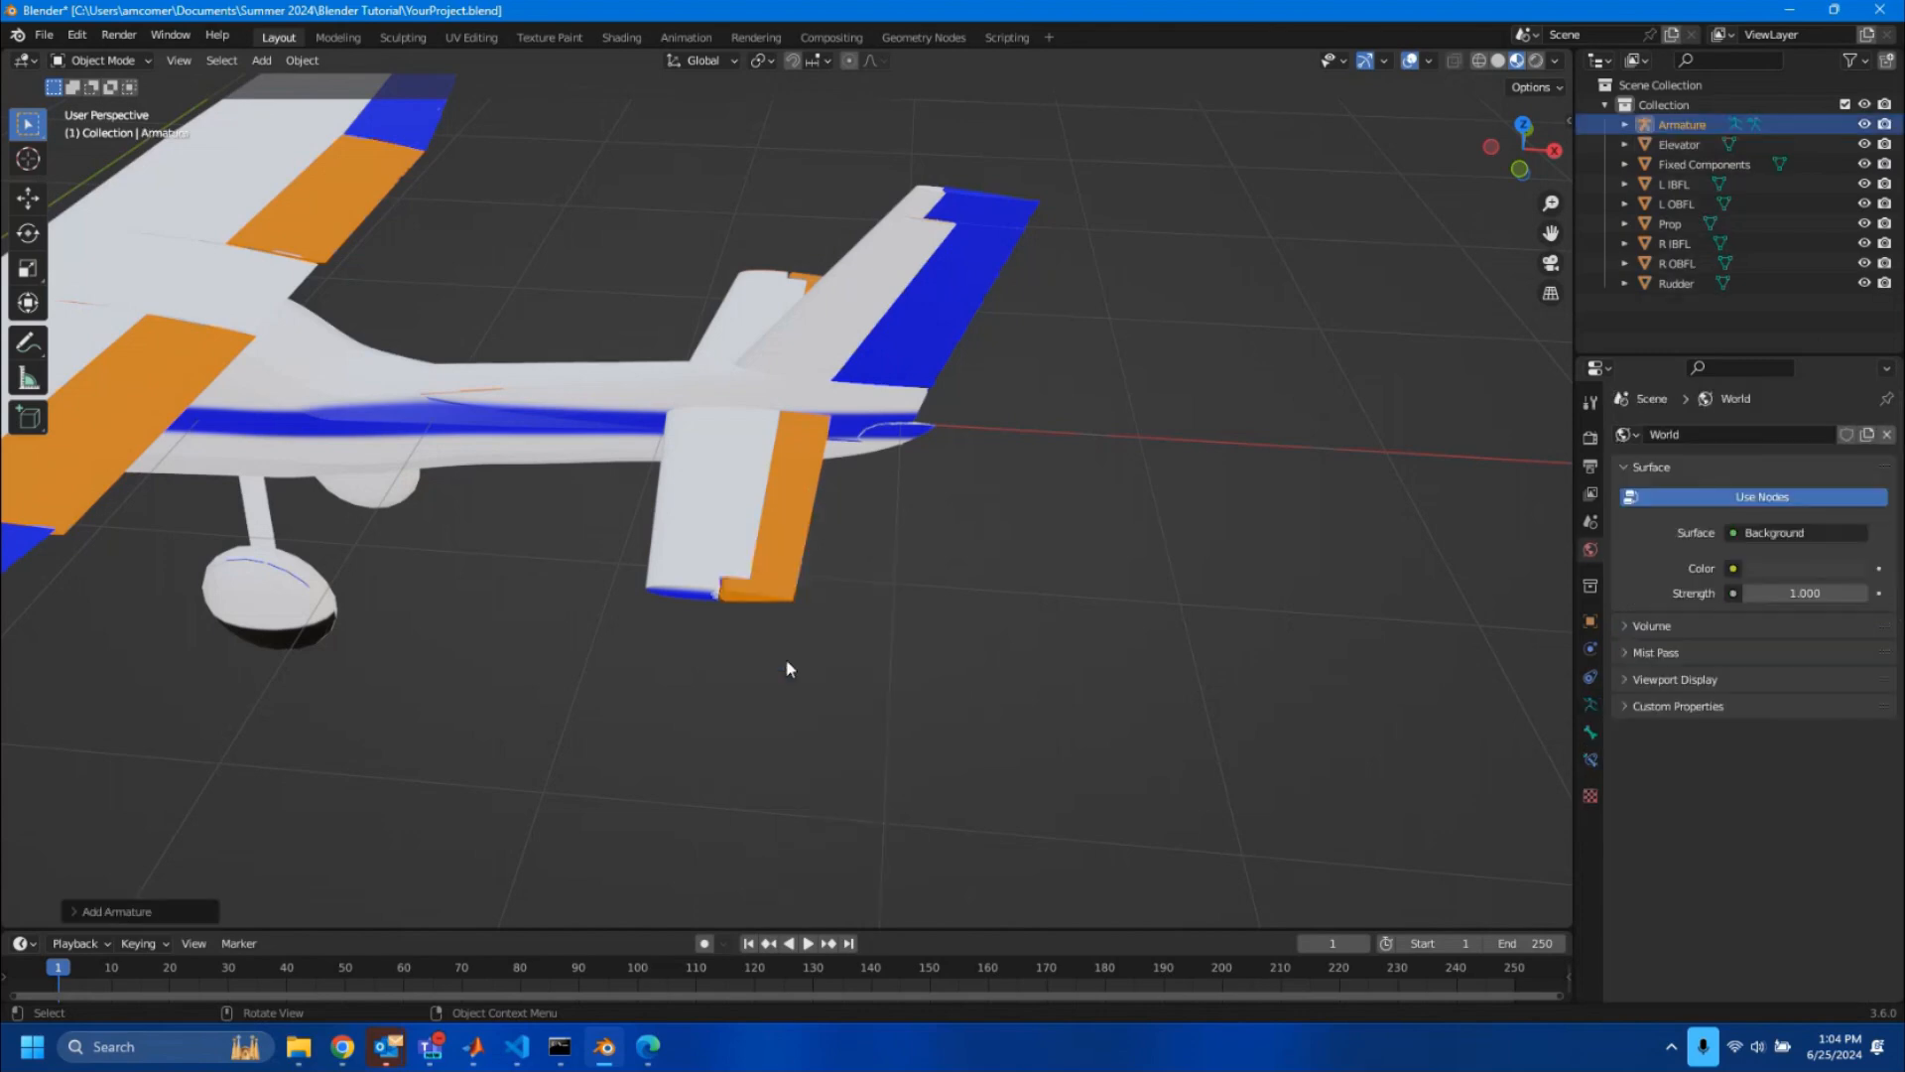
scroll(820, 657, down, 6)
scroll(406, 422, up, 4)
shift+middle_drag(405, 421, 611, 449)
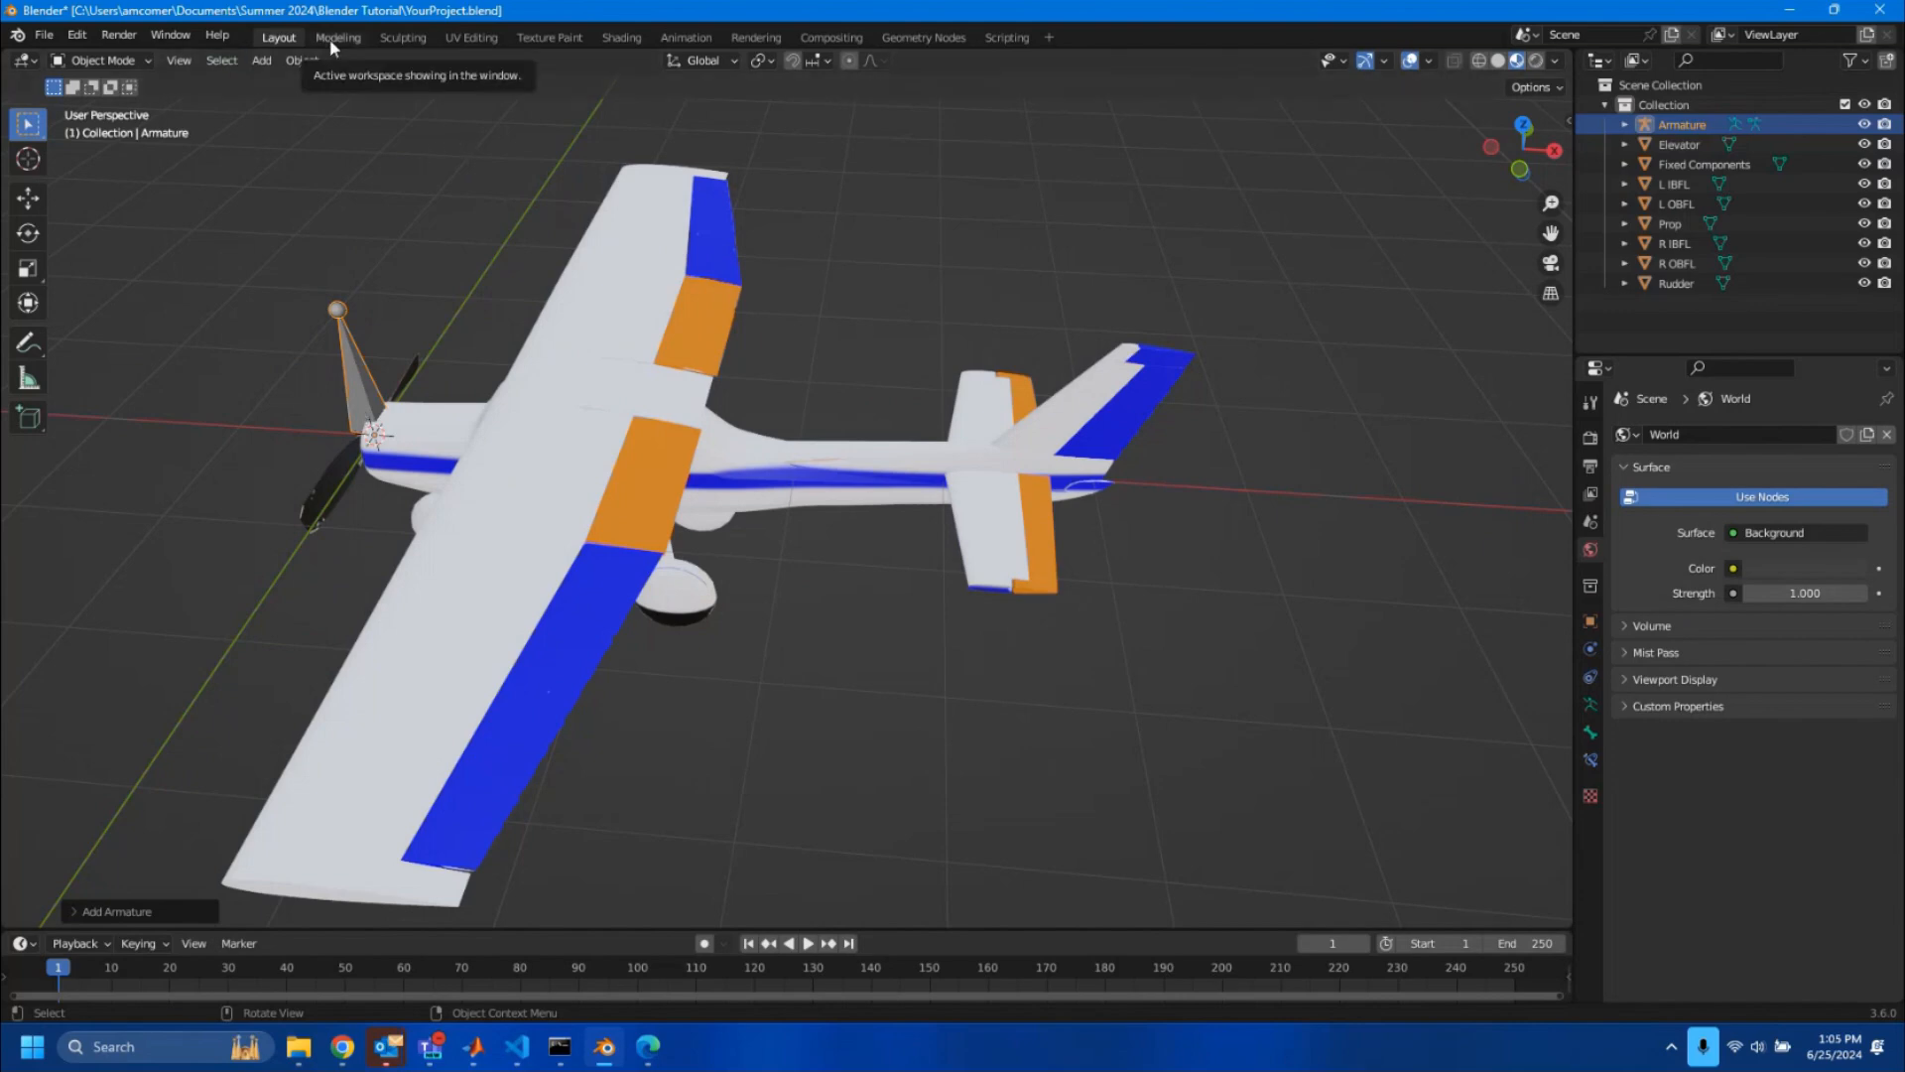
click(691, 37)
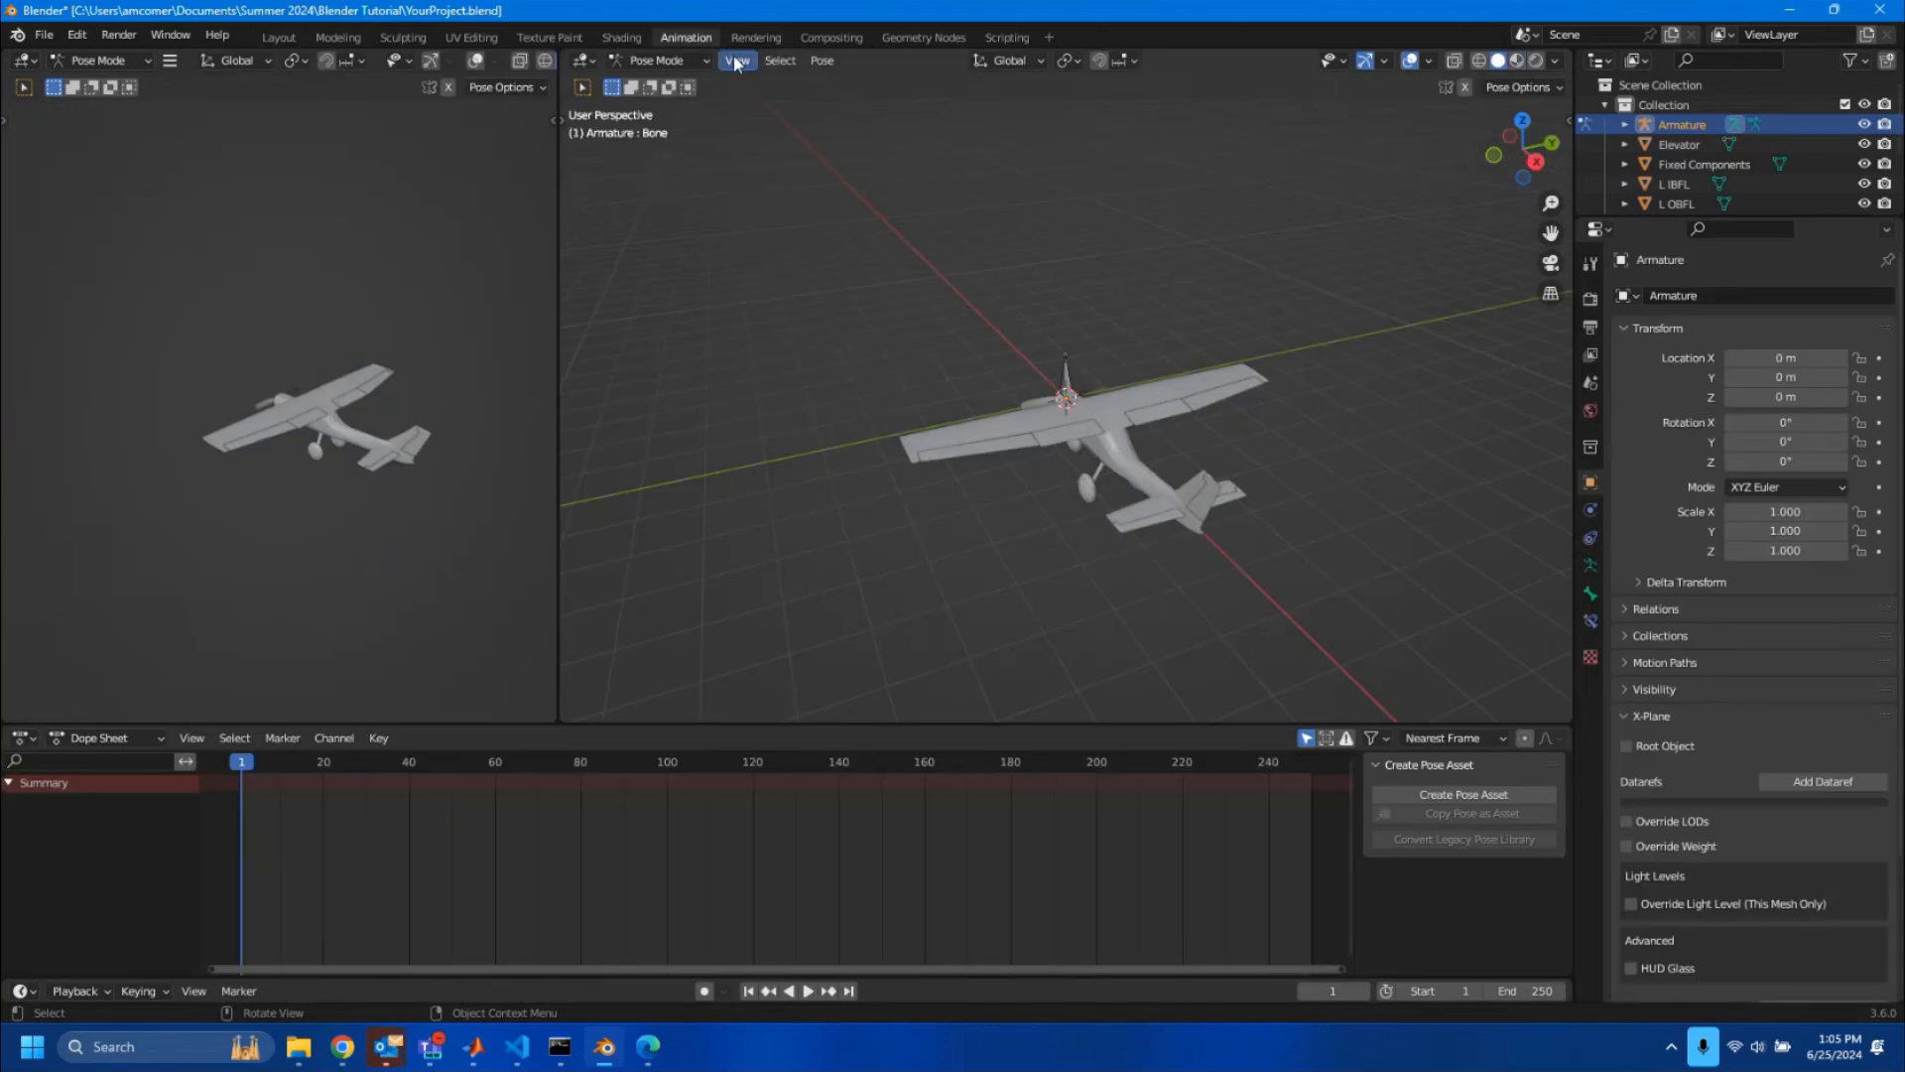
click(736, 61)
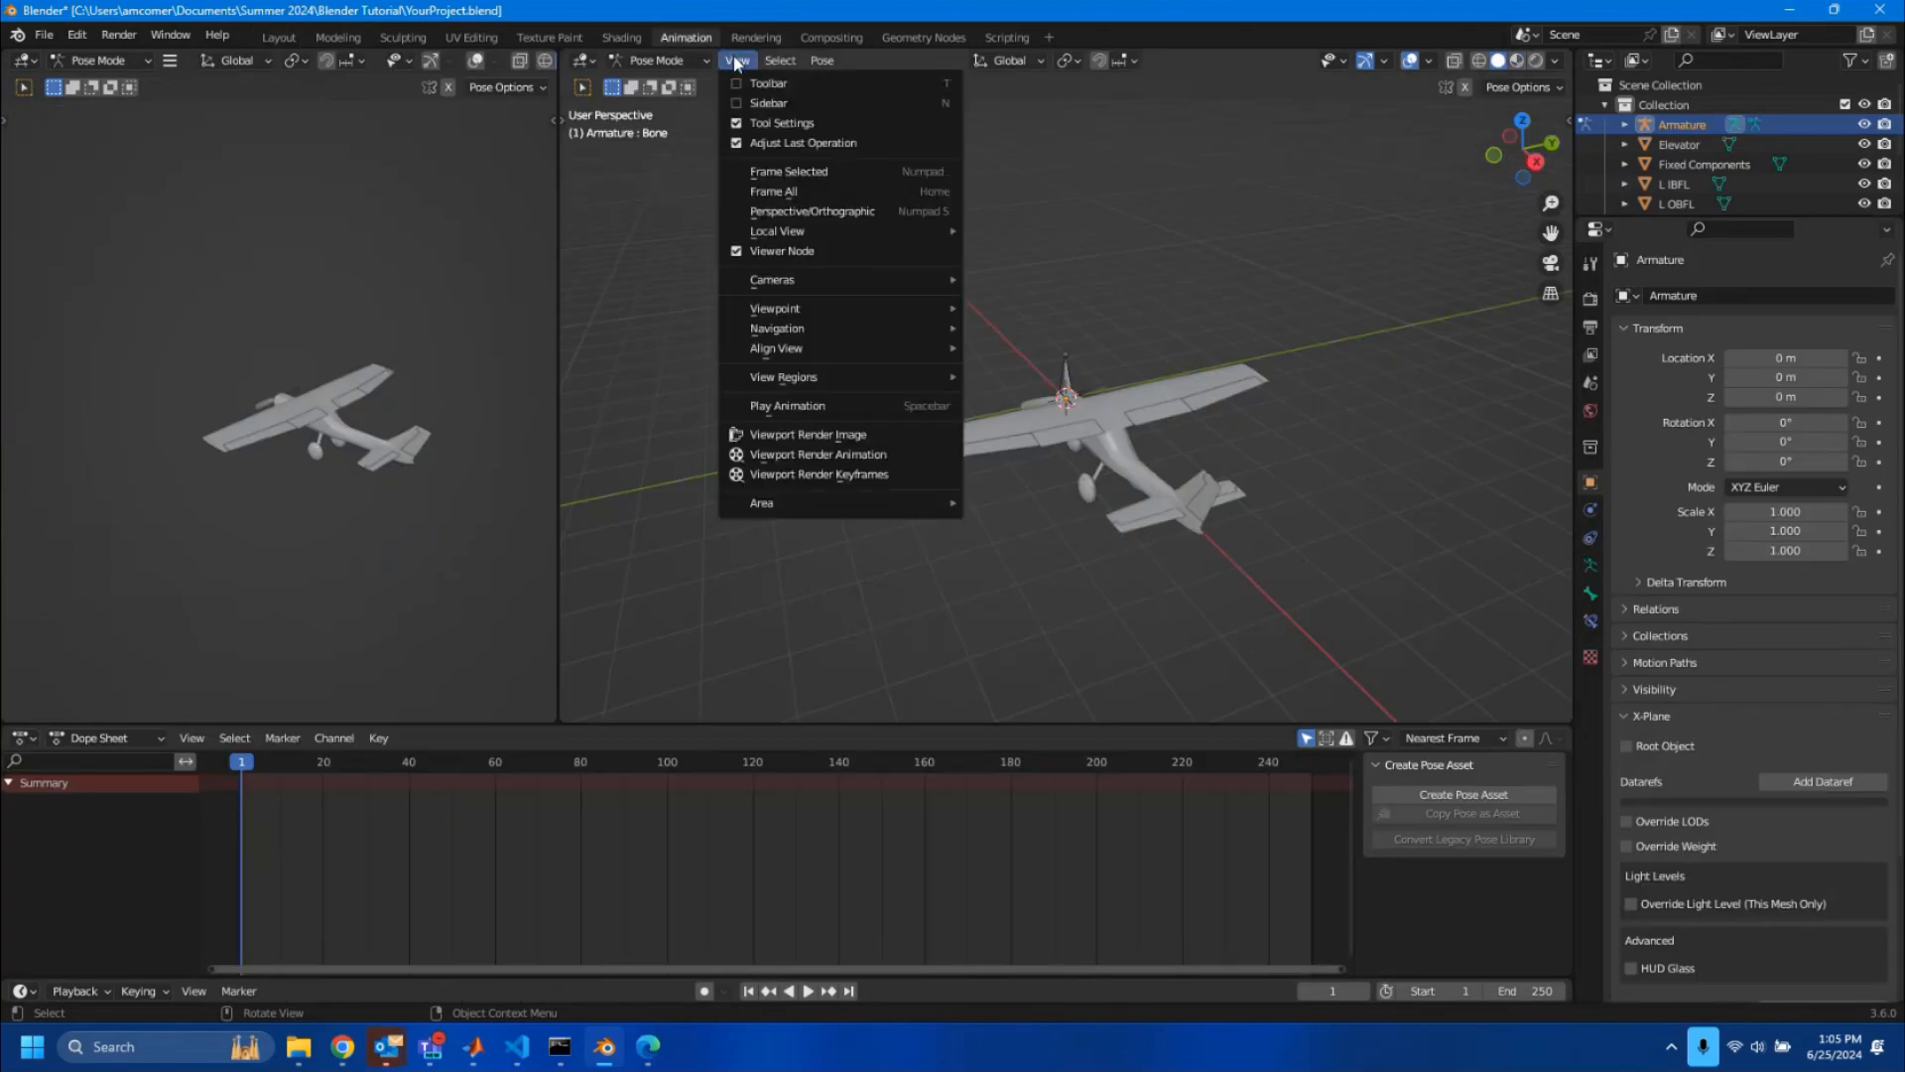
click(735, 64)
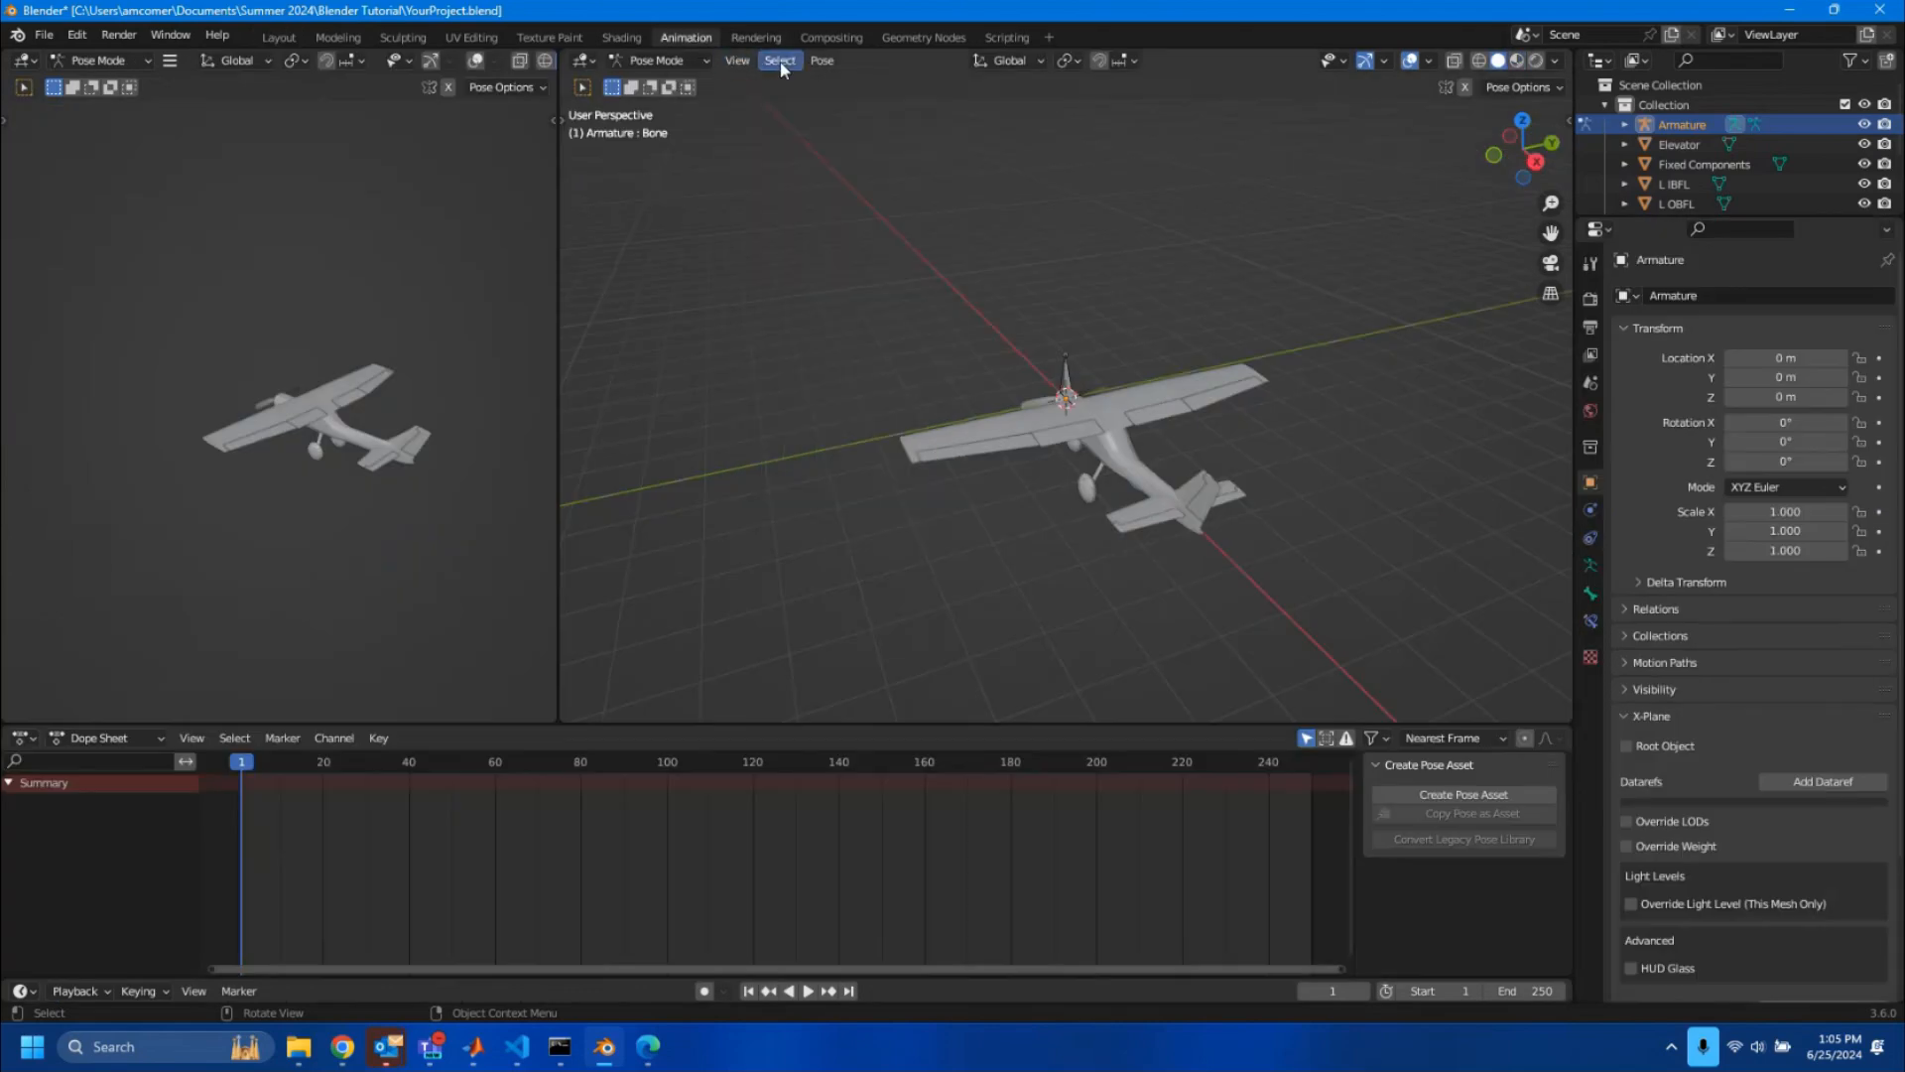
click(361, 39)
middle_drag(738, 601, 935, 593)
scroll(938, 591, up, 4)
shift+middle_drag(1277, 552, 1017, 471)
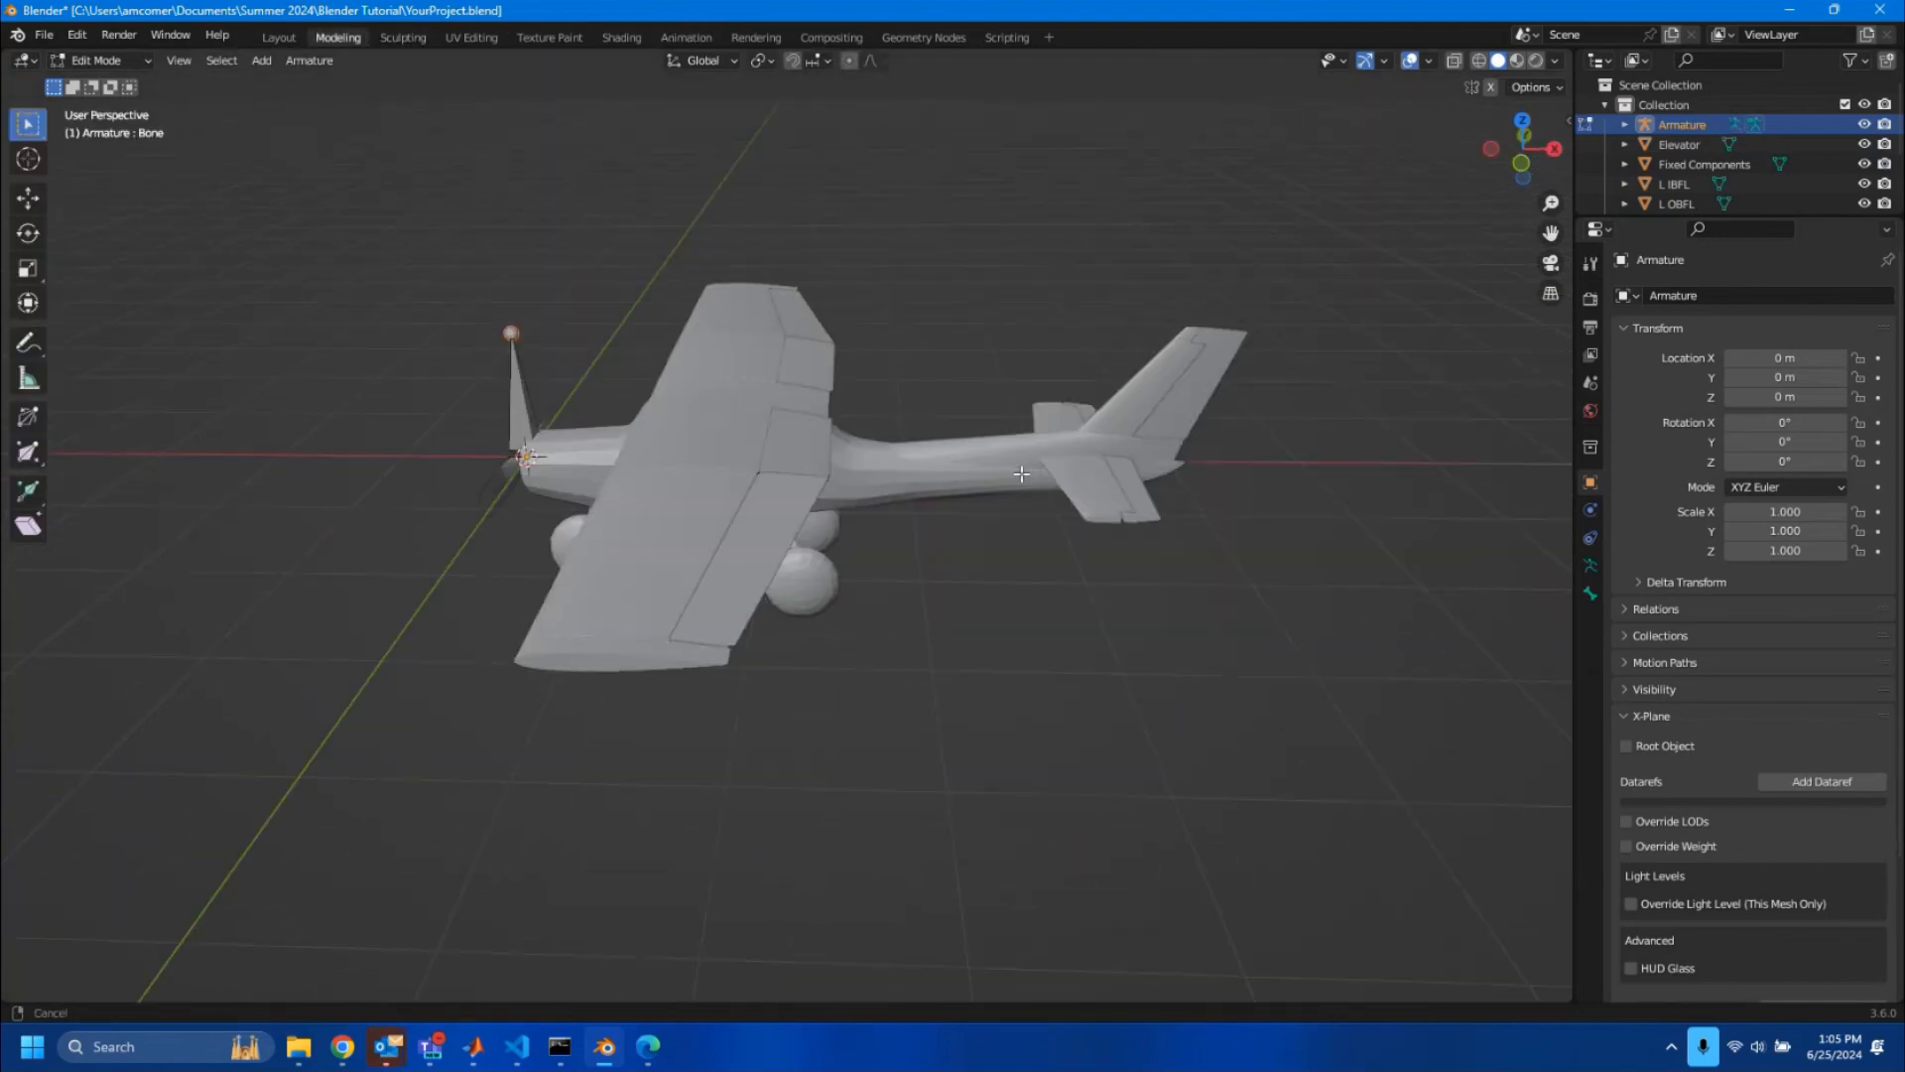
click(320, 62)
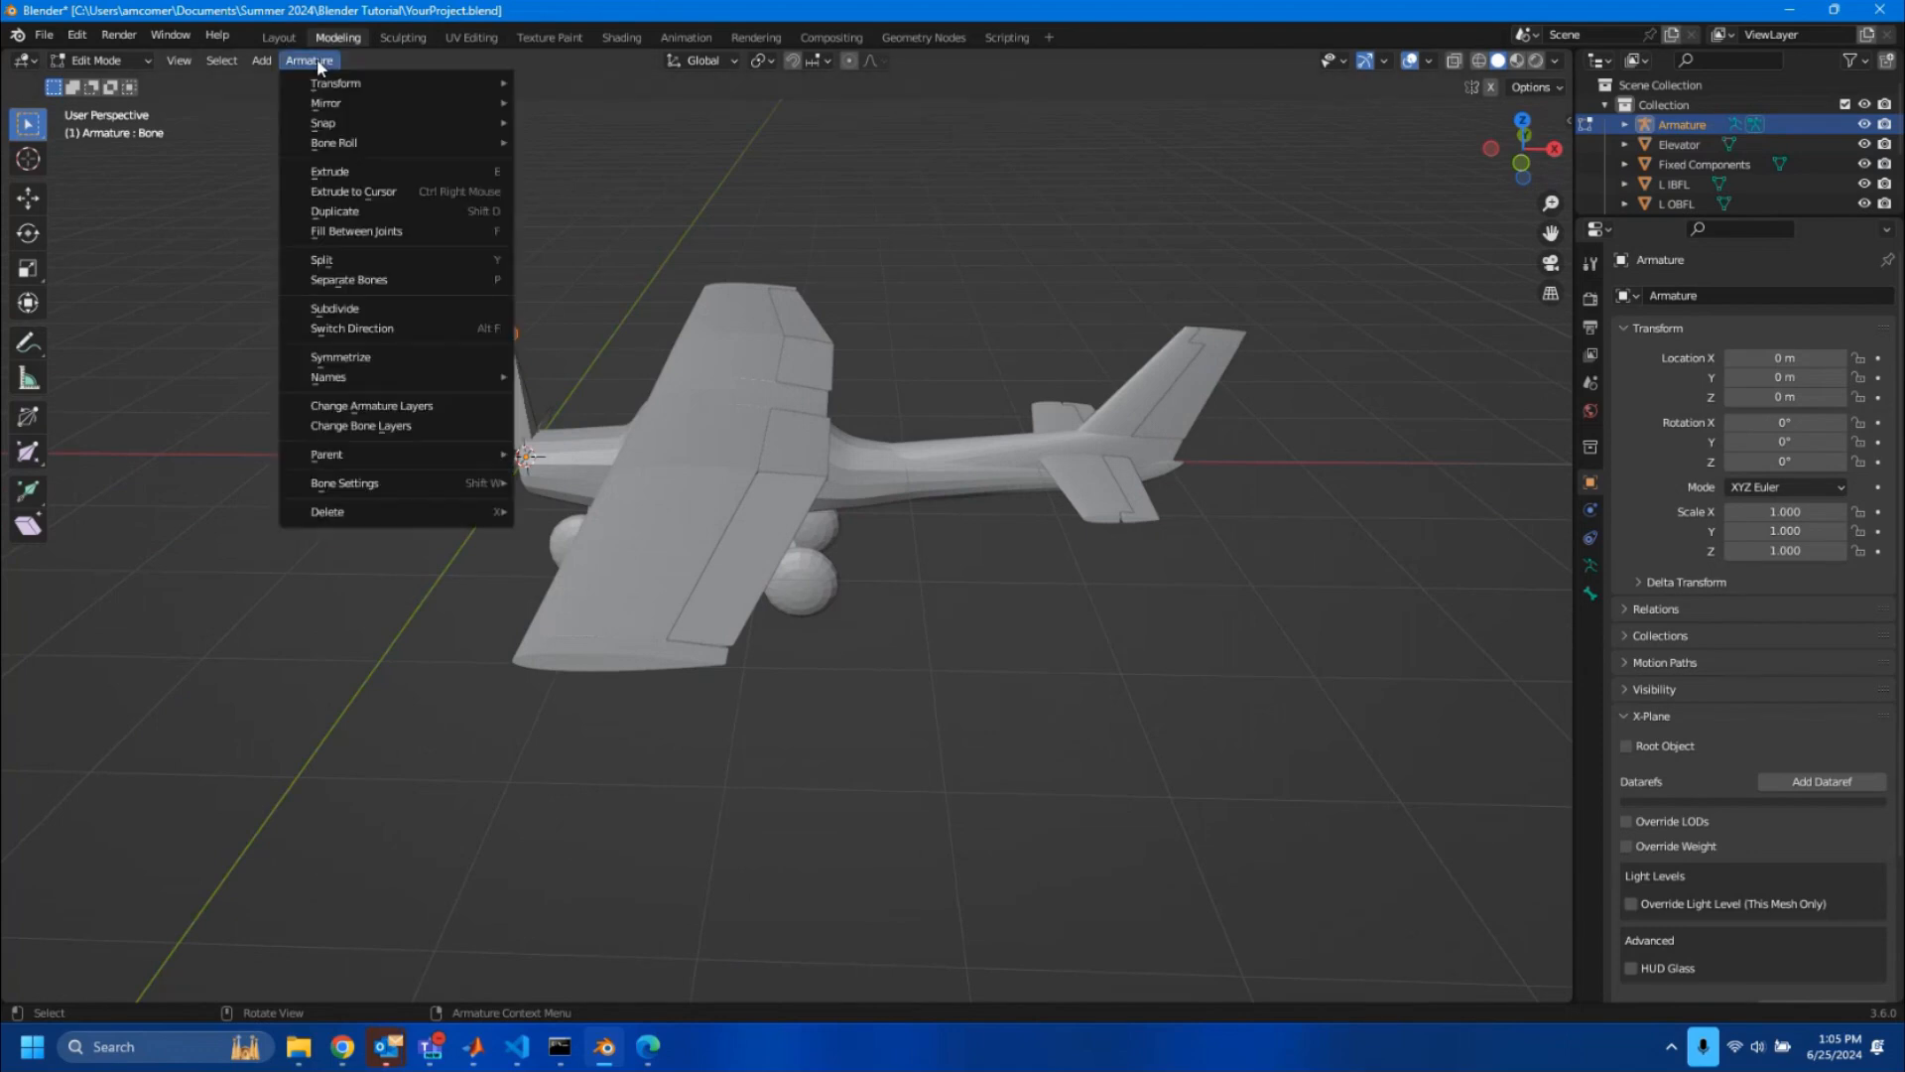
click(418, 540)
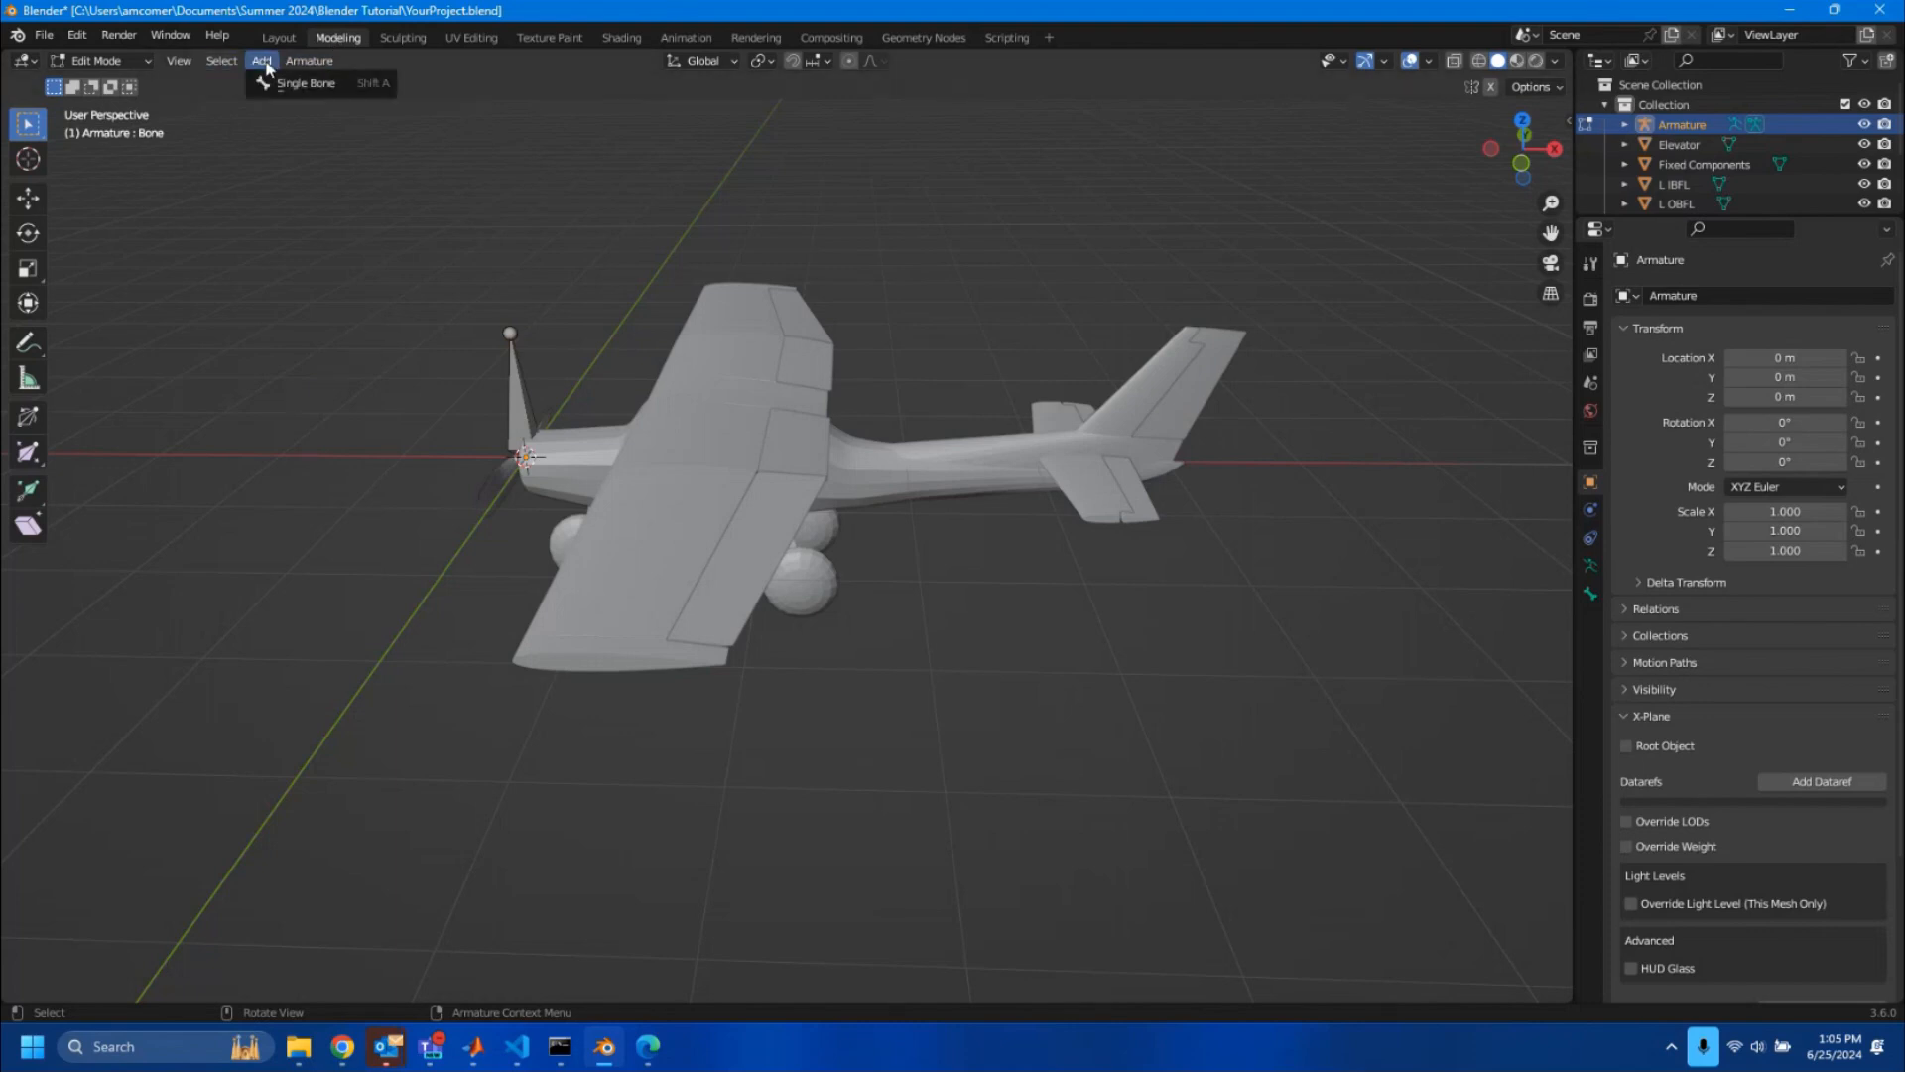
click(222, 60)
mouse_move(176, 70)
mouse_move(331, 65)
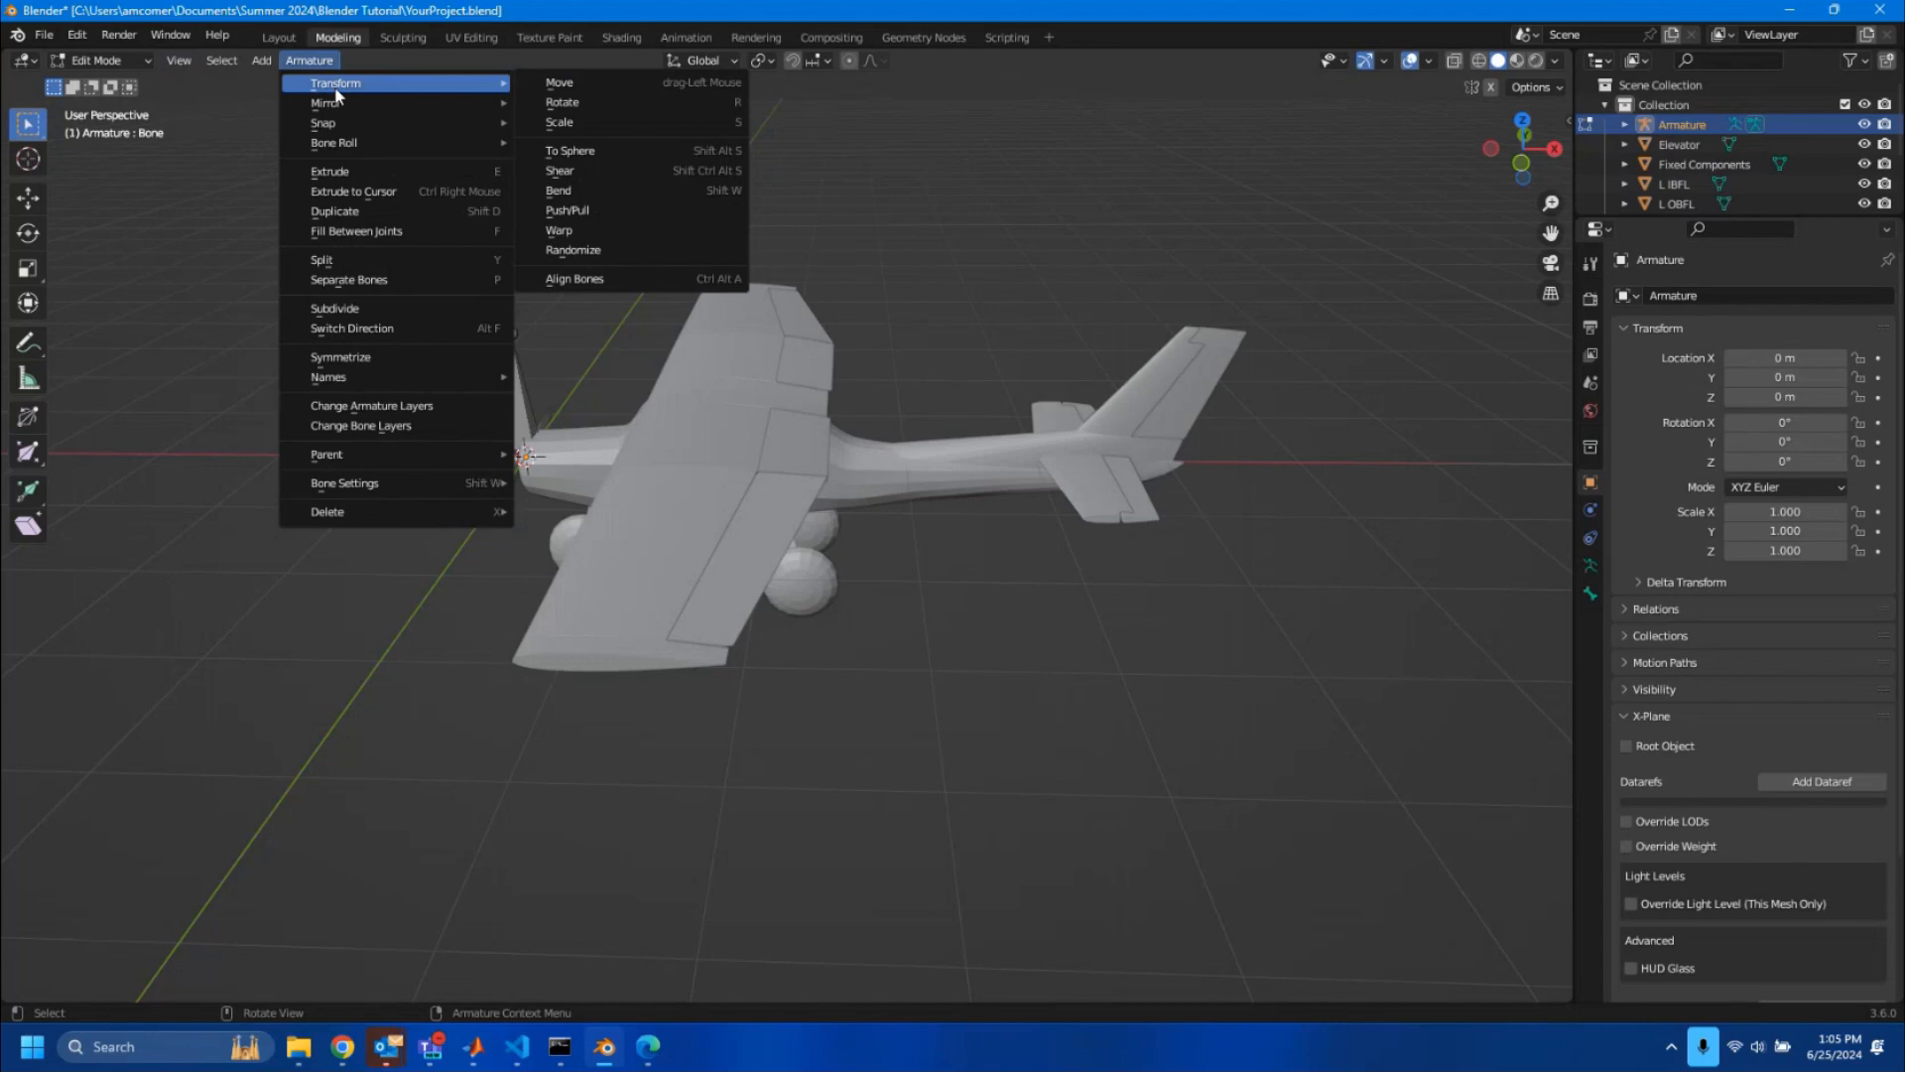
click(281, 37)
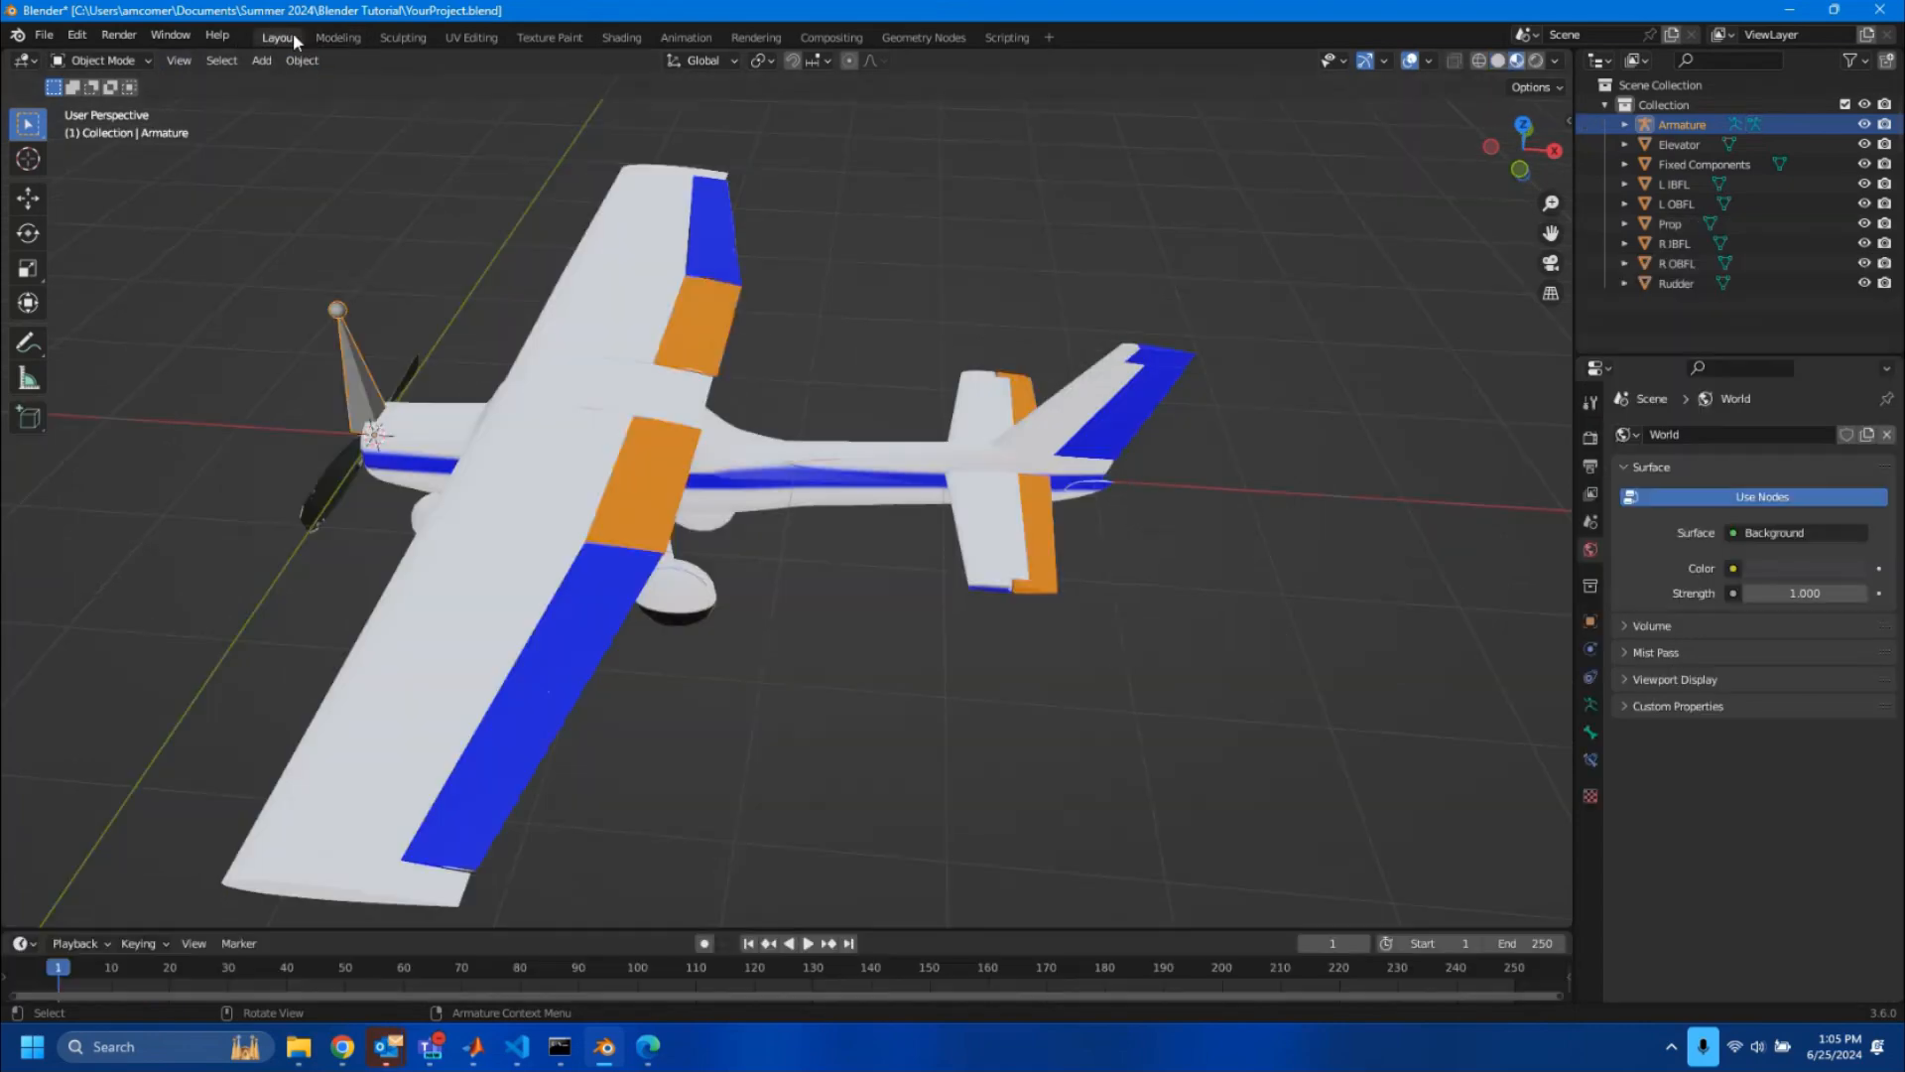
click(868, 574)
key(shift+a)
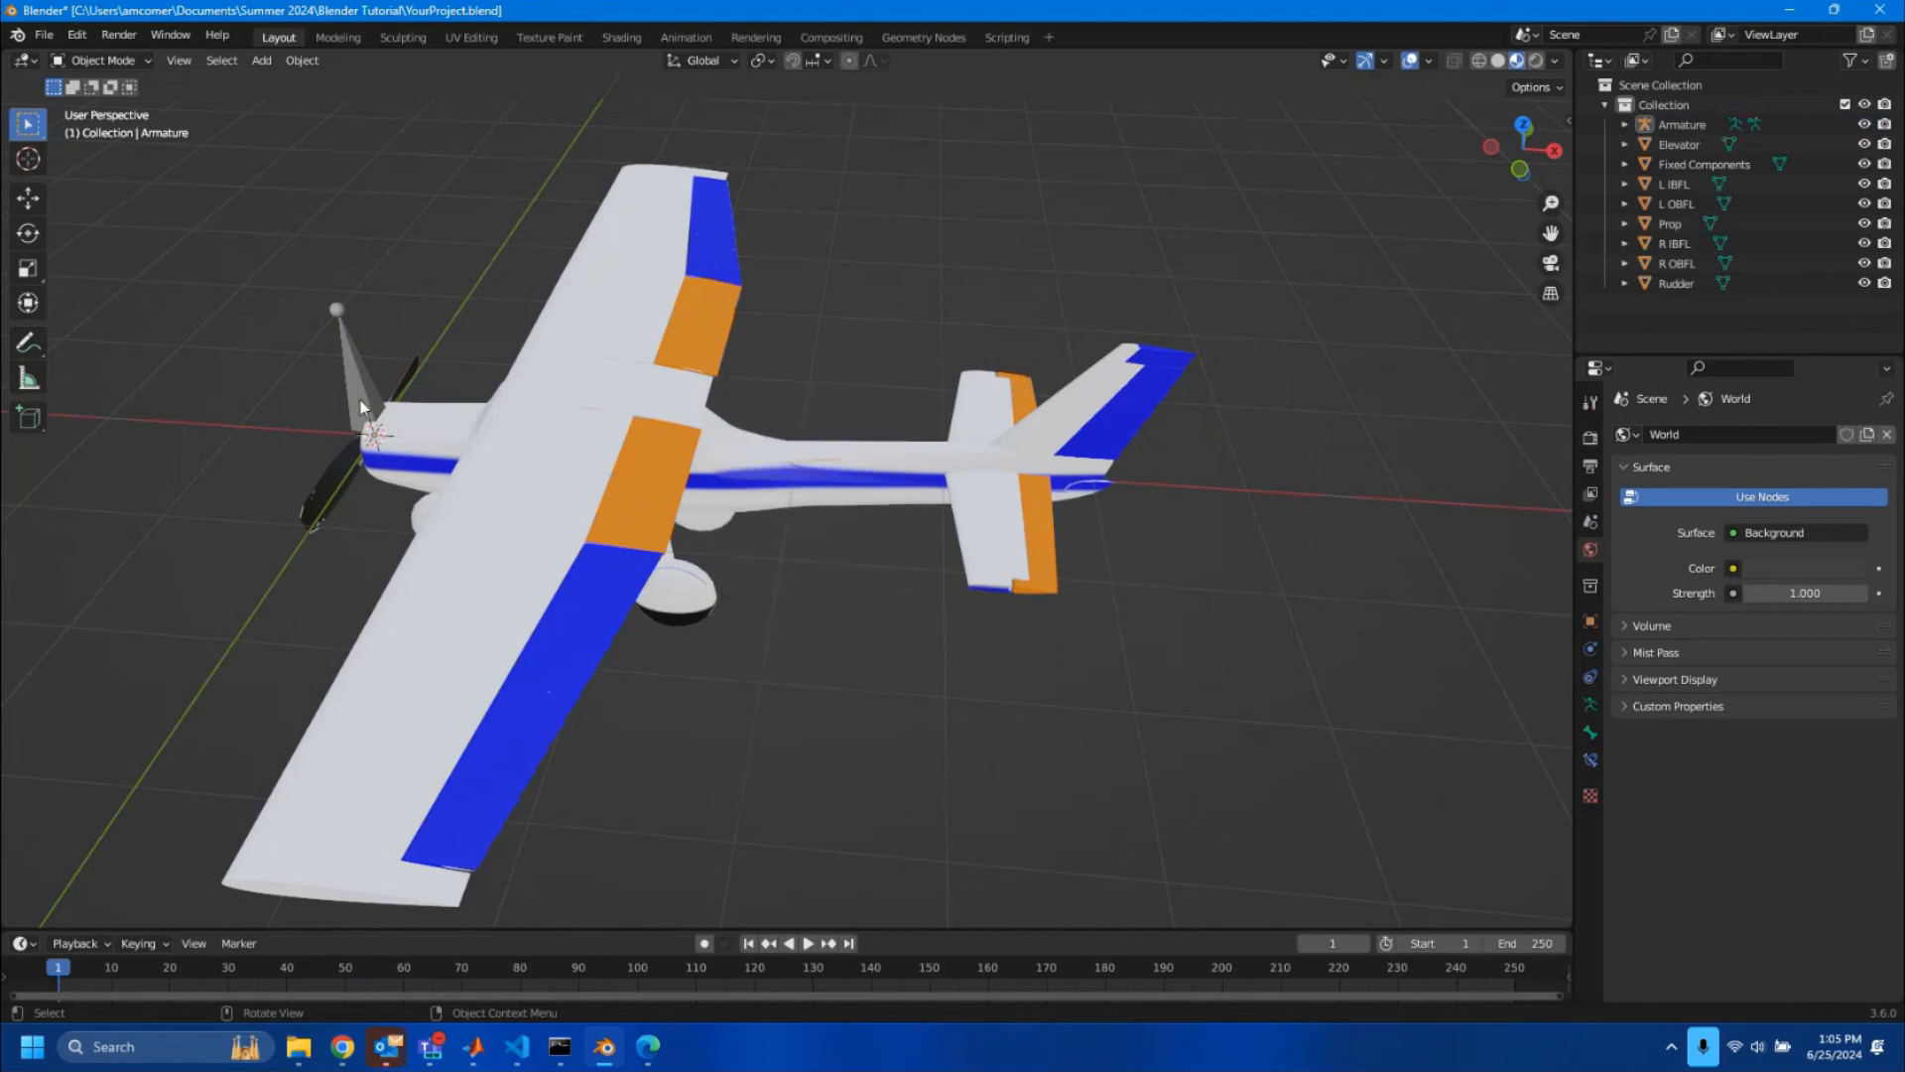
- Hide every aircraft part from Fixed Components through Rudder, leaving only the armature and the Elevator visible
middle_drag(360, 401, 371, 371)
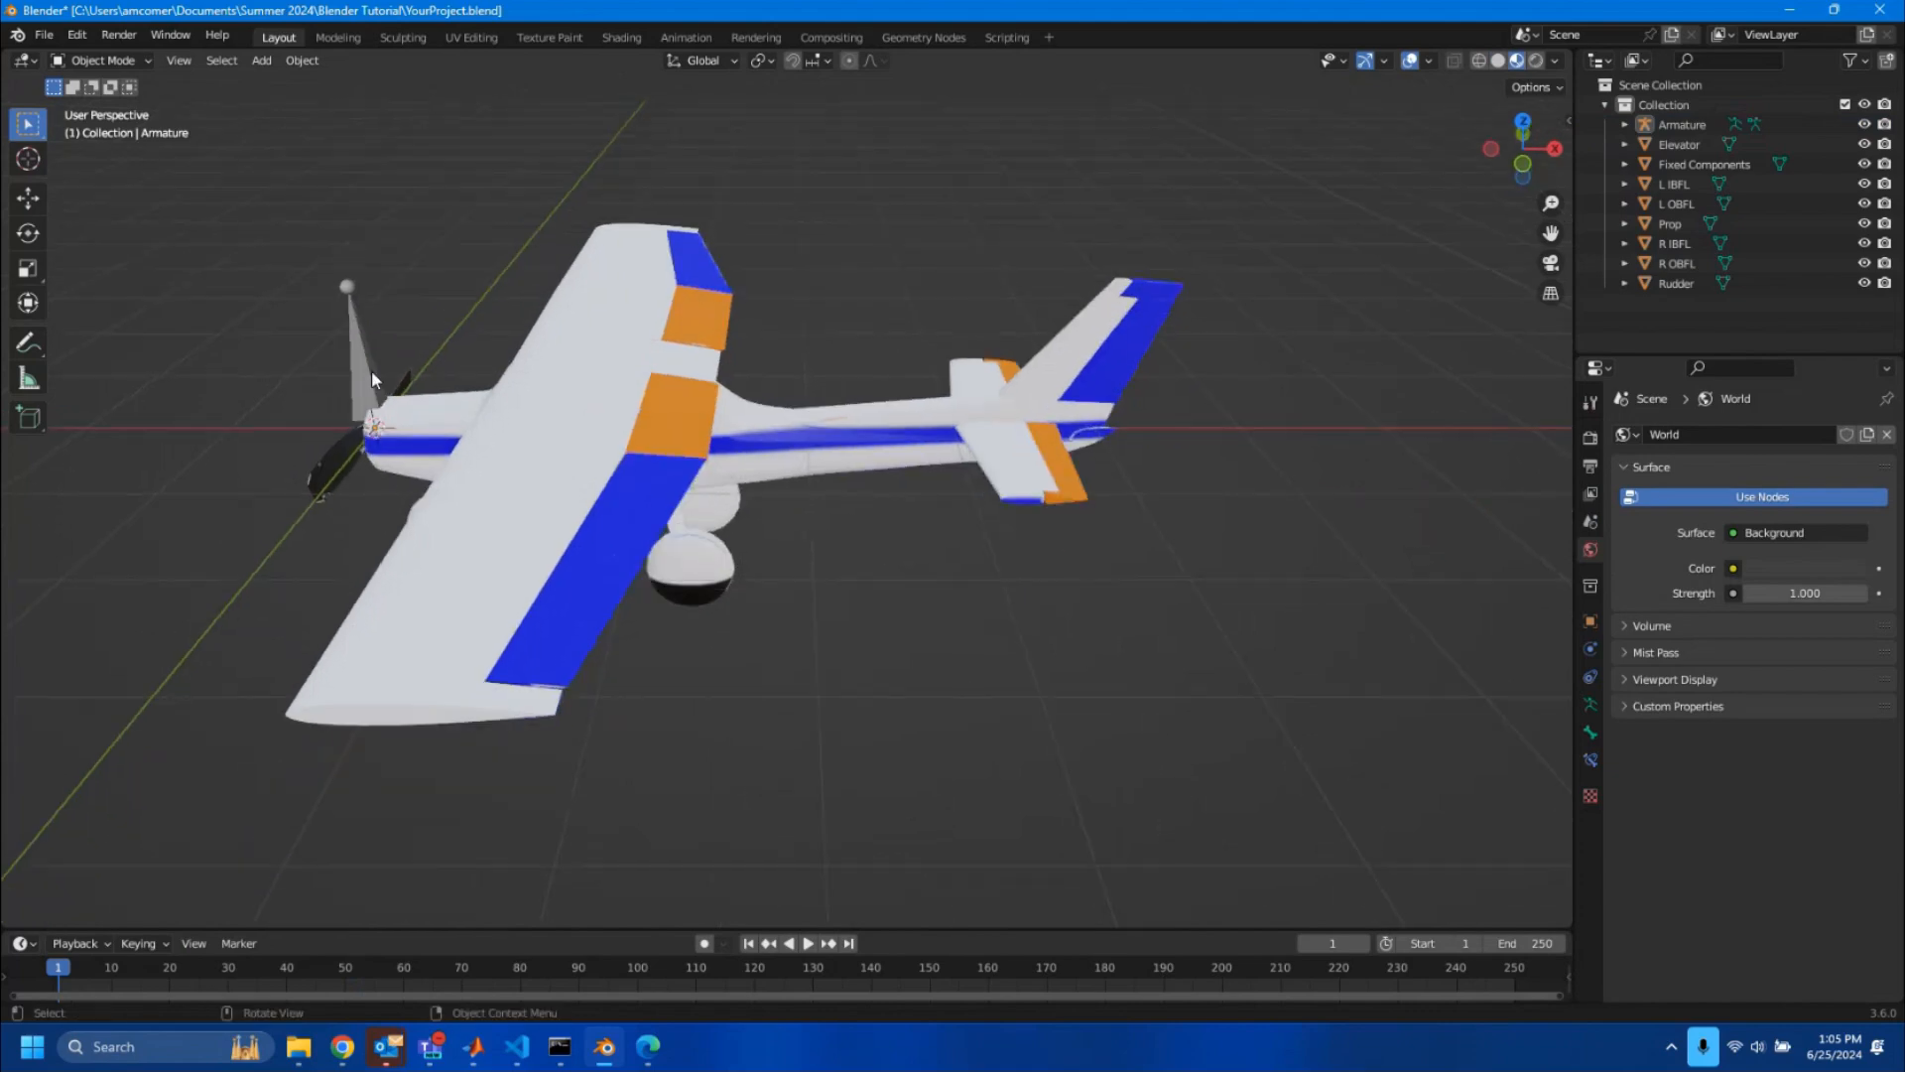
click(1523, 165)
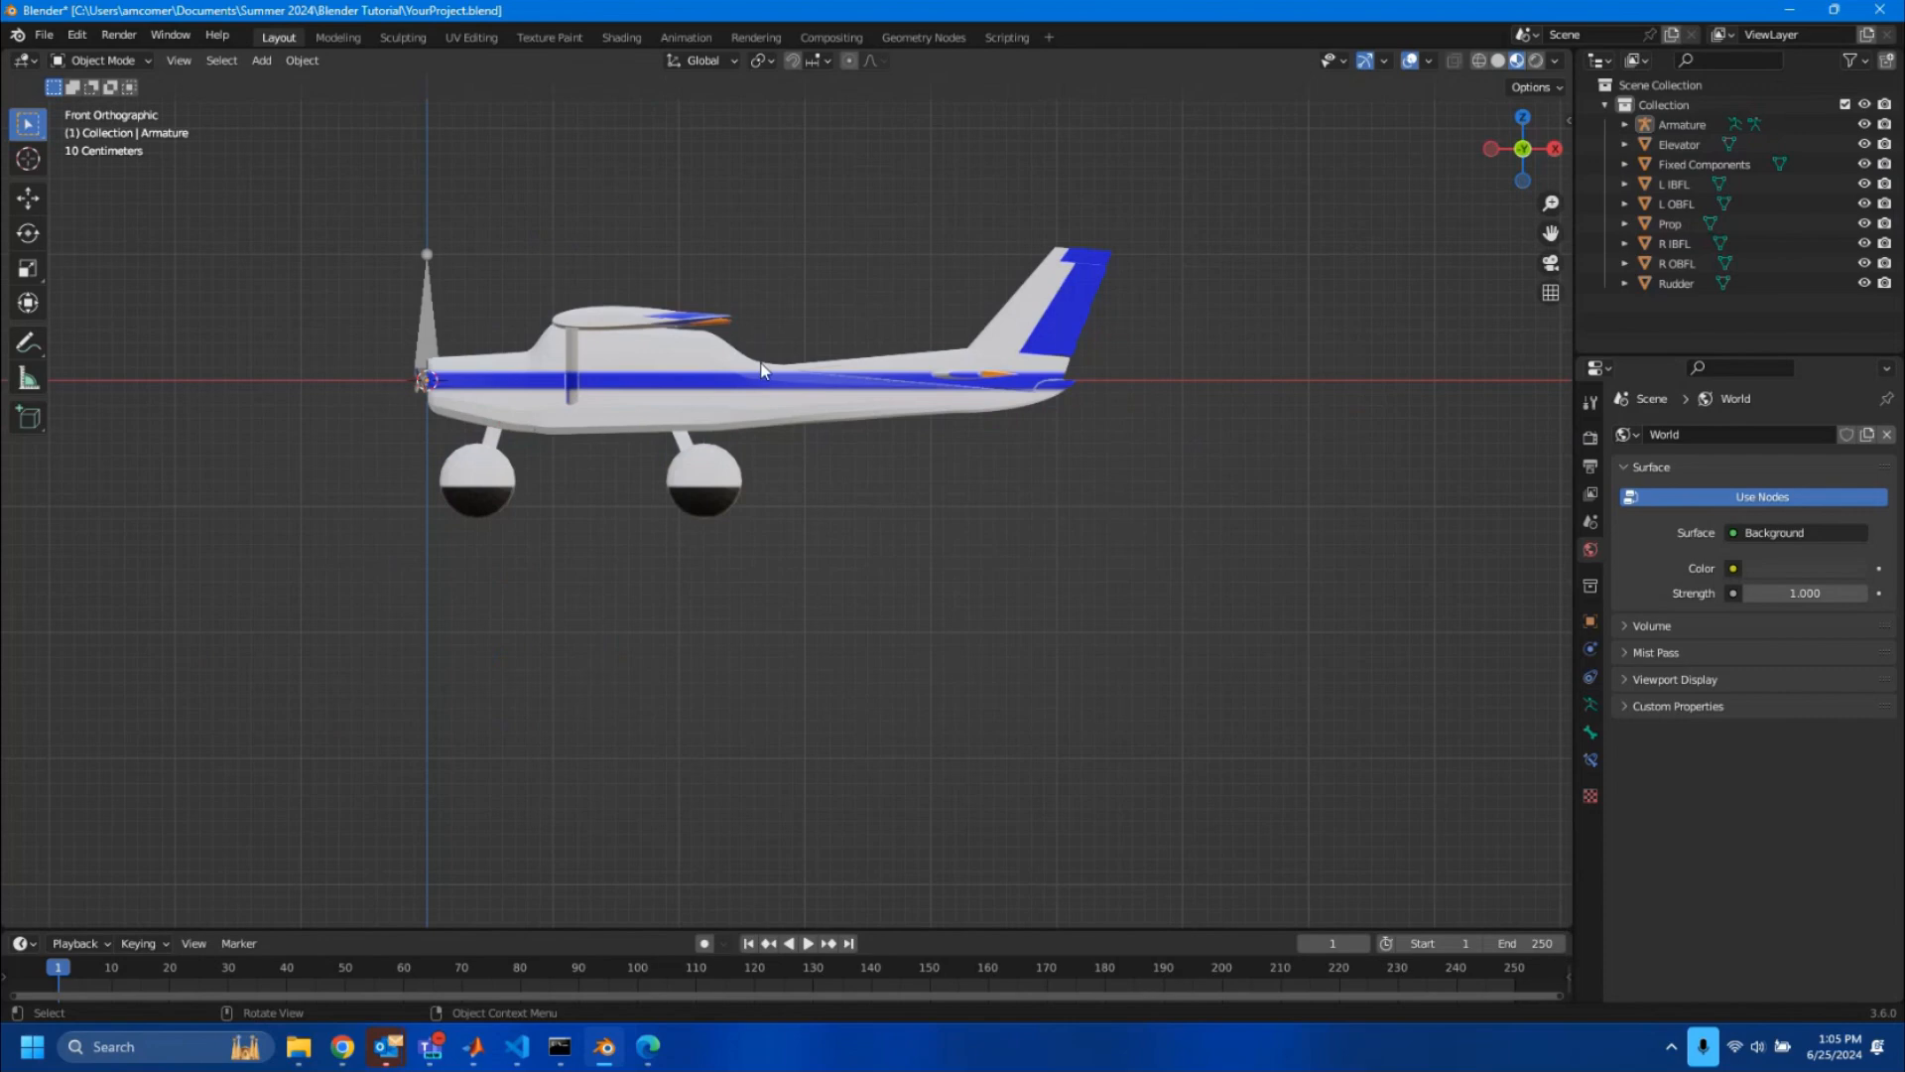
shift+middle_drag(800, 289, 884, 365)
scroll(886, 375, up, 1)
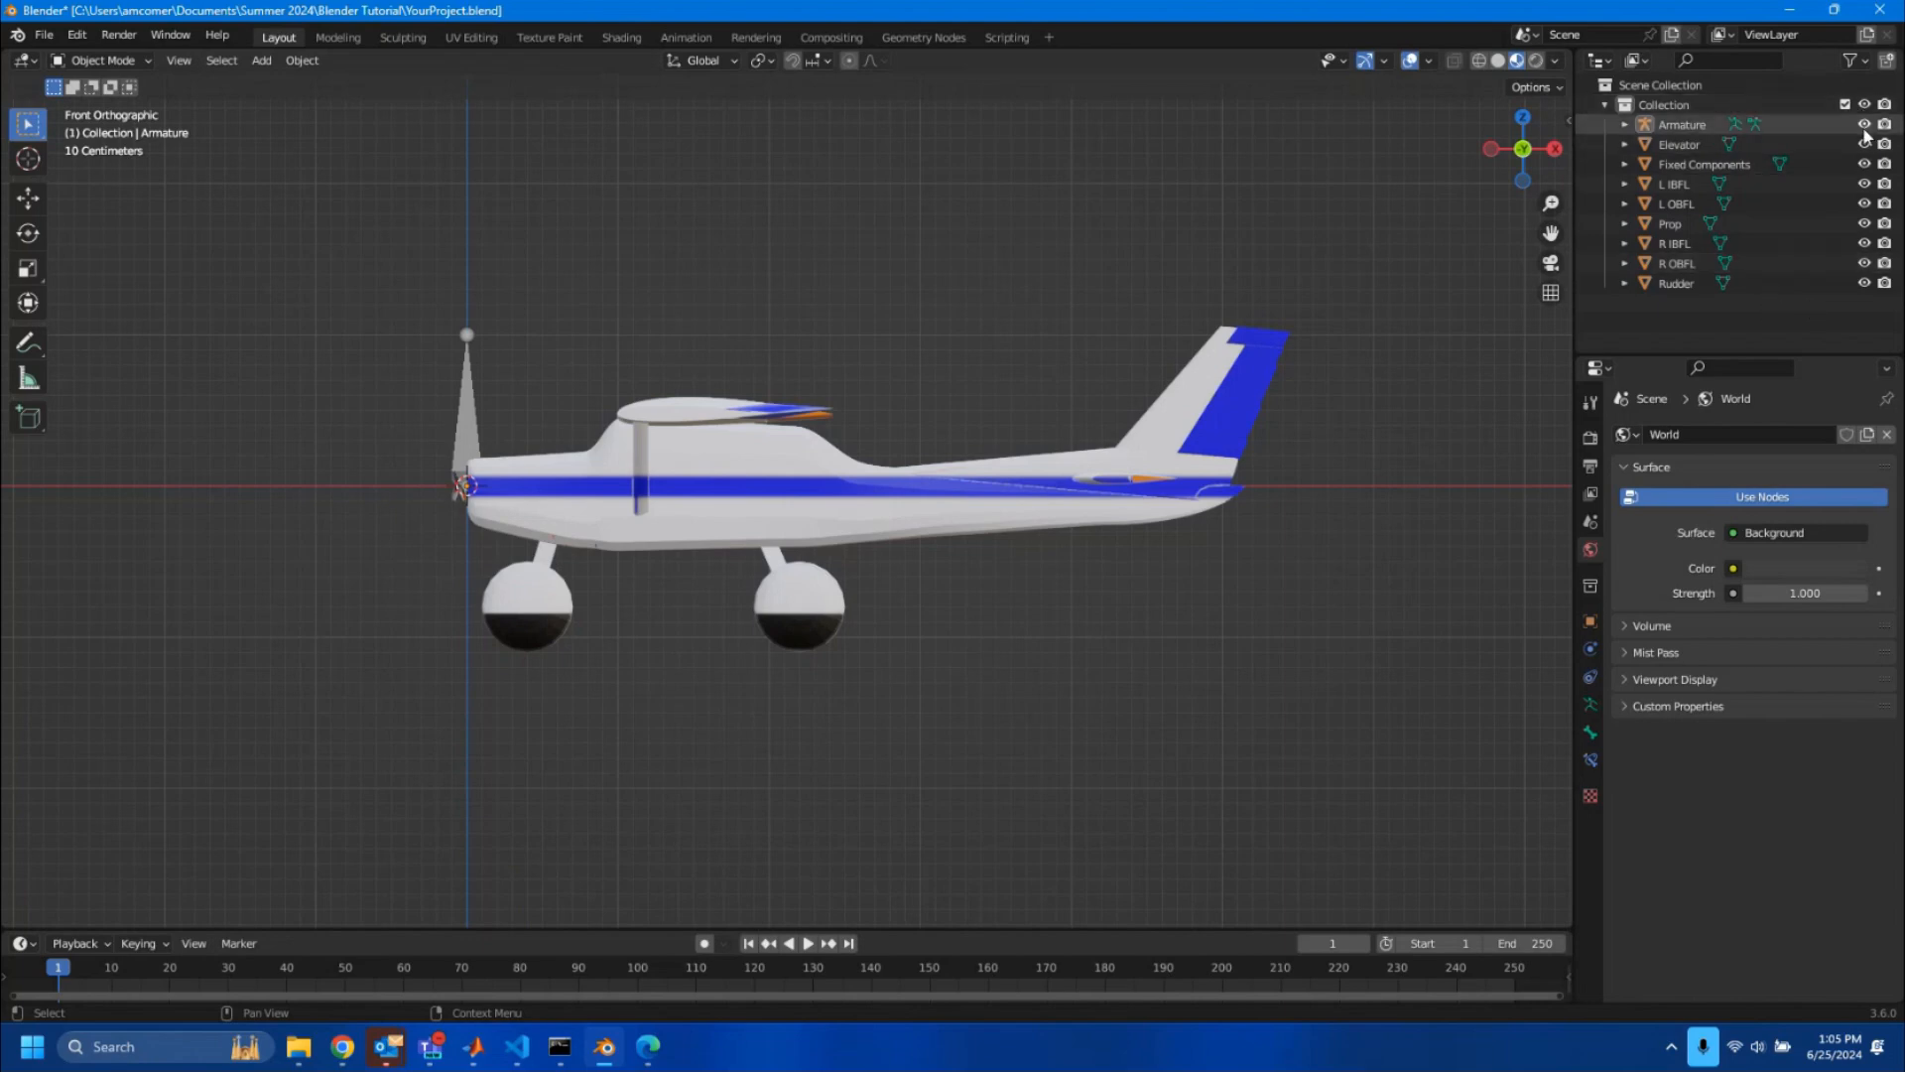
drag(1864, 165, 1860, 288)
middle_drag(1228, 442, 1165, 504)
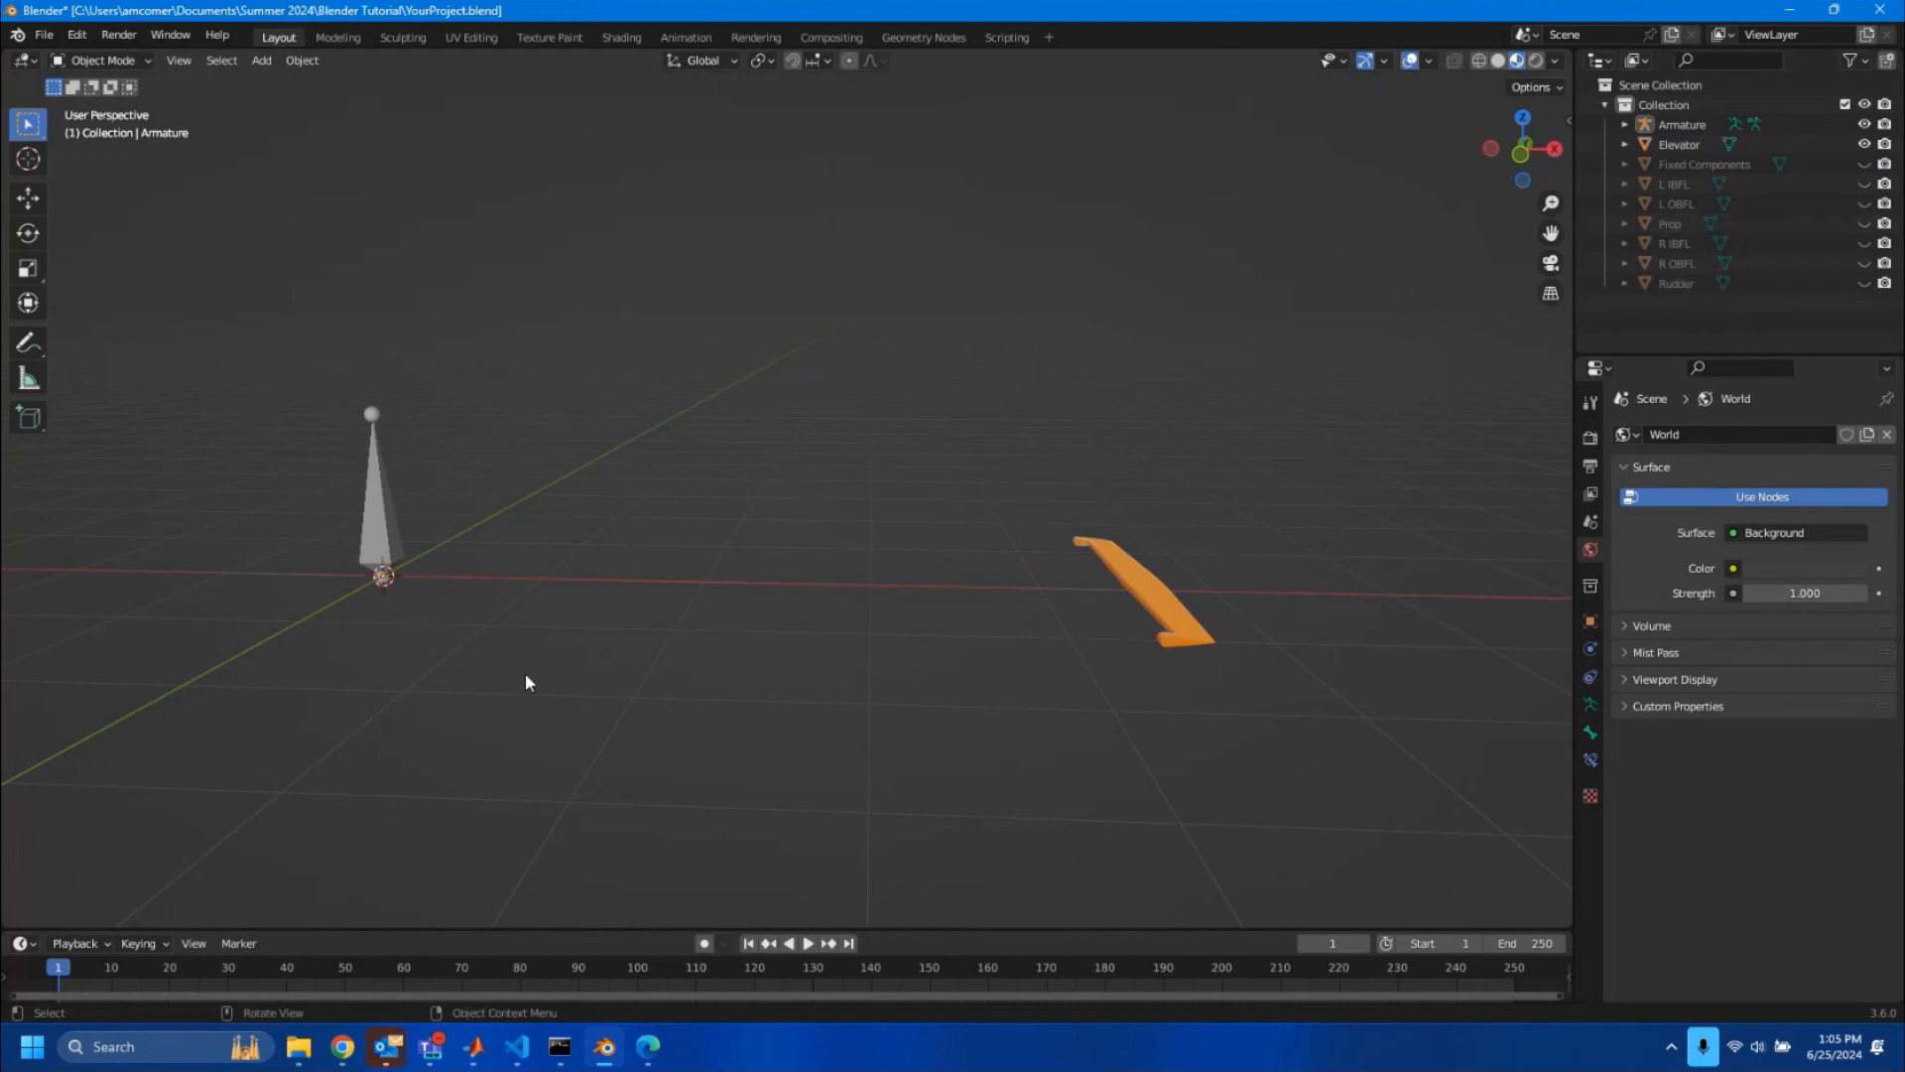
- Move the armature in front orthographic view about 4.43 m along X and 0.05 m up, onto the elevator's leading edge
click(1521, 158)
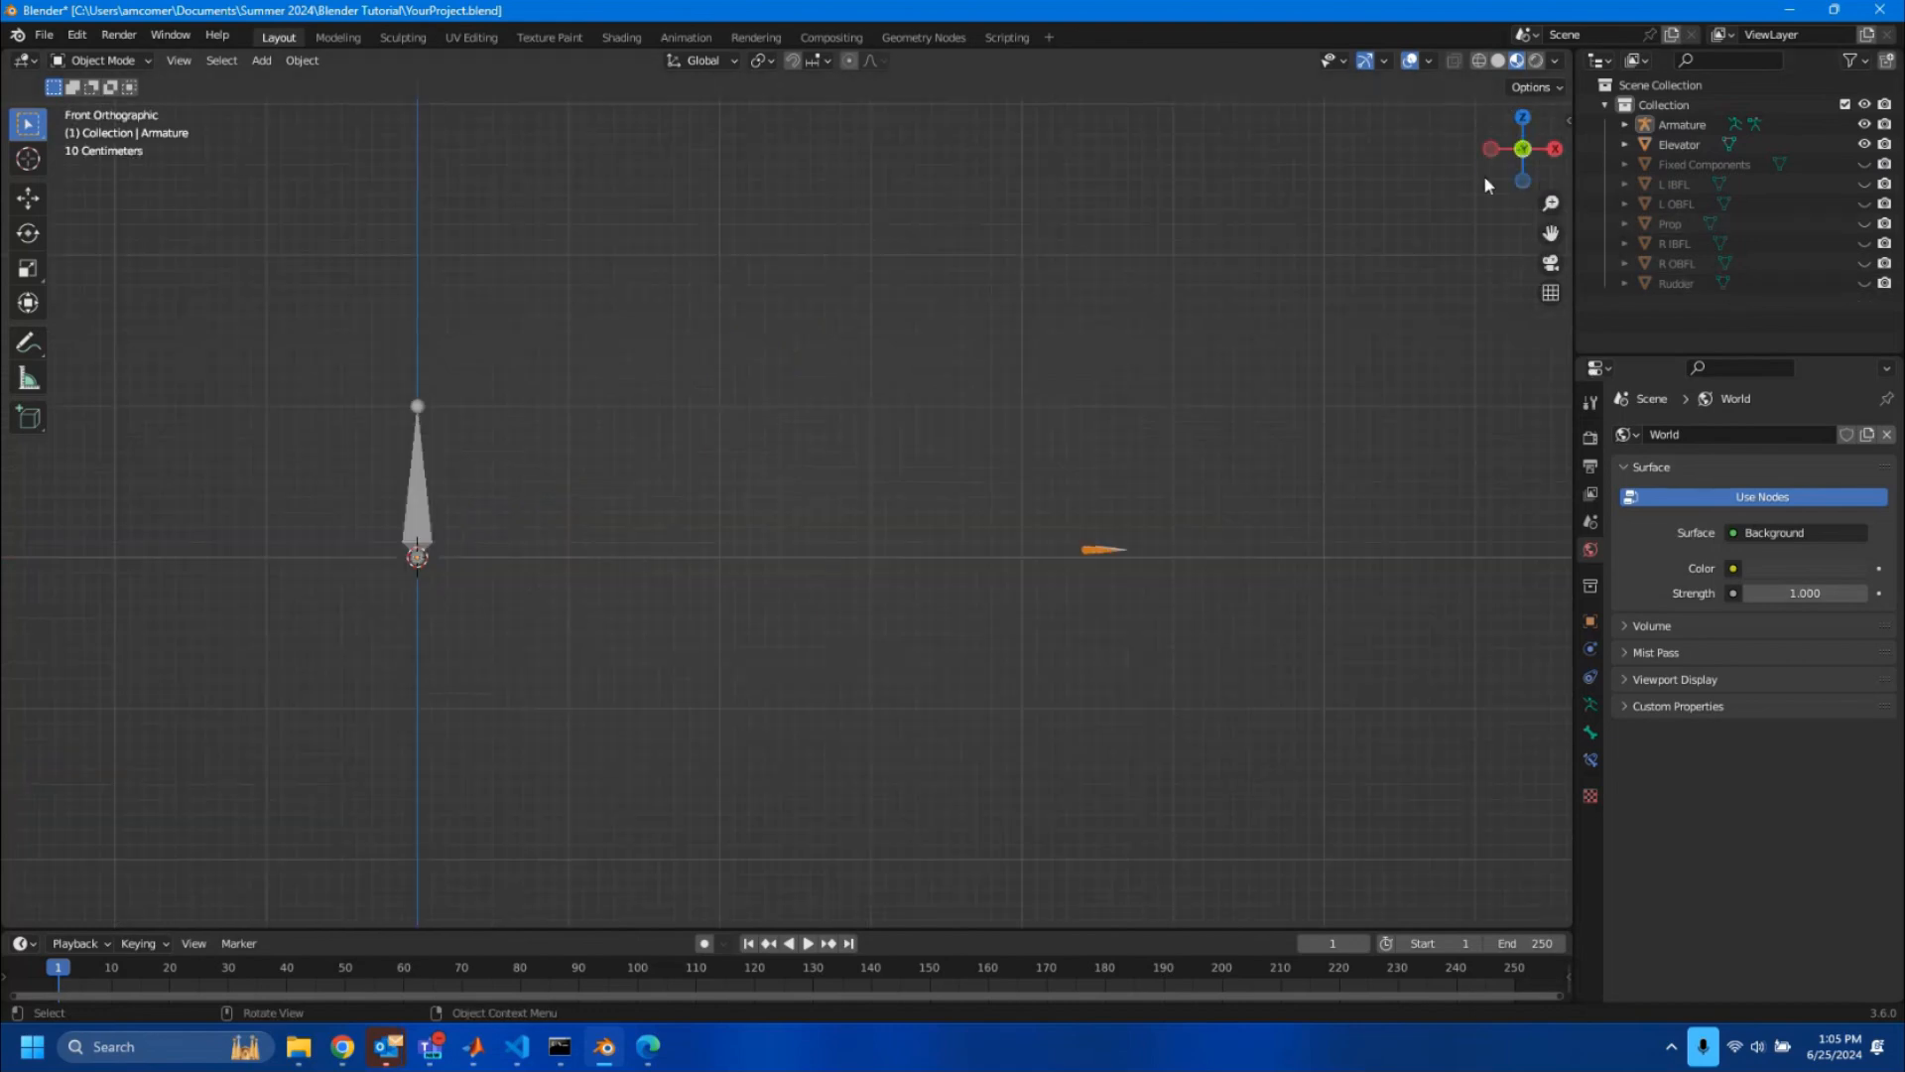
scroll(850, 614, up, 2)
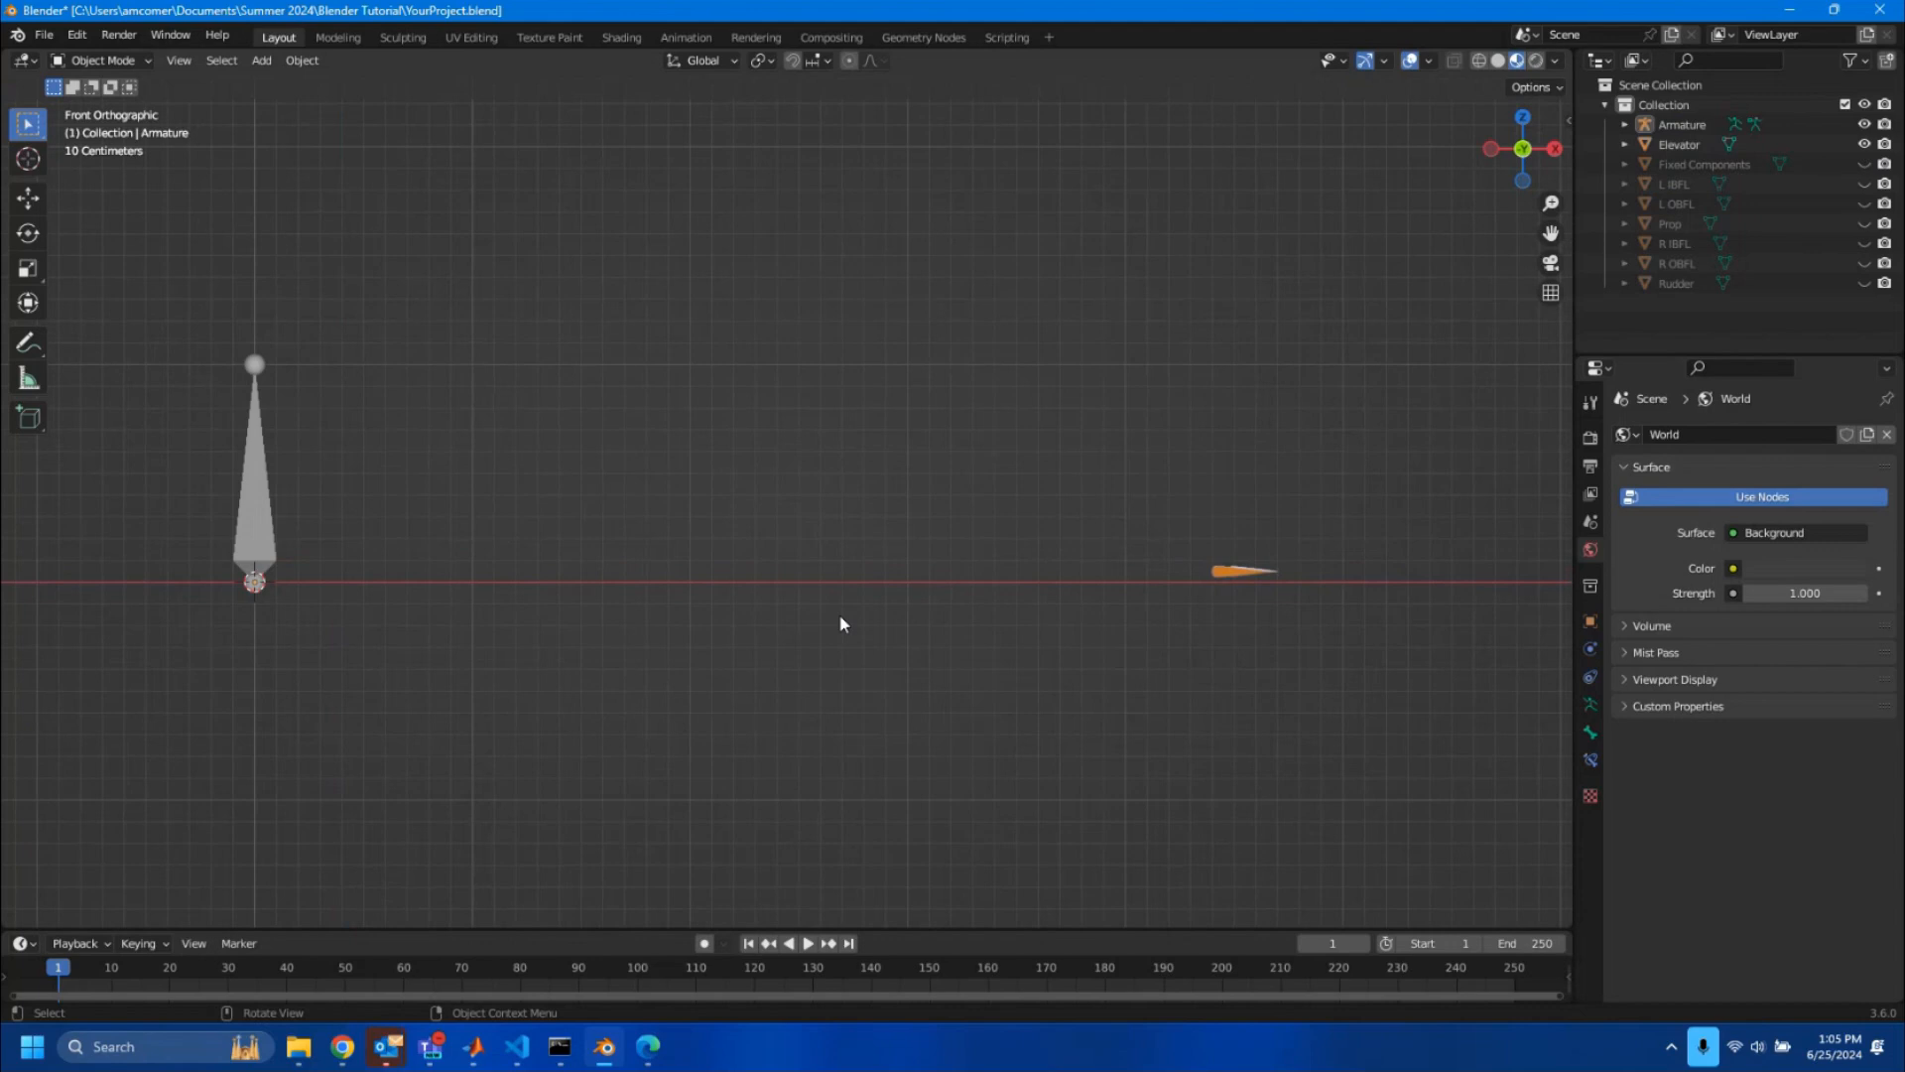
click(259, 539)
key(g)
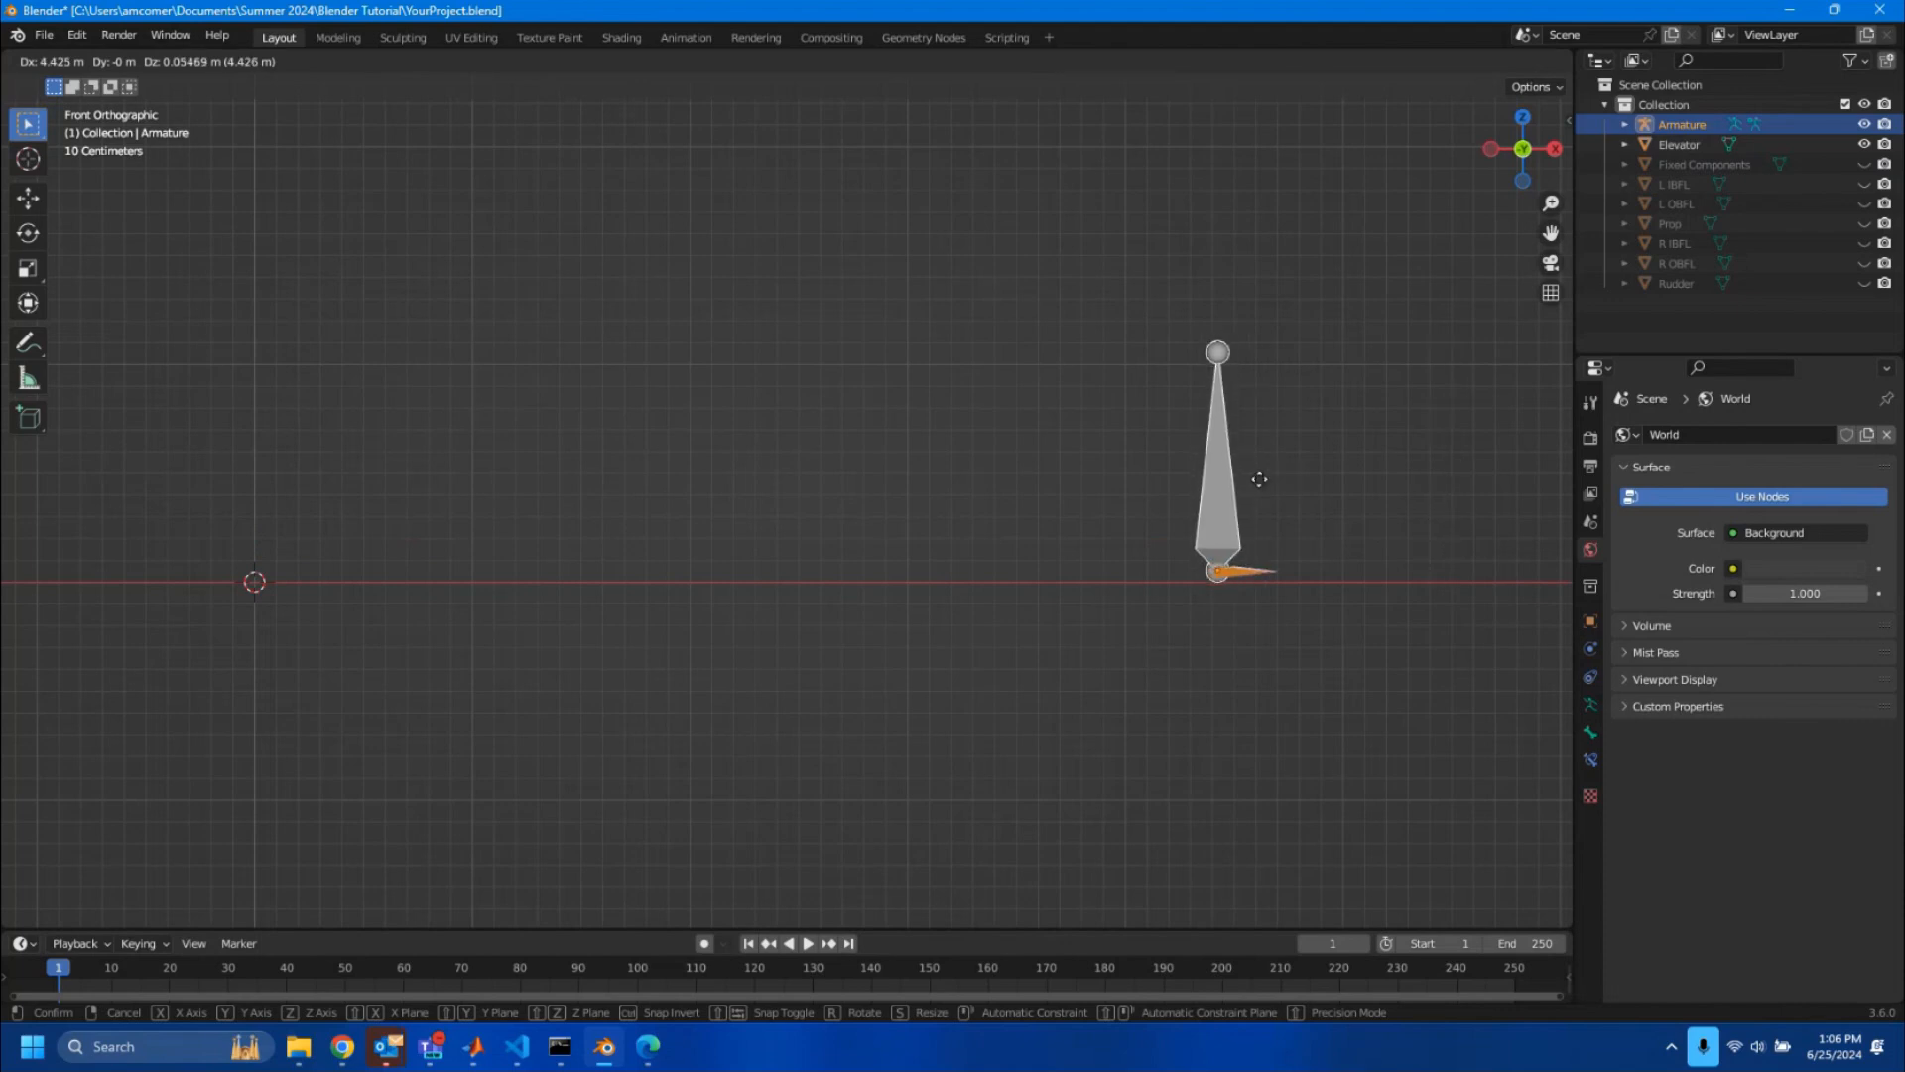
click(1259, 480)
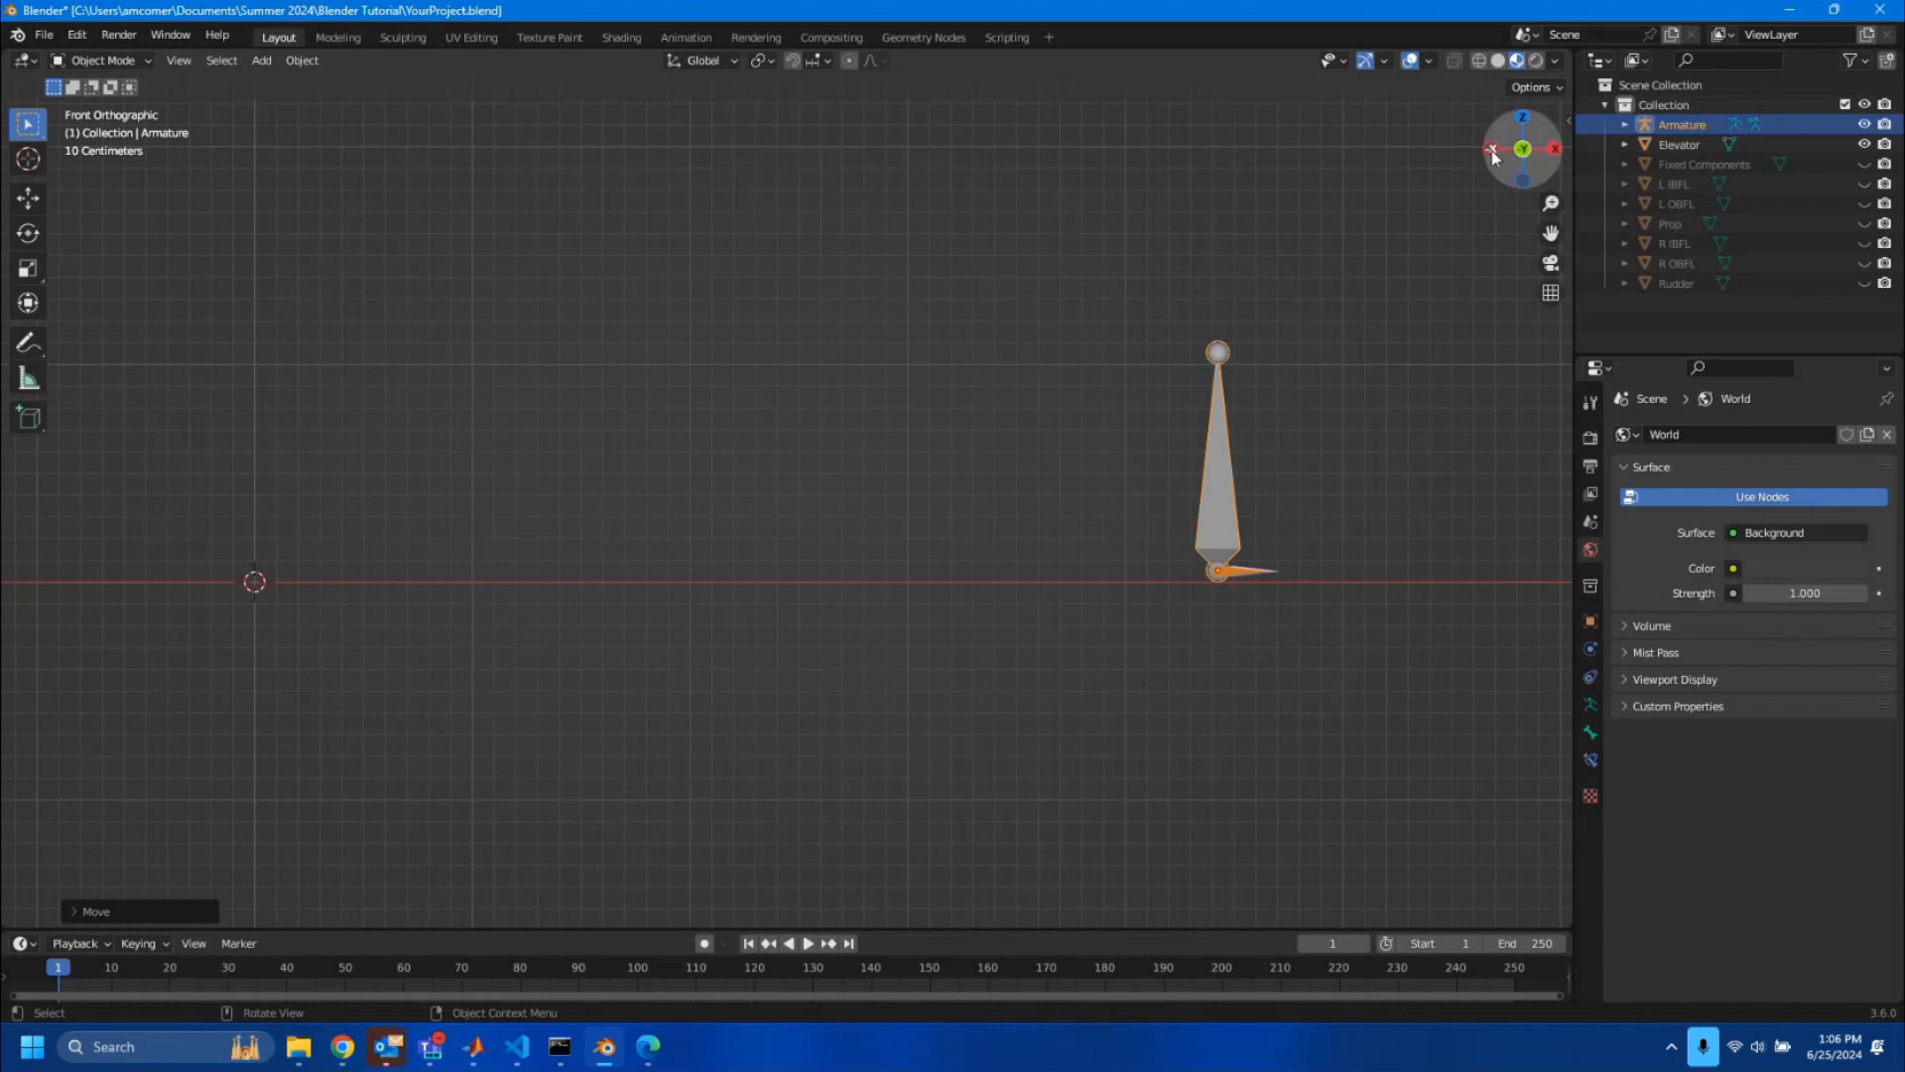
- Move the armature in top orthographic view along the elevator to its outer tip on the negative Y side
click(1523, 116)
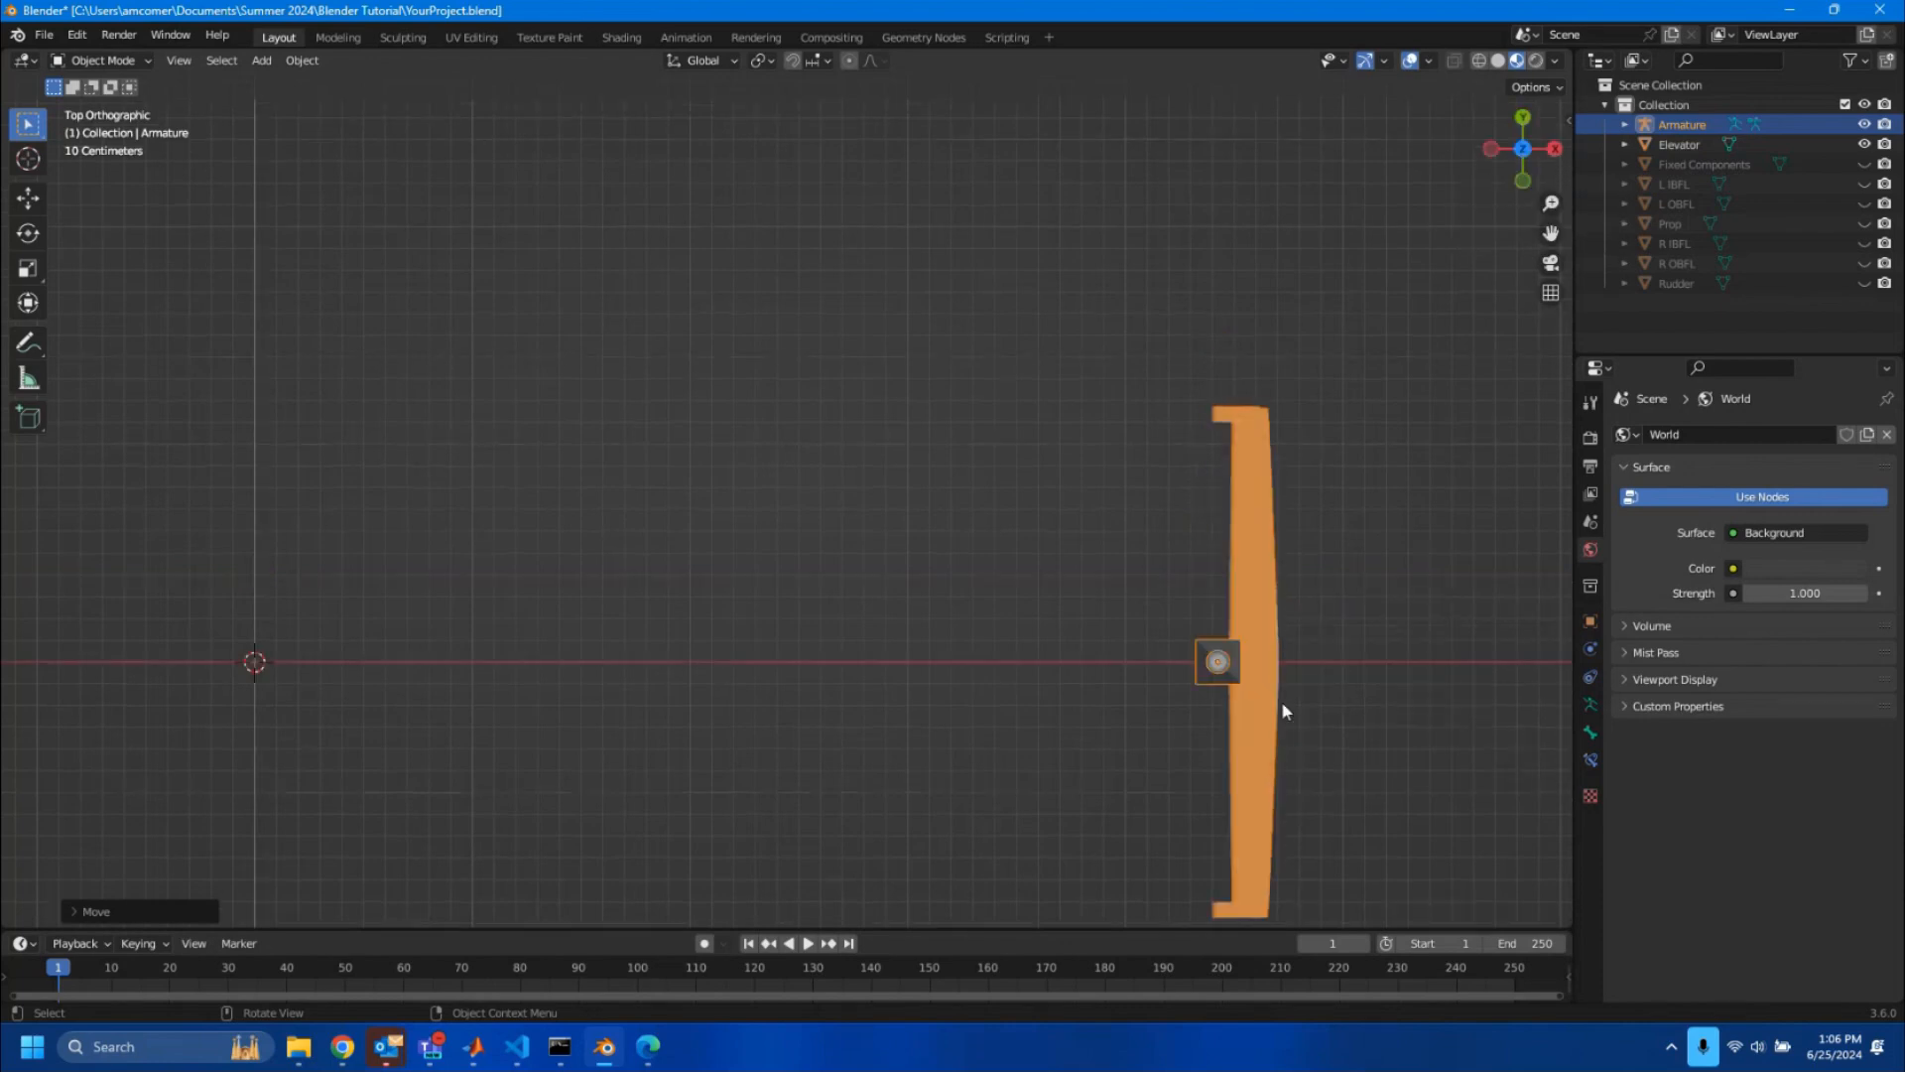
shift+middle_drag(1352, 699, 950, 436)
scroll(948, 440, up, 2)
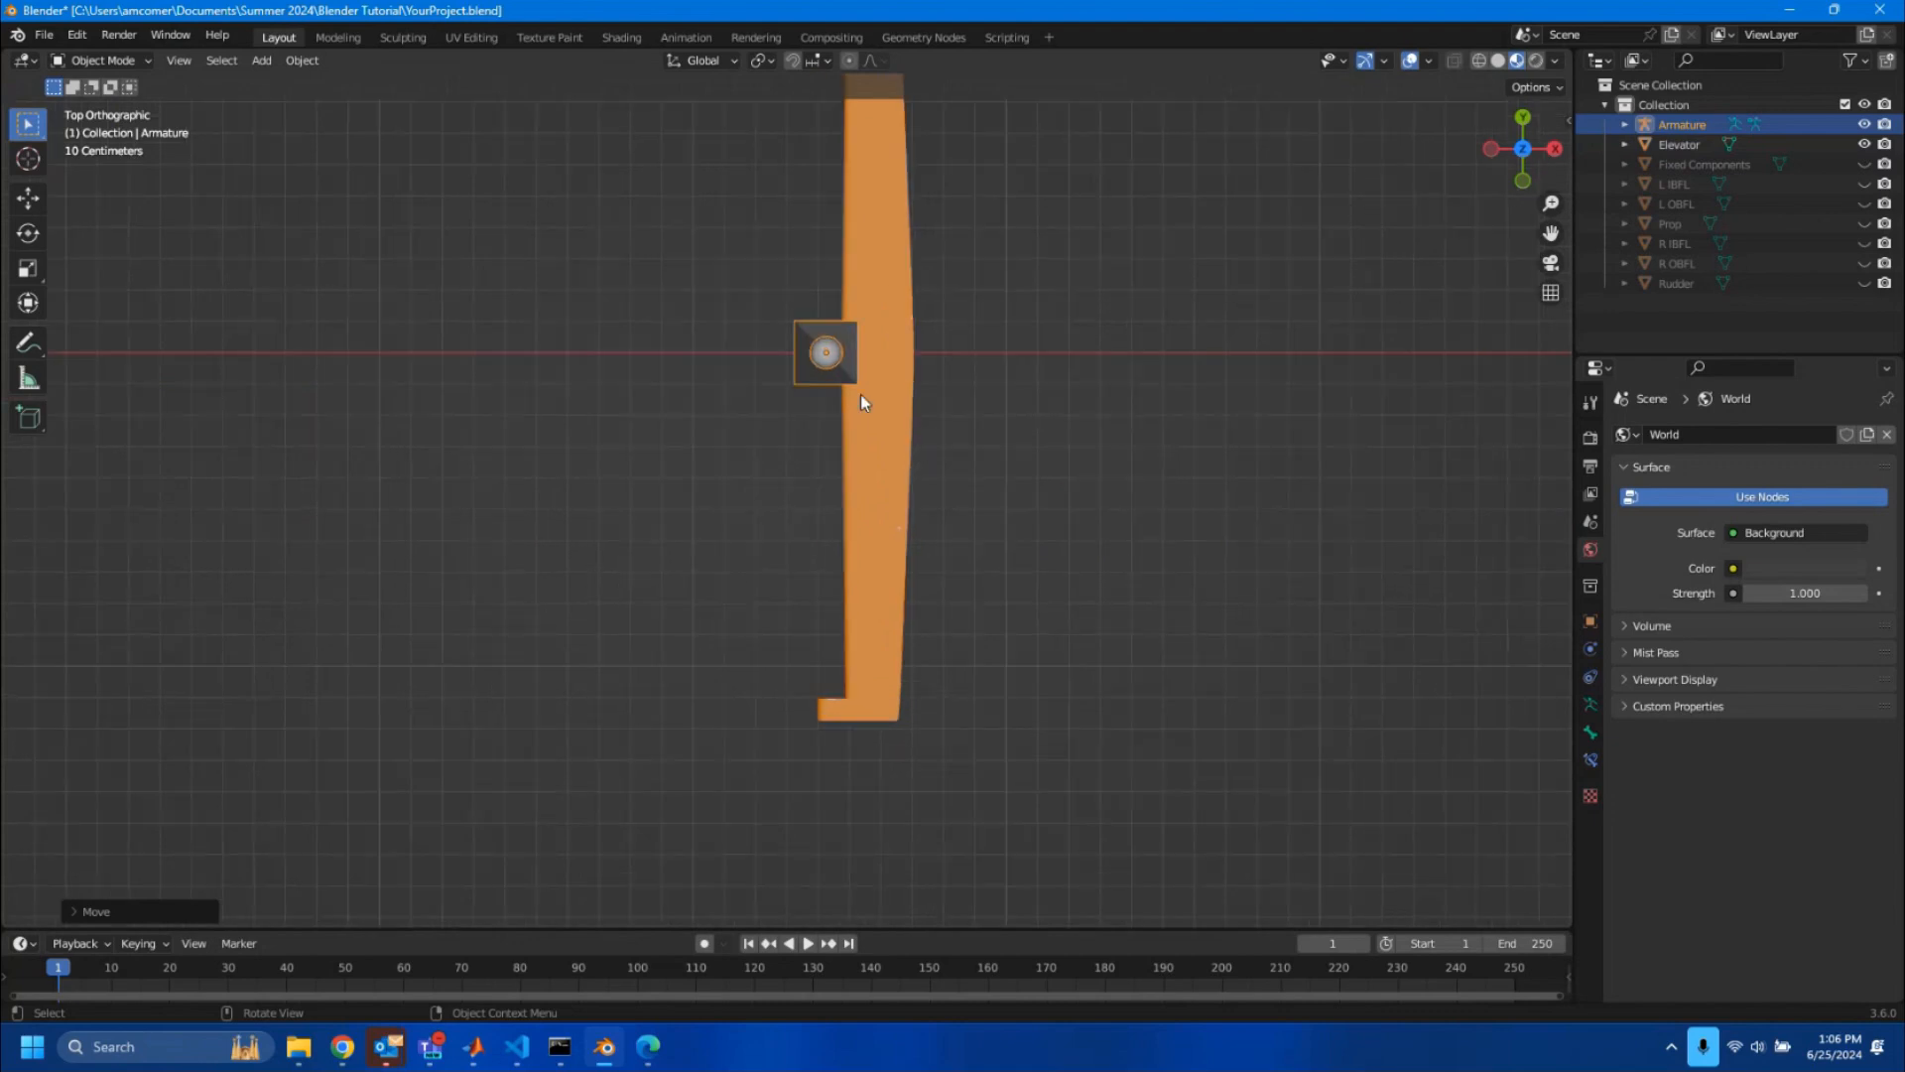
key(g)
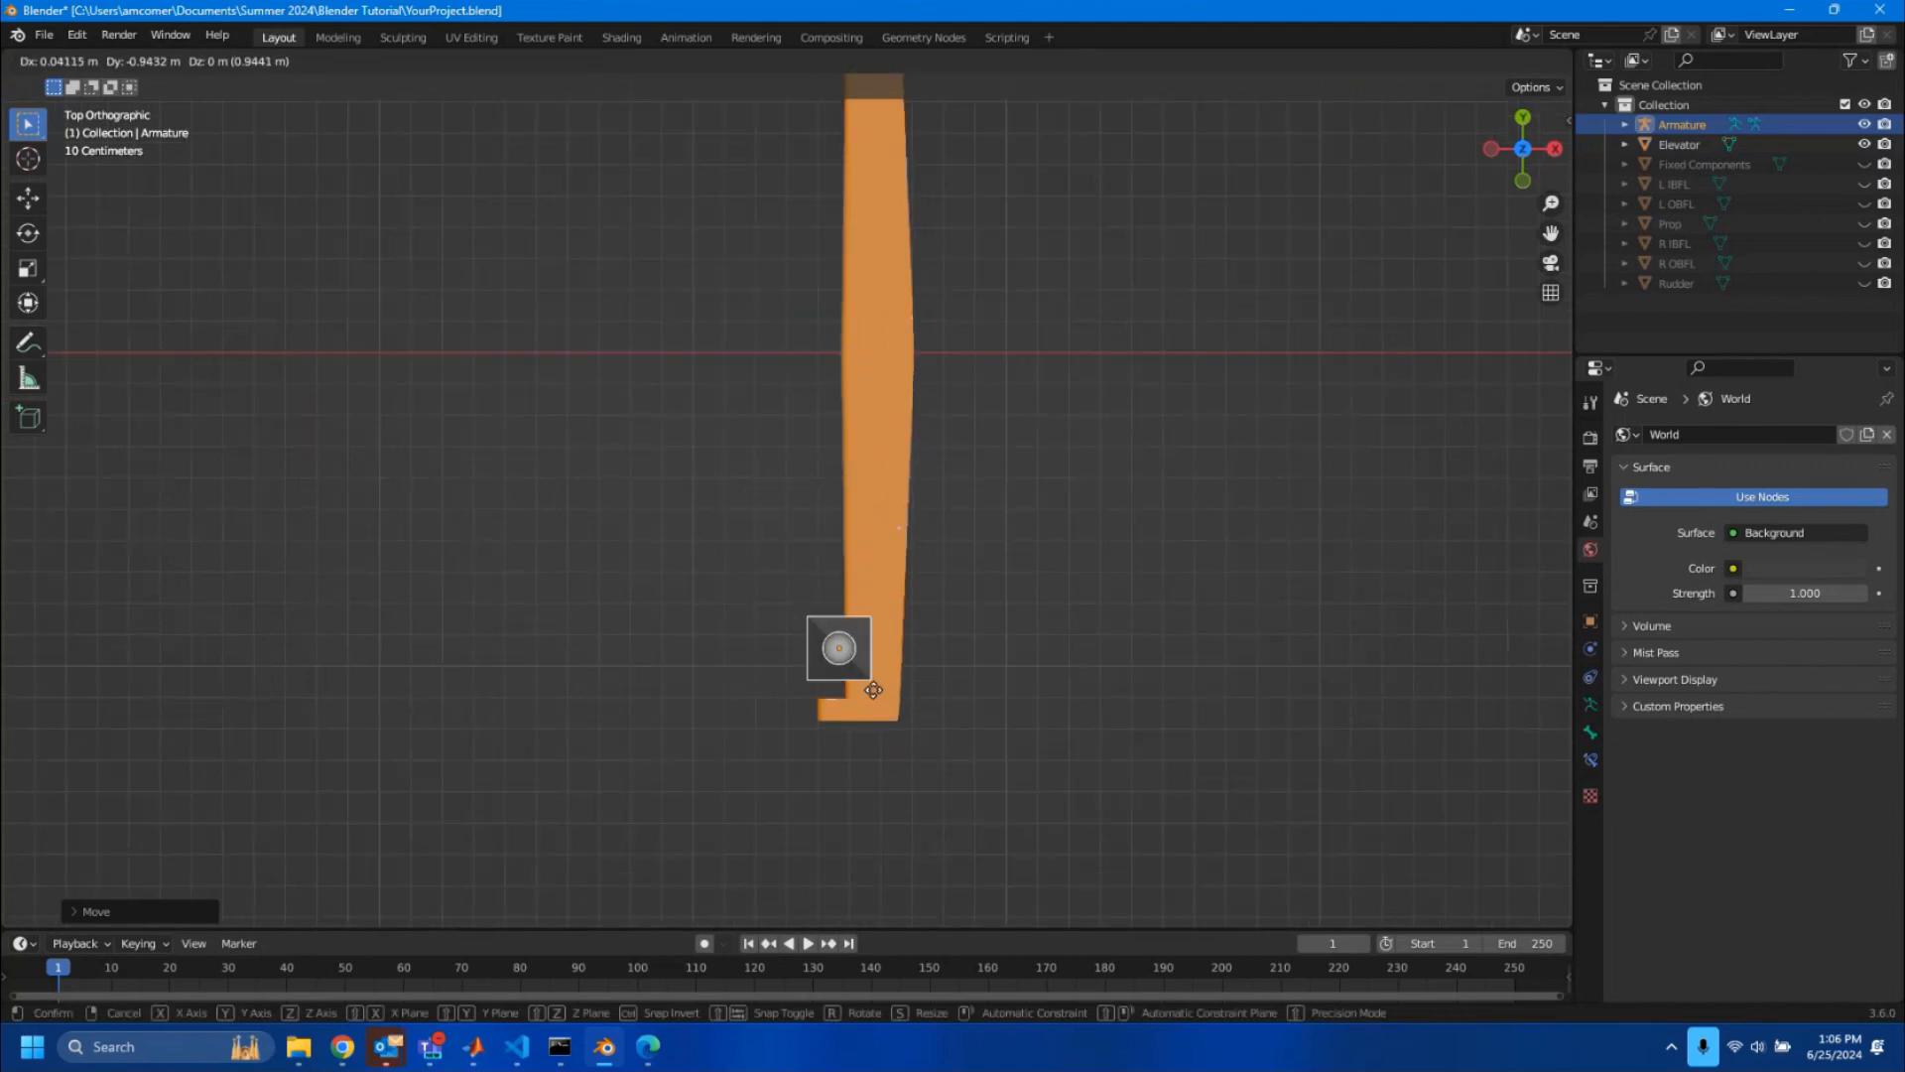
click(885, 757)
- Display the scene in wireframe and lower the armature about 5 mm in front orthographic view to centre its base in the elevator's profile
click(1523, 181)
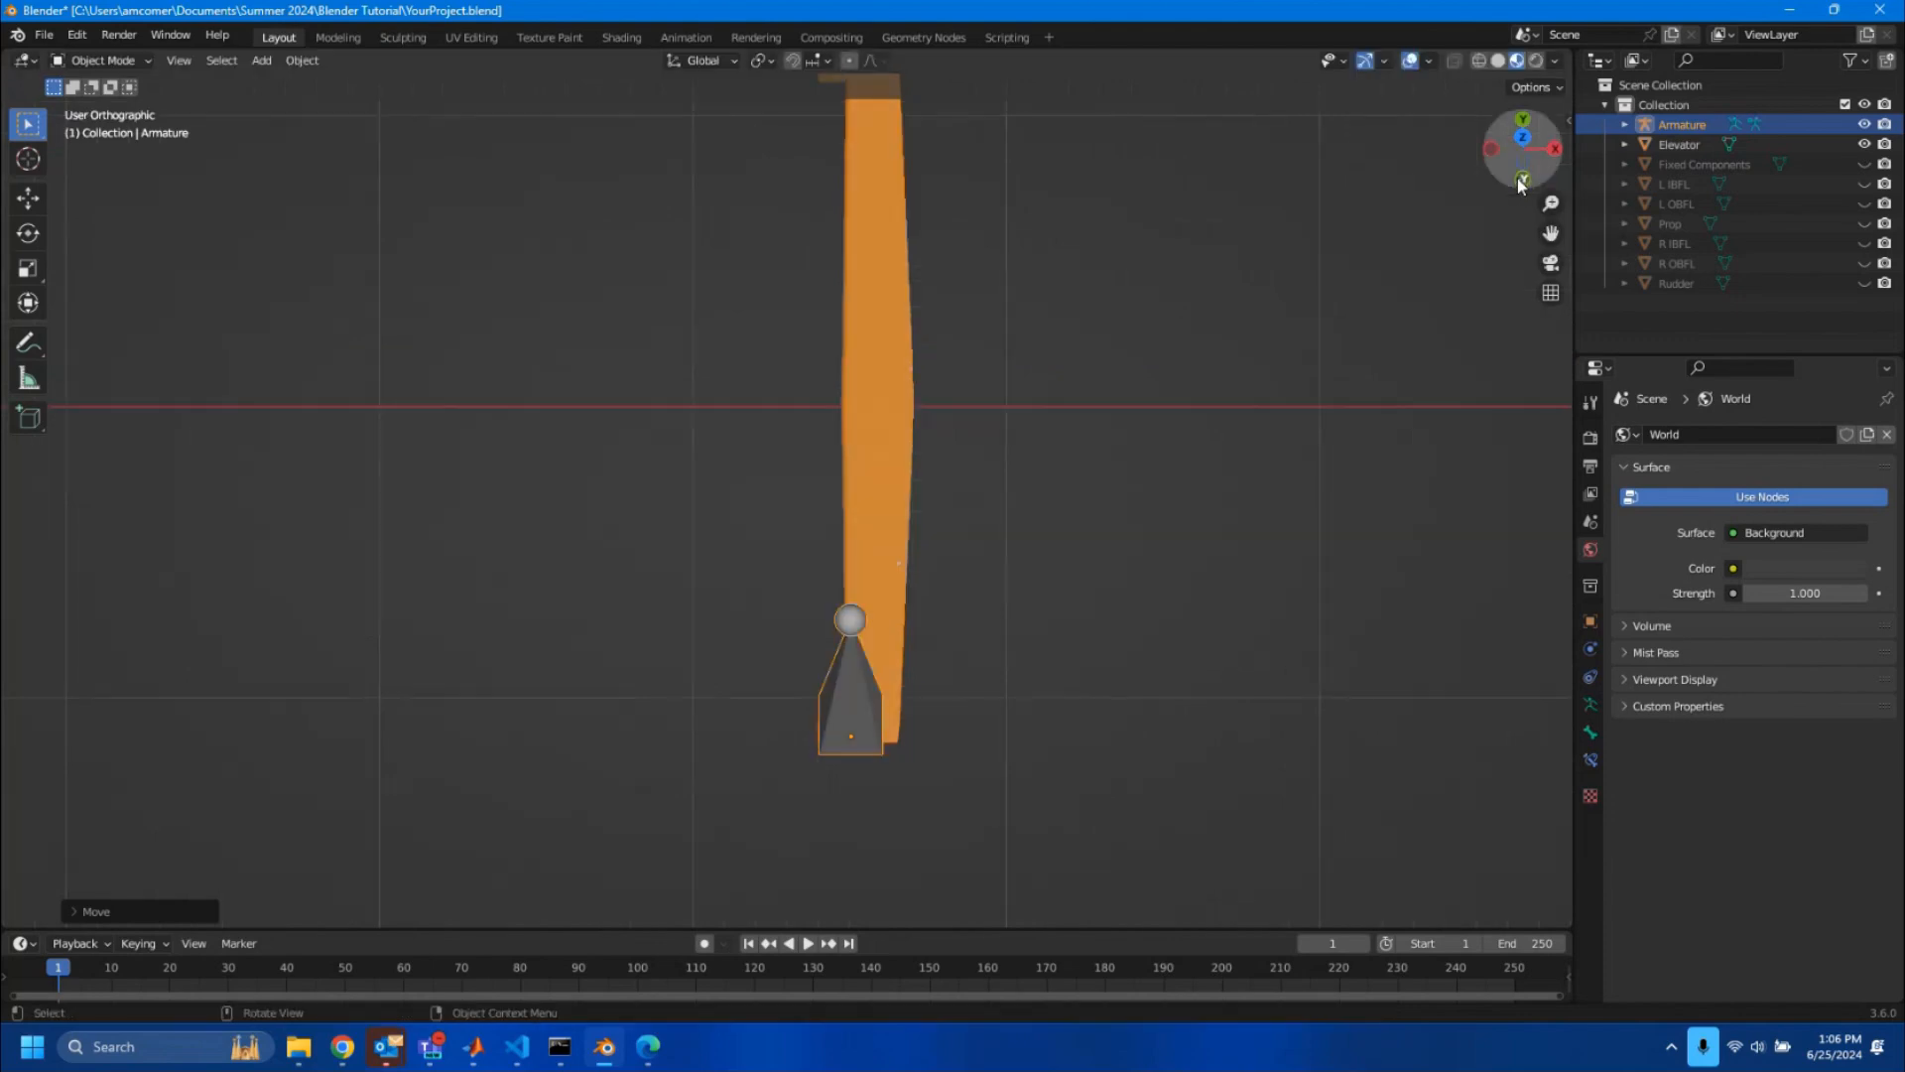
scroll(911, 553, up, 6)
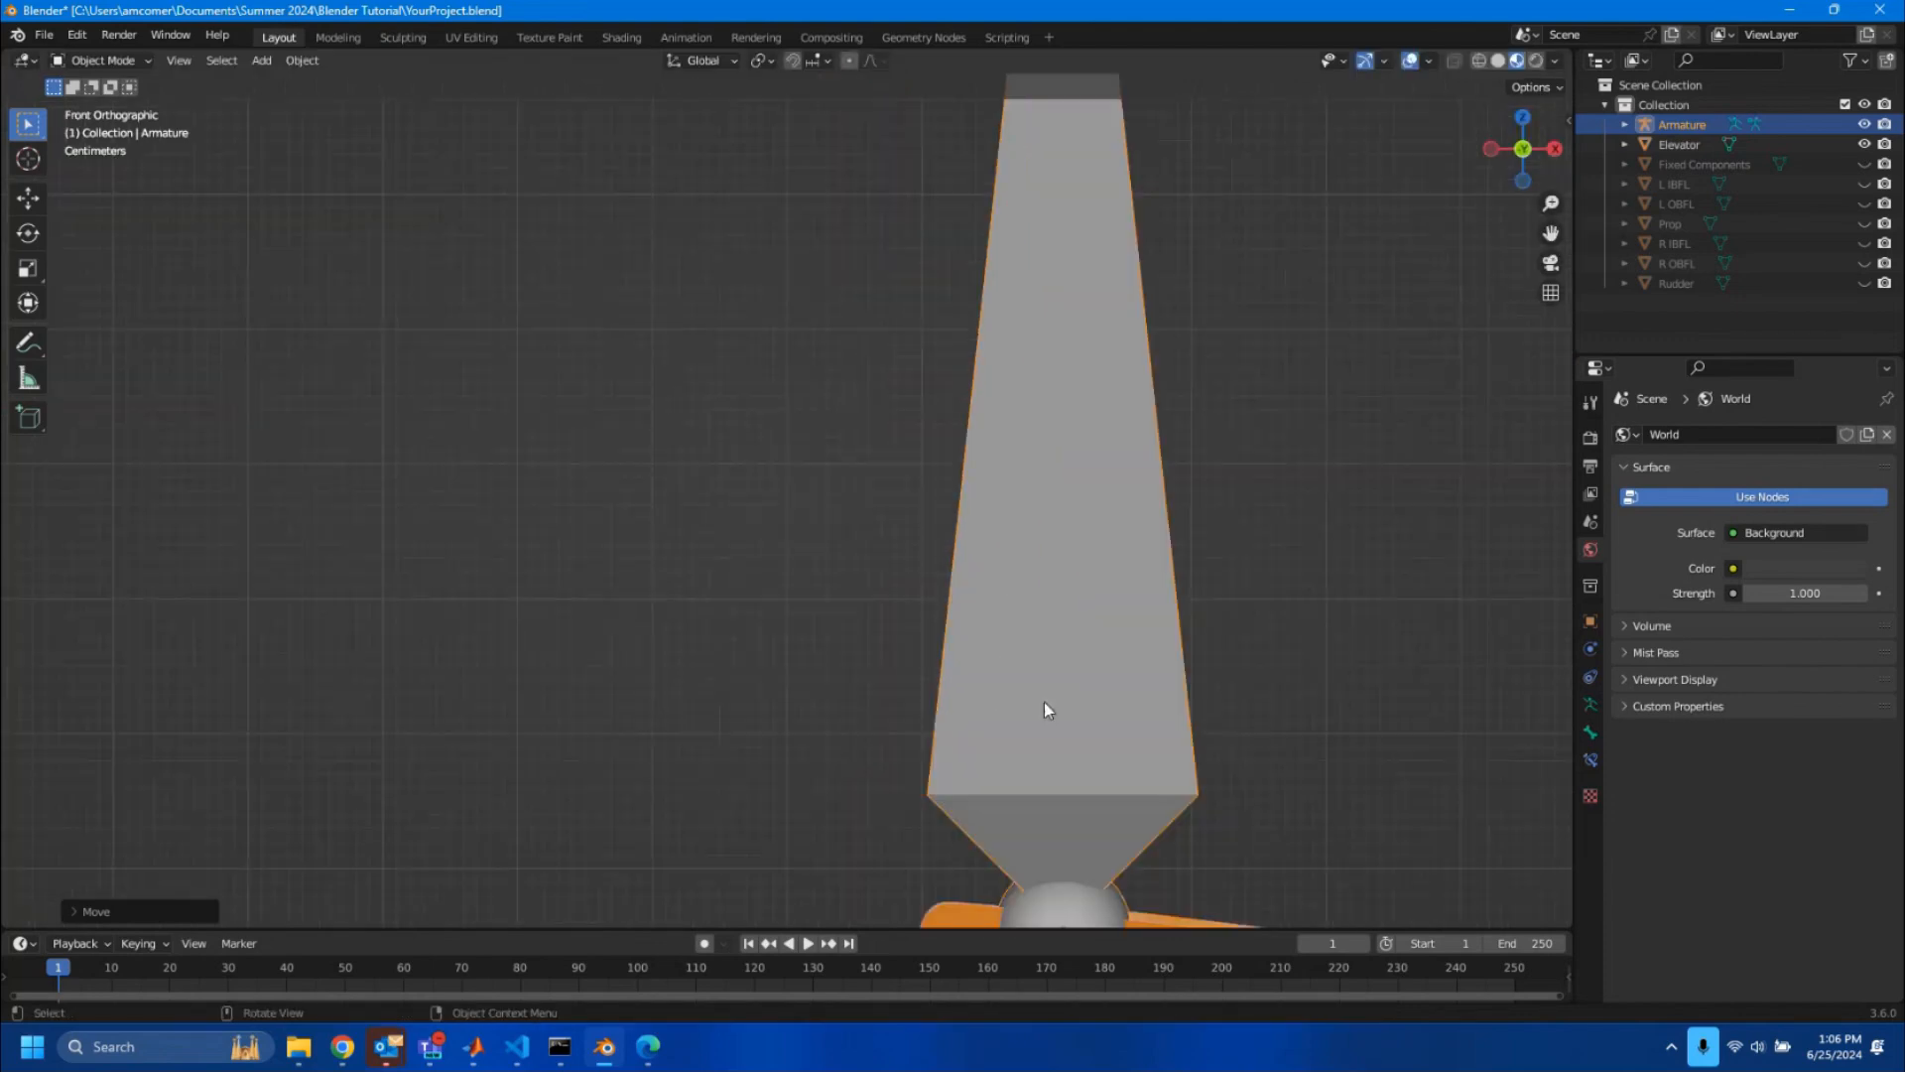
middle_drag(1106, 450, 1000, 499)
middle_drag(672, 638, 1141, 615)
click(1521, 152)
scroll(830, 579, up, 3)
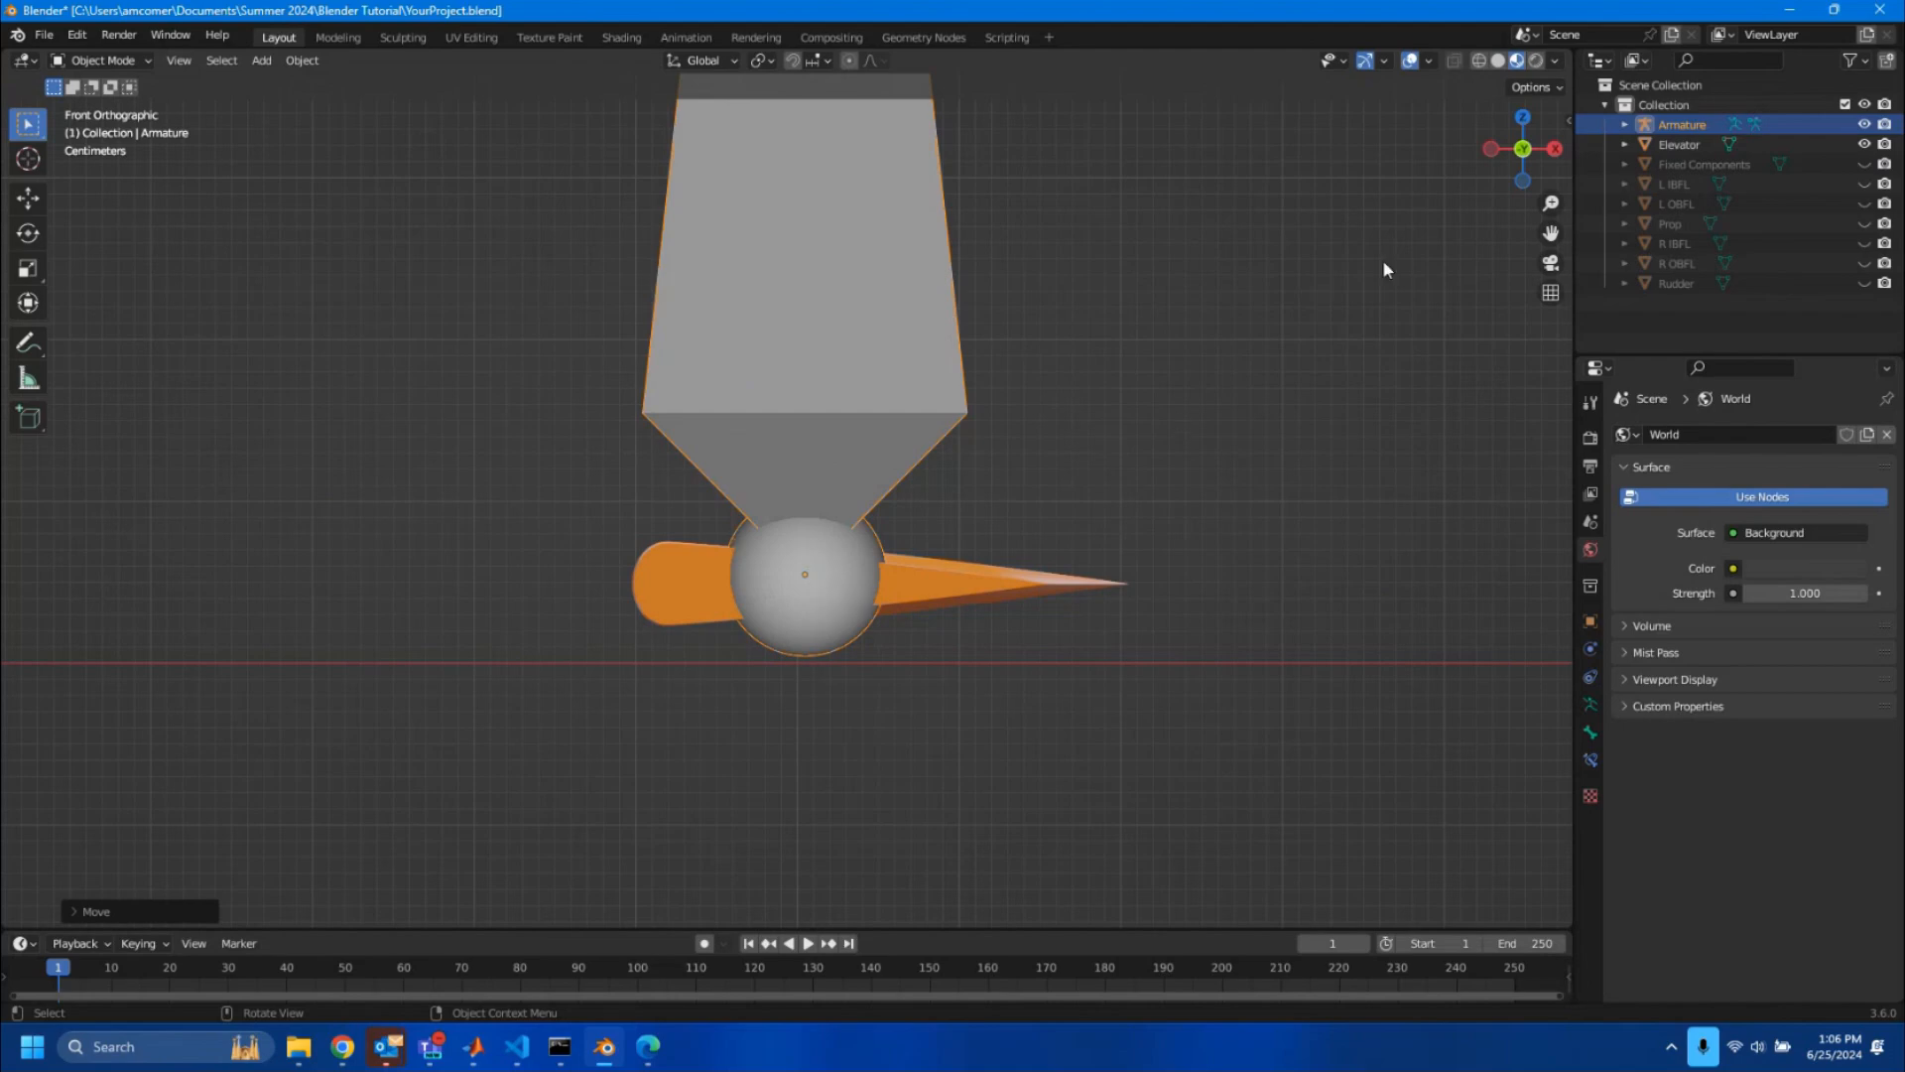
click(1482, 63)
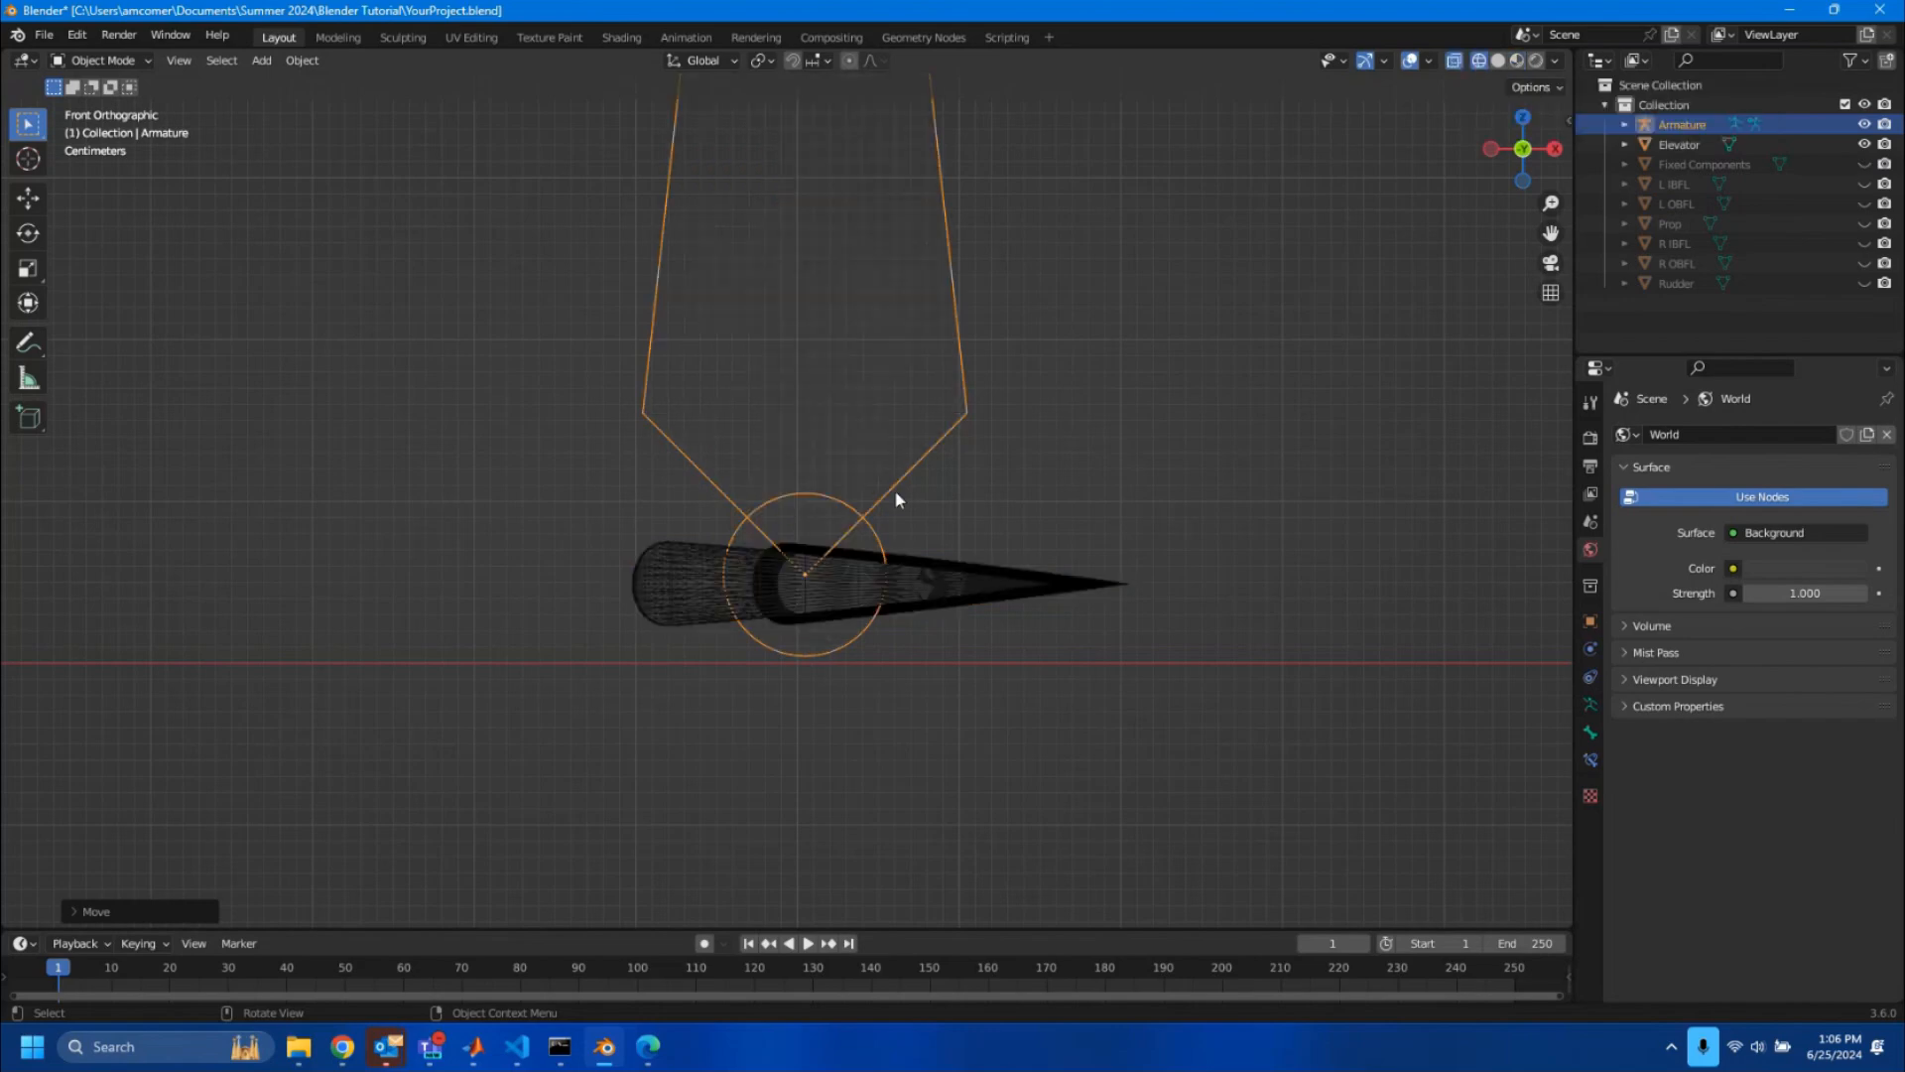
scroll(772, 640, up, 2)
scroll(772, 639, up, 1)
shift+middle_drag(987, 543, 1035, 377)
key(g)
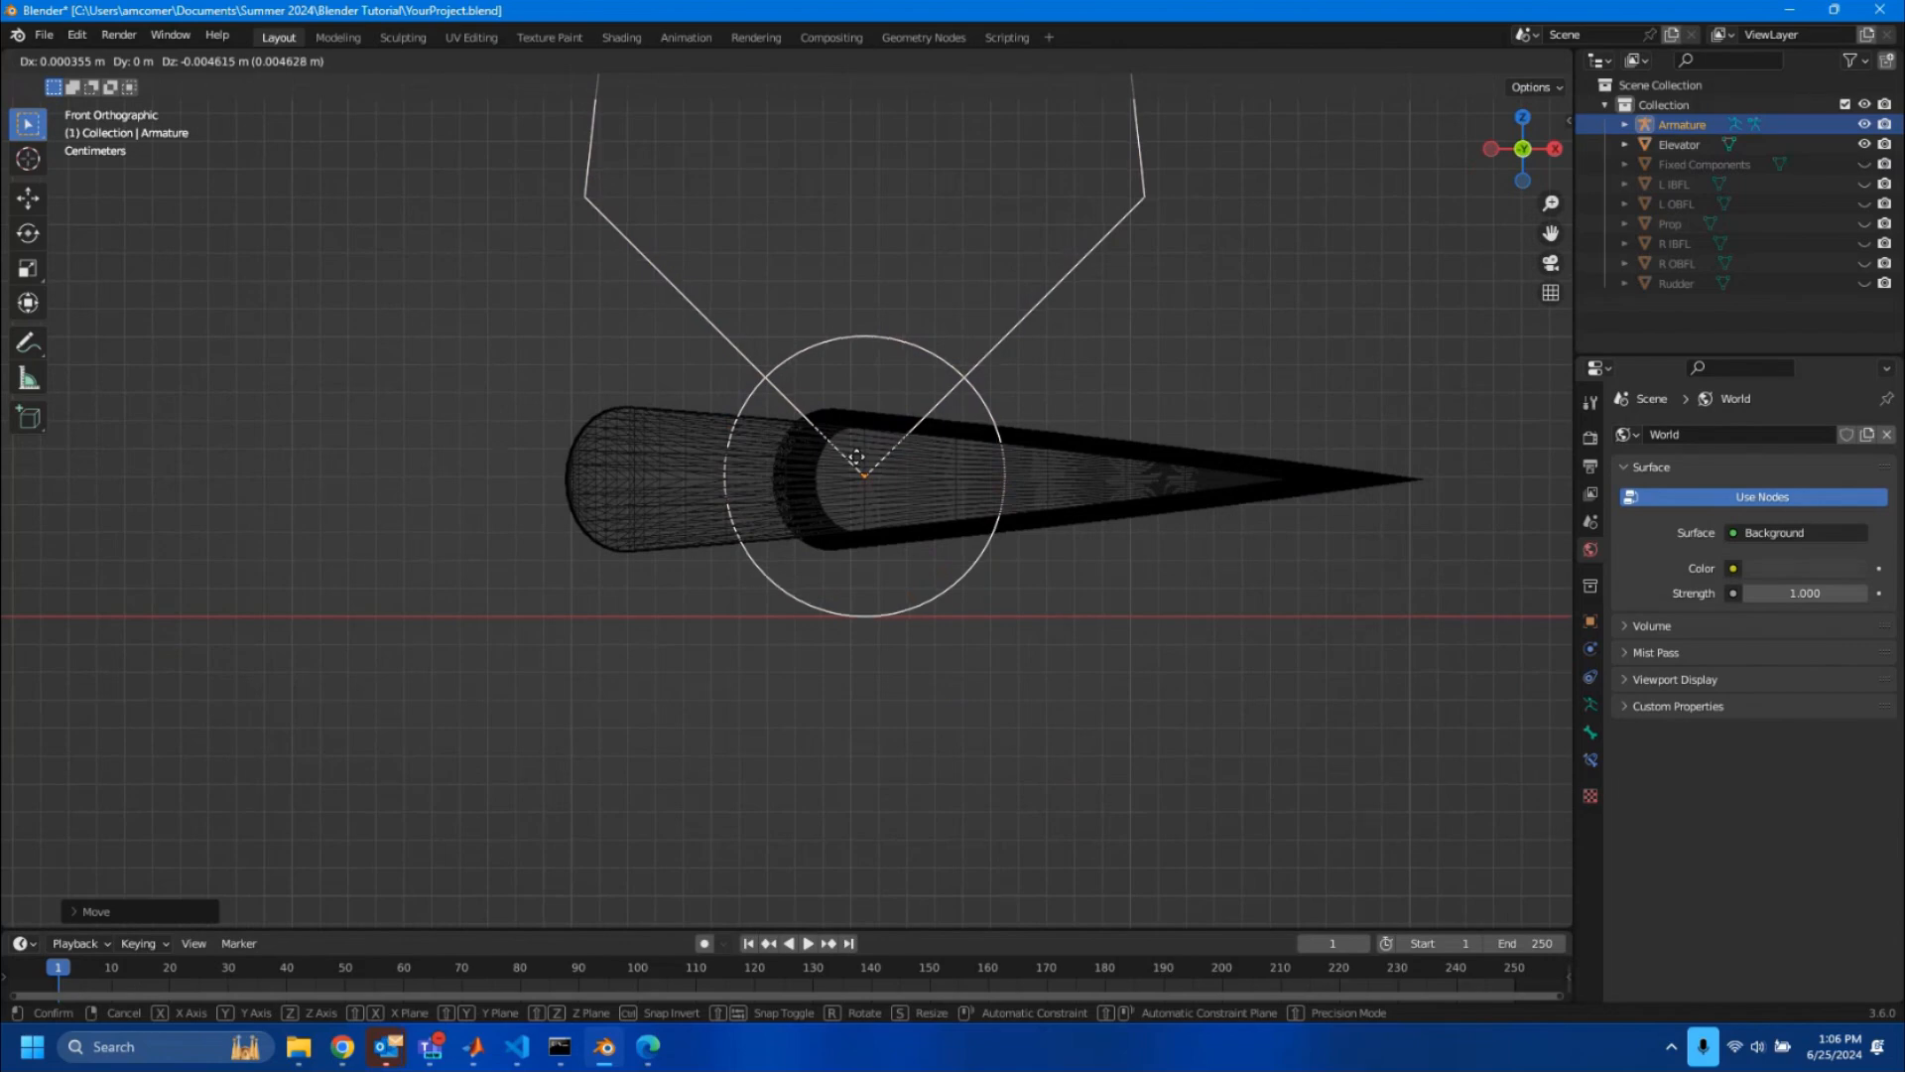
click(857, 457)
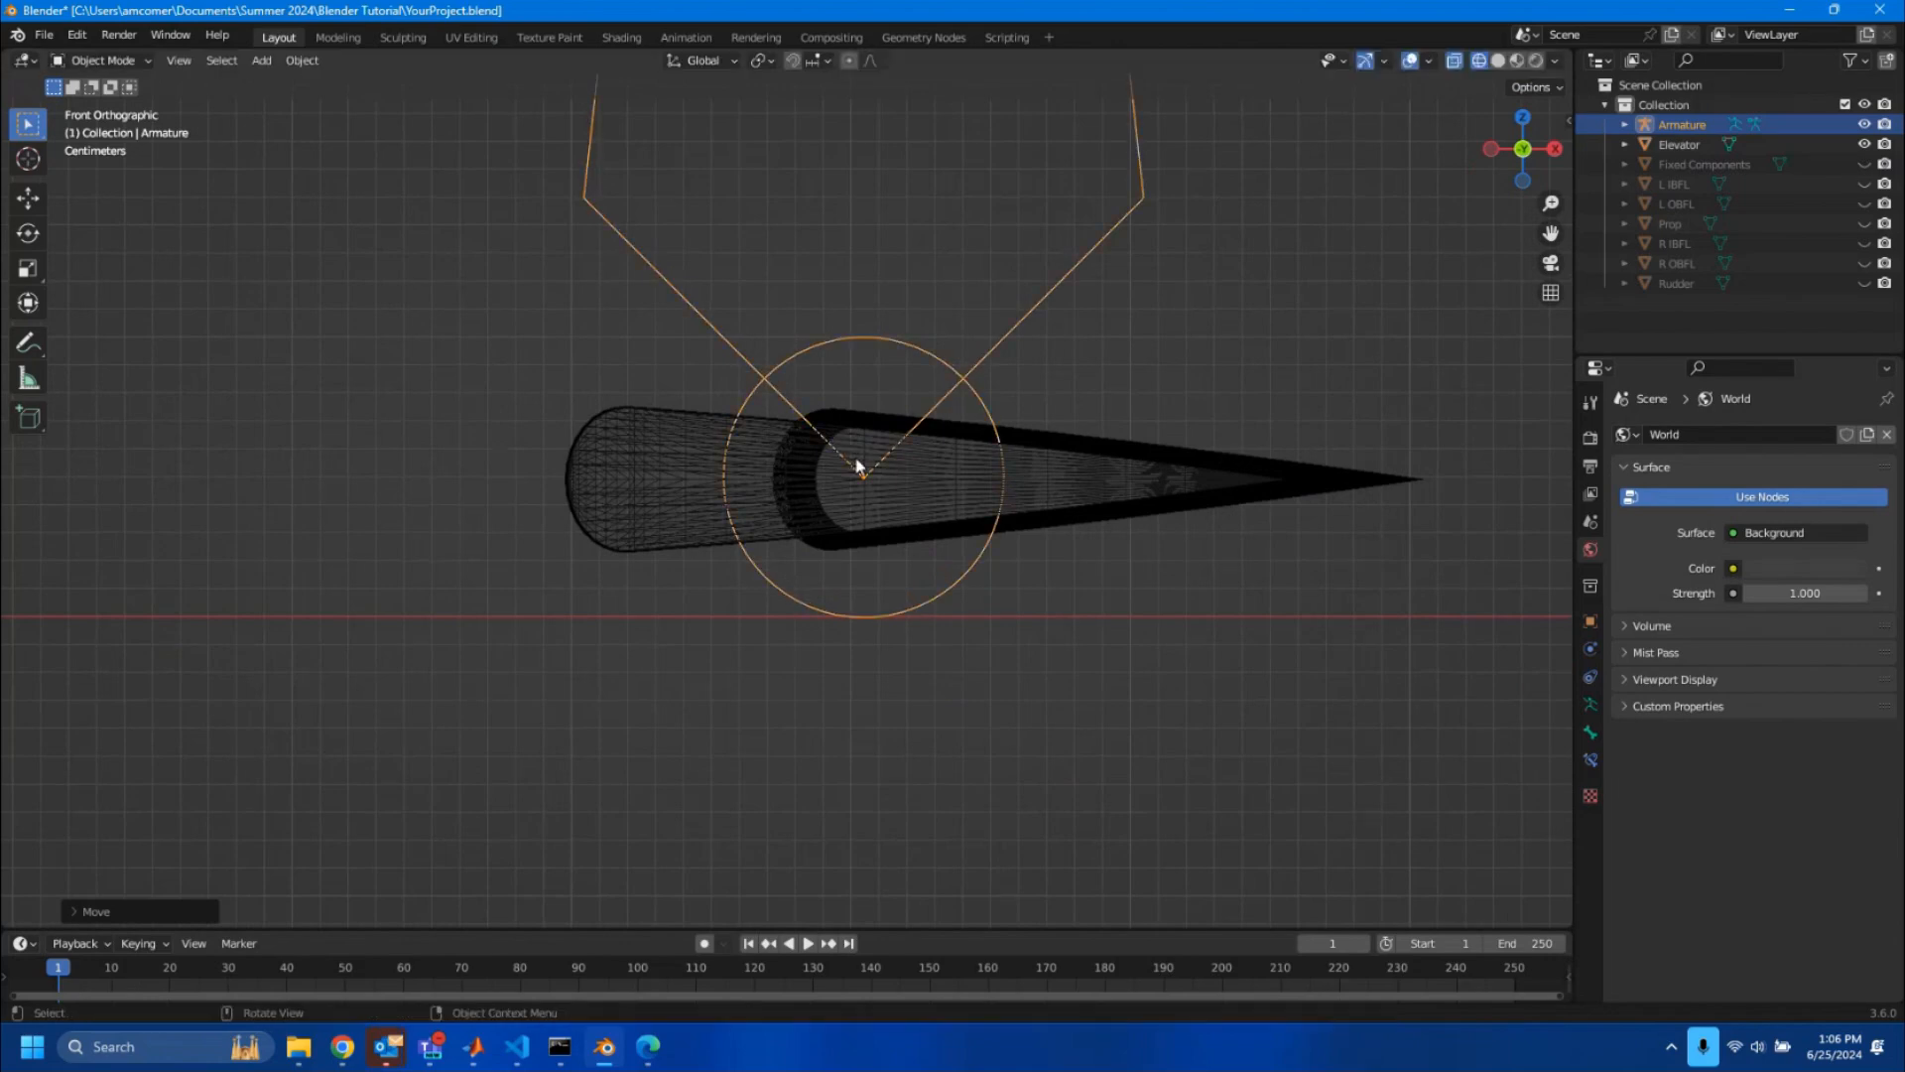
- Examine the armature's alignment with the elevator tip in left and top orthographic views
click(1491, 149)
scroll(1024, 526, down, 6)
scroll(1158, 514, up, 2)
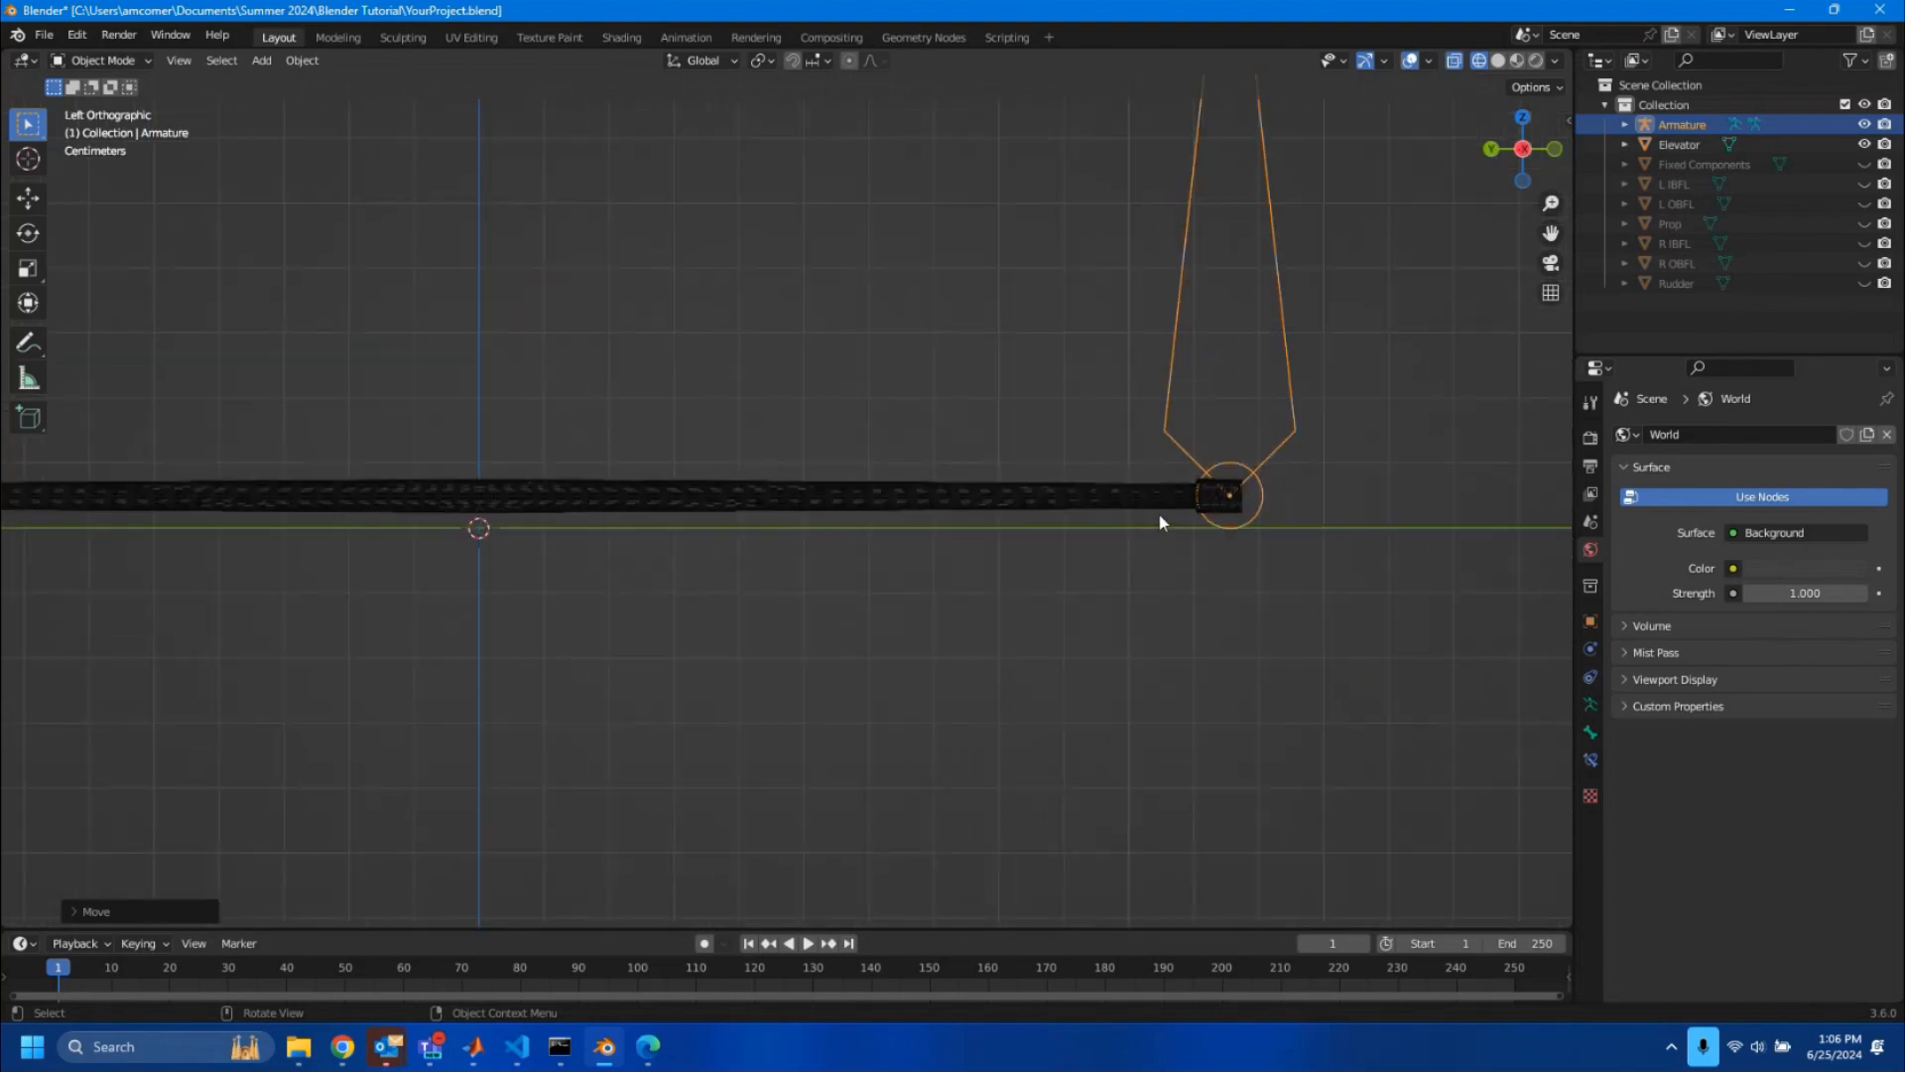
click(1522, 117)
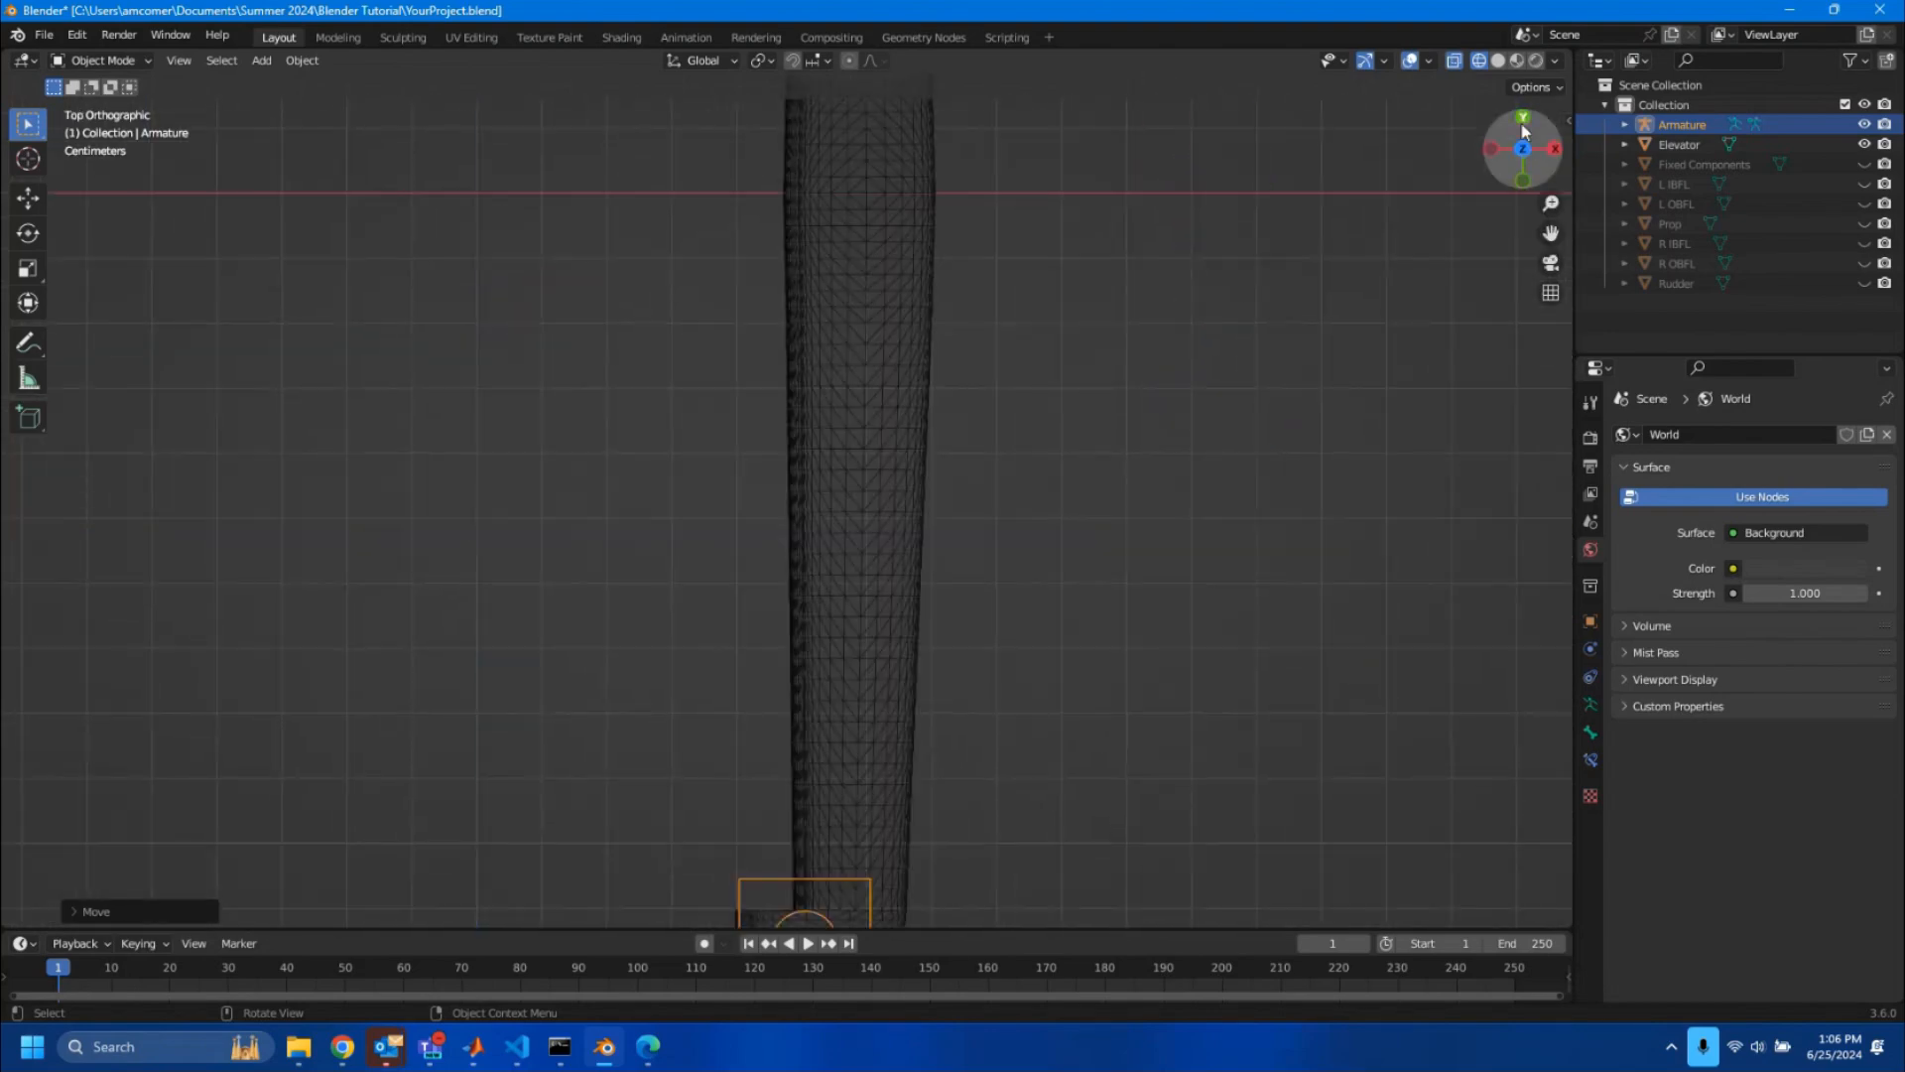
scroll(896, 817, down, 3)
shift+middle_drag(898, 811, 950, 723)
scroll(897, 674, up, 4)
scroll(1001, 807, down, 2)
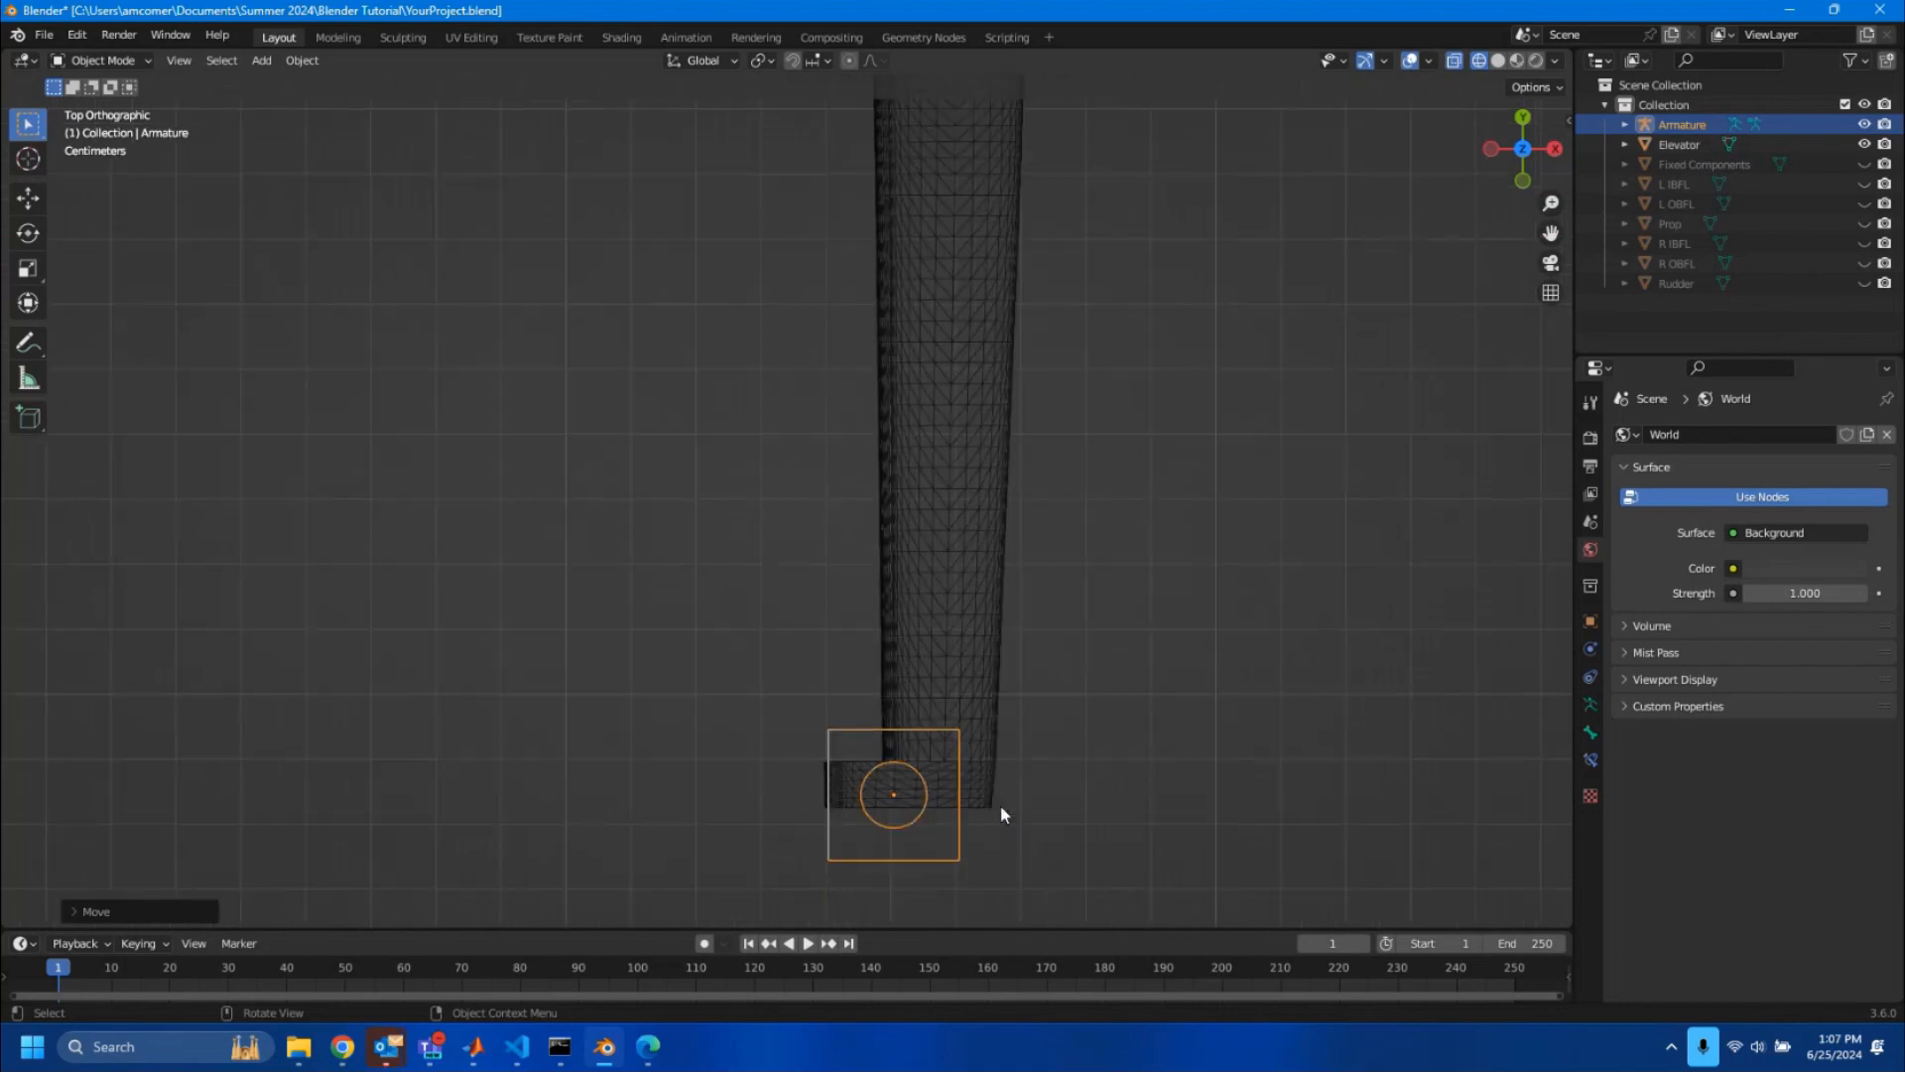
click(1495, 140)
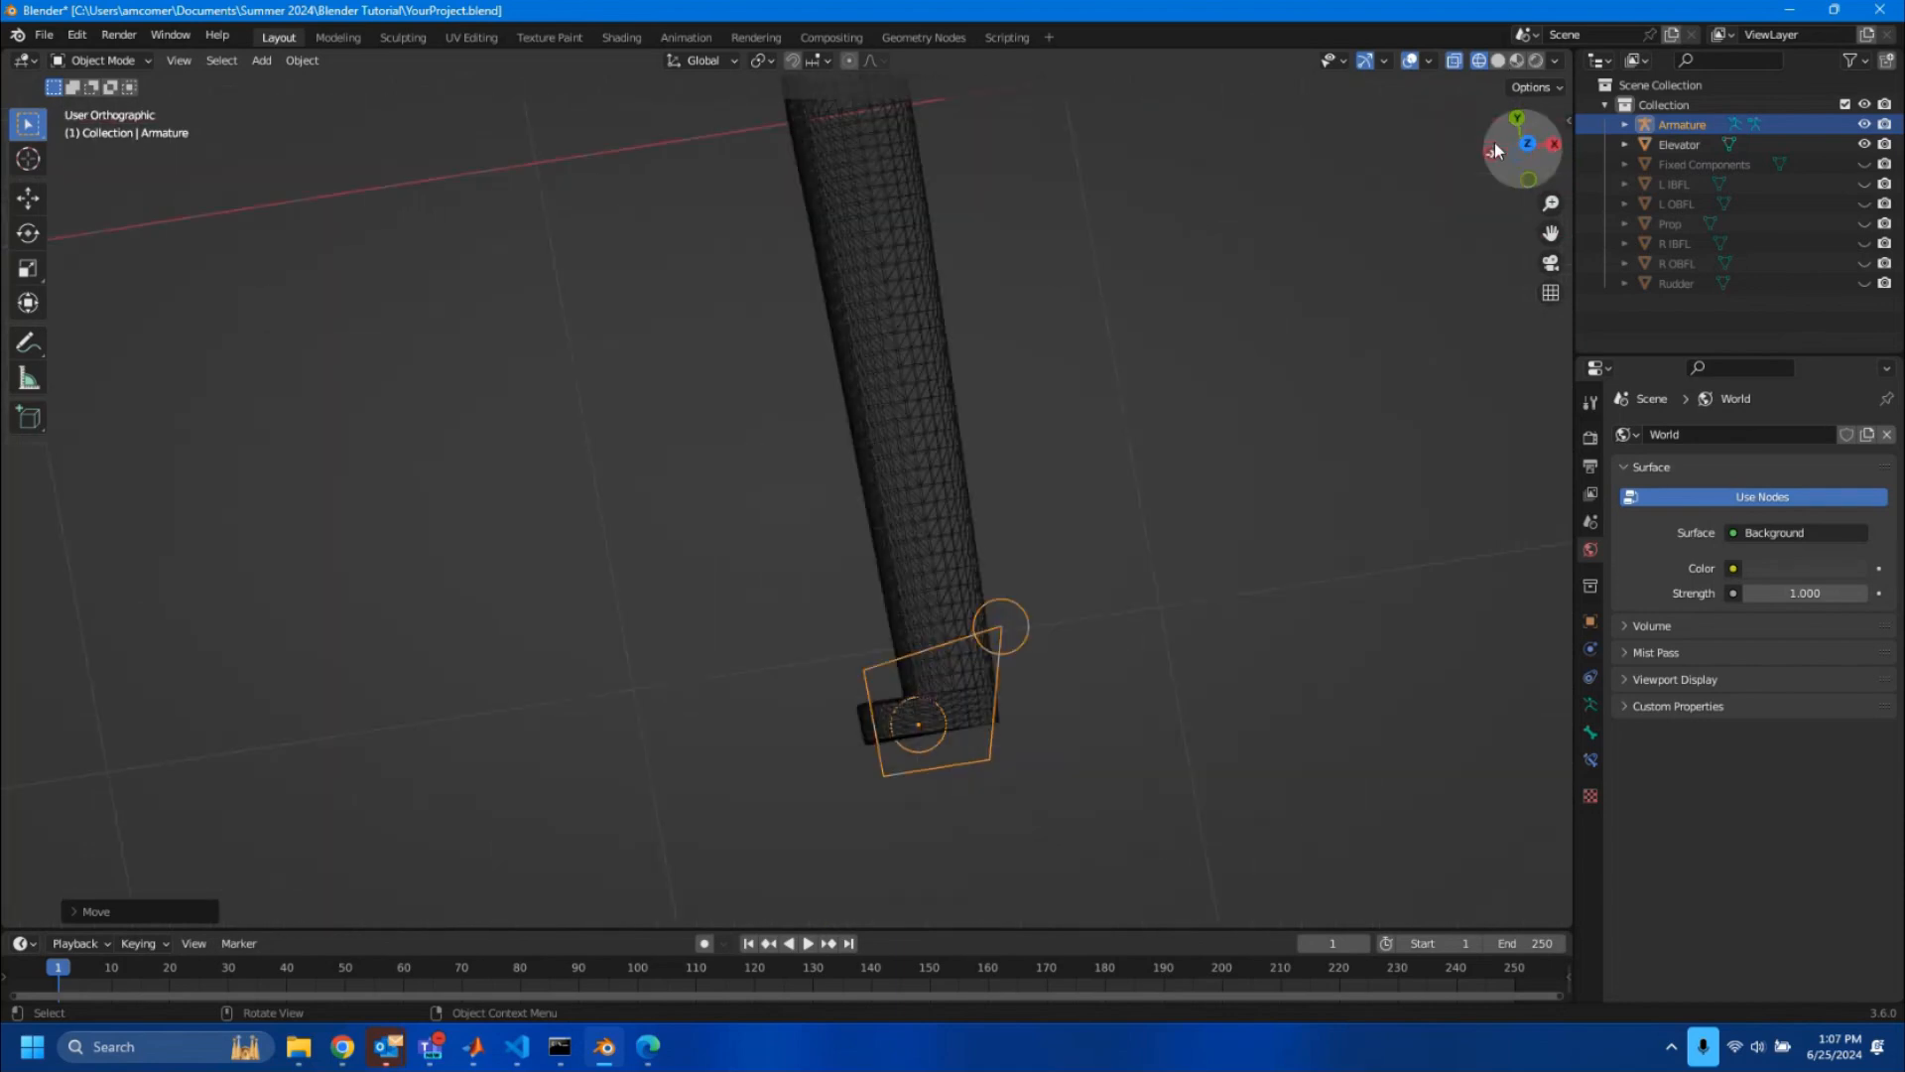
scroll(659, 616, down, 4)
shift+middle_drag(704, 486, 958, 543)
scroll(956, 545, up, 2)
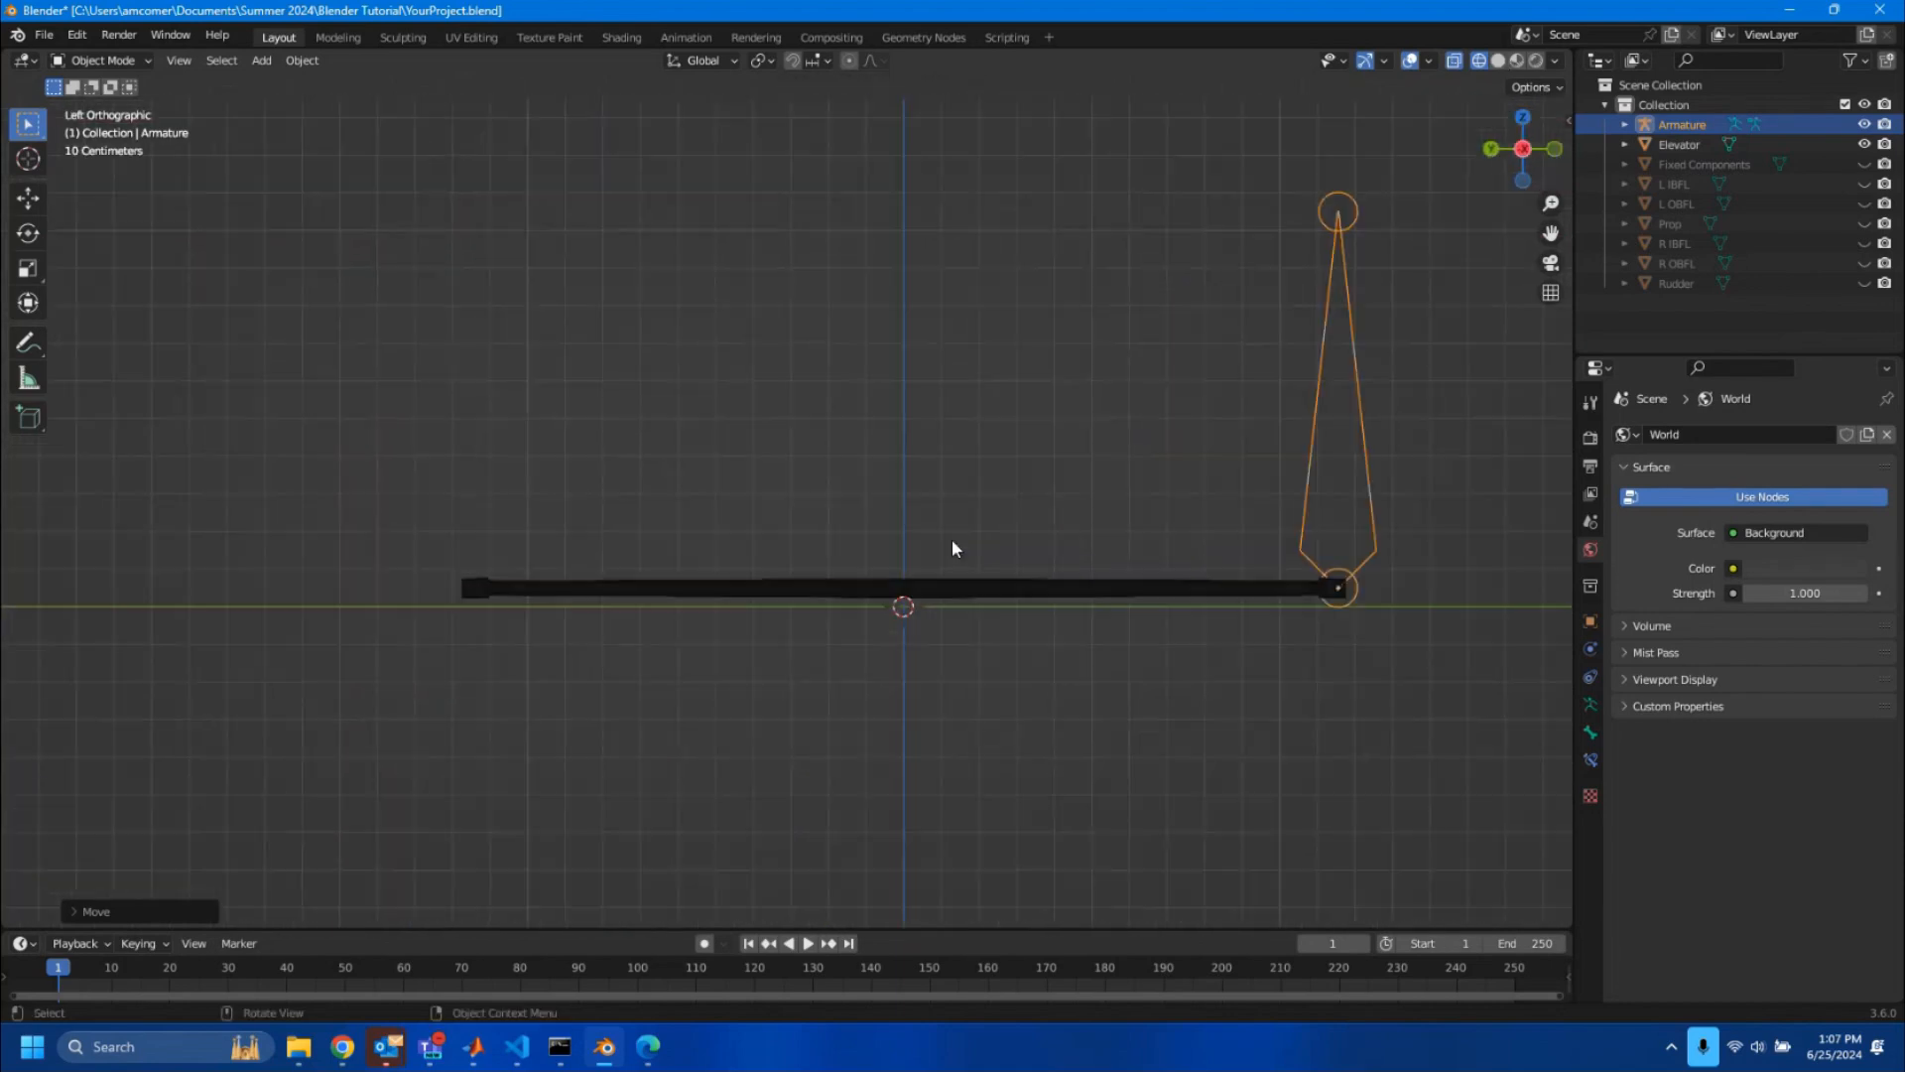